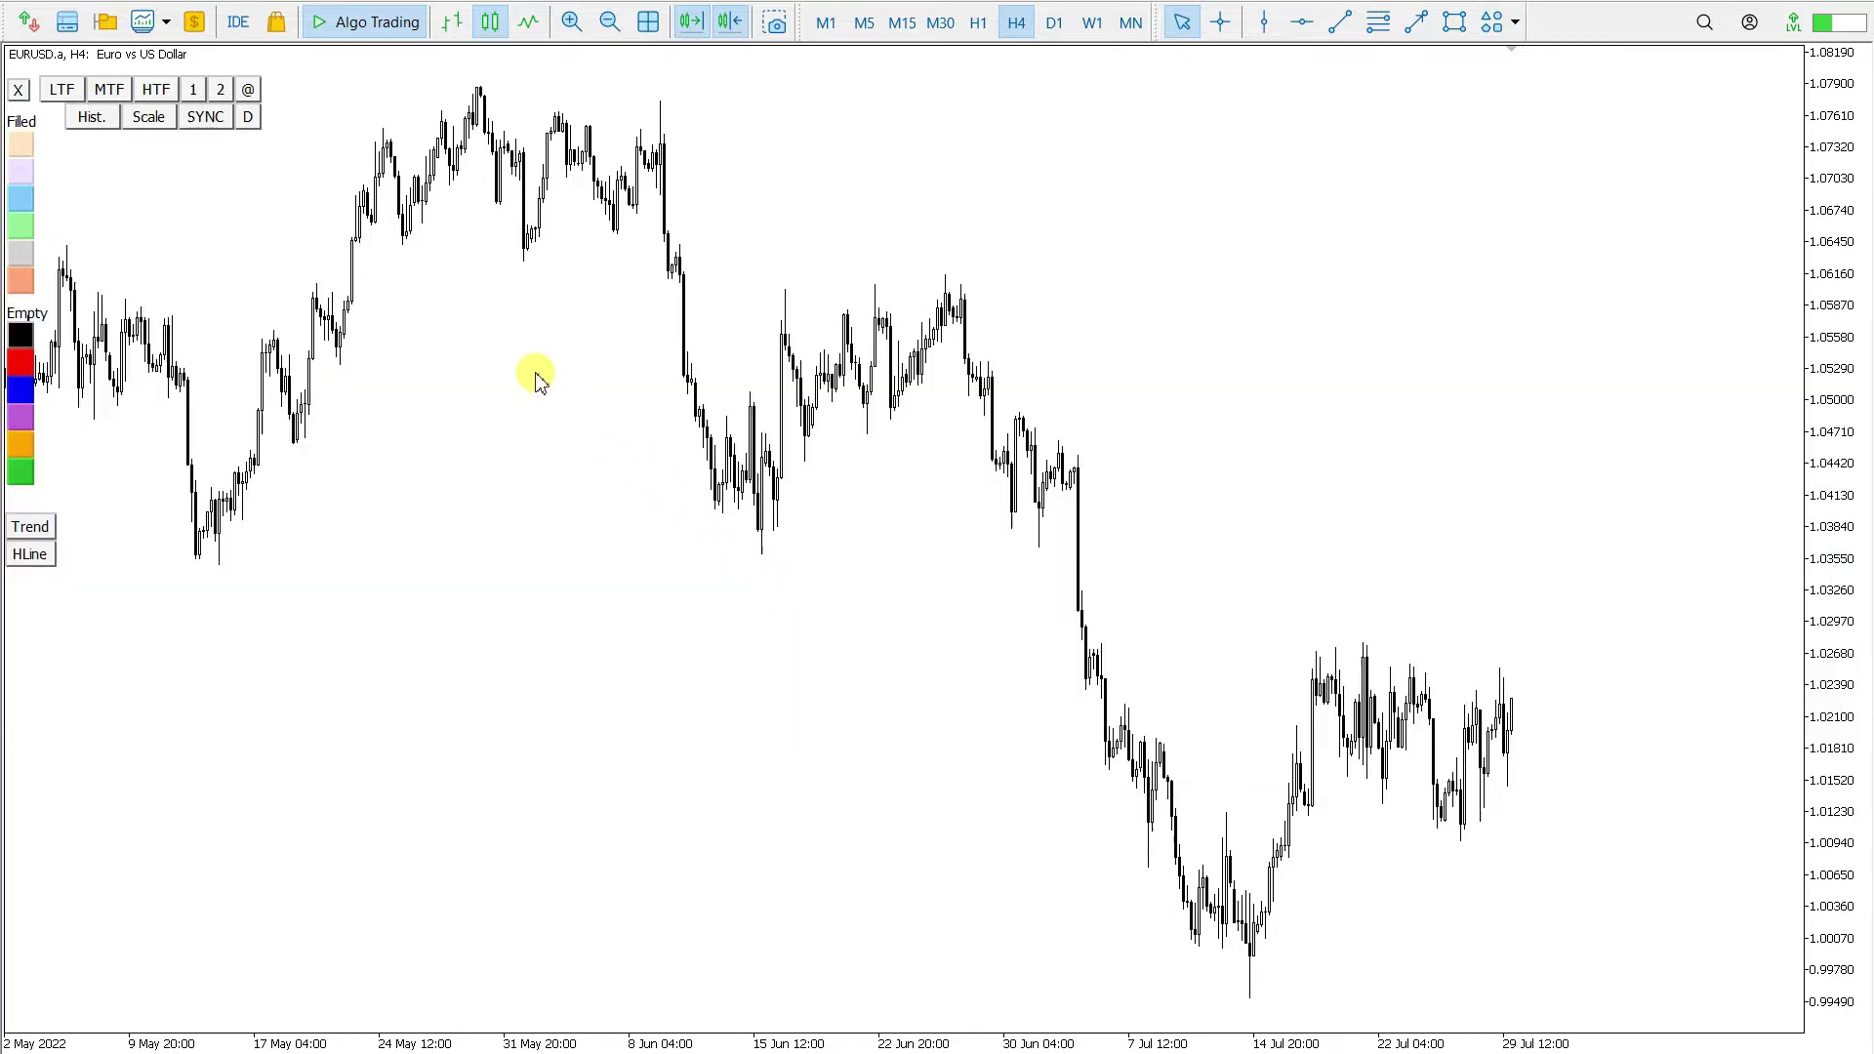
Open the input parameters of the Trading box Technical analysis MT5 indicator from the chart's indicator list
right_click(538, 375)
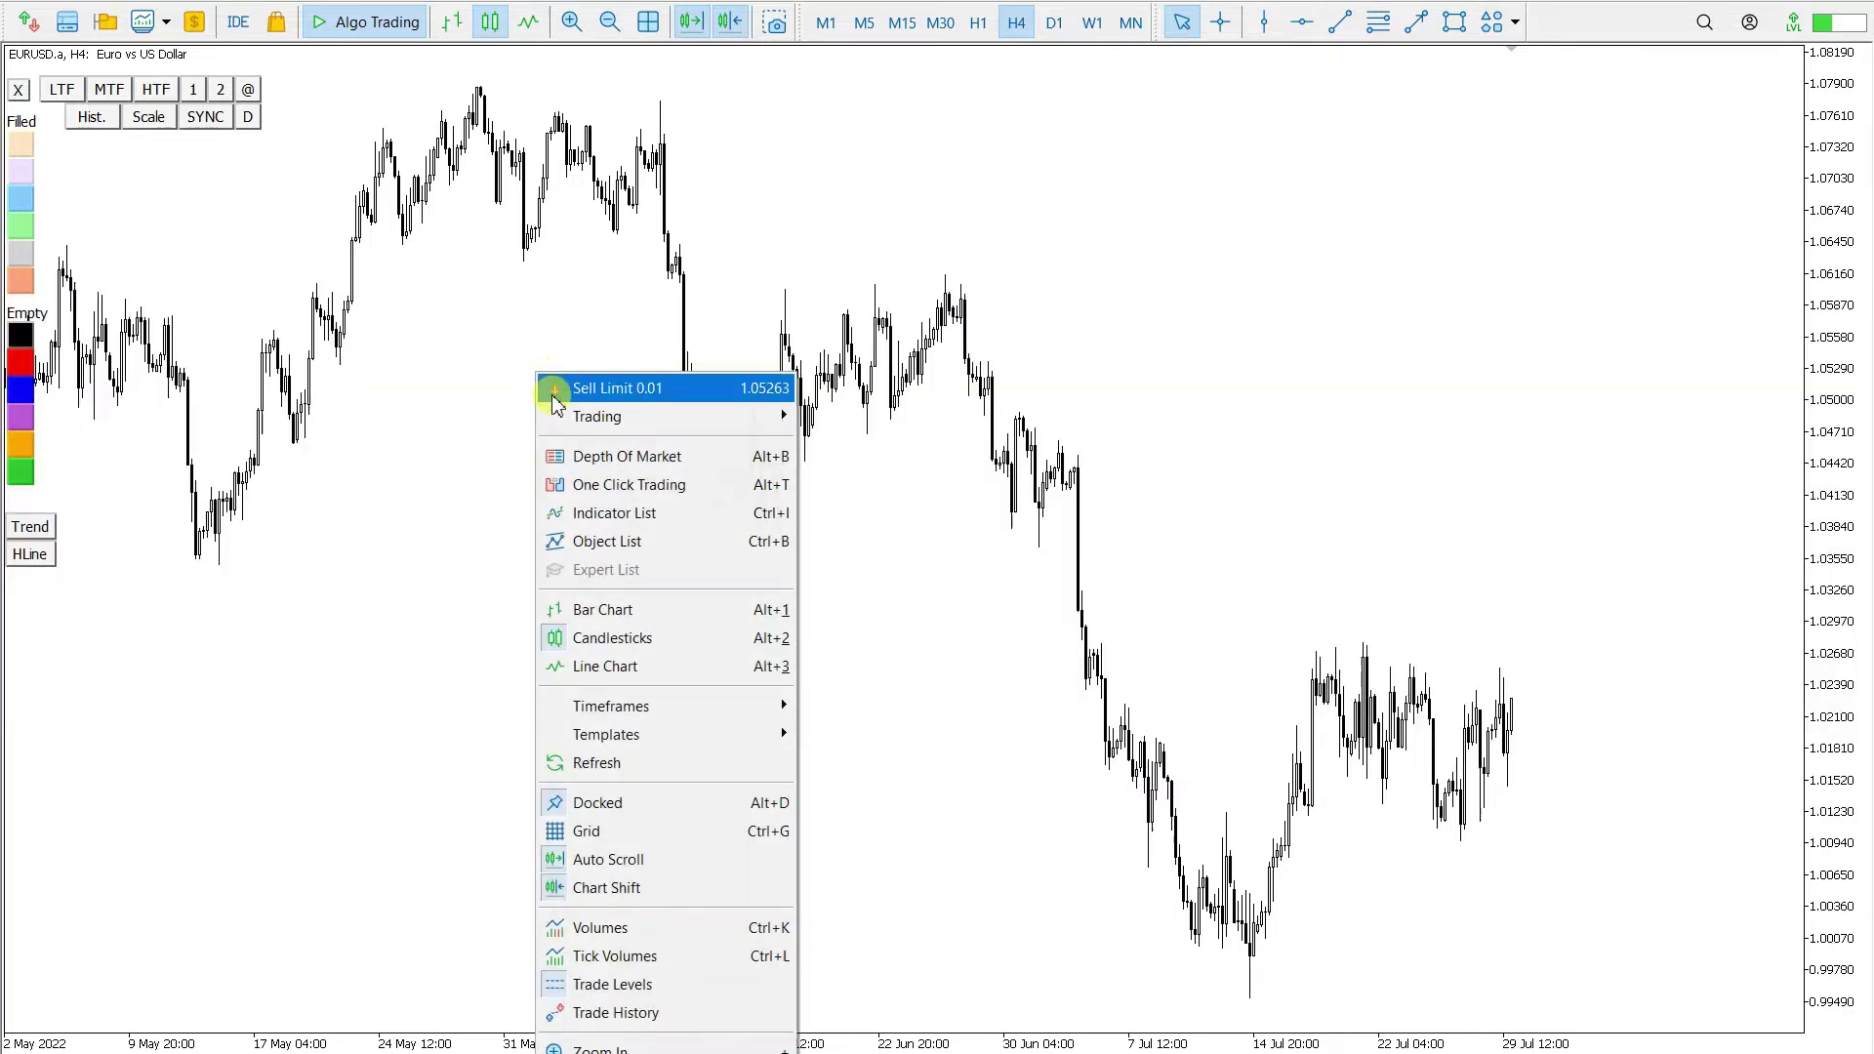
click(670, 512)
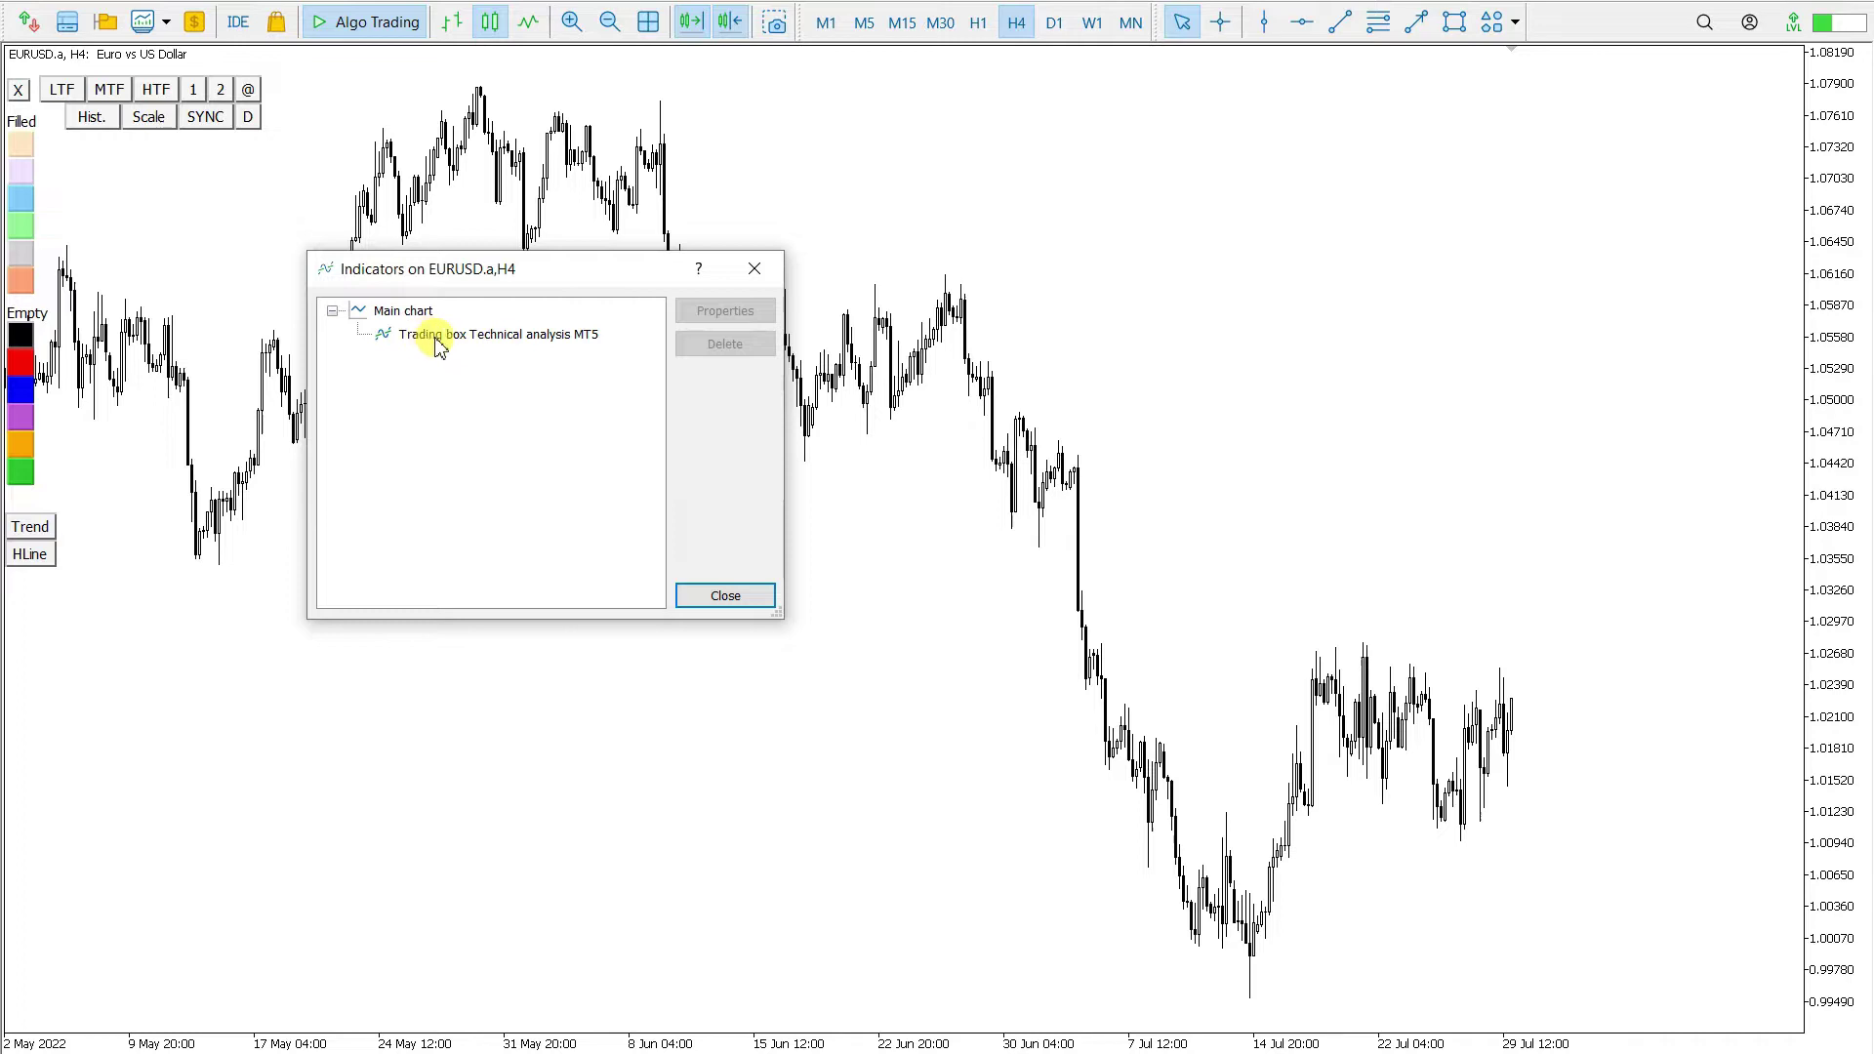
double_click(491, 335)
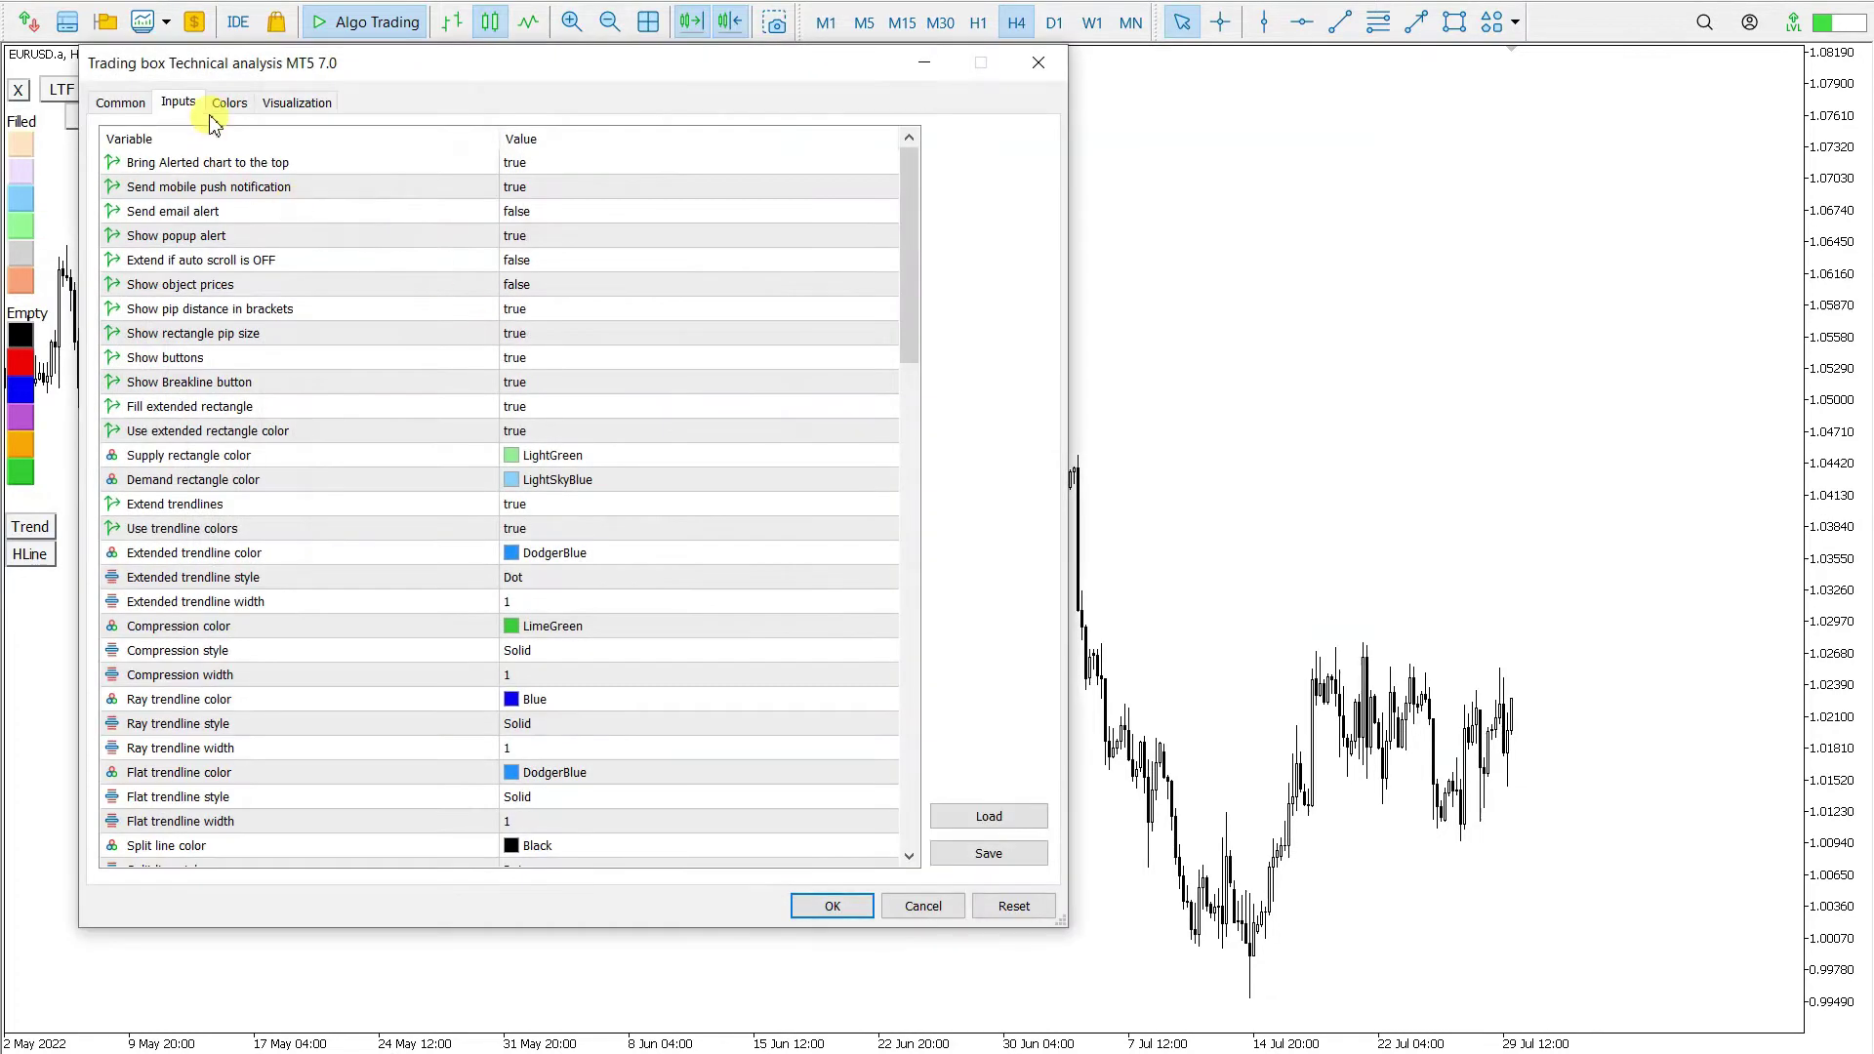
click(121, 104)
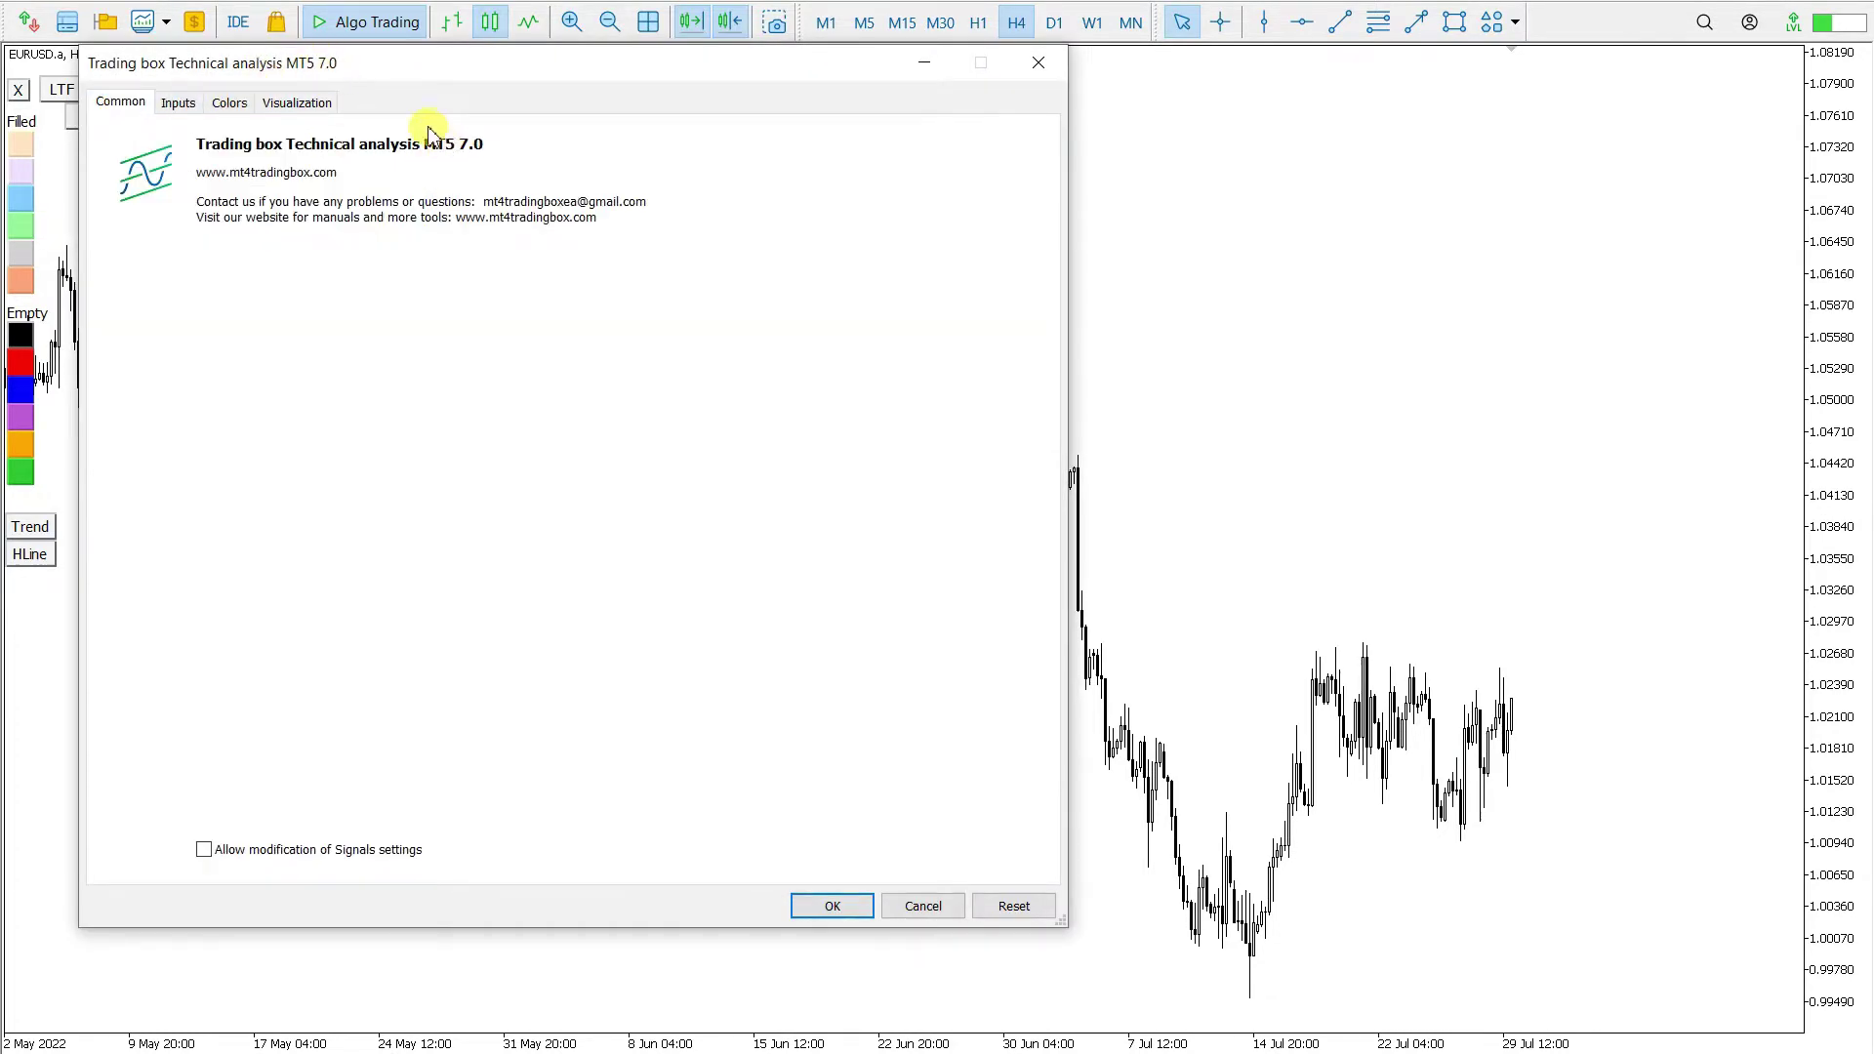
click(178, 103)
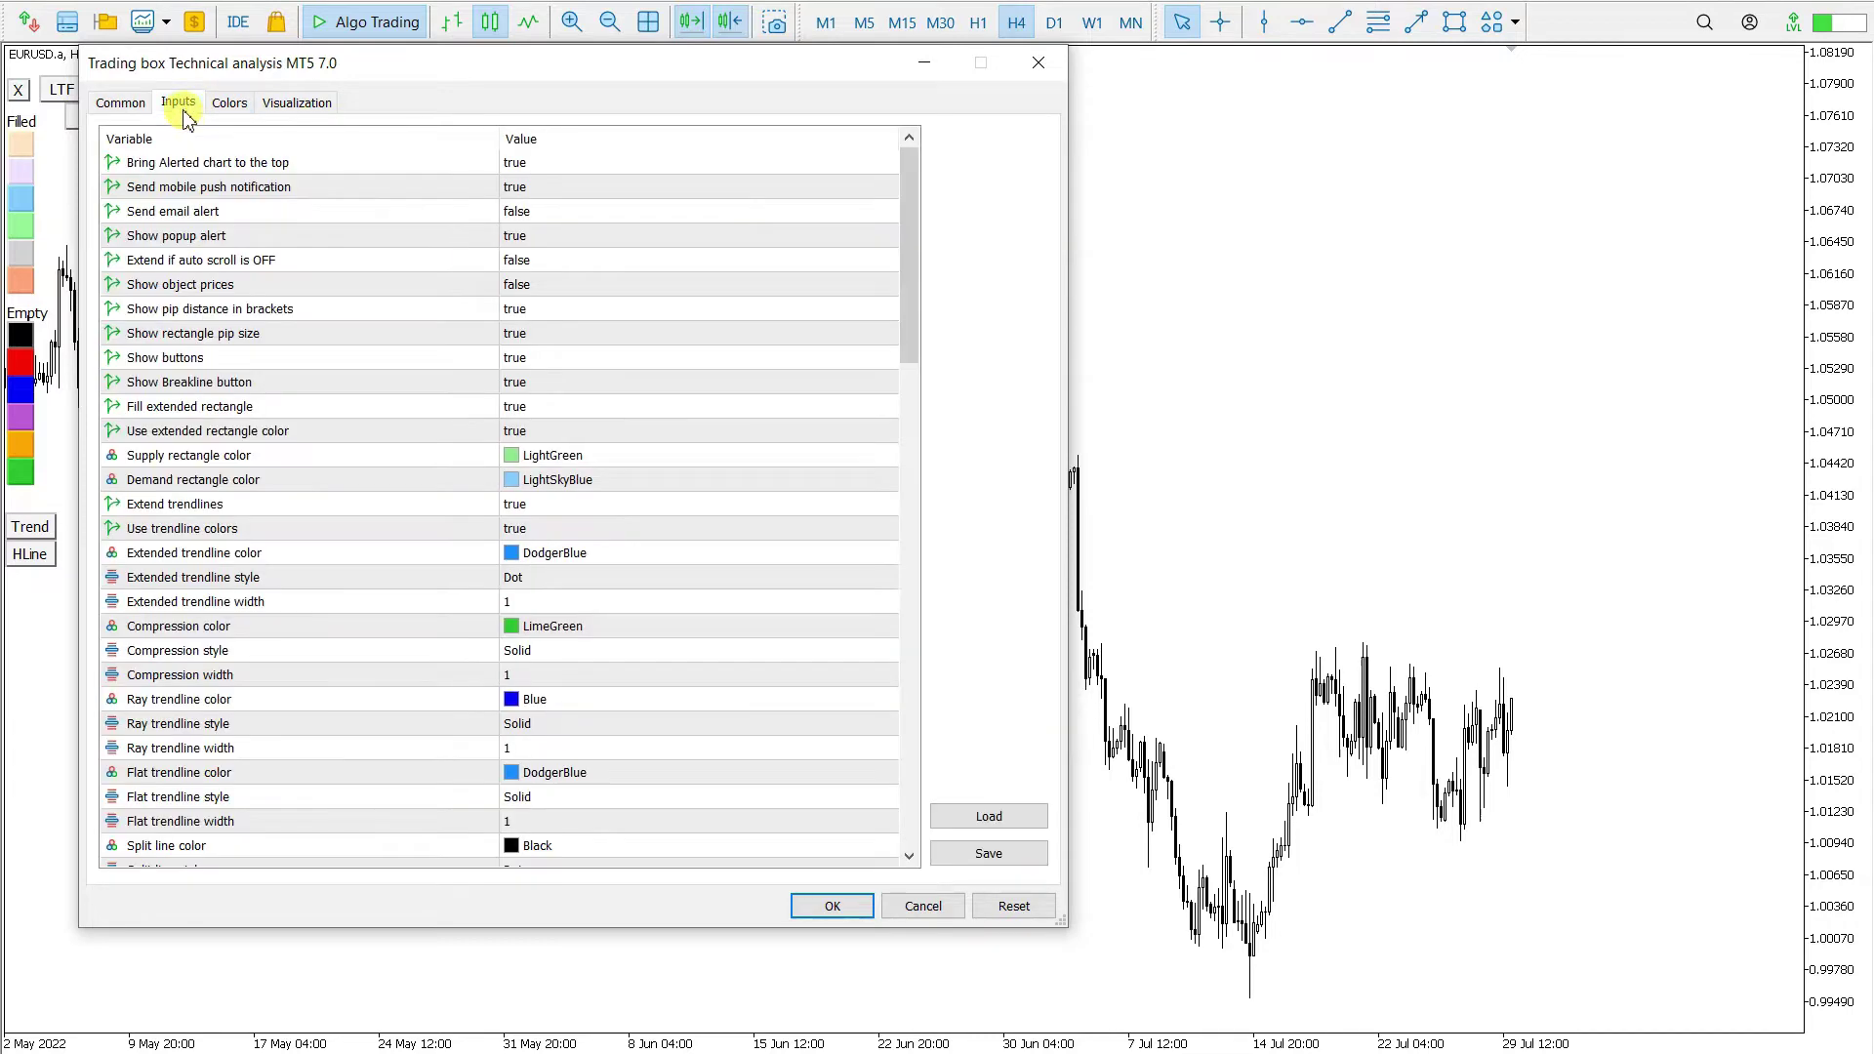
scroll(293, 410, down, 20)
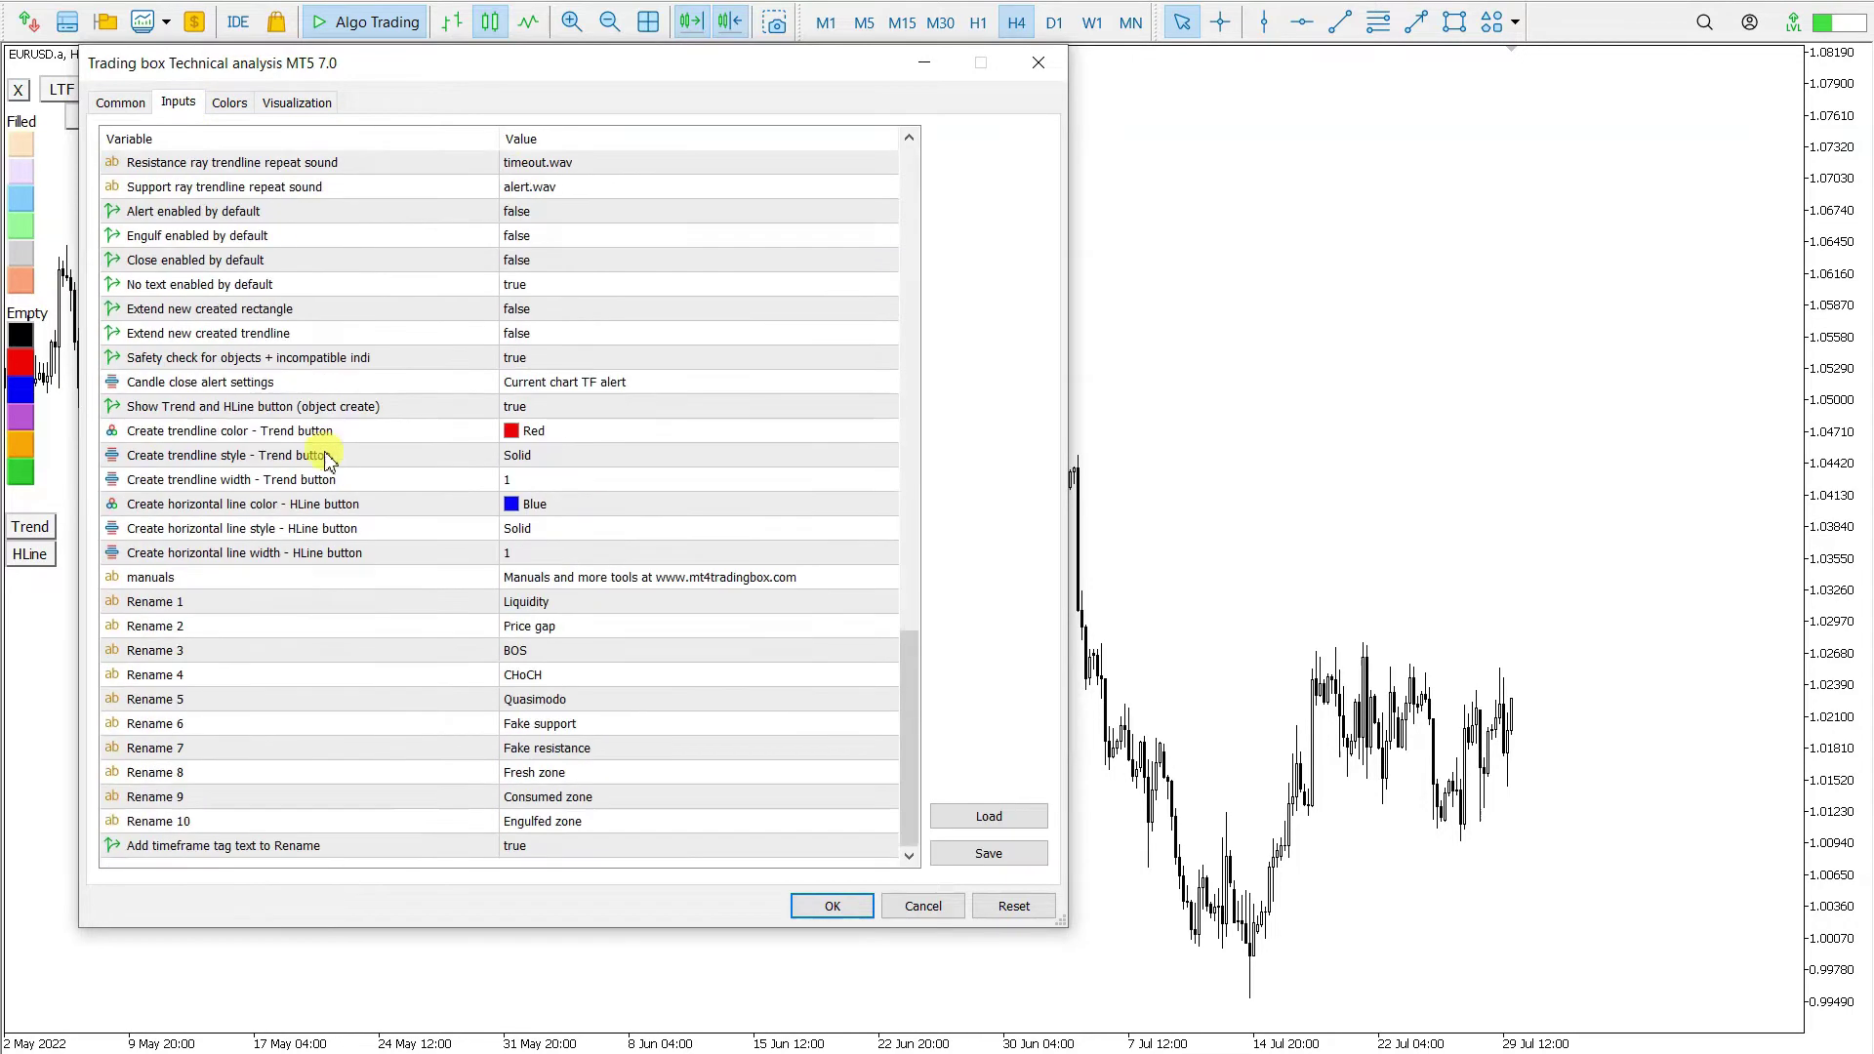
Examine the Rename 1 to Rename 10 preset texts and the option for adding a timeframe tag to renamed objects
click(181, 602)
click(191, 821)
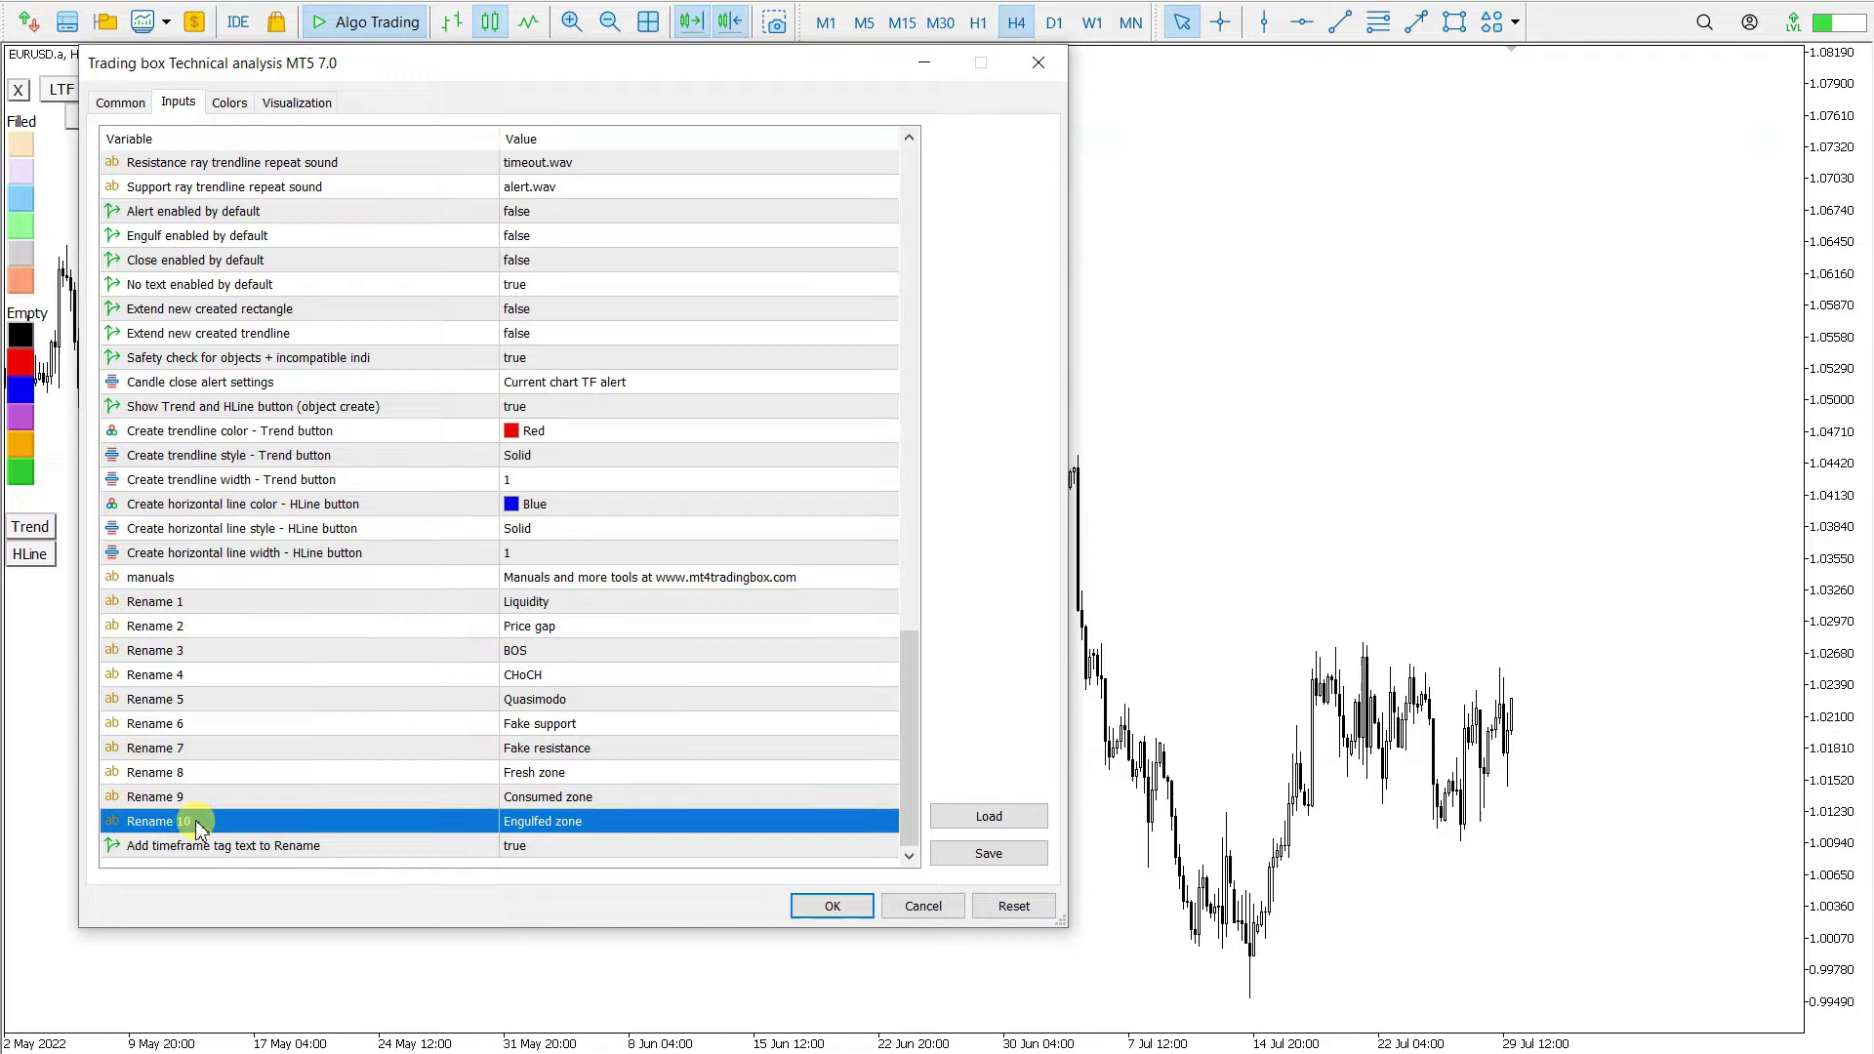
click(192, 846)
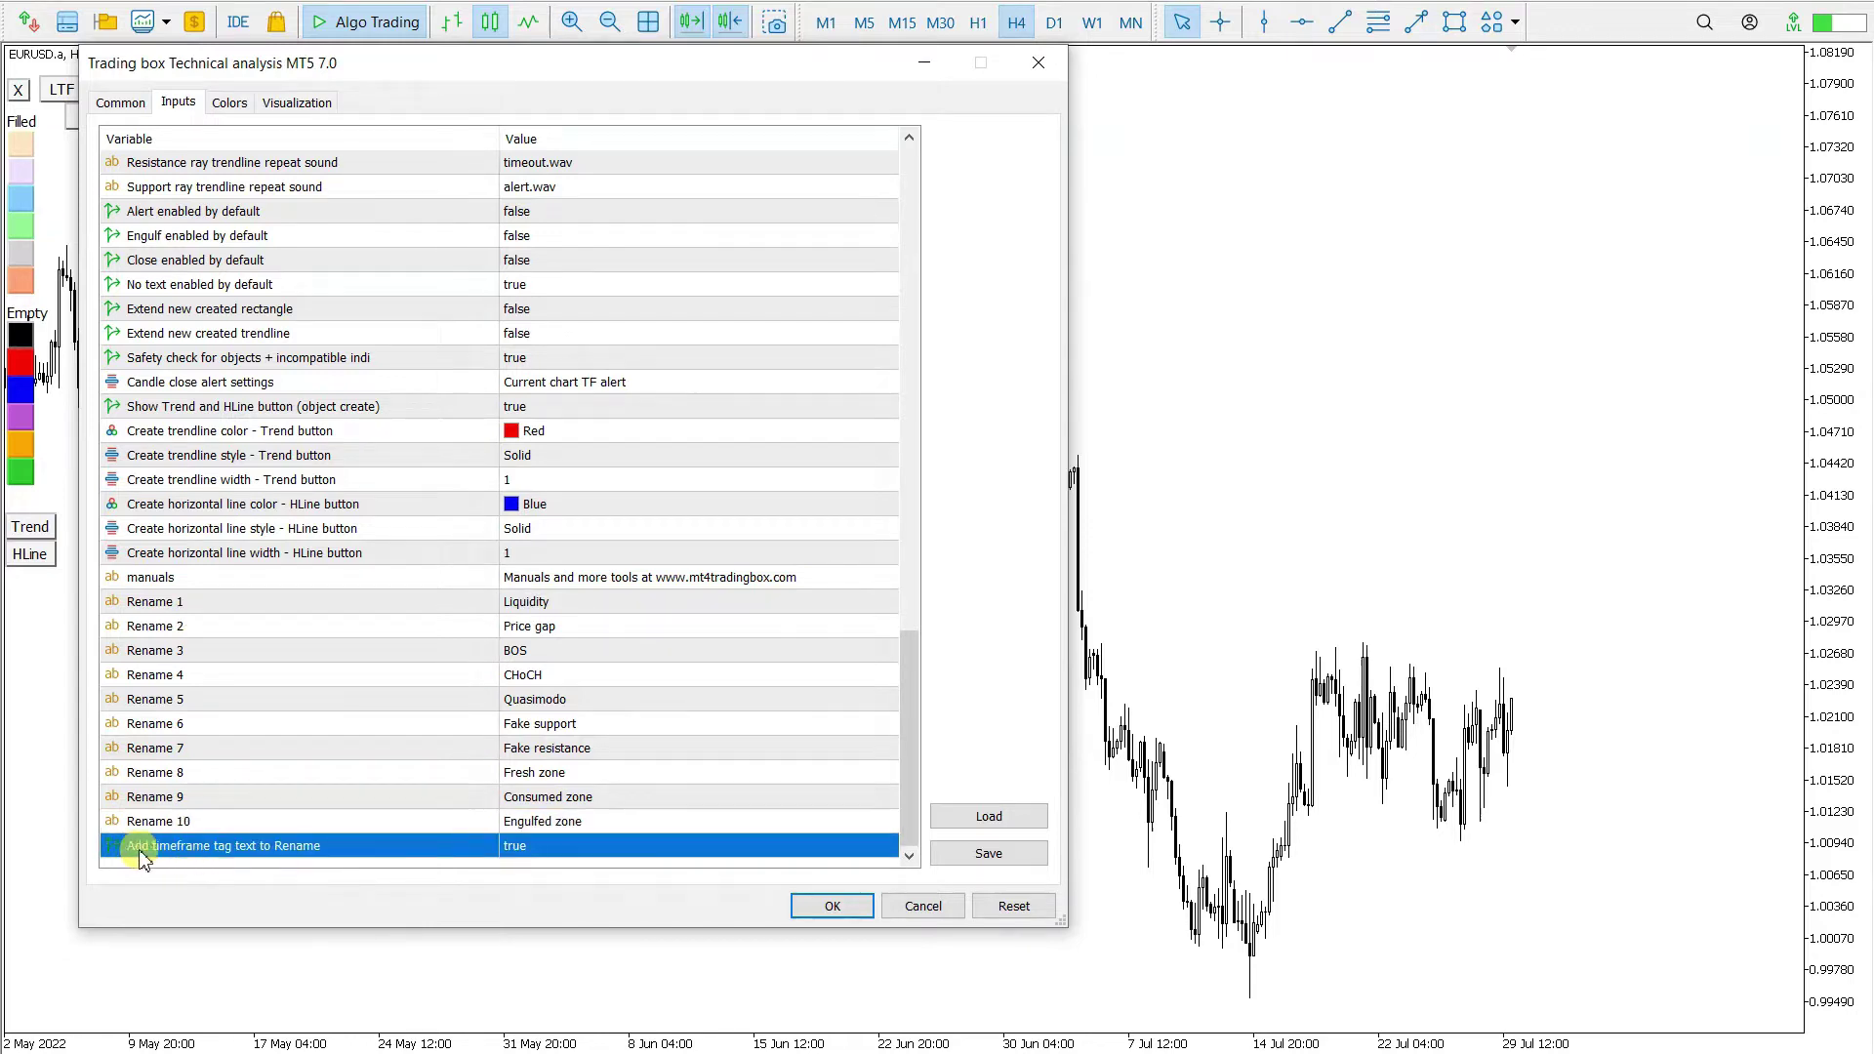
click(186, 603)
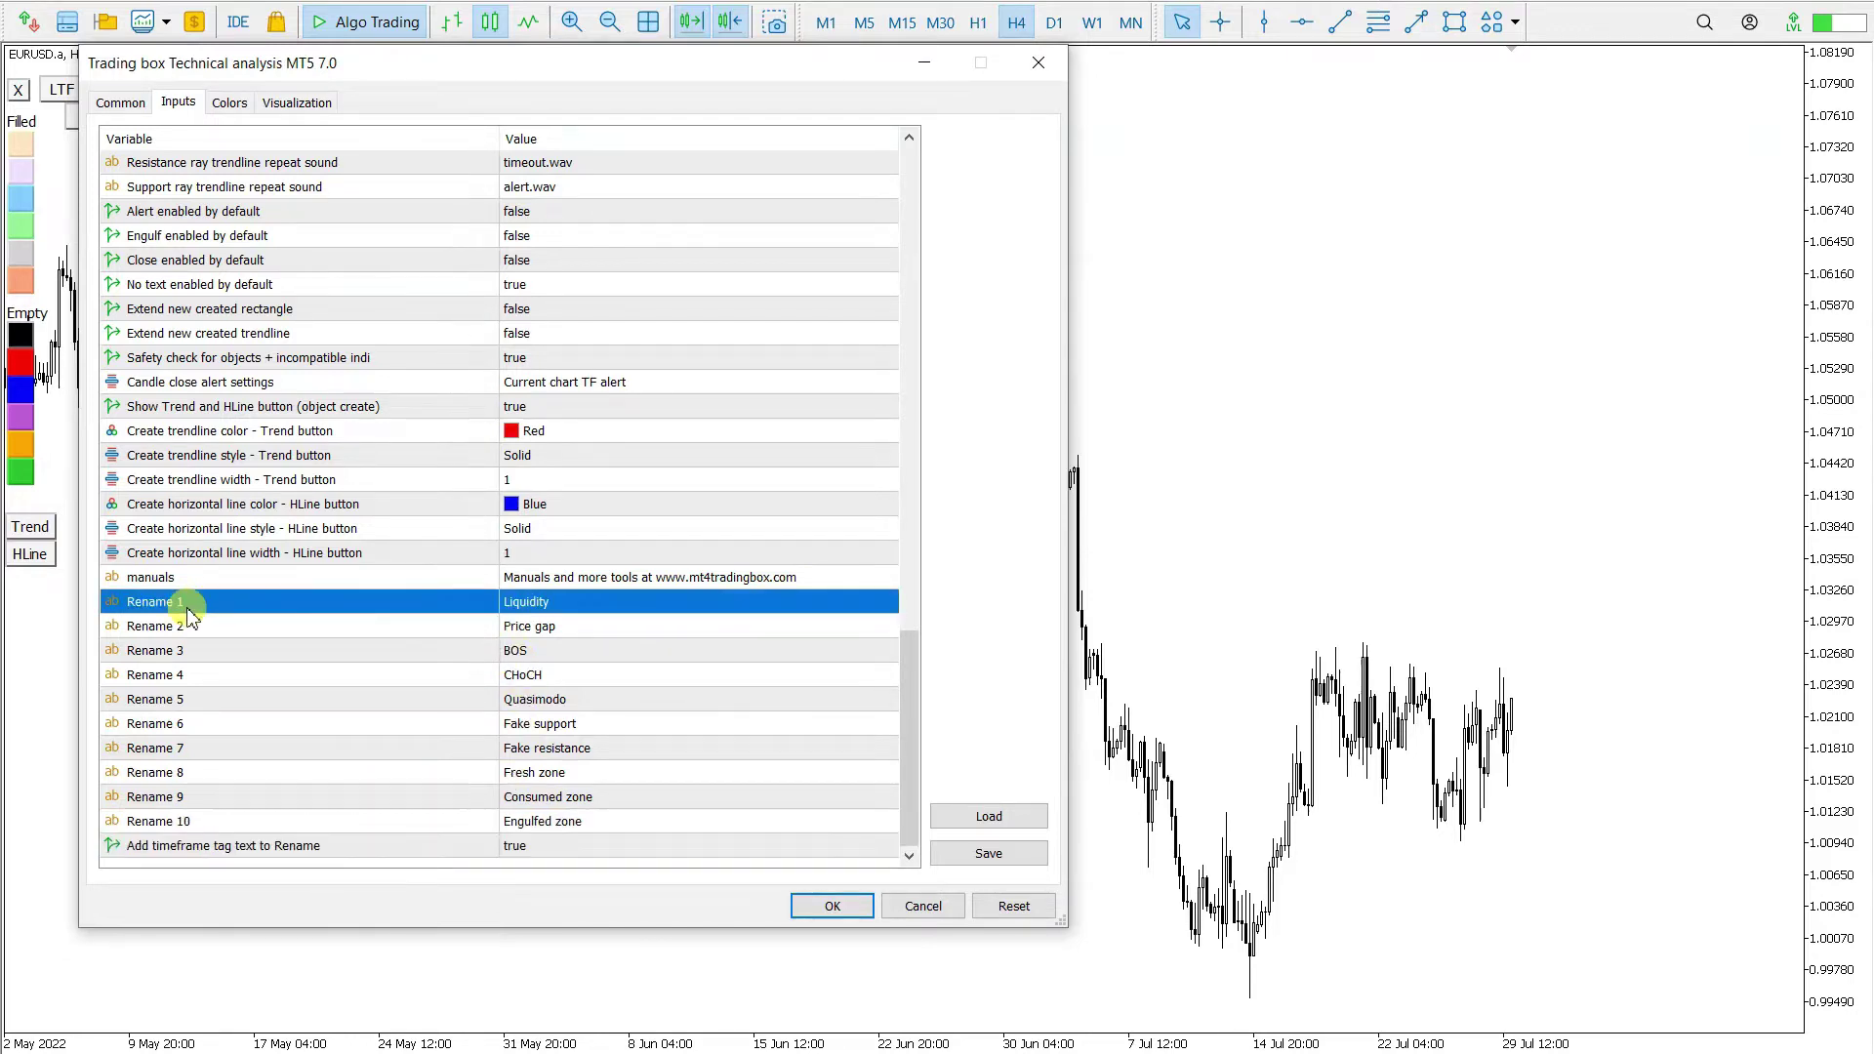
click(560, 626)
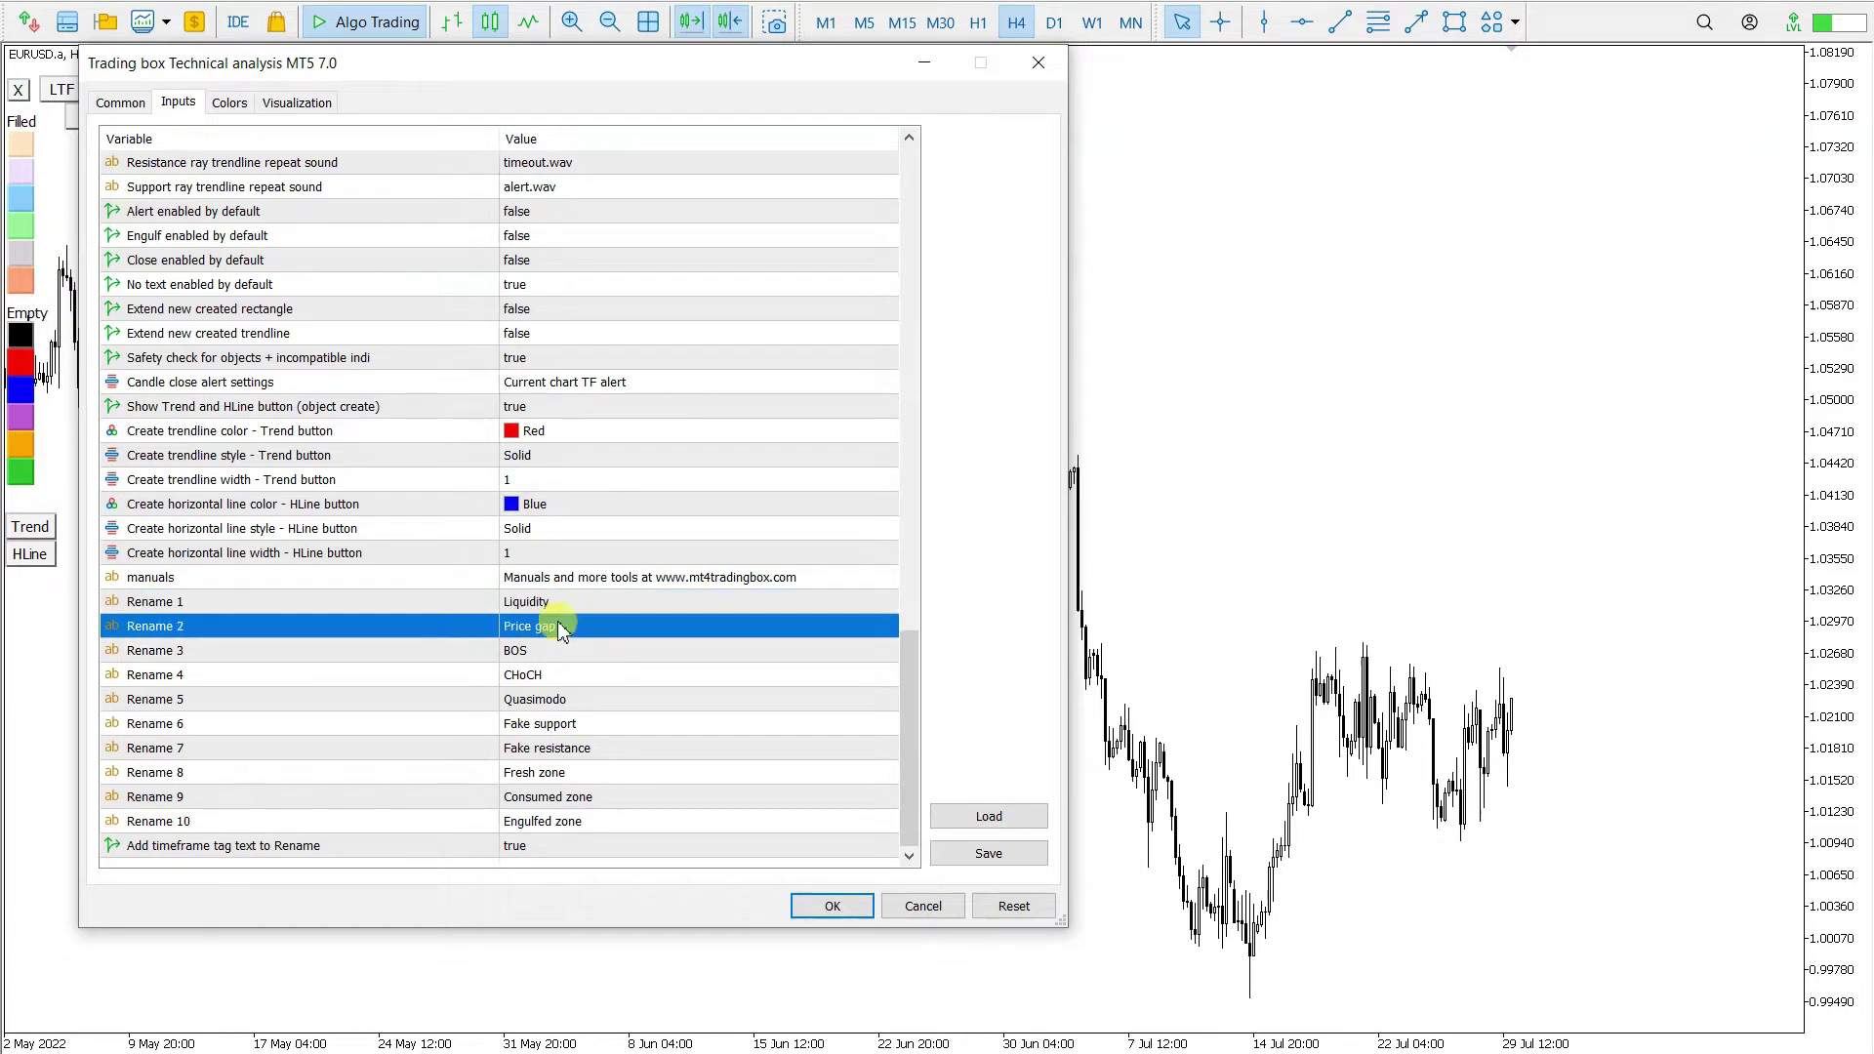
click(555, 699)
click(571, 725)
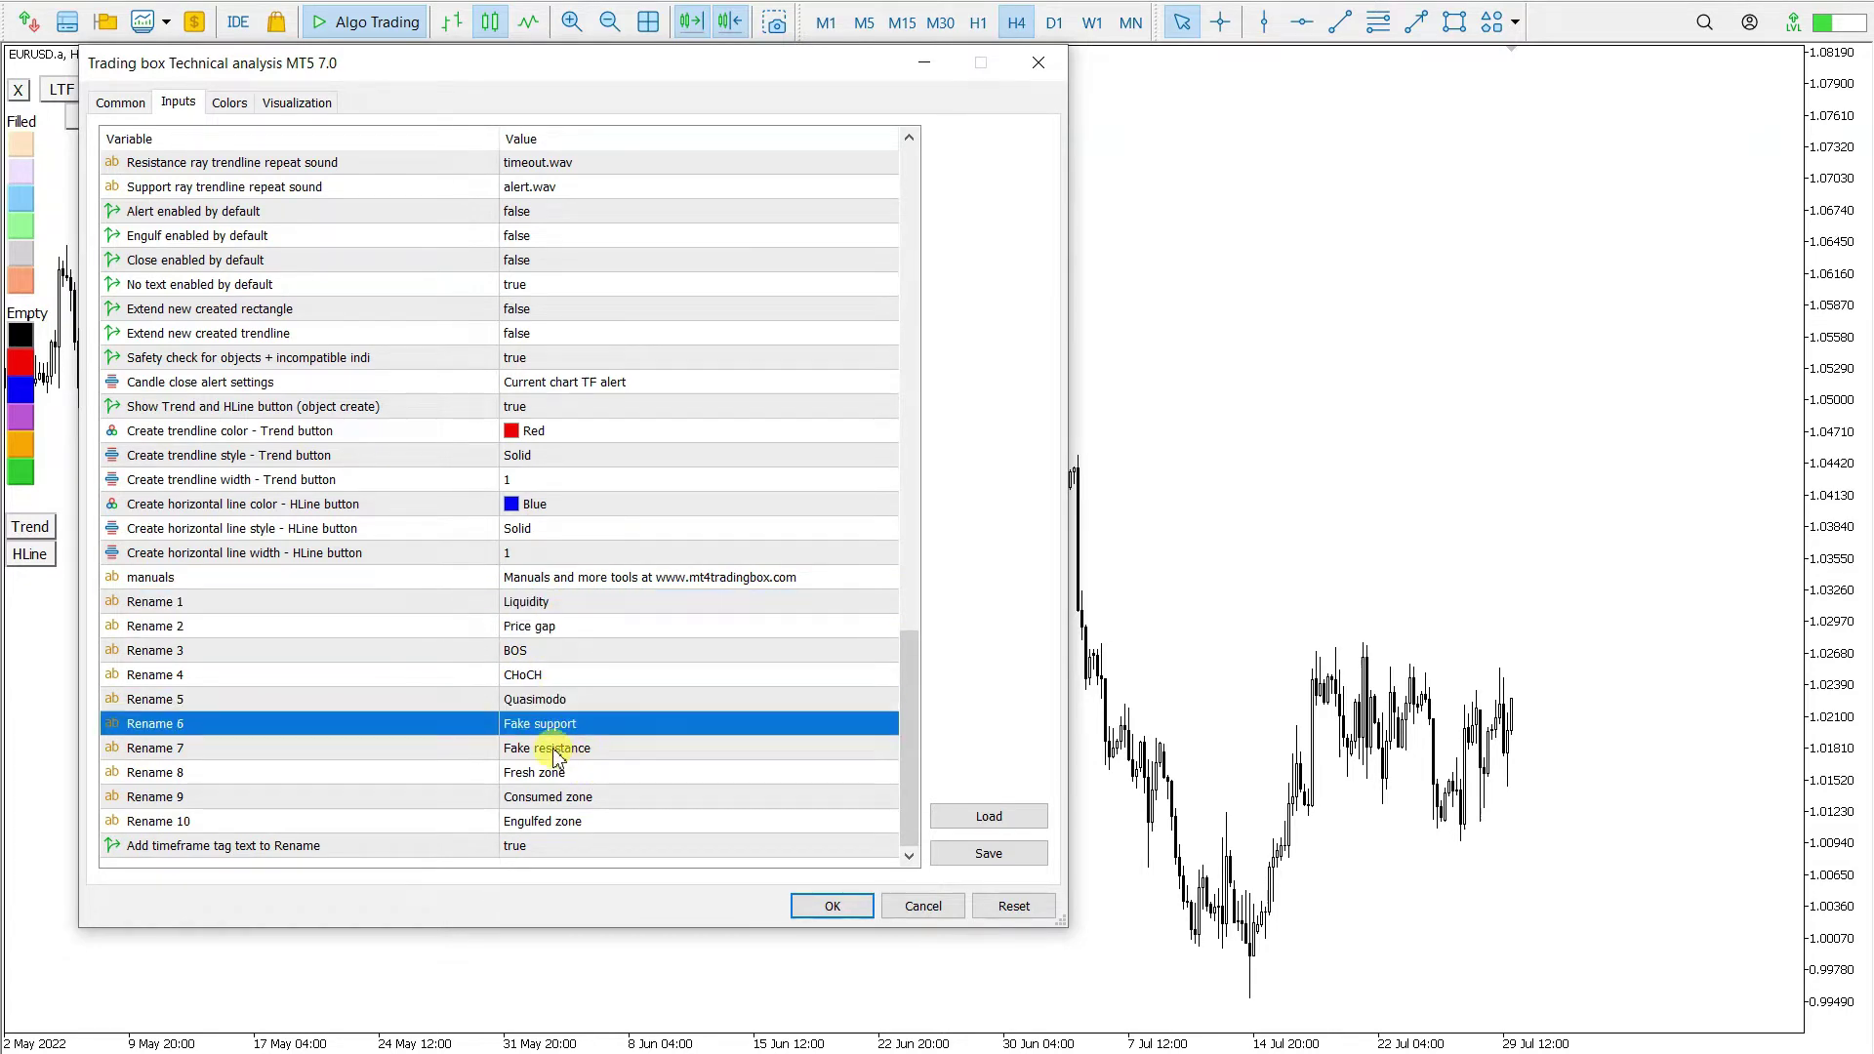
click(553, 750)
click(564, 773)
click(571, 798)
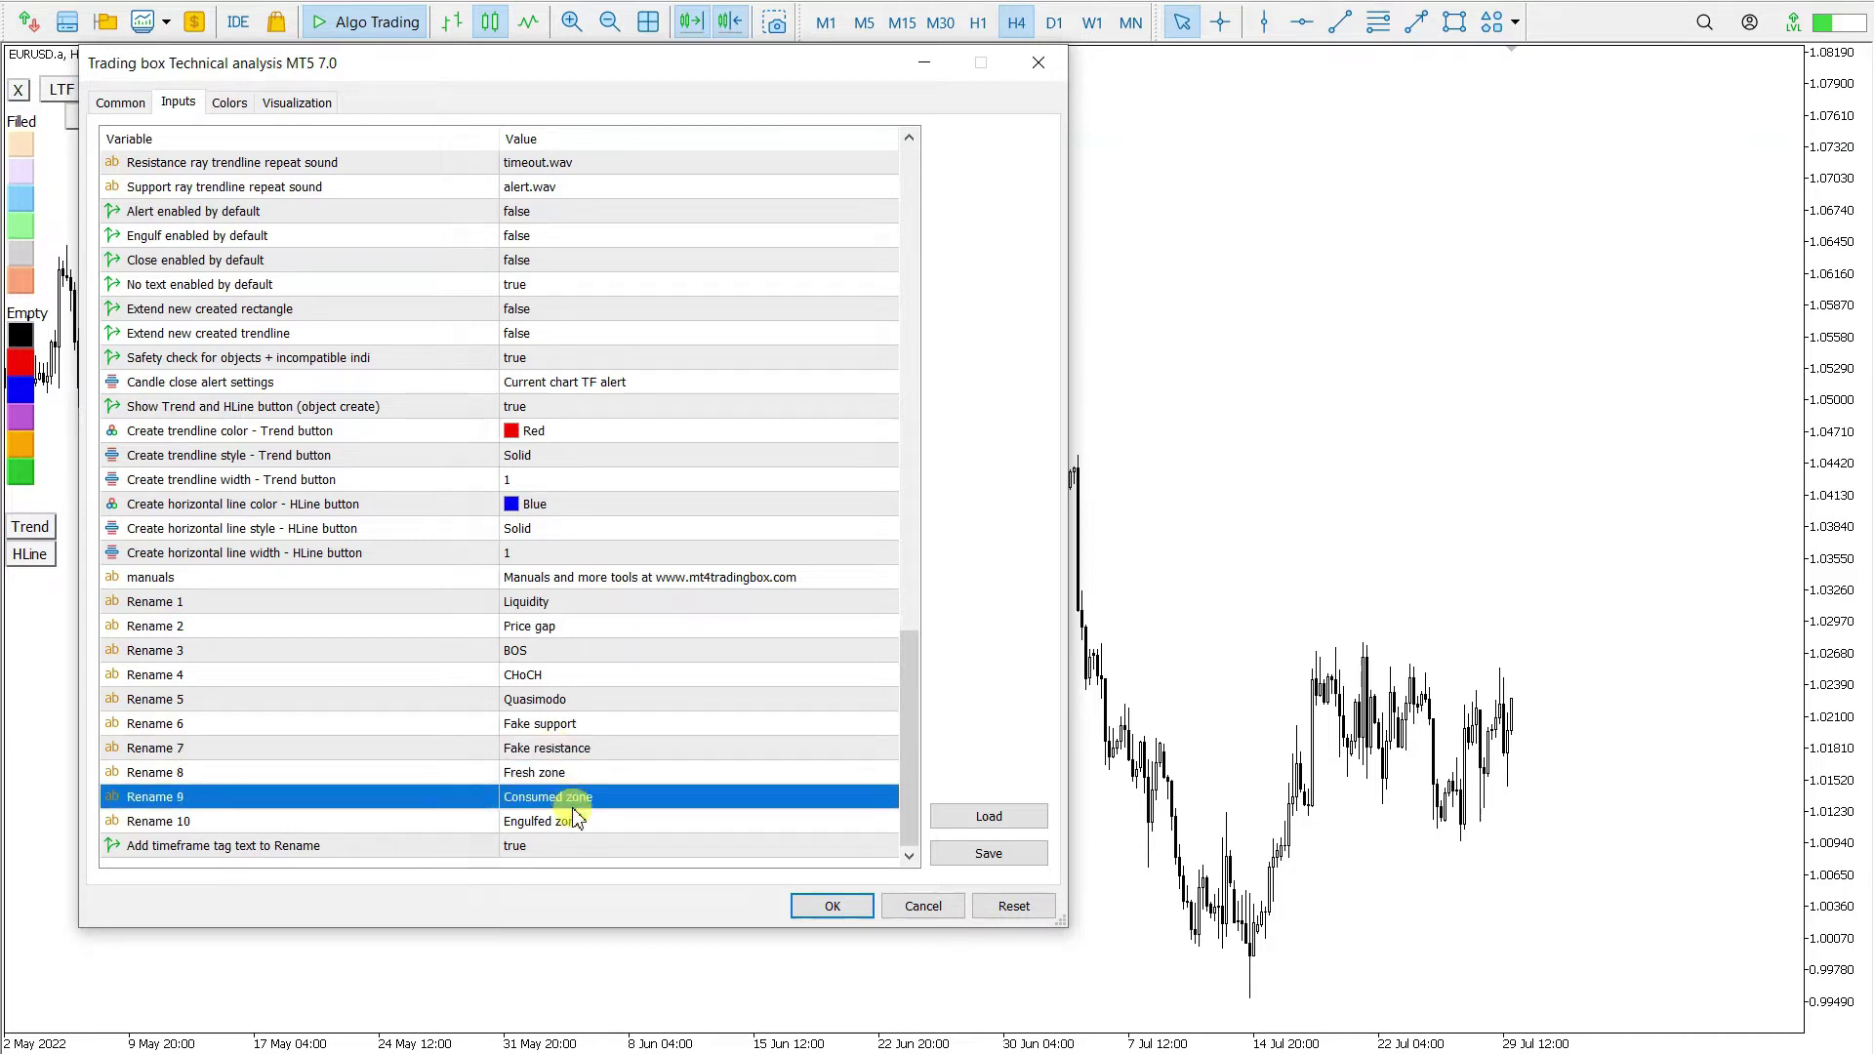
click(576, 827)
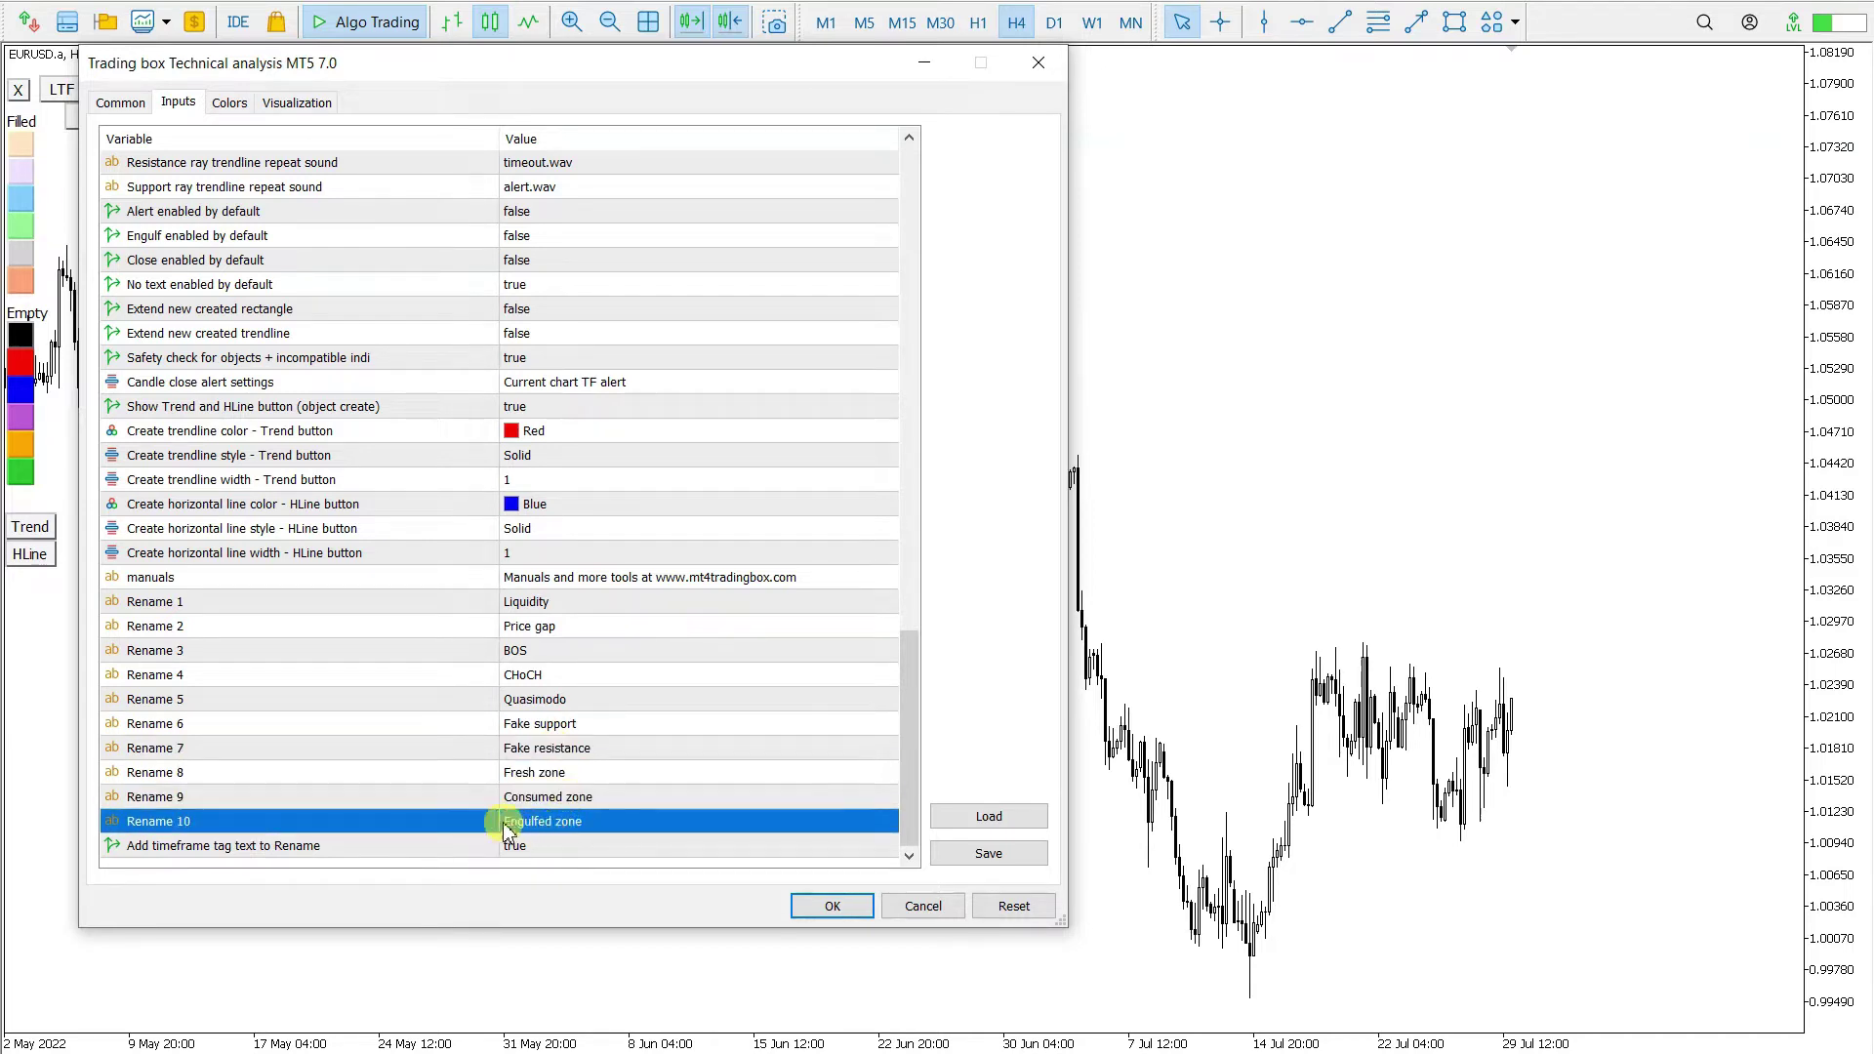
Set the Rename 1 preset text to "Liquidity LEVEL" and apply the indicator settings
double_click(533, 605)
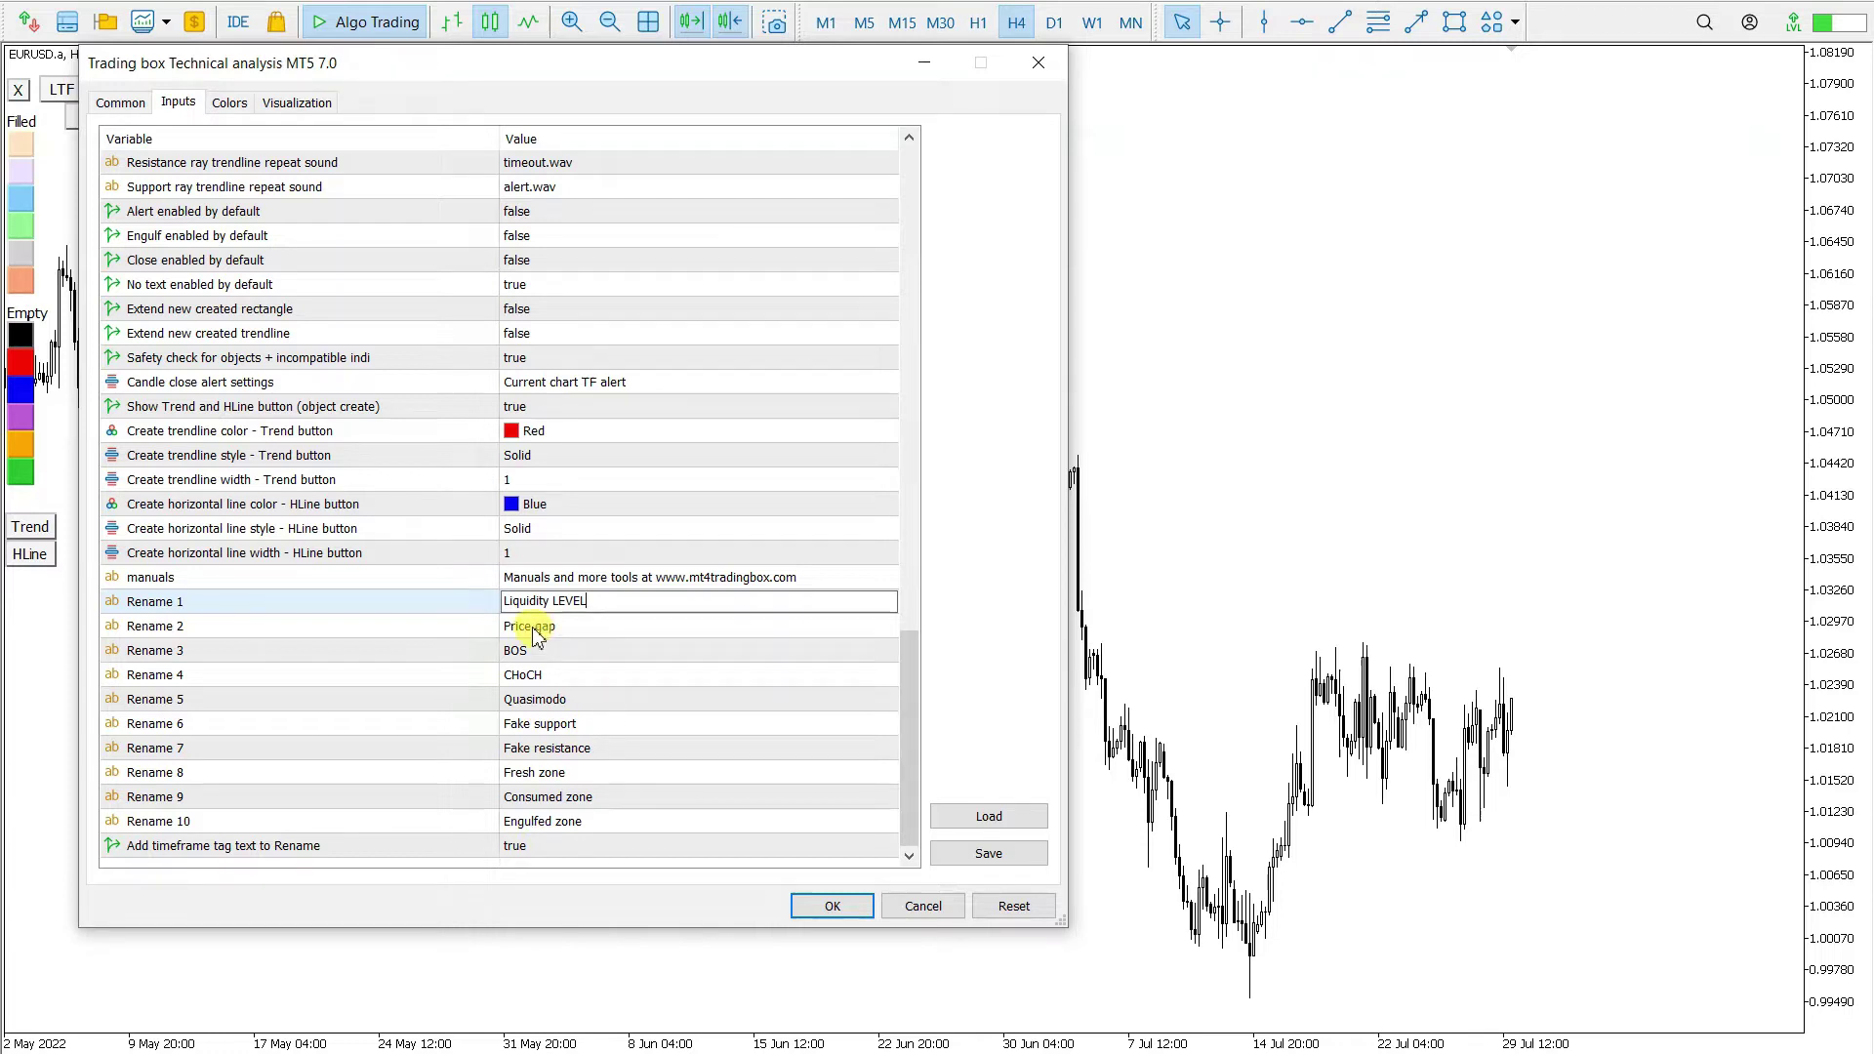
click(560, 701)
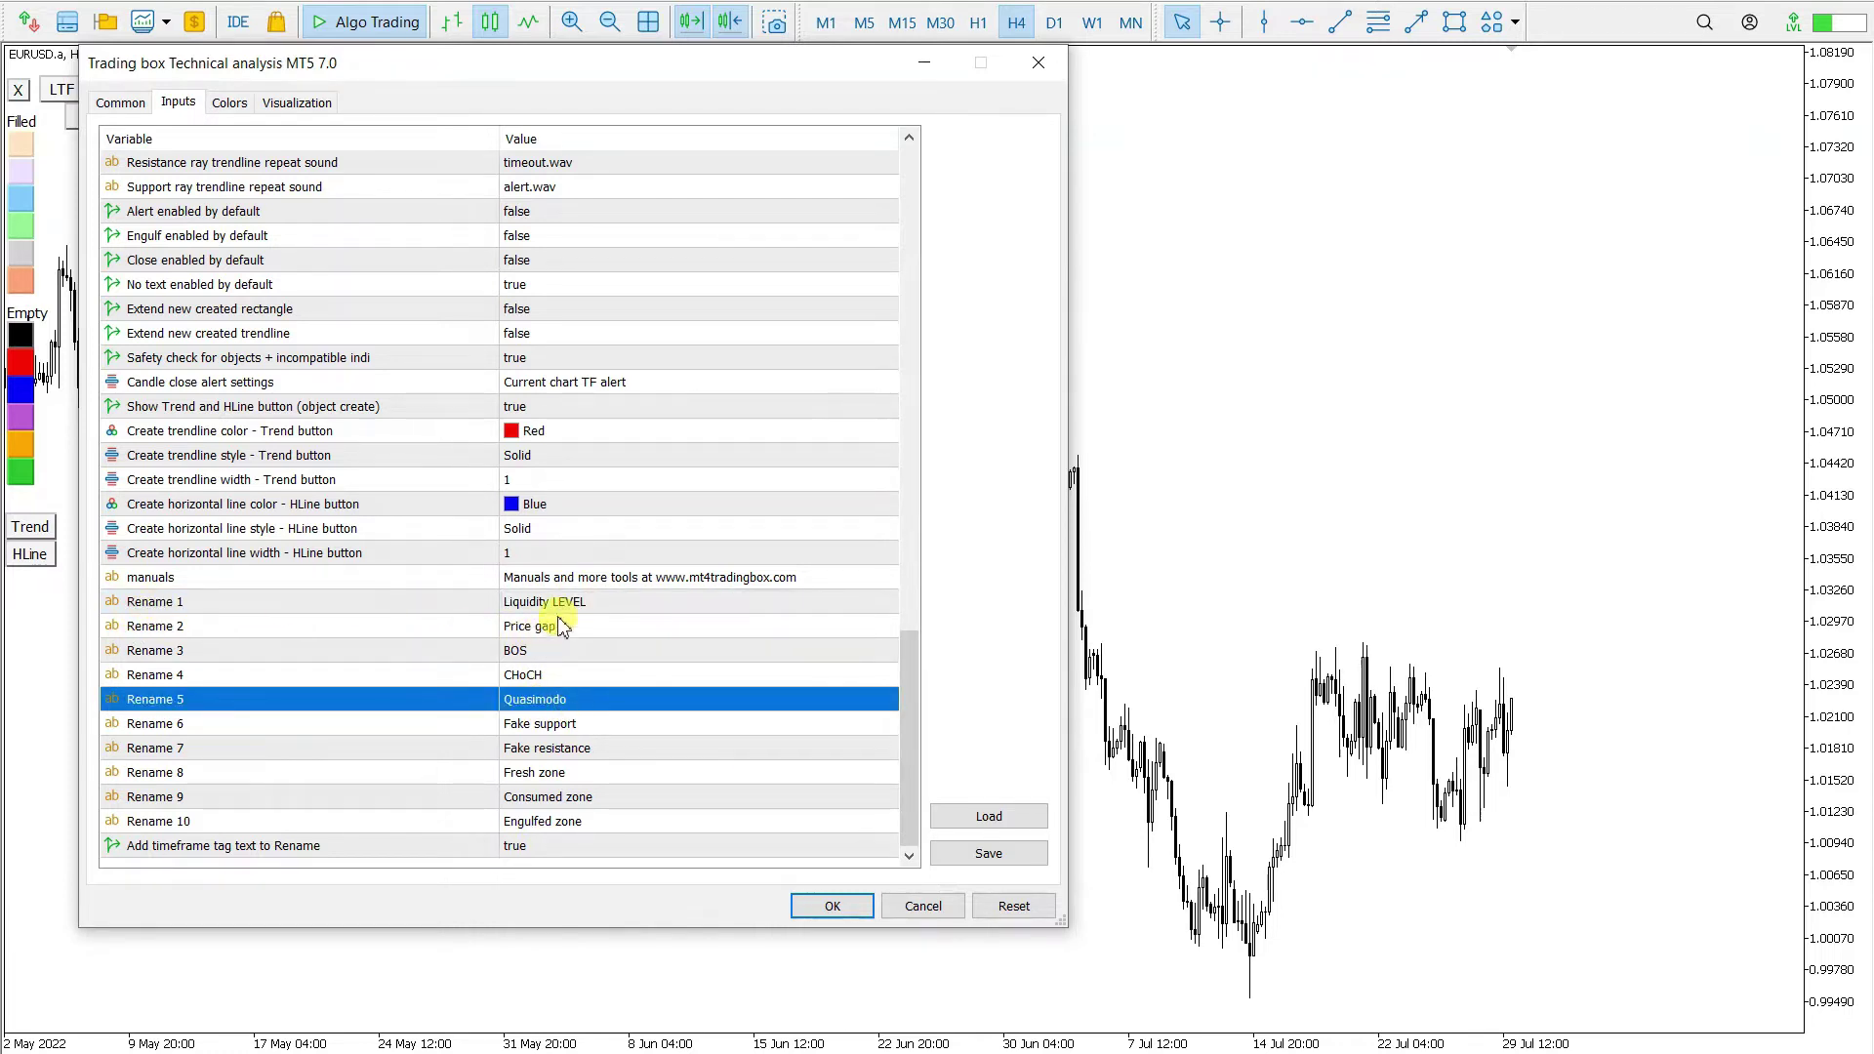
click(562, 628)
click(646, 823)
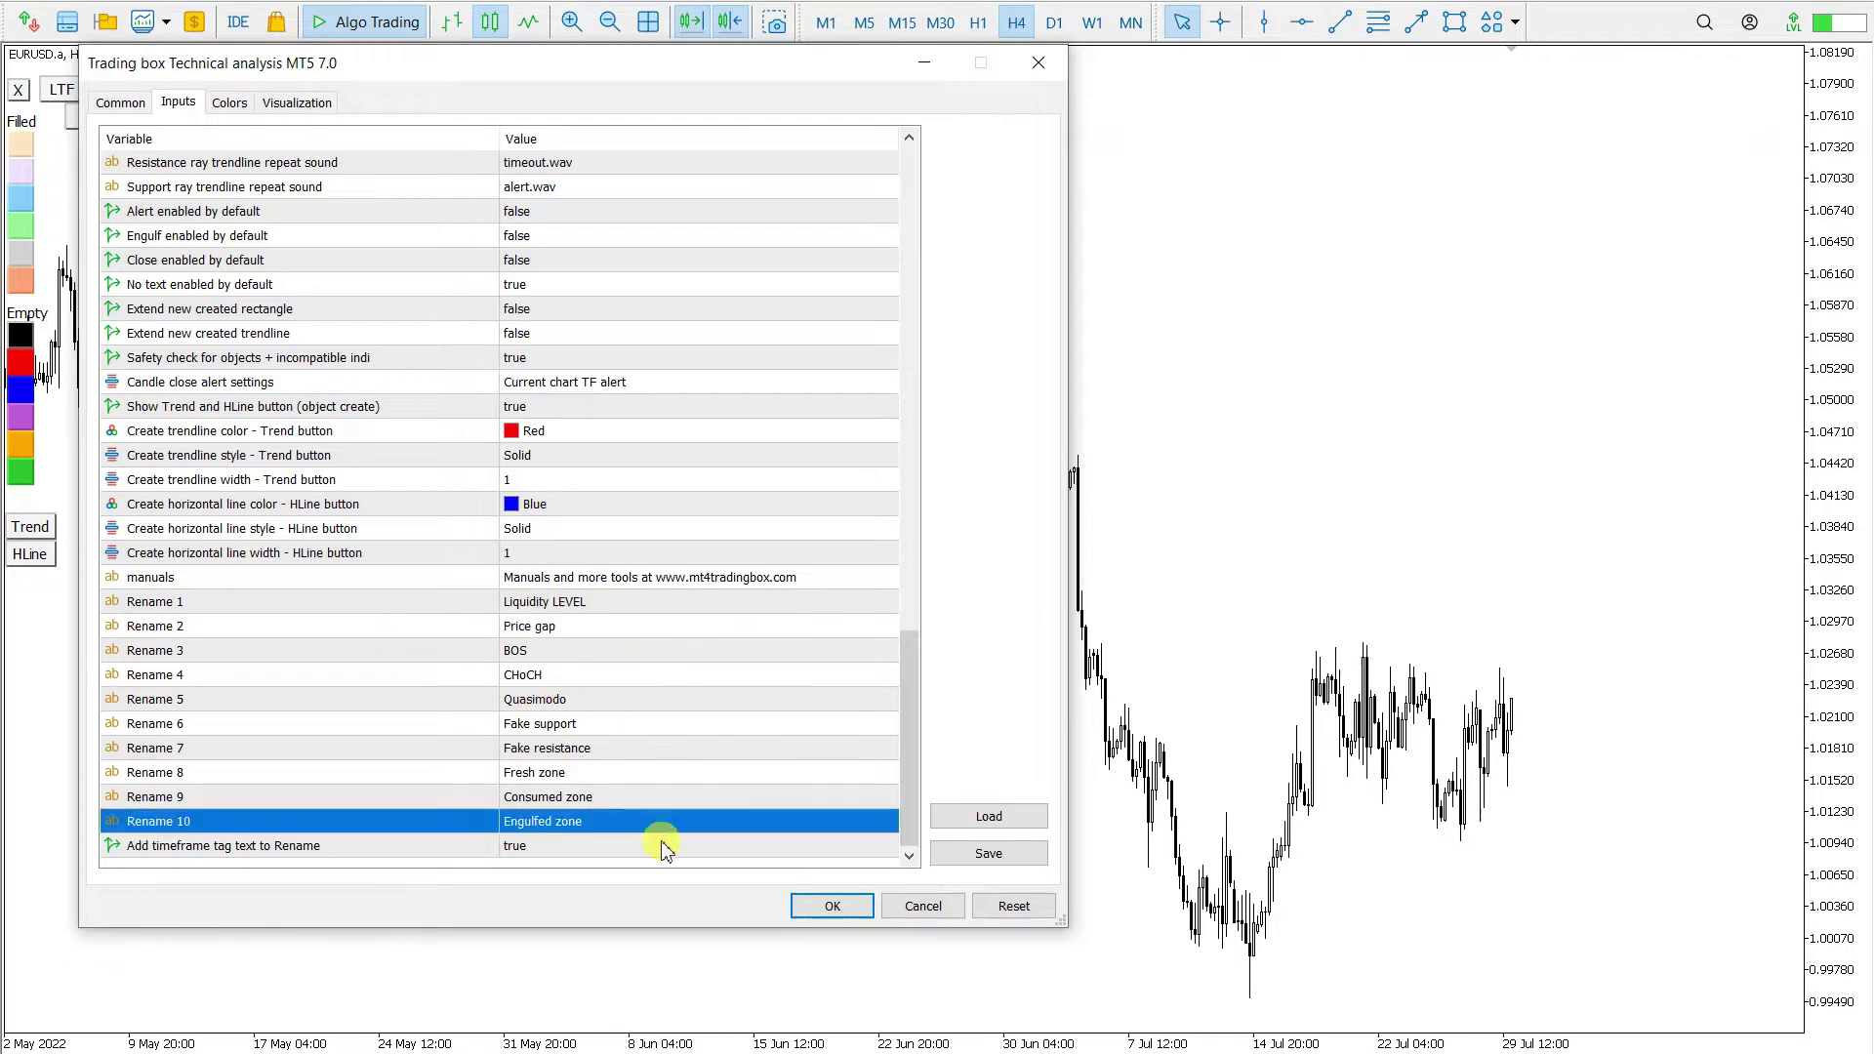
click(828, 909)
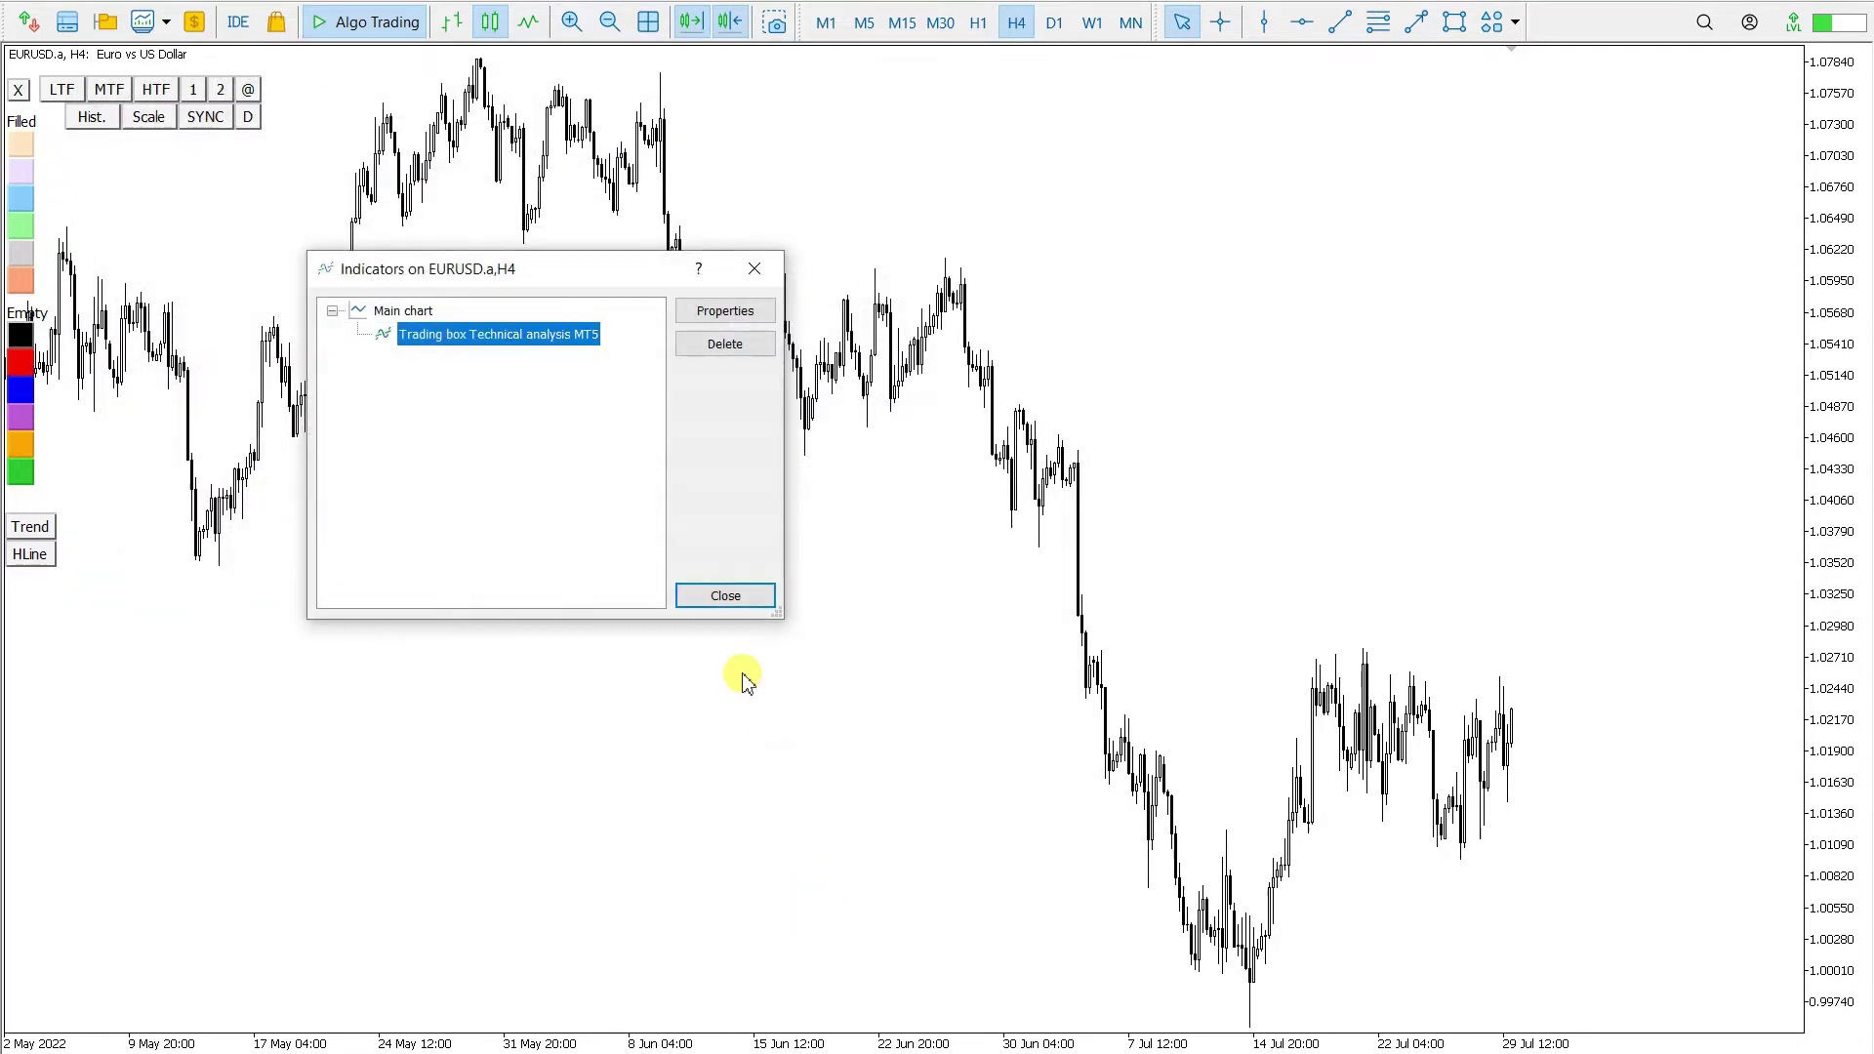
click(728, 598)
Place a filled orange rectangle over the zone from about 1.0600 to 1.0643, spanning late May to early July
drag(1821, 581, 1827, 602)
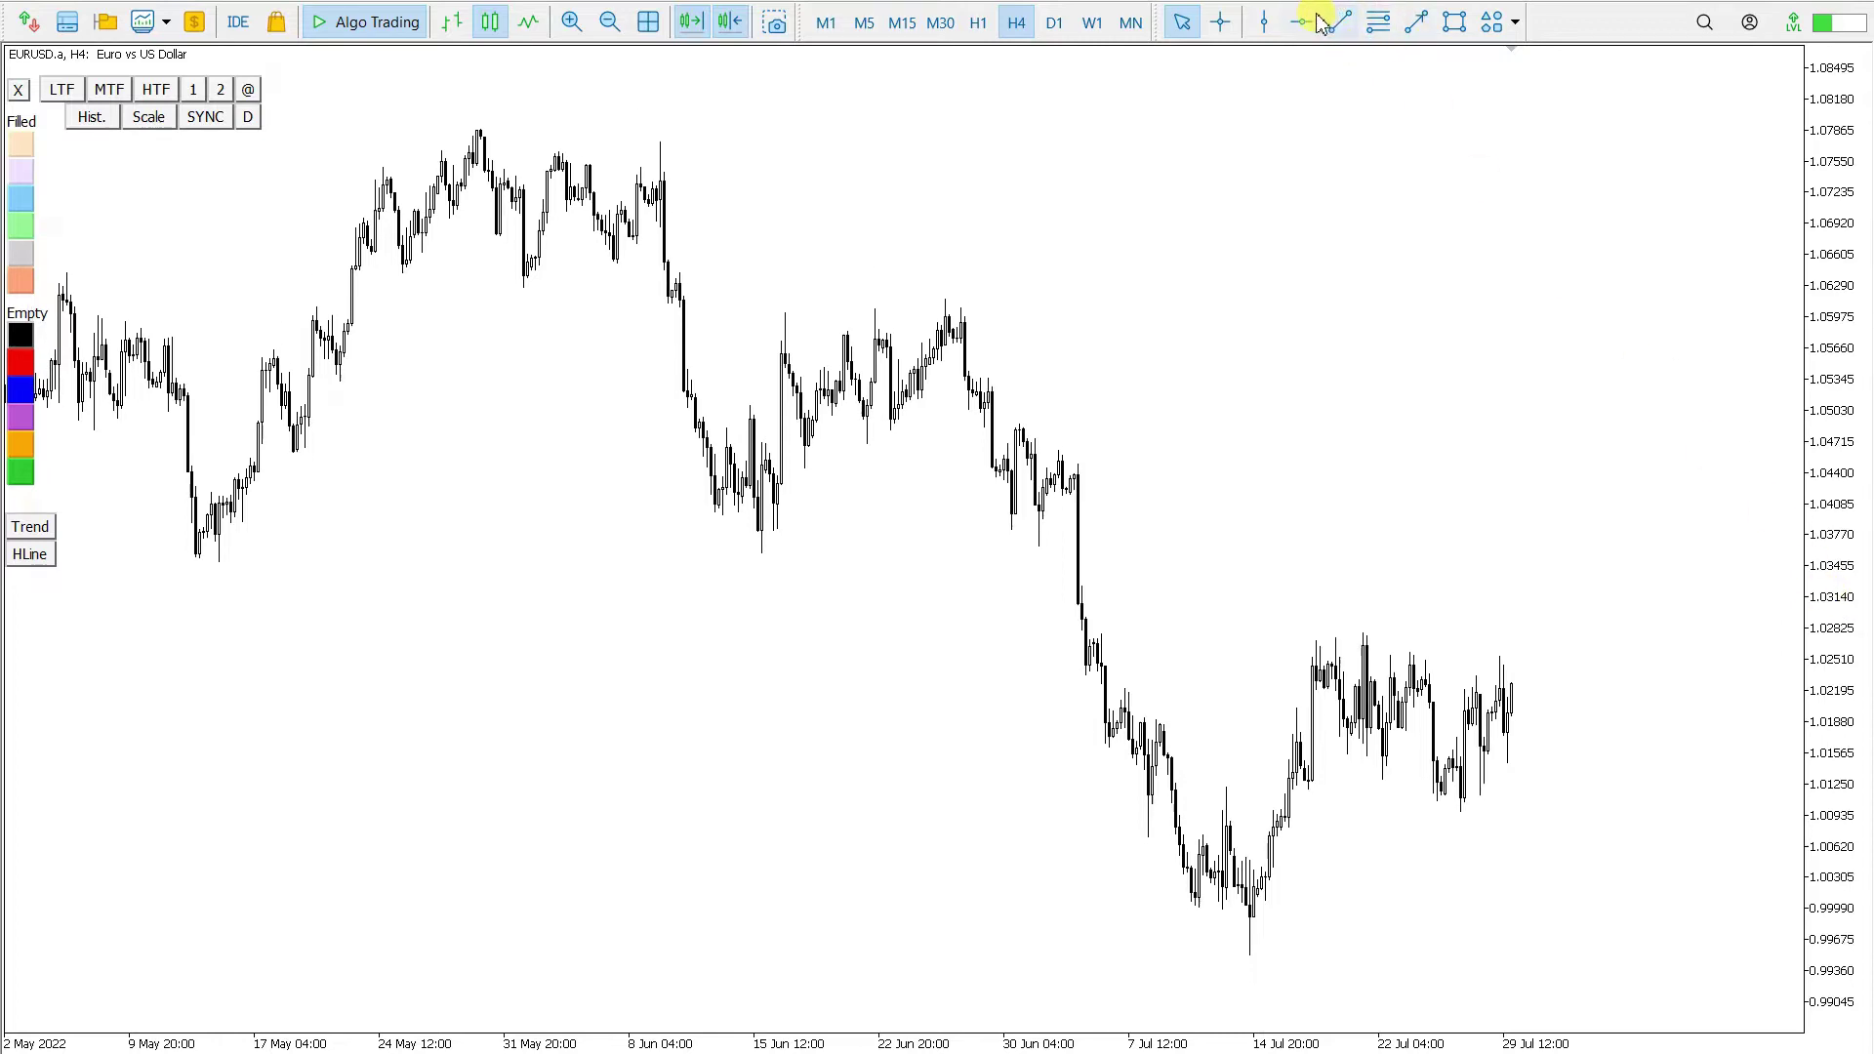
click(22, 283)
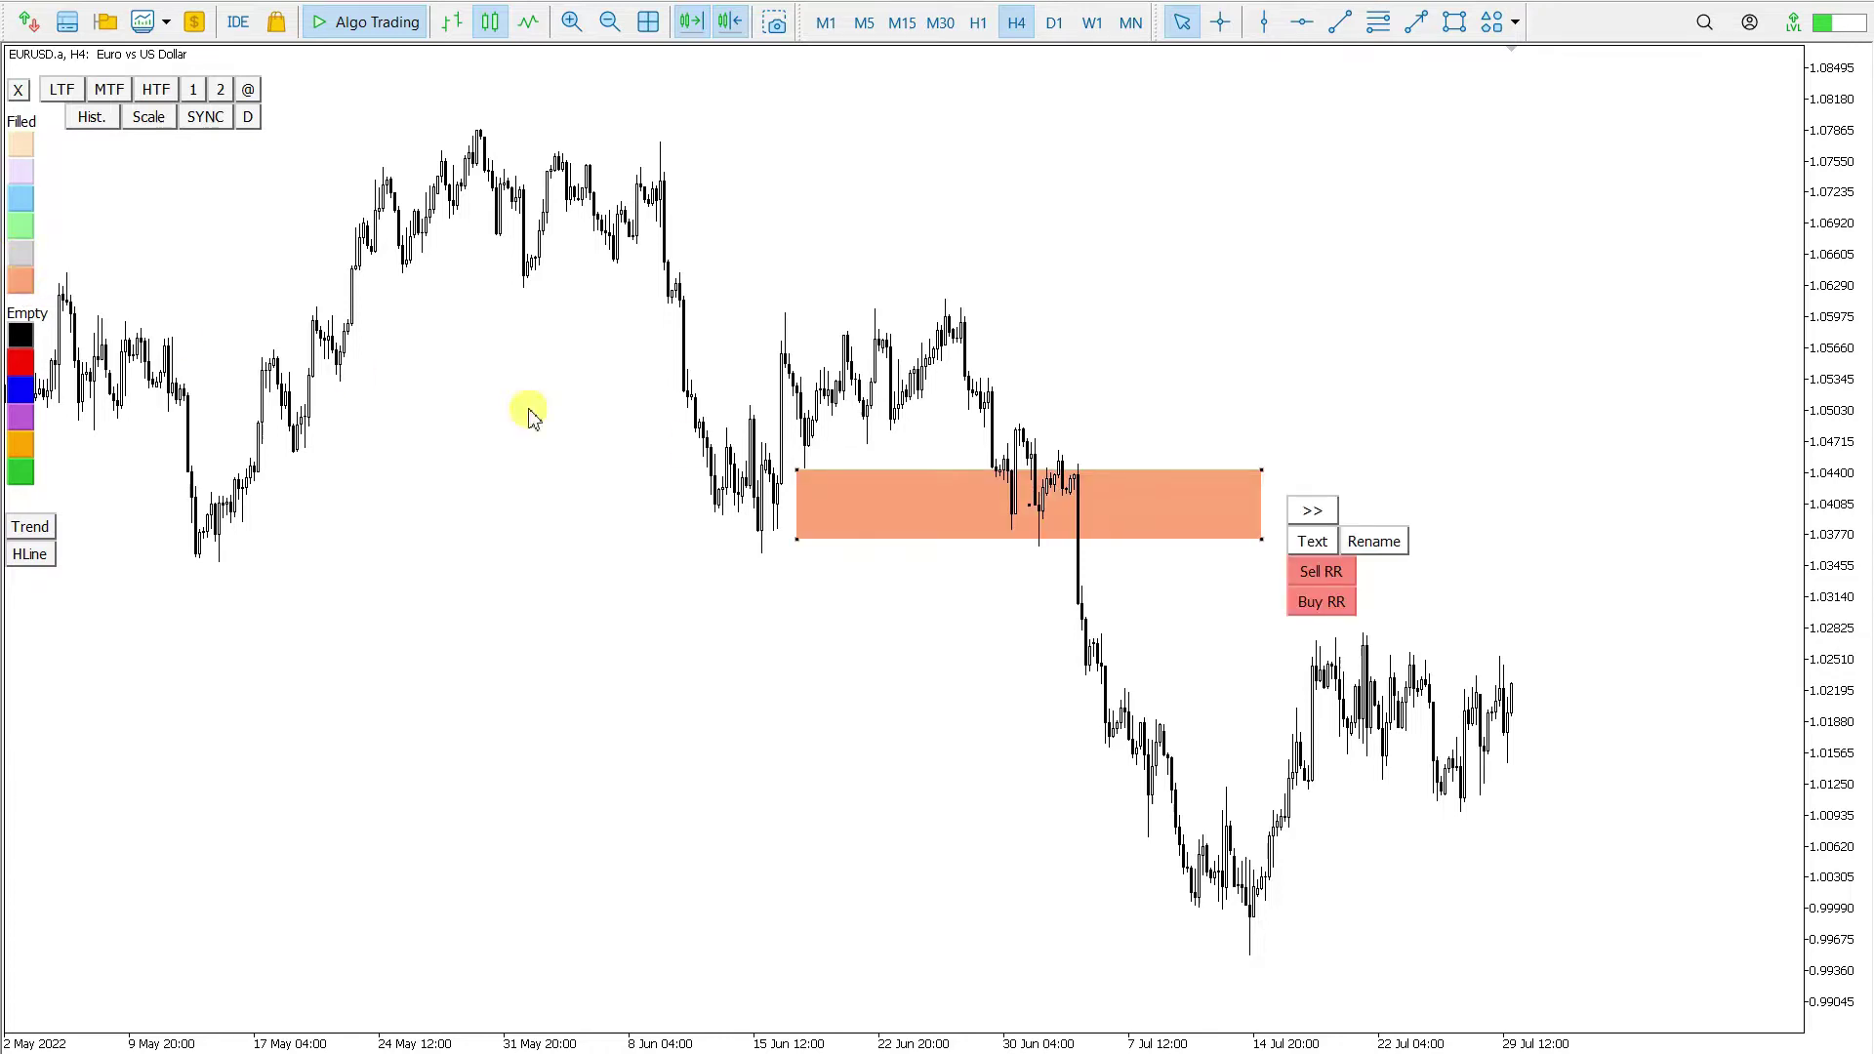
mouse_move(1028, 503)
mouse_down()
mouse_move(888, 434)
mouse_move(837, 306)
mouse_up()
drag(948, 340, 1091, 335)
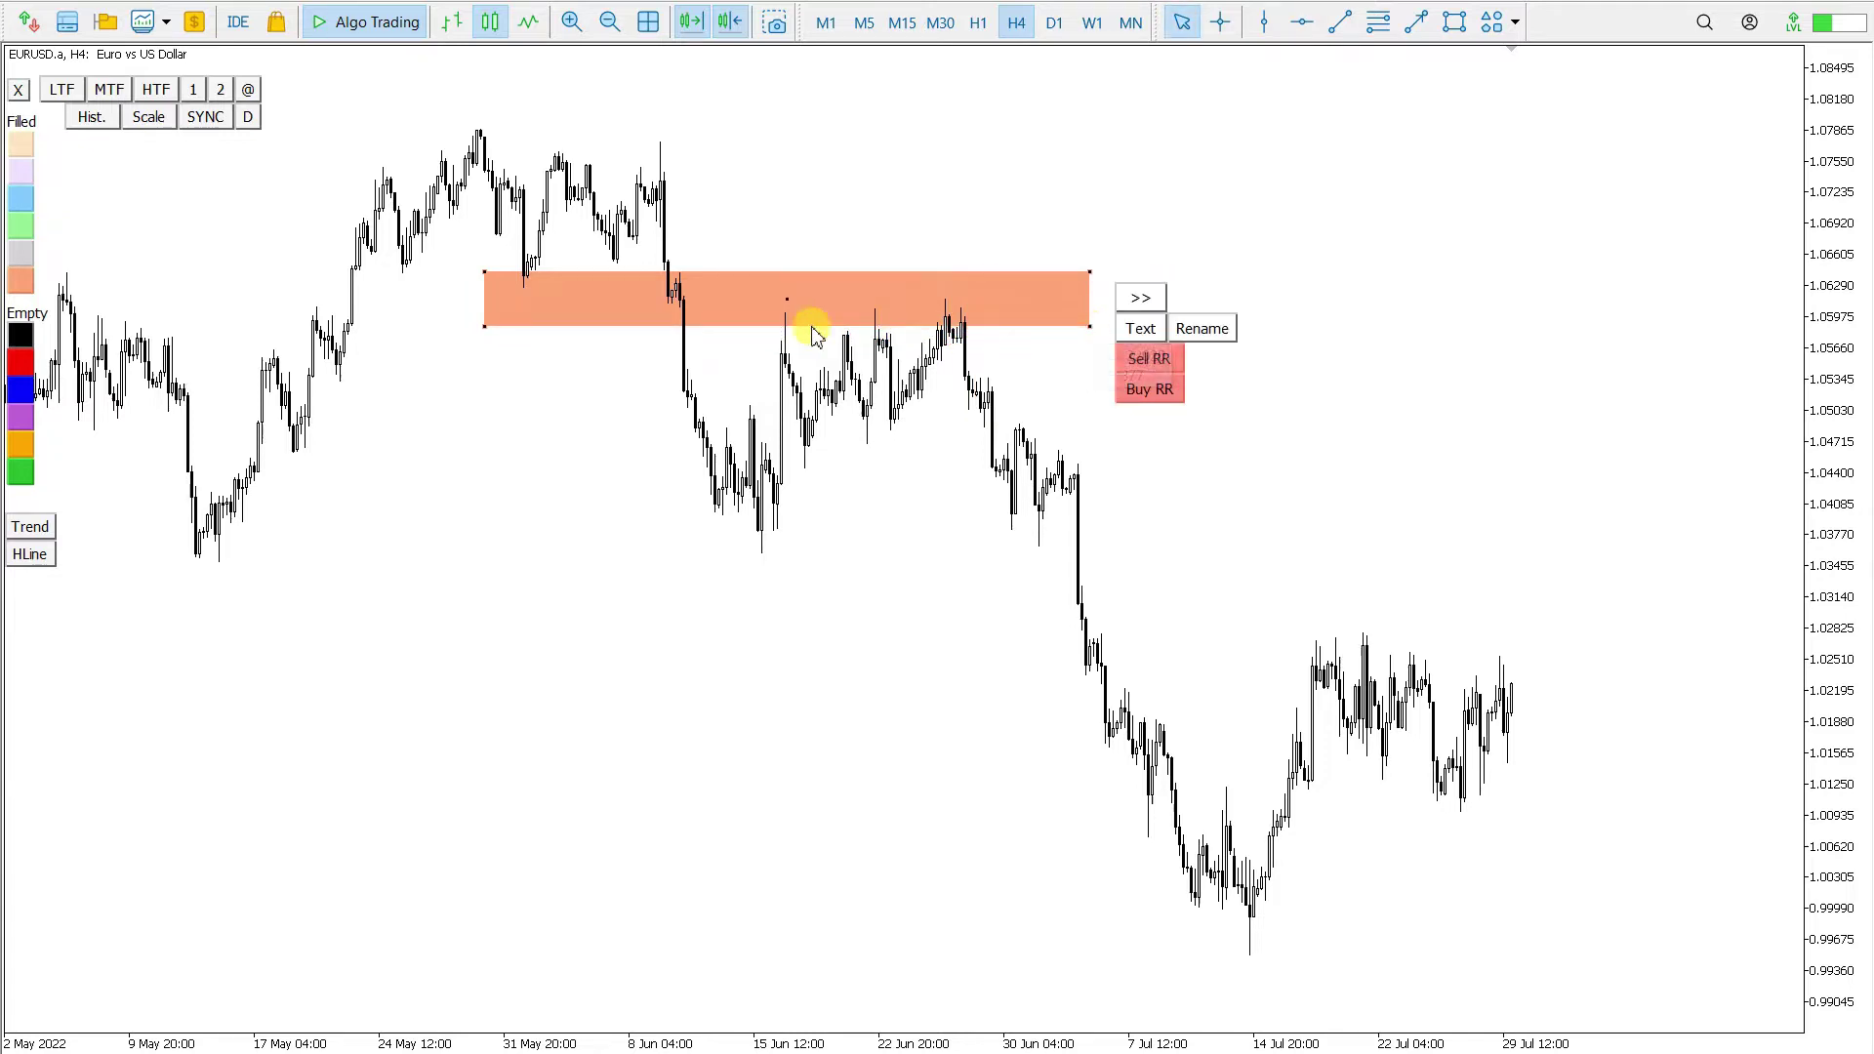
drag(485, 326, 481, 313)
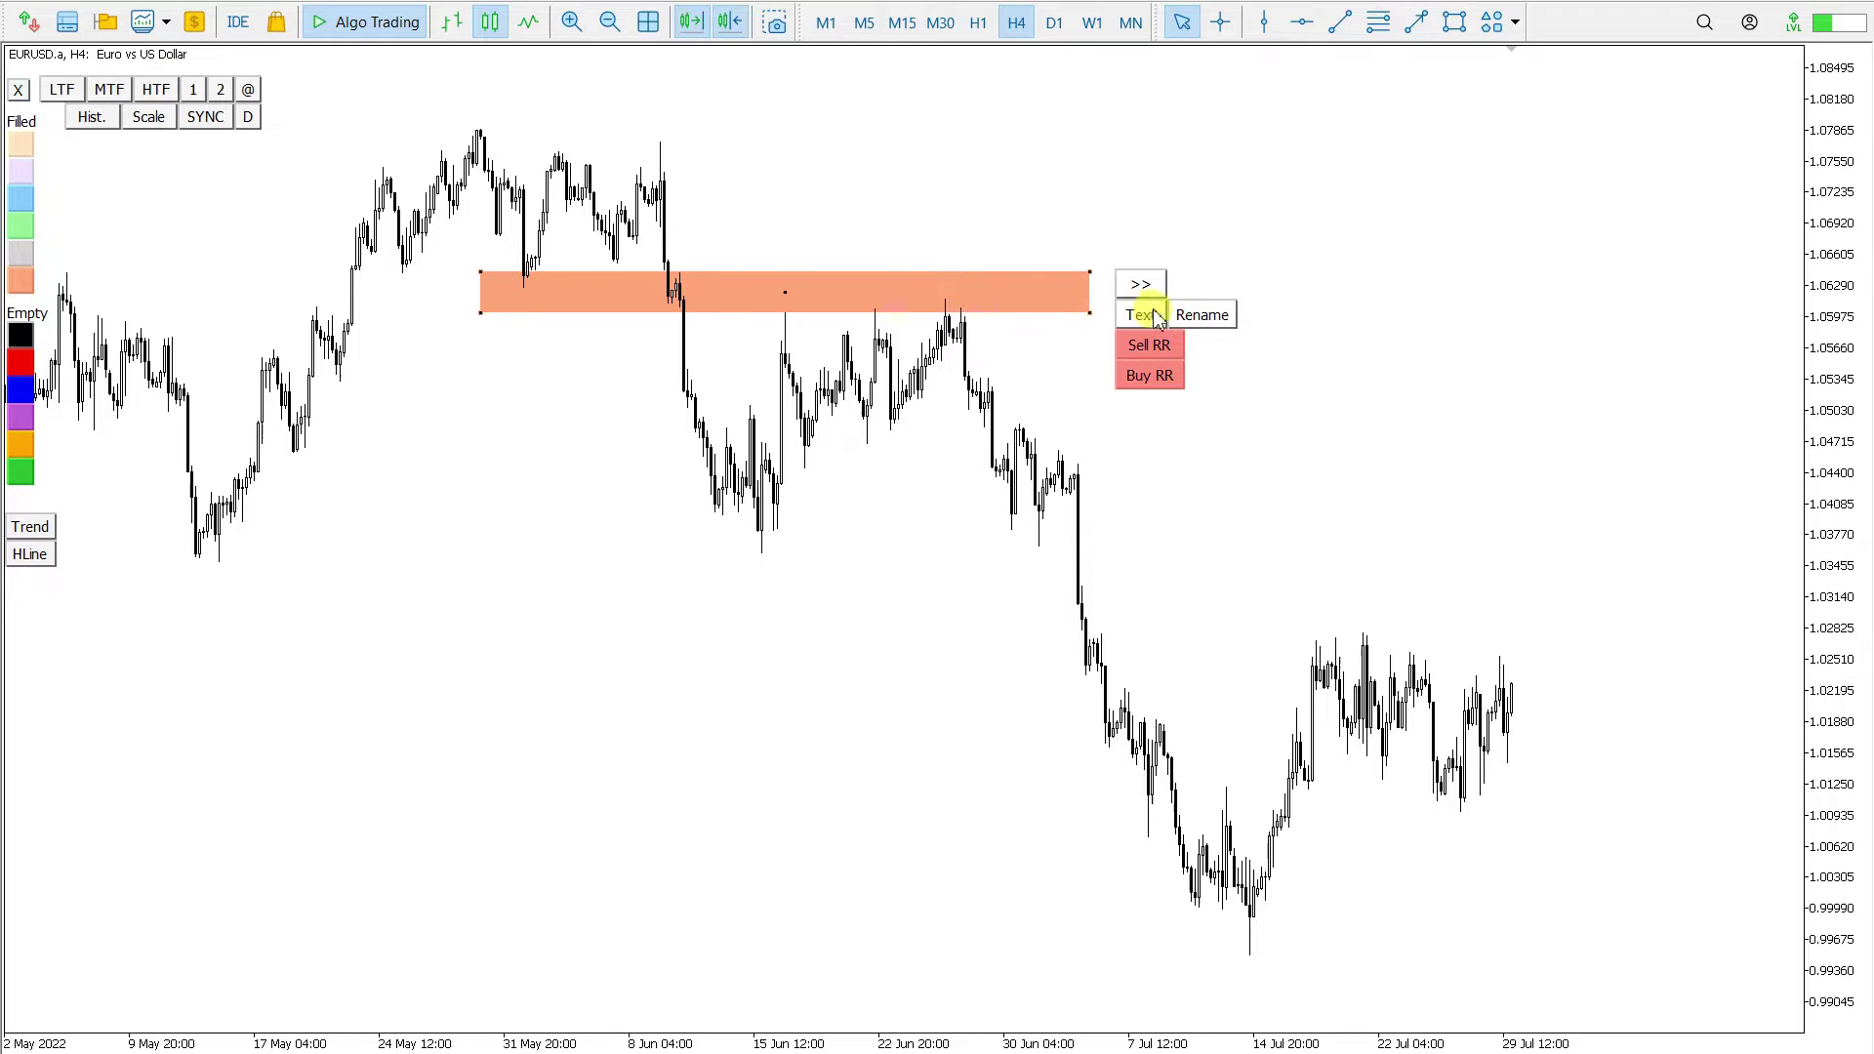
Label the orange rectangle with the "Consumed zone" preset, using text position LU3
click(1200, 317)
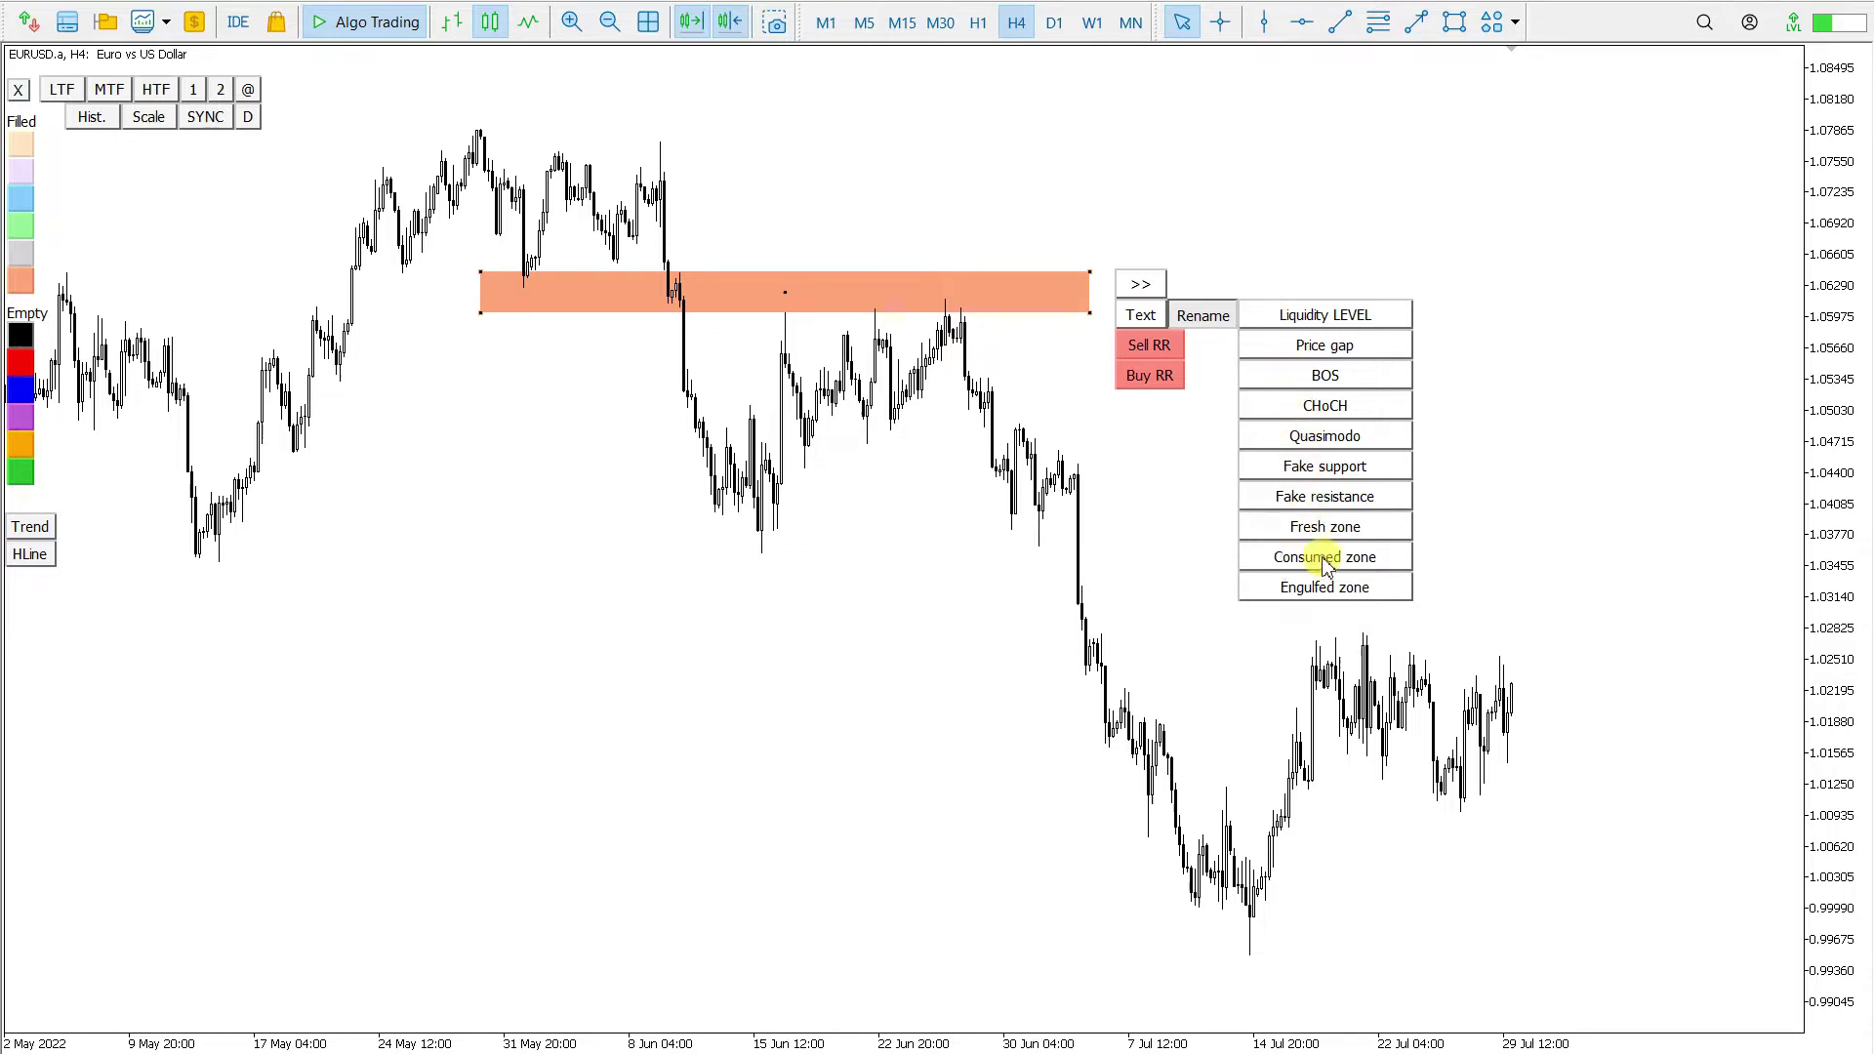
click(1138, 312)
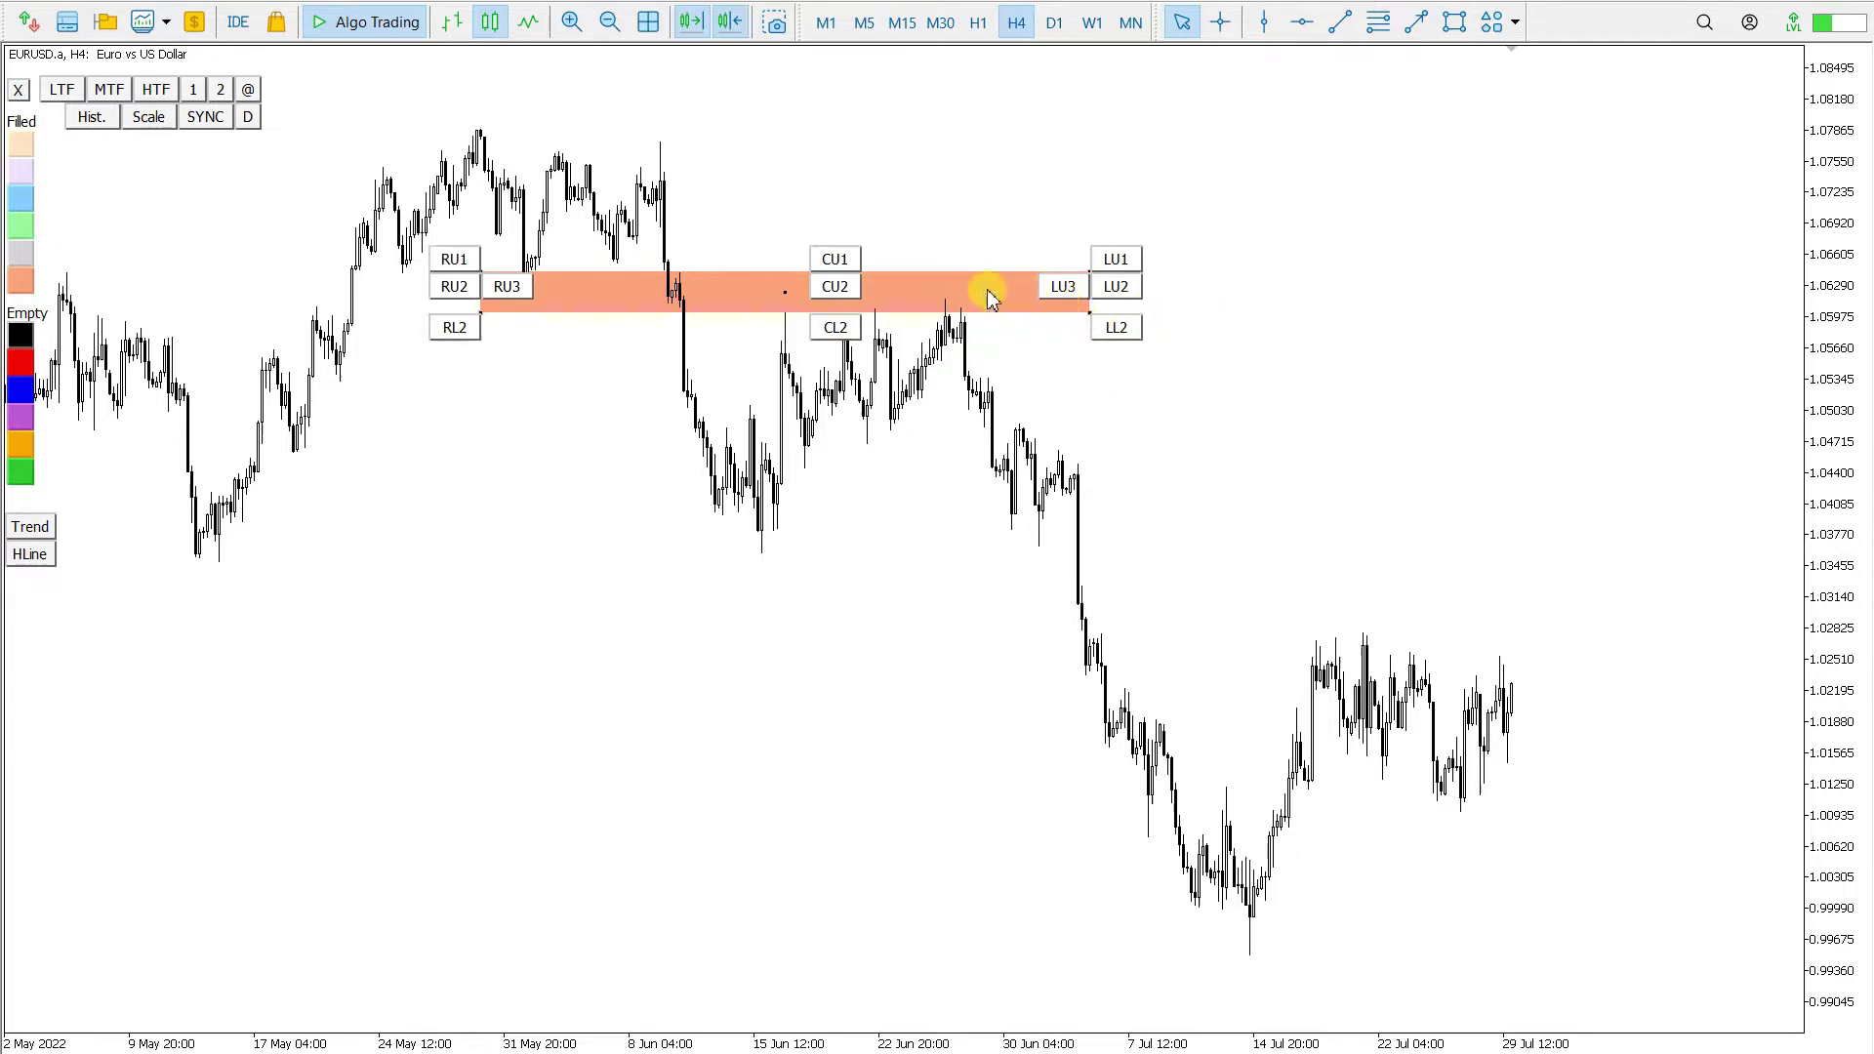
click(1065, 288)
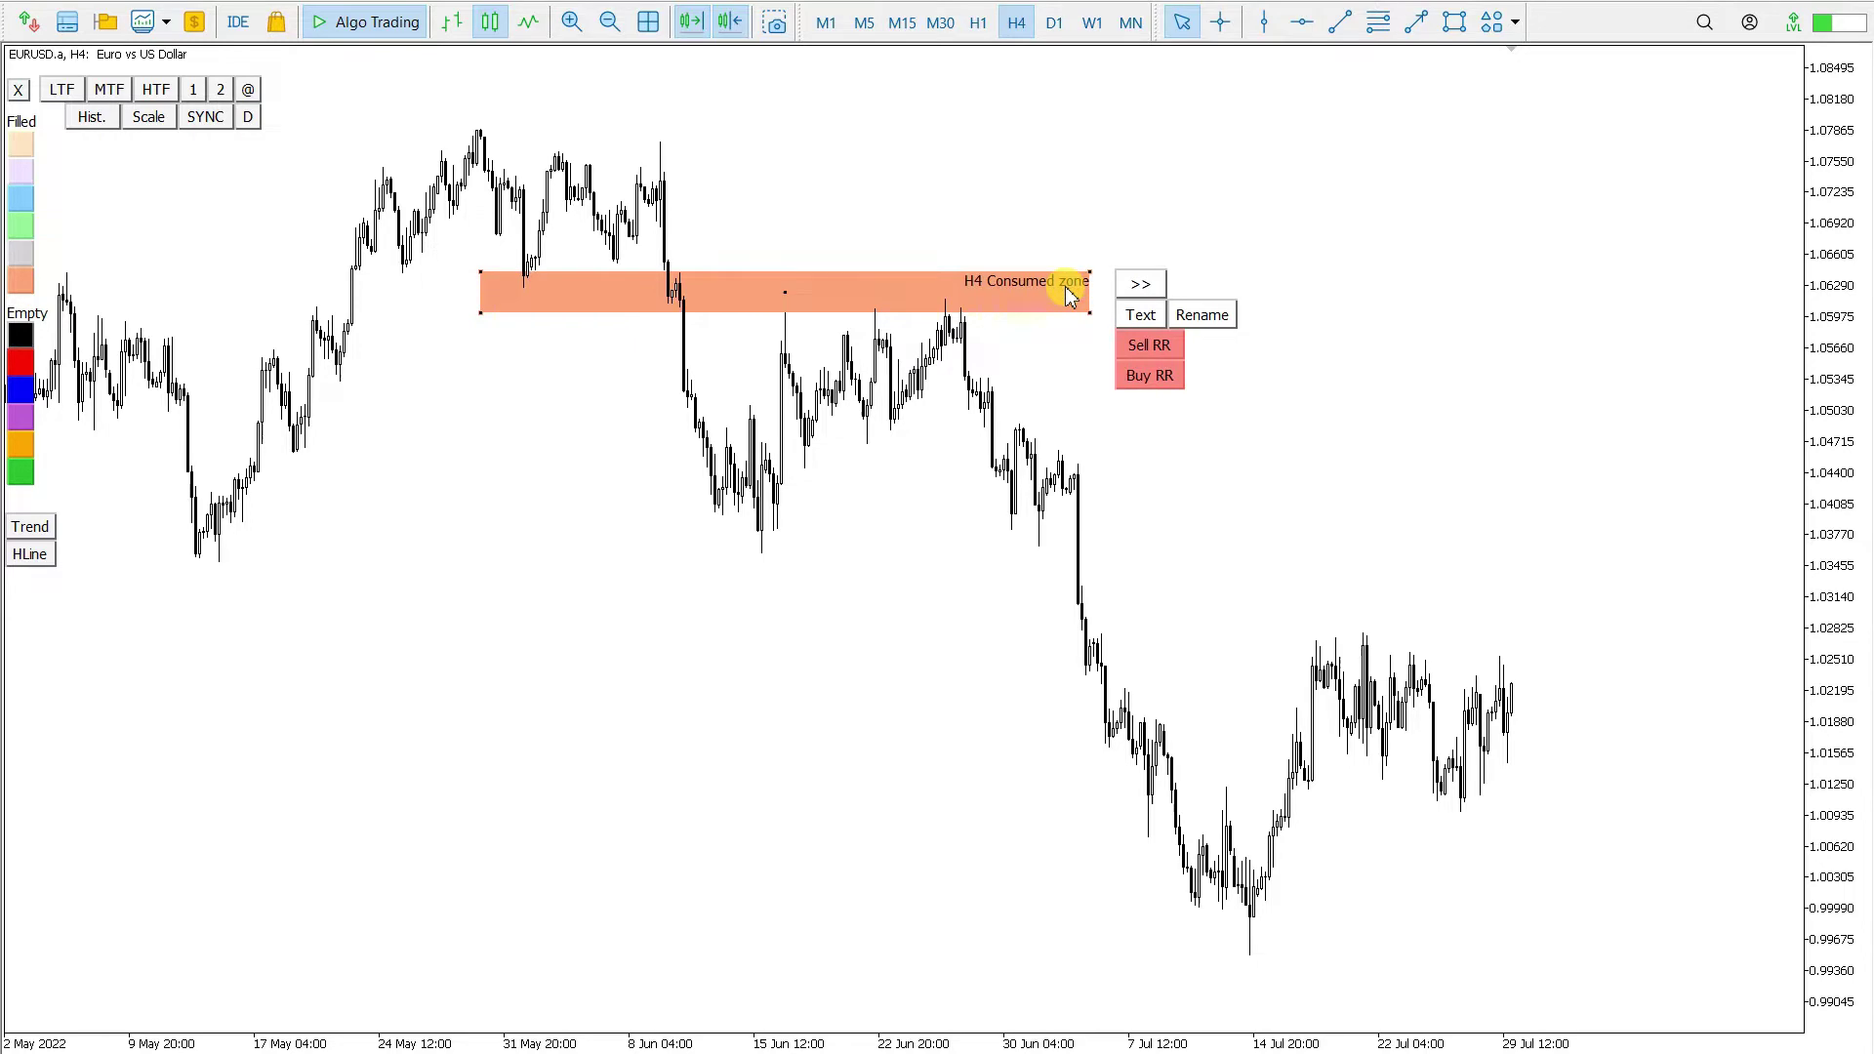
click(1089, 317)
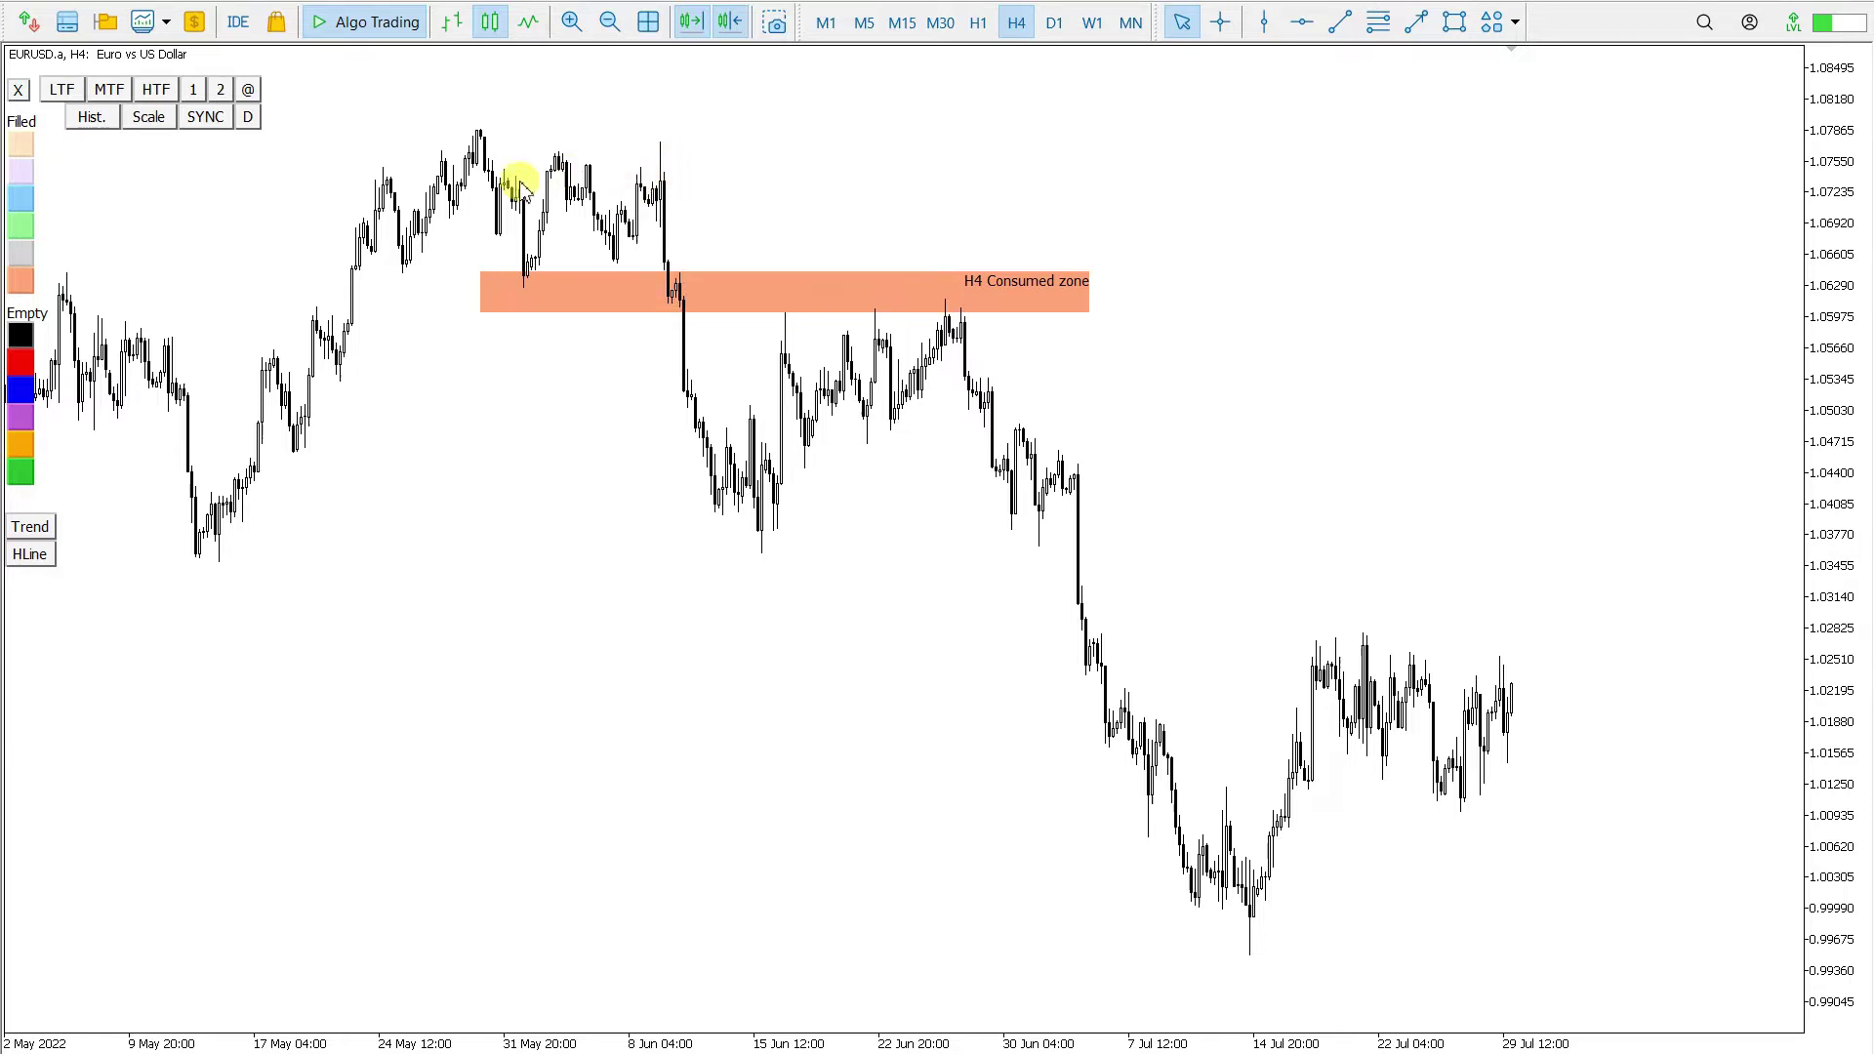
Place a filled light green rectangle above the orange zone, covering about 1.0685 to 1.0775 from early June
click(19, 230)
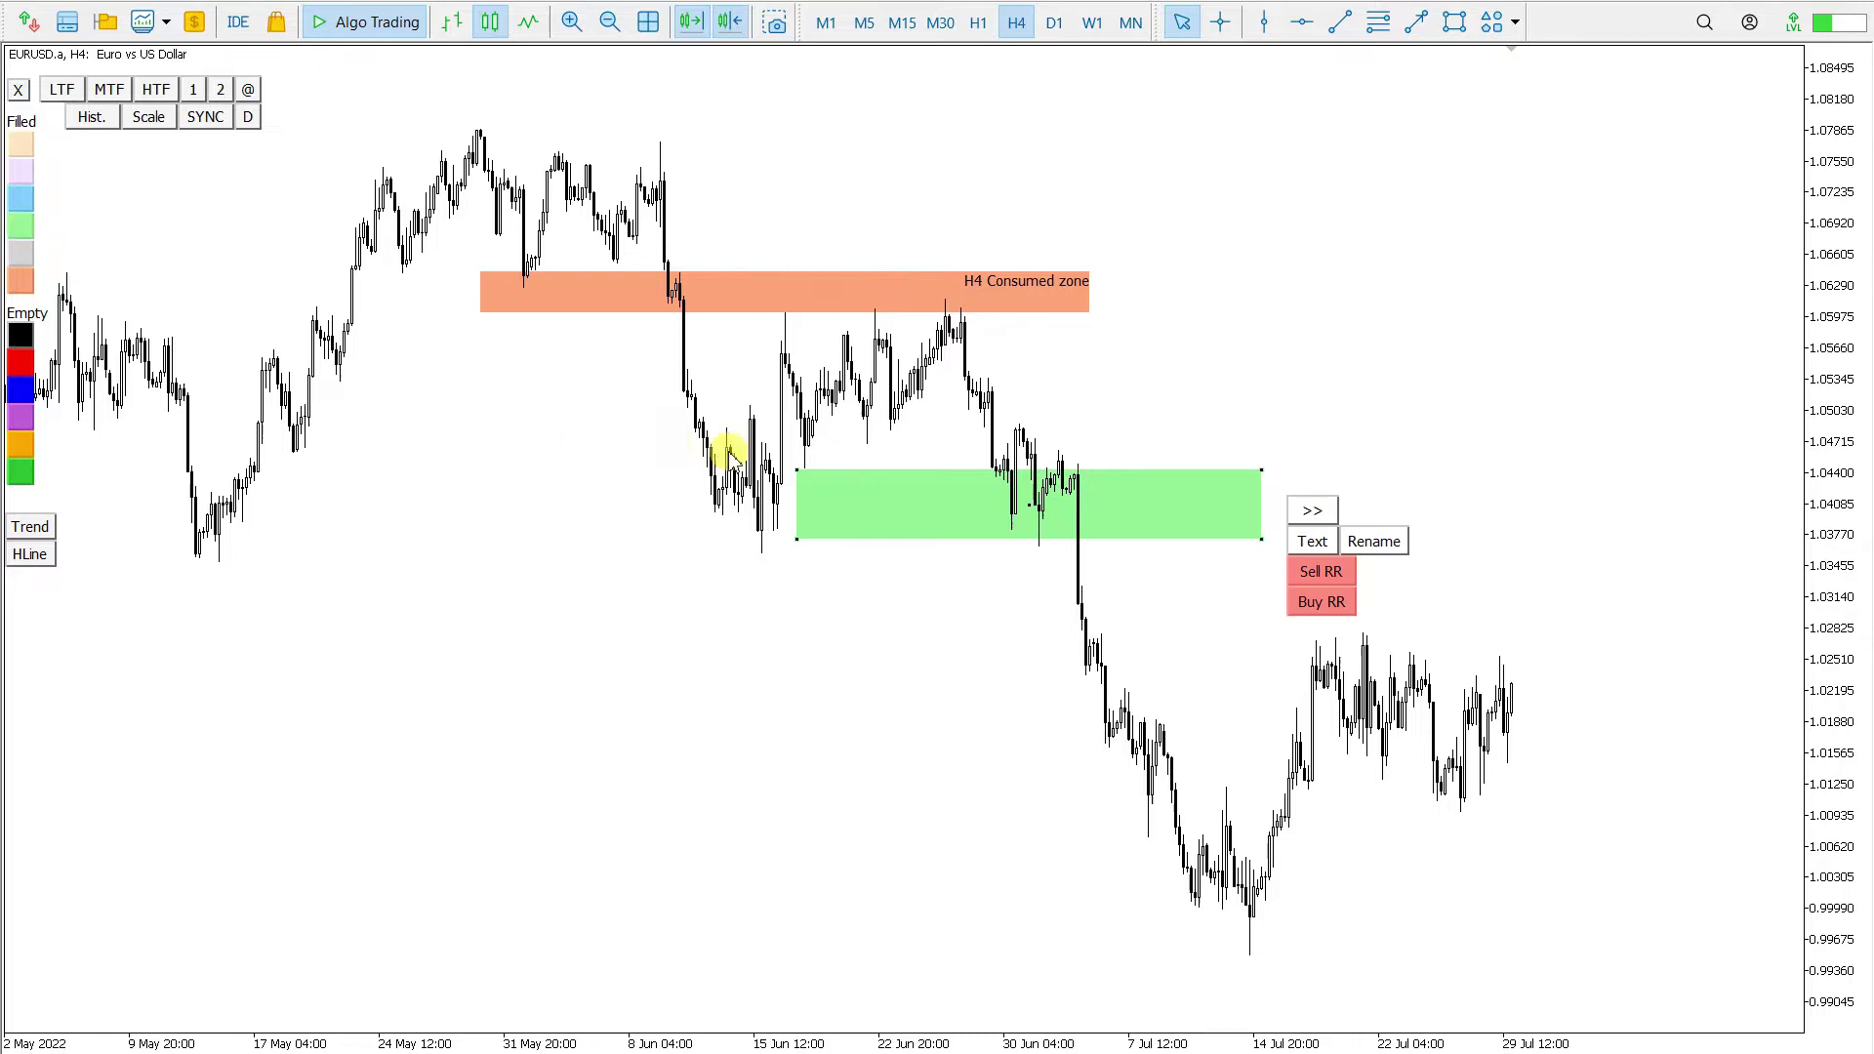
drag(1025, 508, 847, 195)
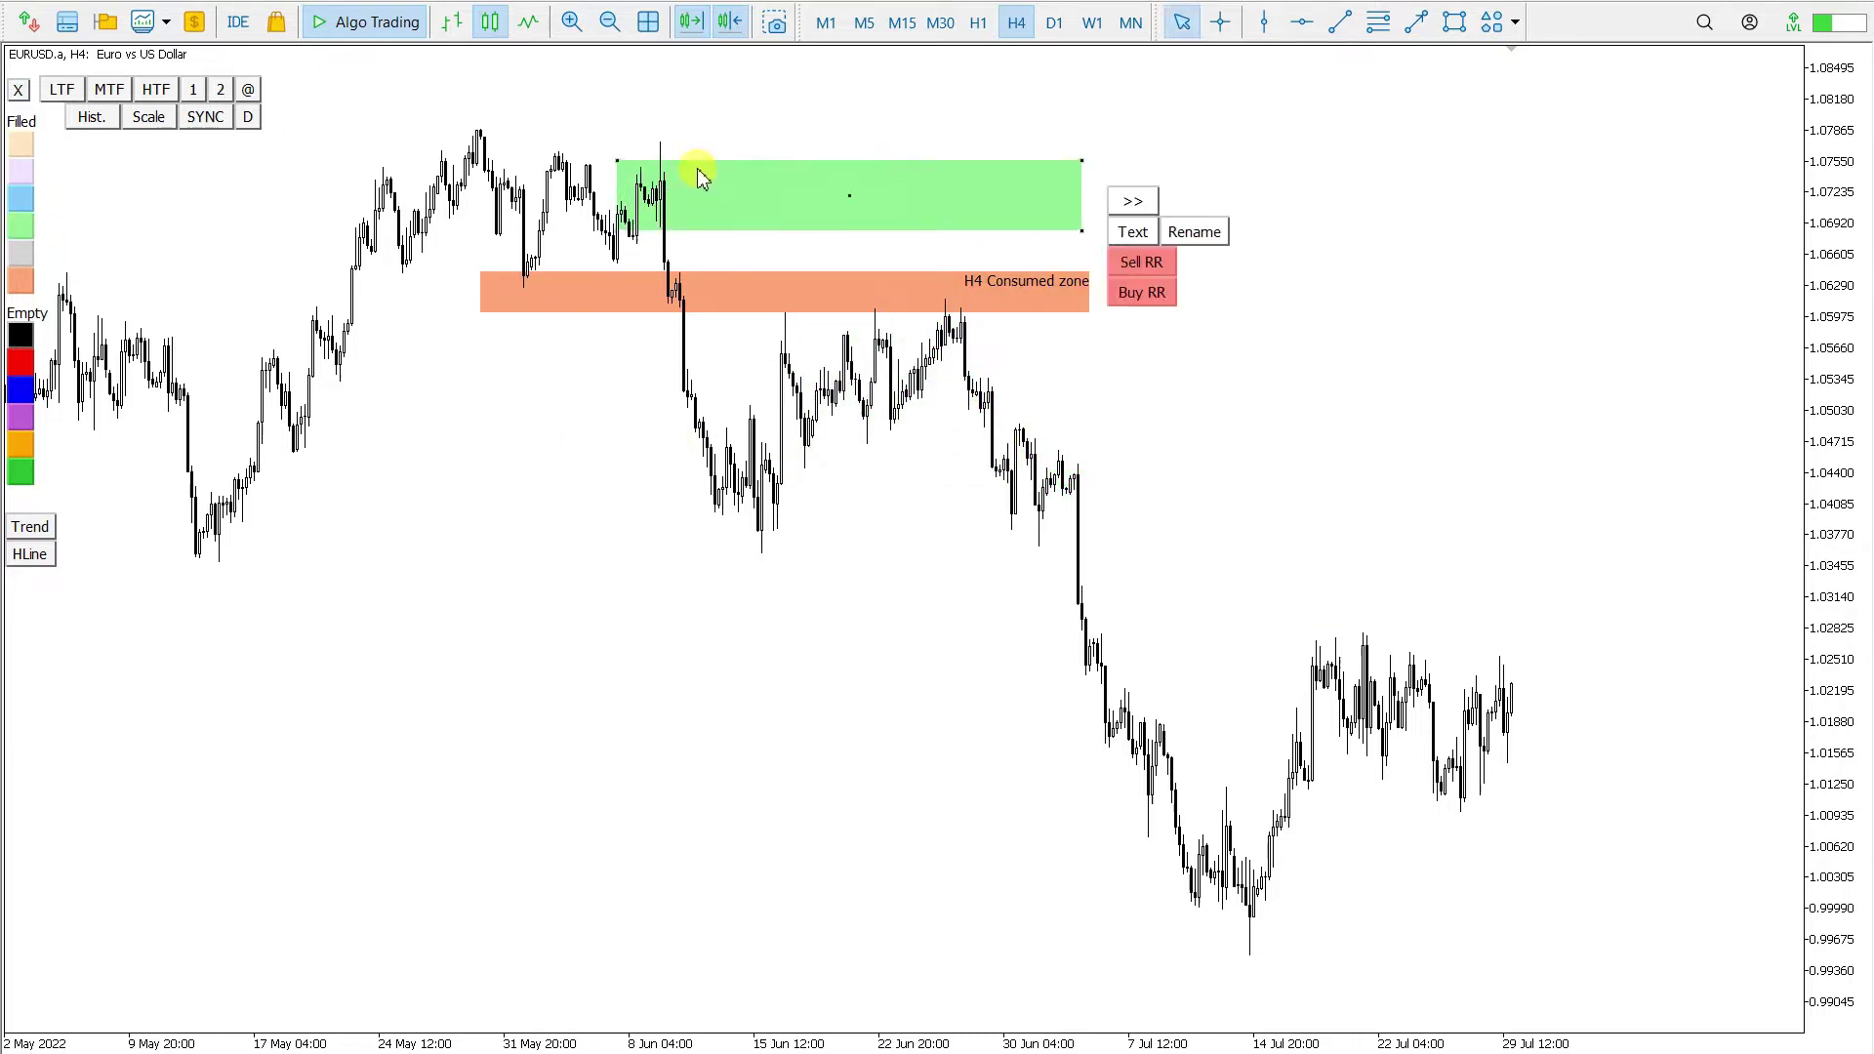
drag(616, 159, 618, 141)
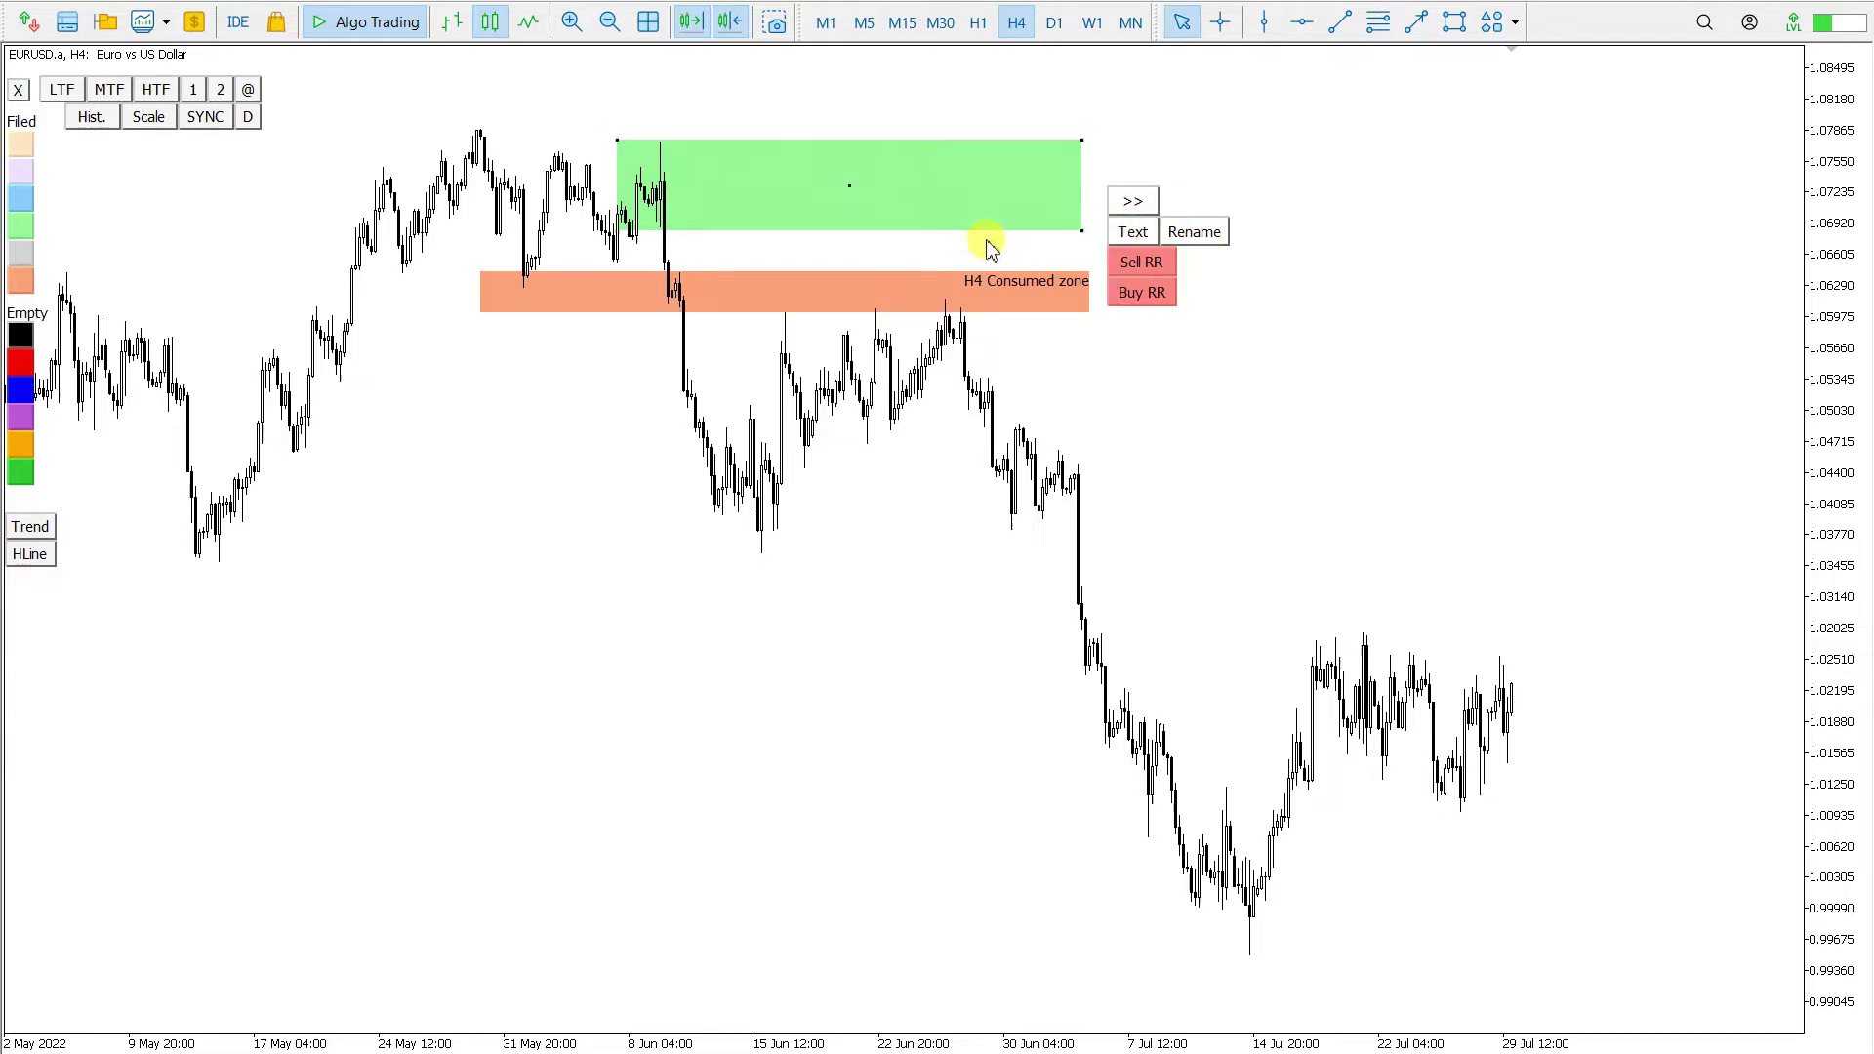
Rename the green rectangle with the "Fresh zone" preset and extend it with its No text option turned off
click(1207, 235)
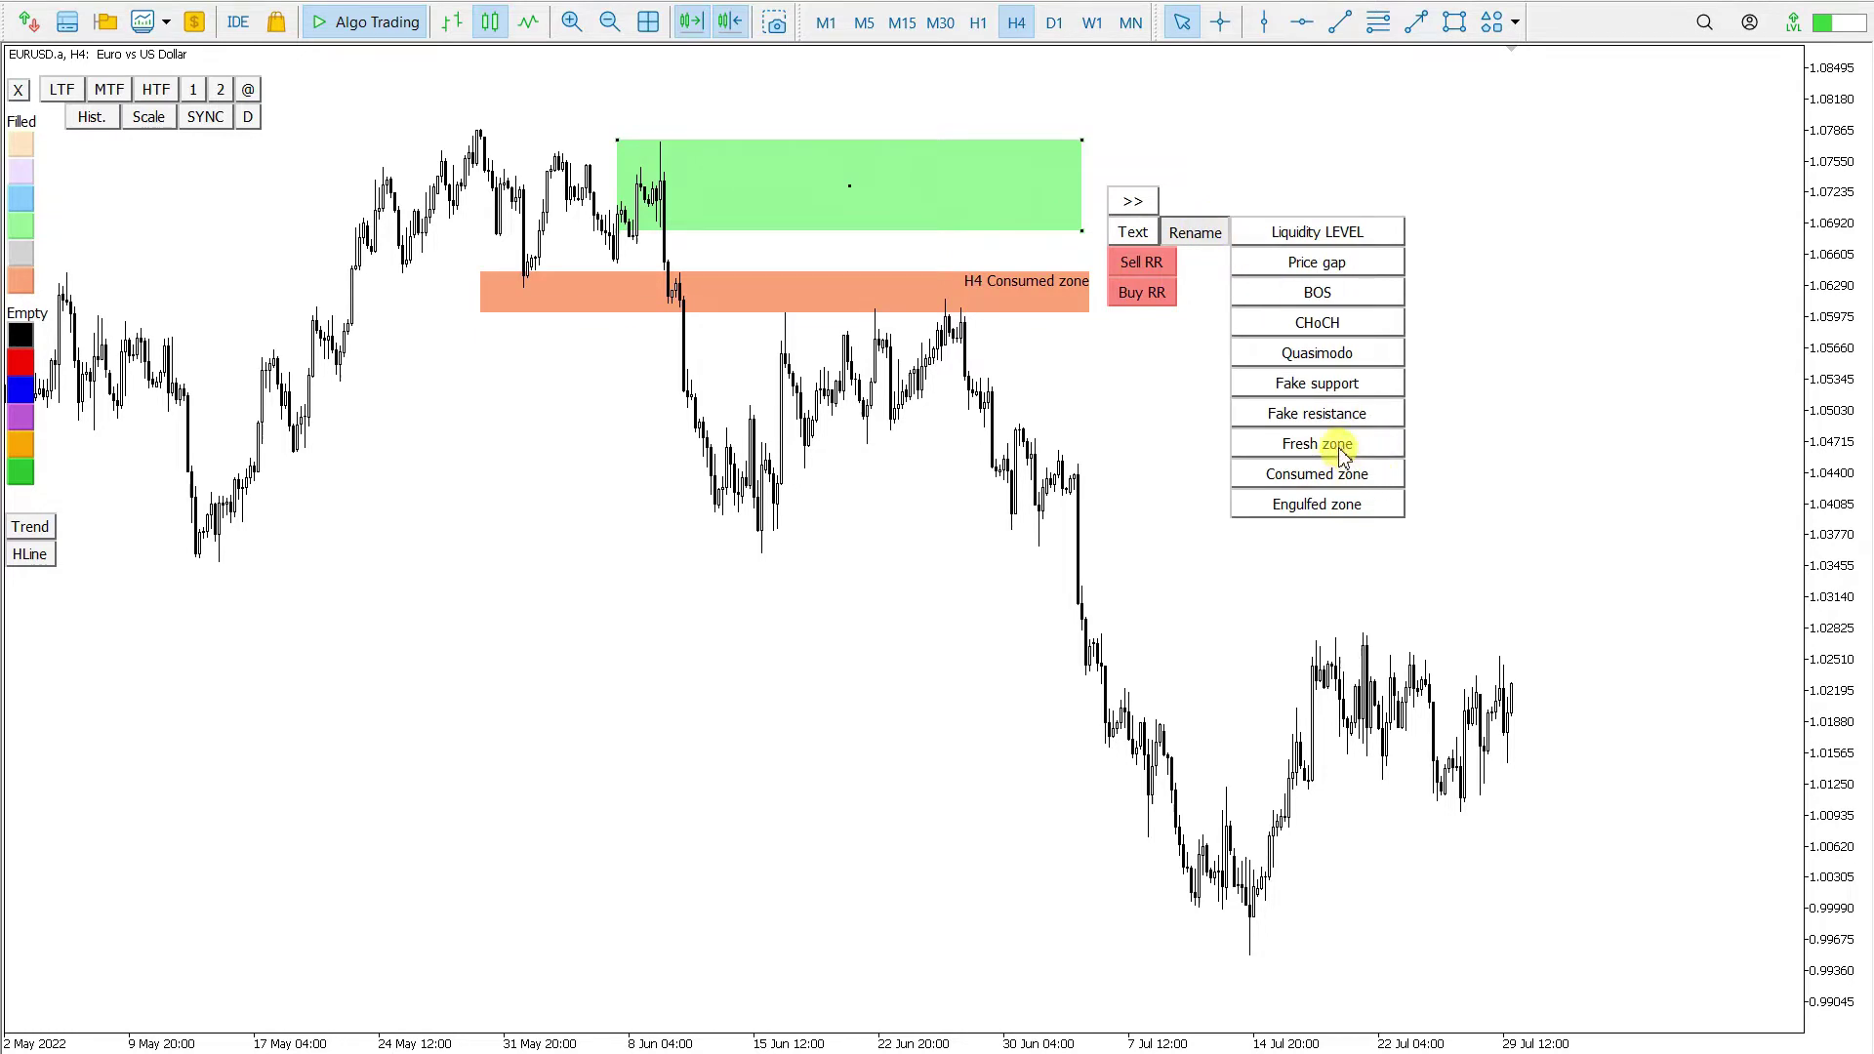
click(1136, 202)
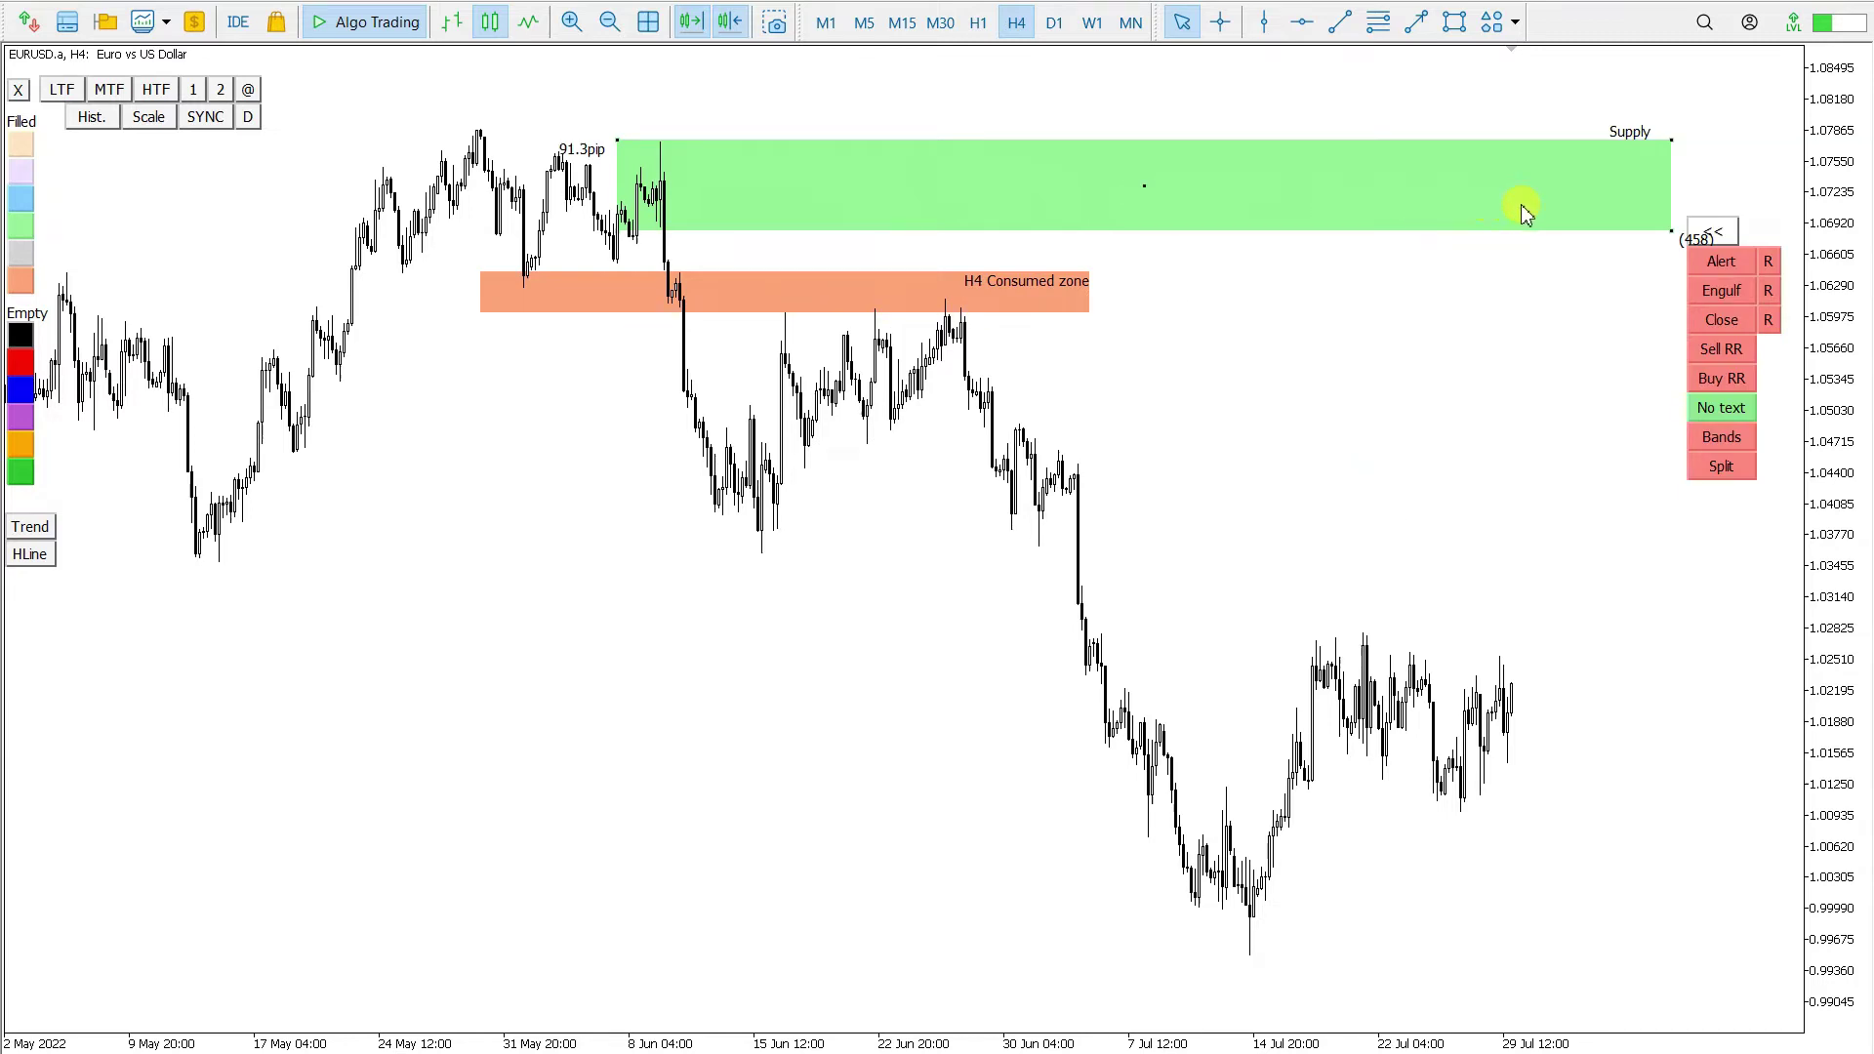
click(1738, 415)
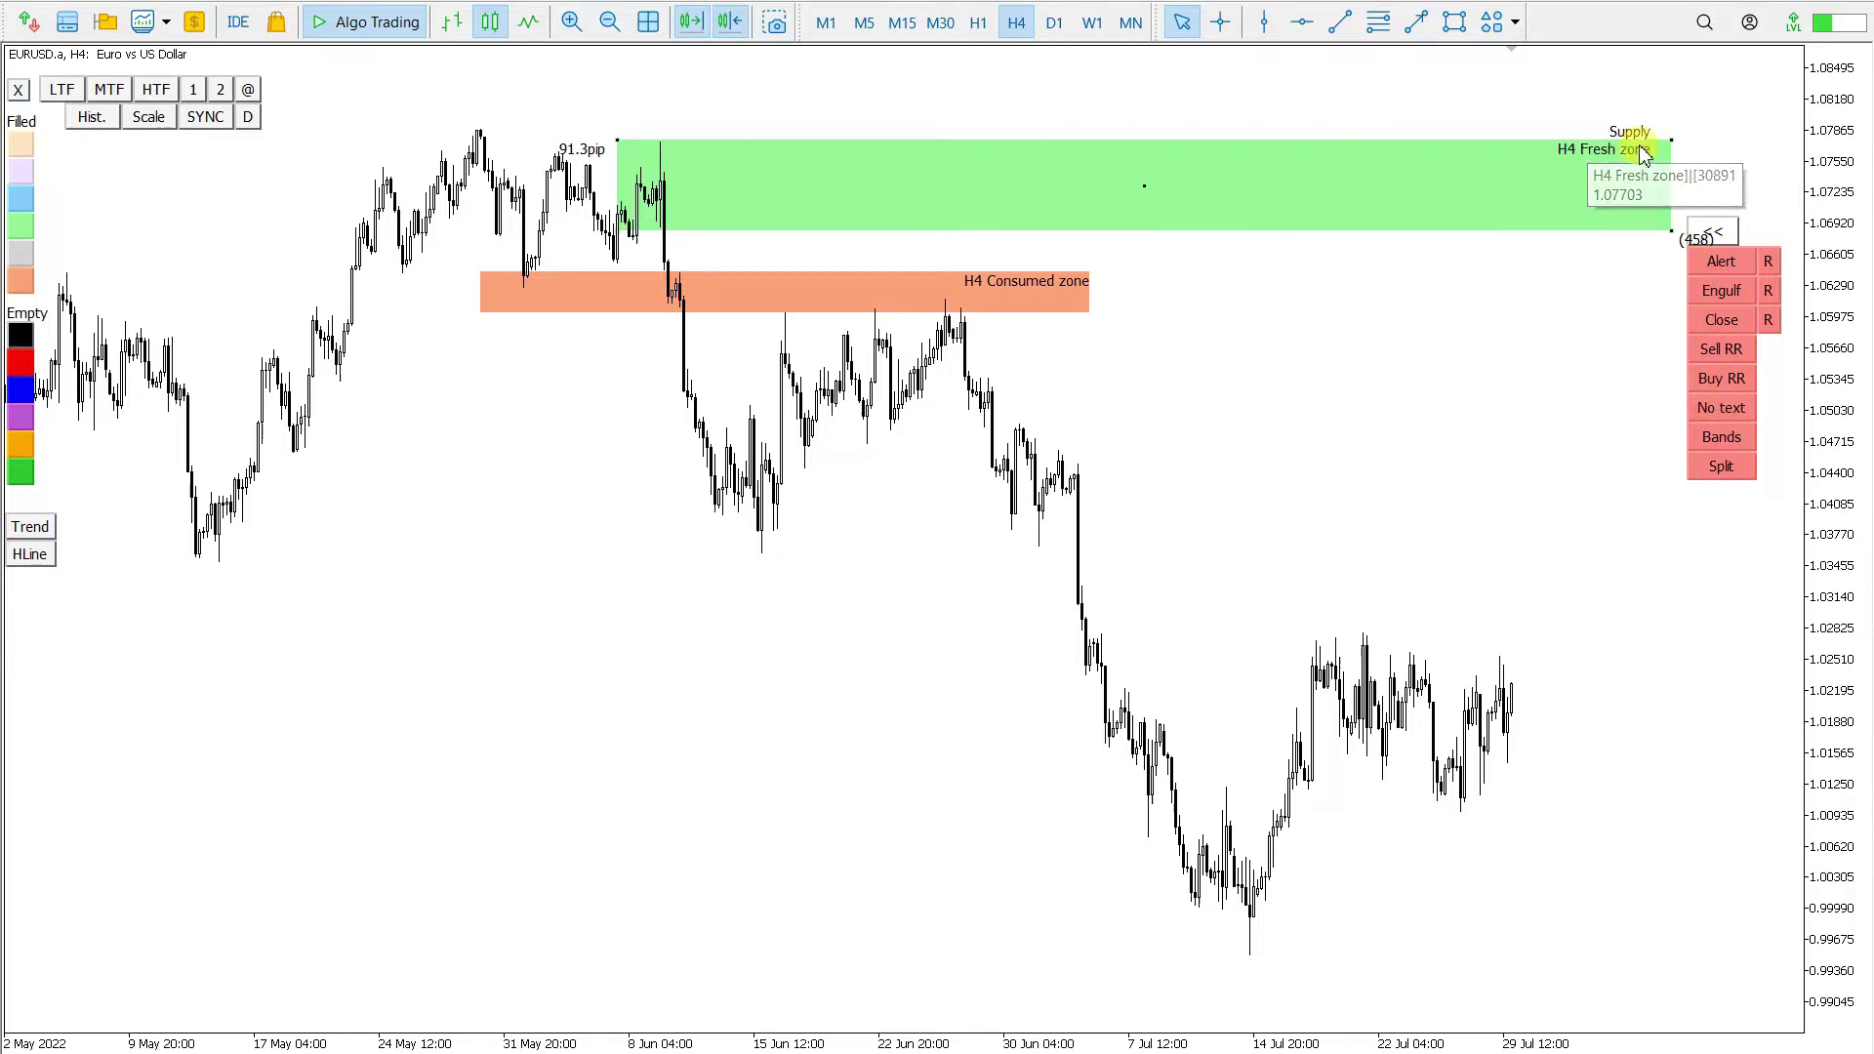
click(1669, 140)
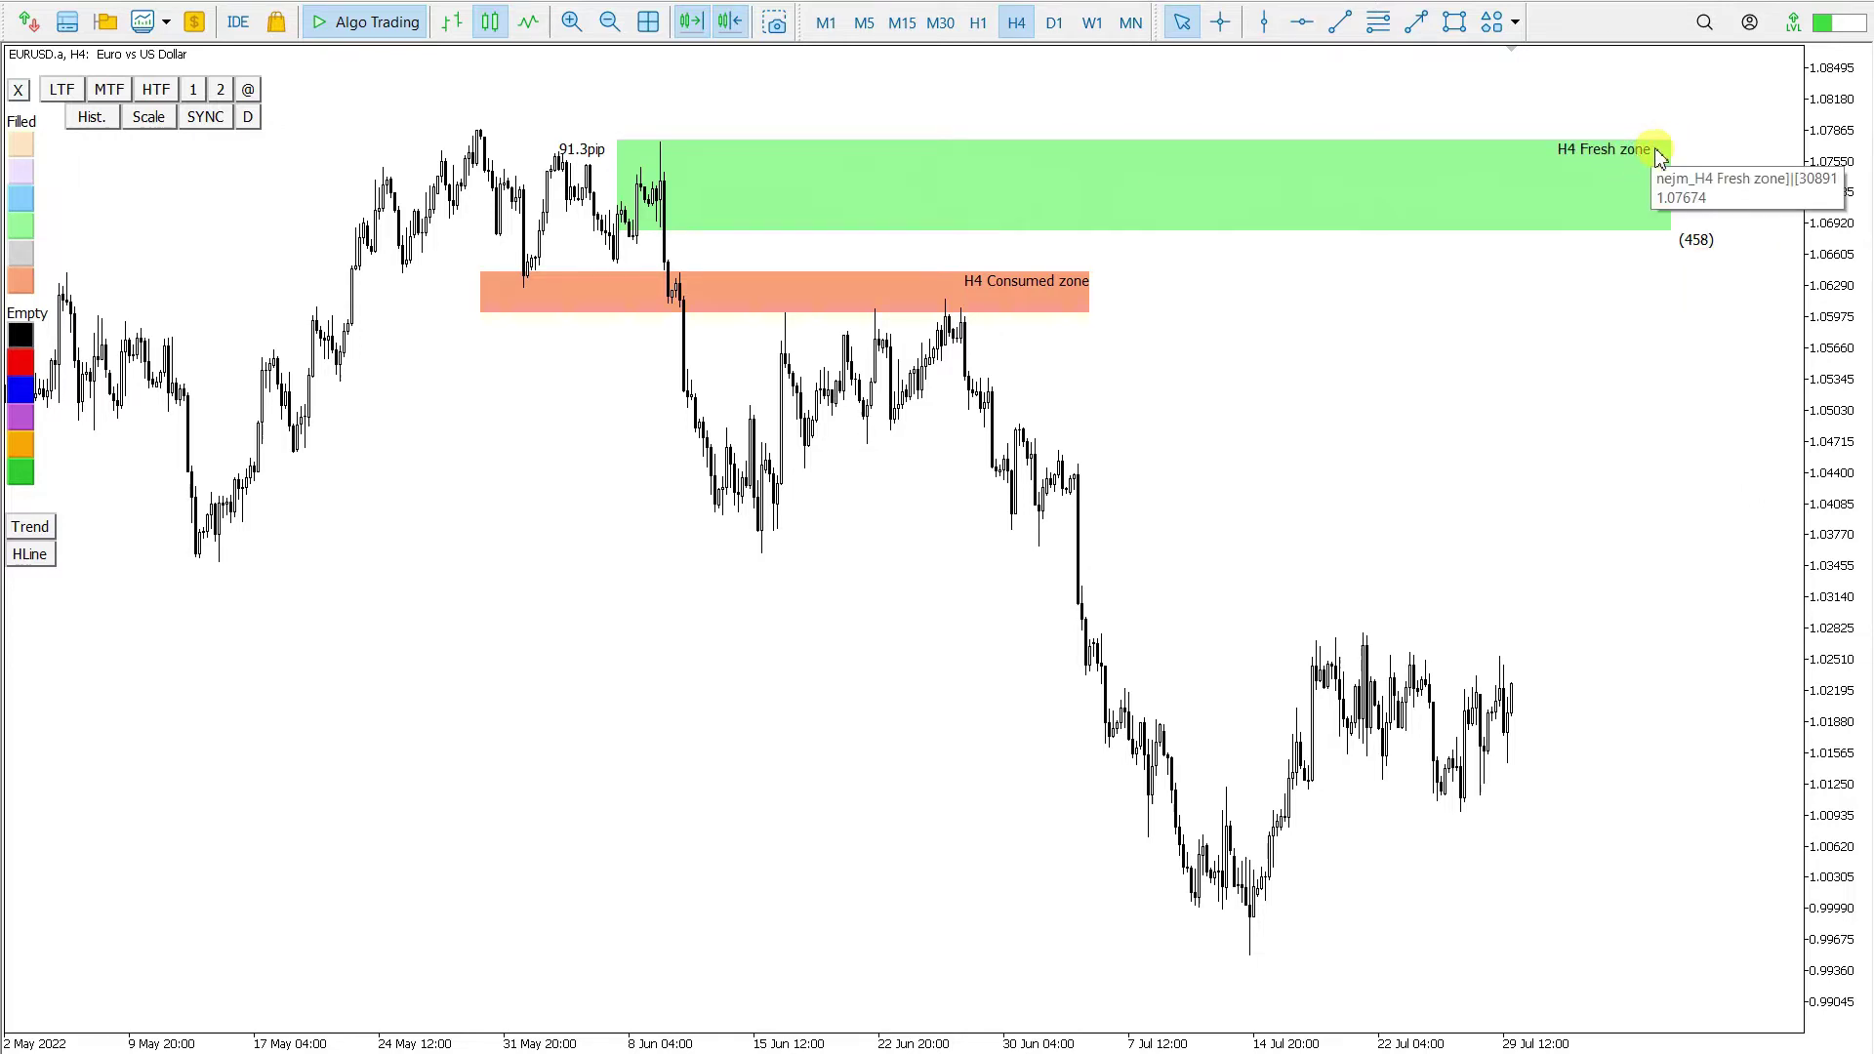
click(1663, 148)
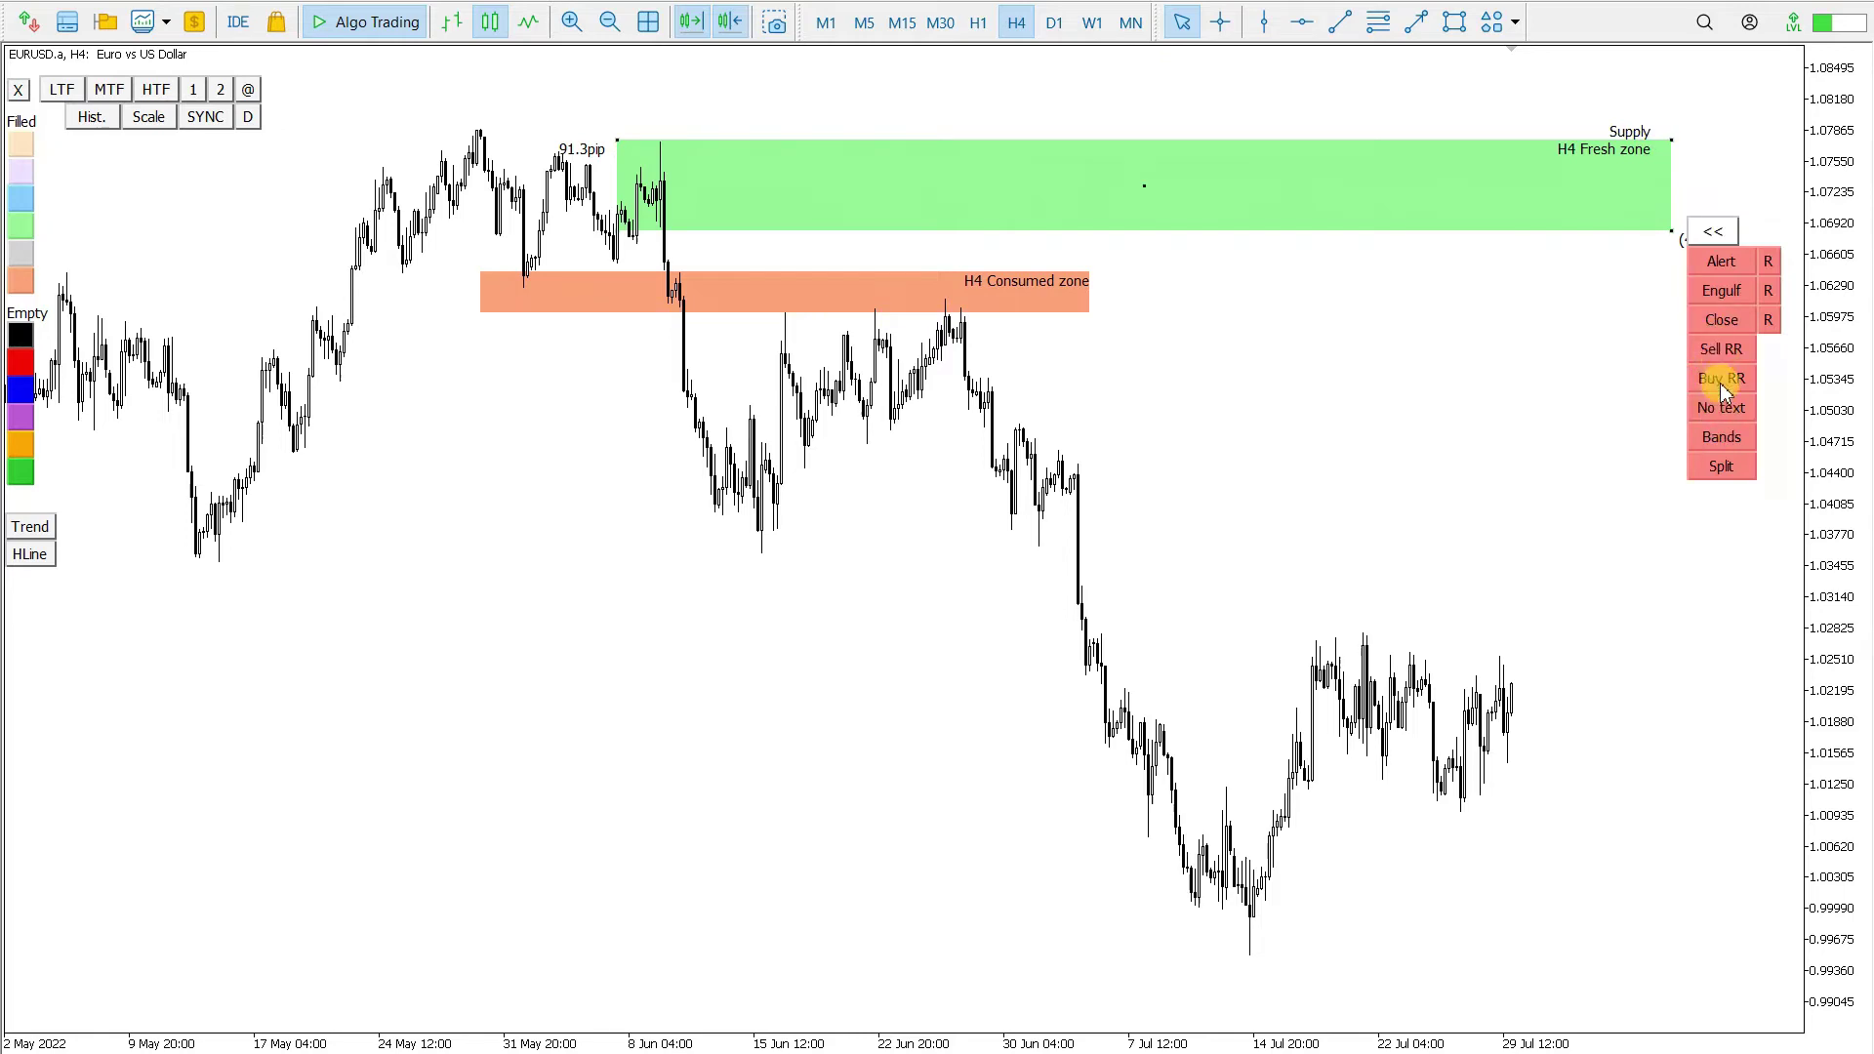
Check the "No text enabled by default" input in the Trading box indicator's settings and close them
right_click(1236, 315)
click(1312, 449)
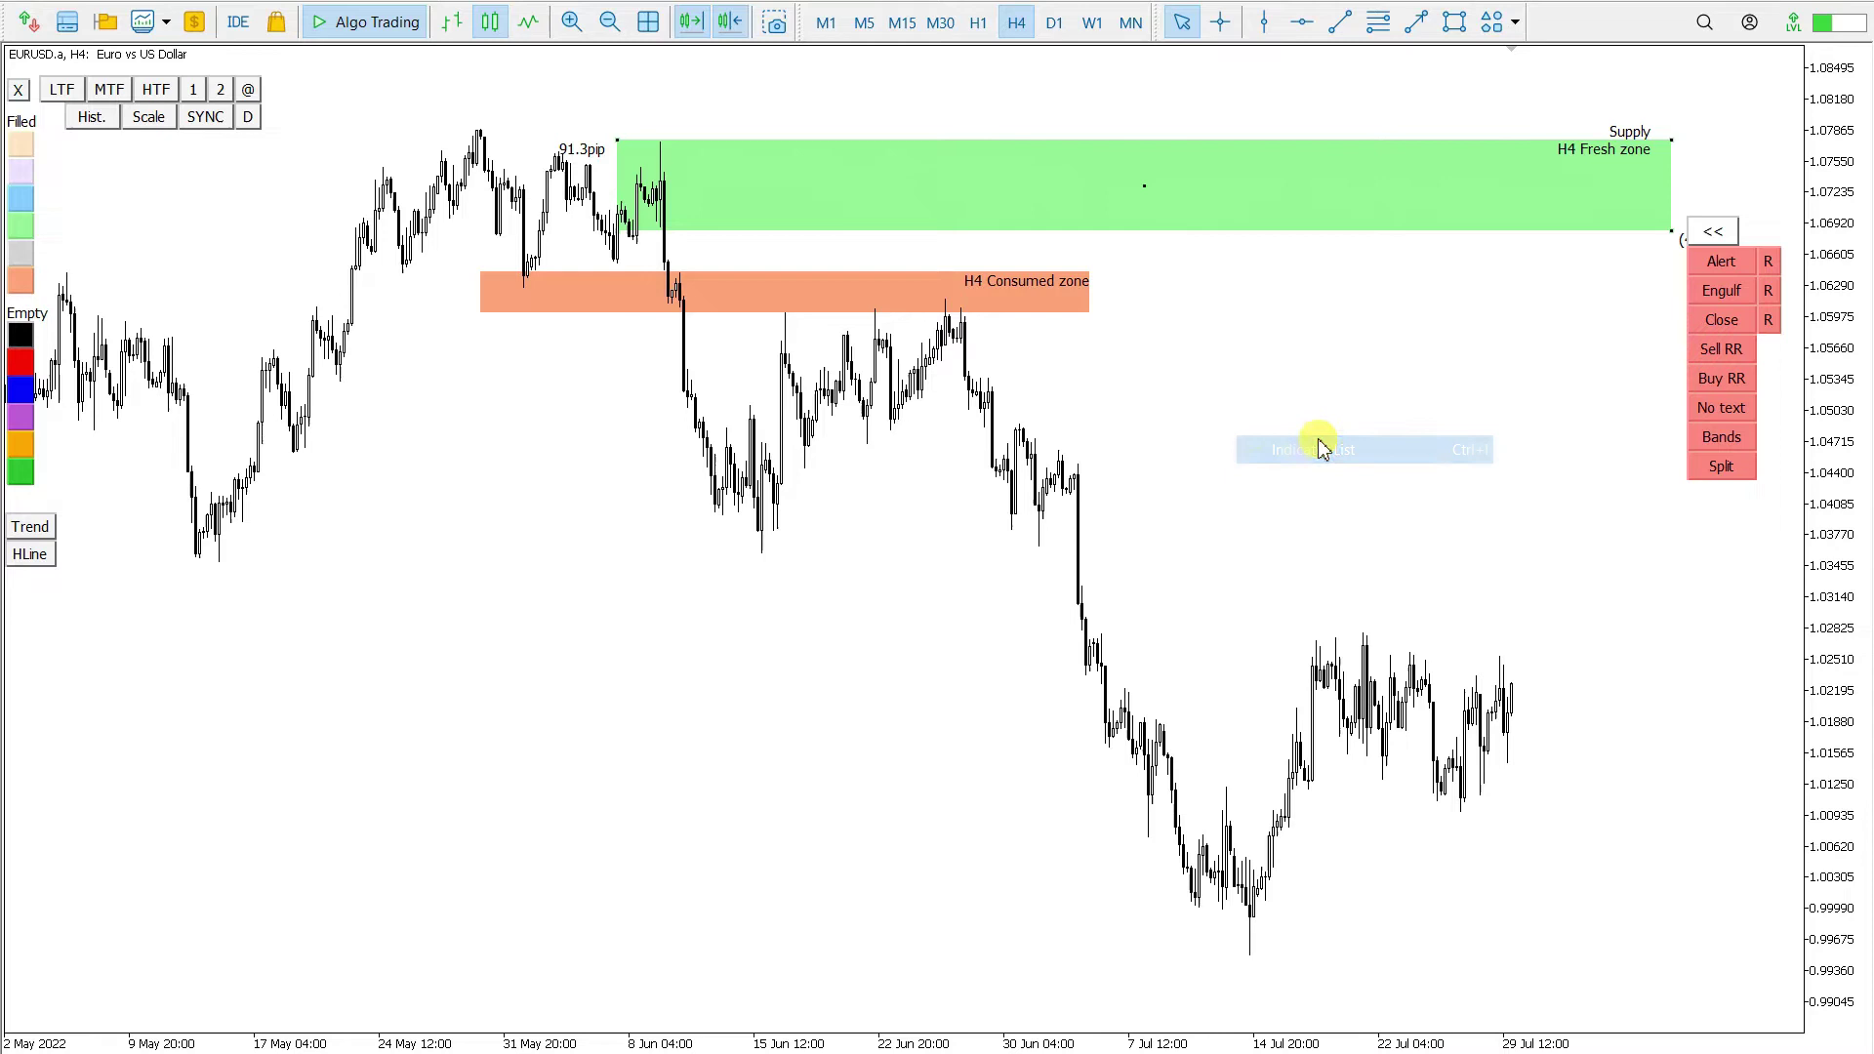
double_click(512, 335)
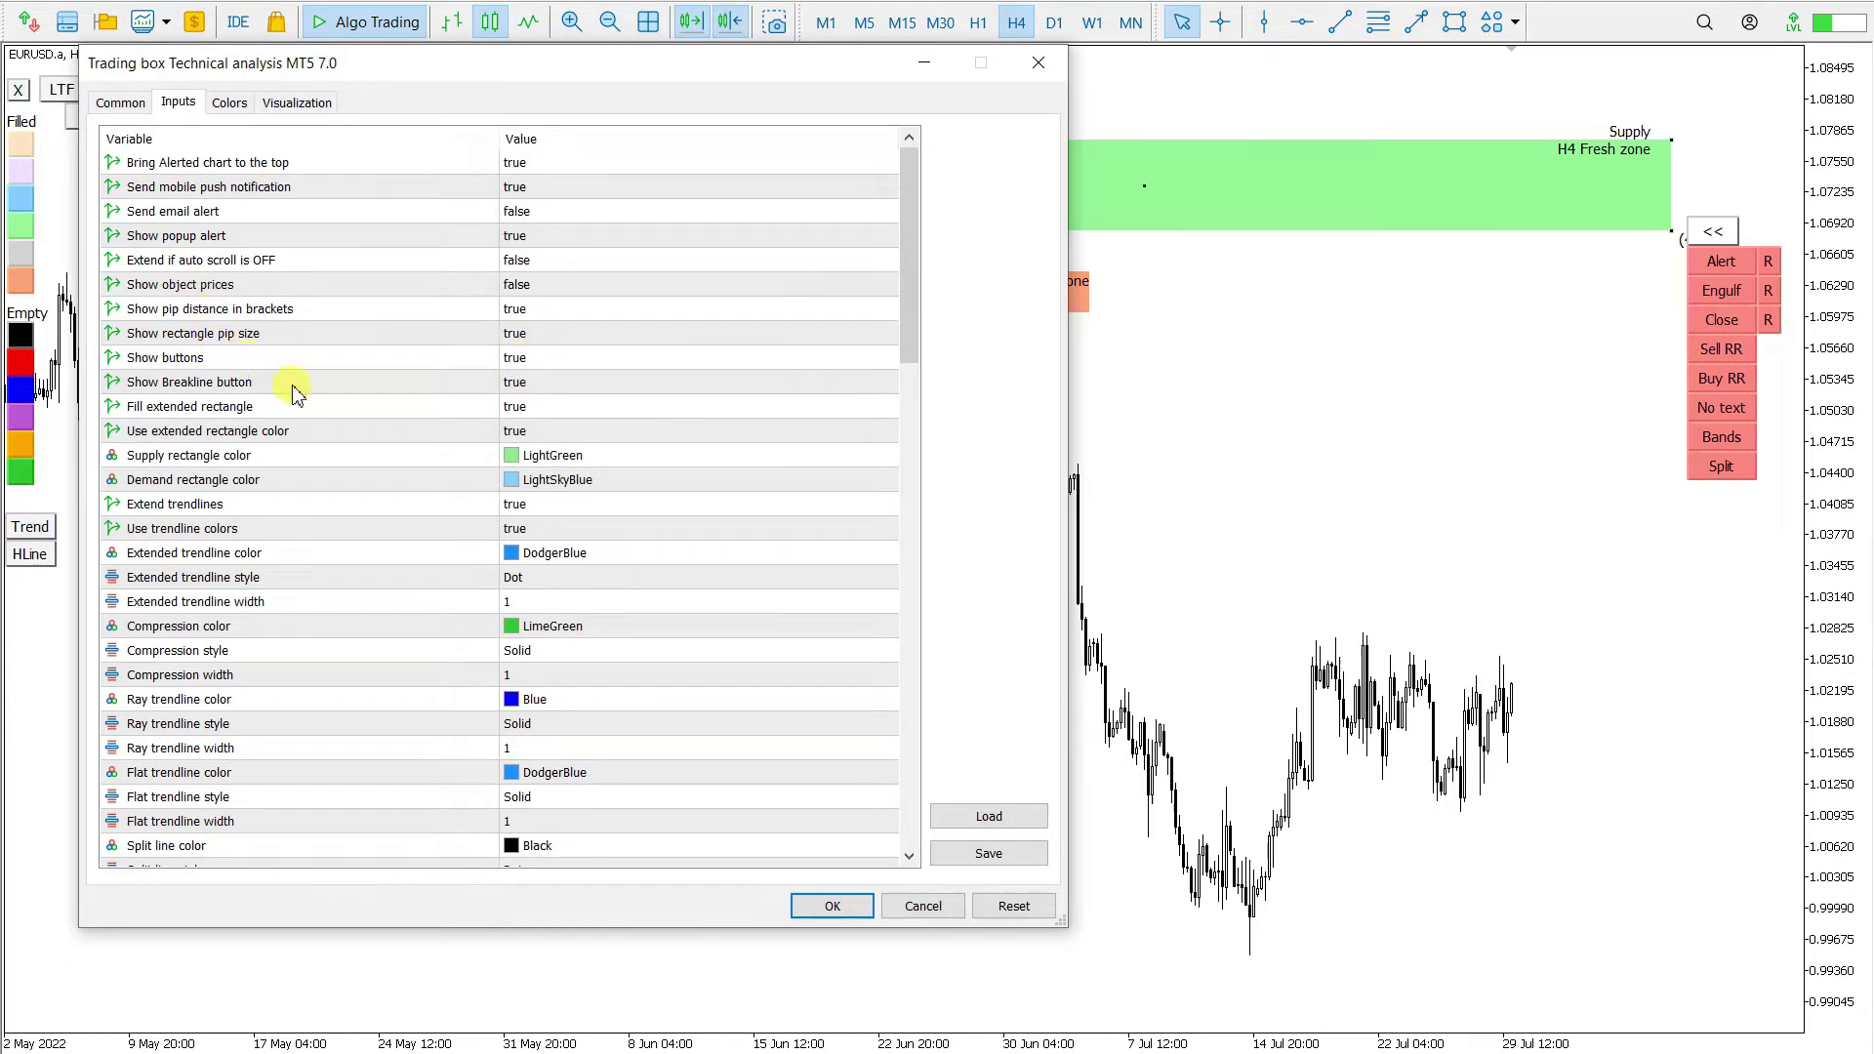
scroll(283, 343, down, 15)
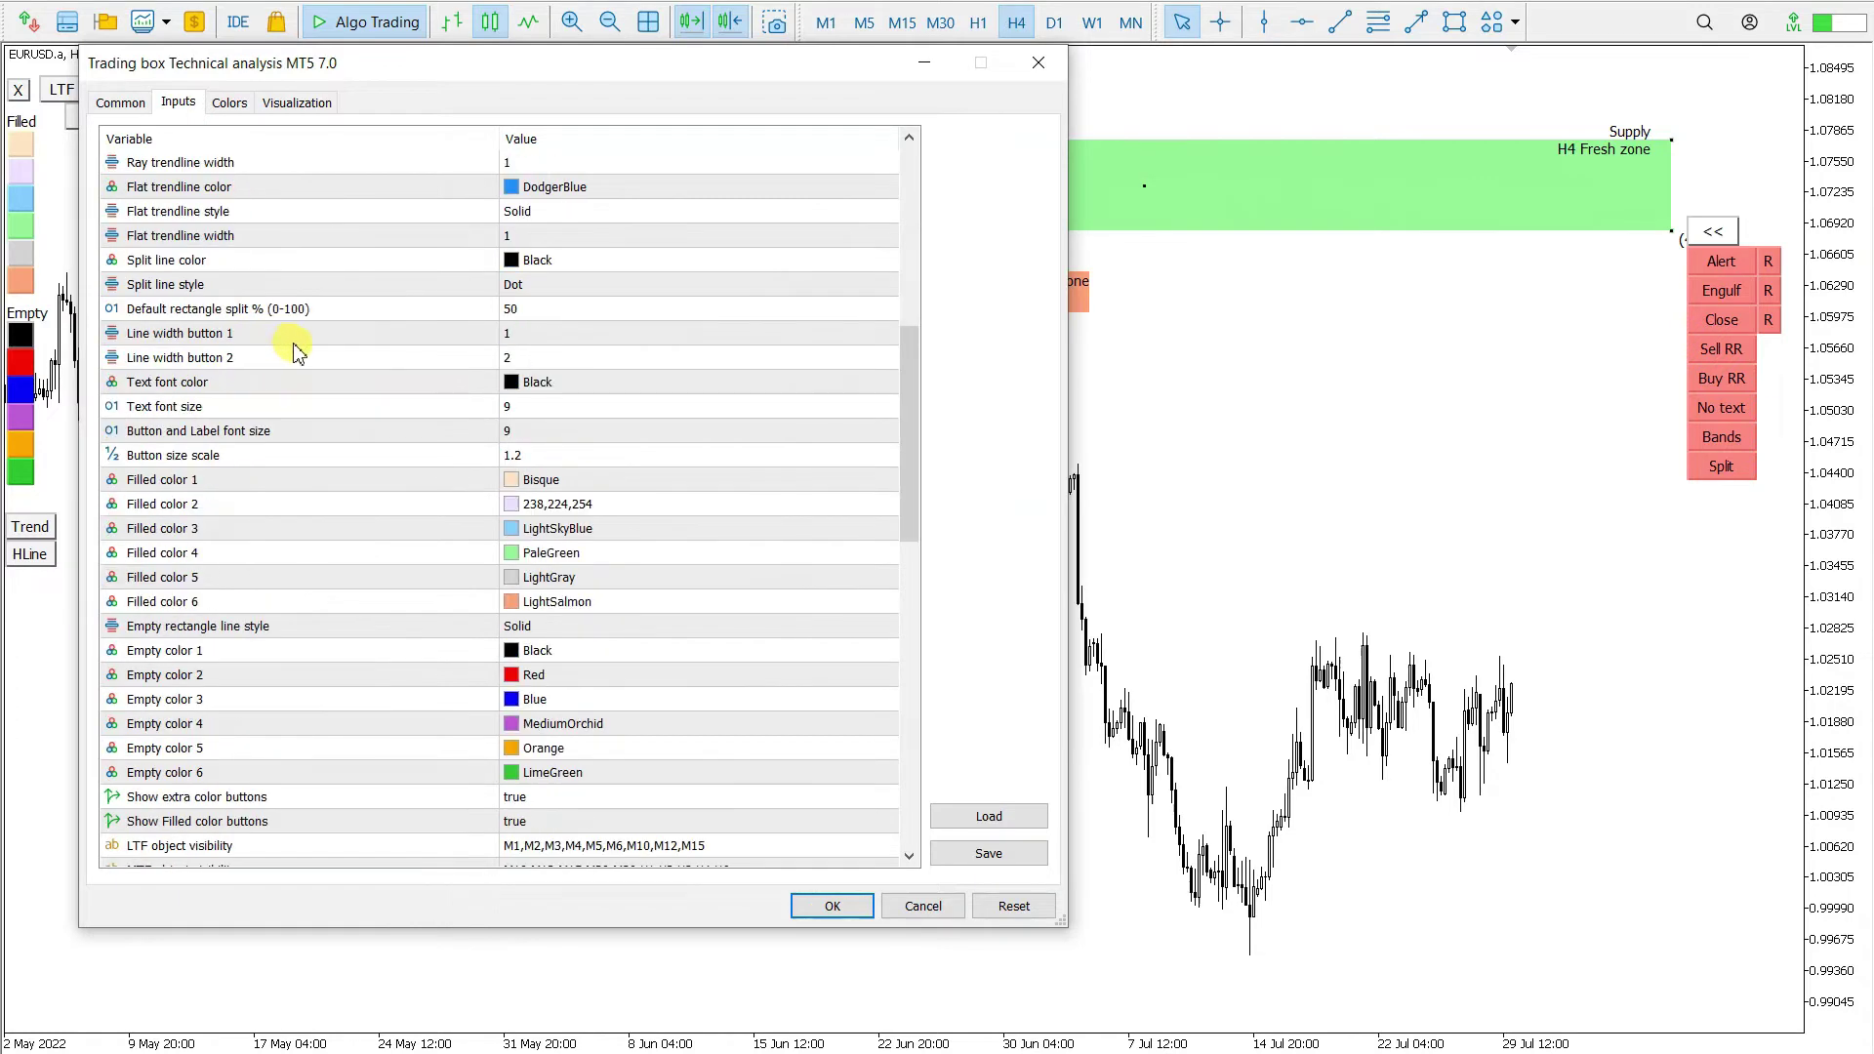
double_click(207, 284)
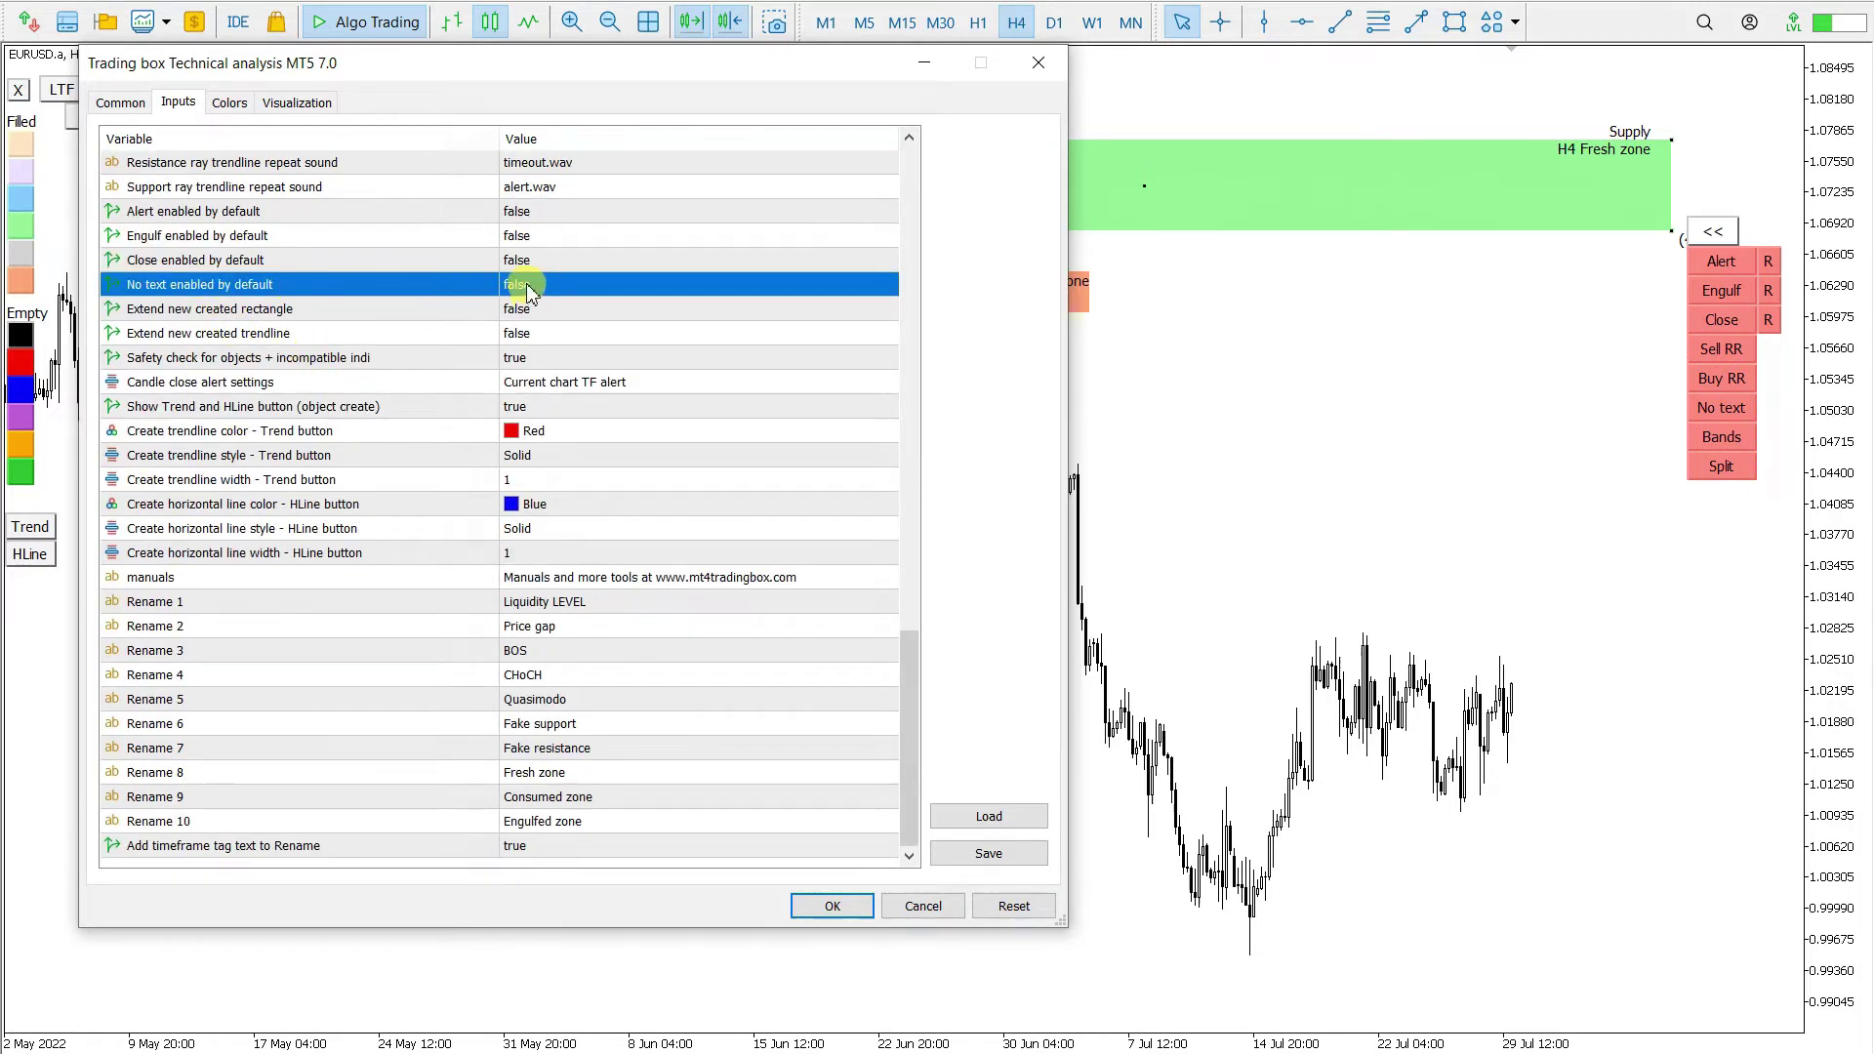
click(832, 905)
click(726, 599)
Turn on the Alert option for the "H4 Fresh zone" rectangle and deselect it
drag(1817, 236, 1846, 288)
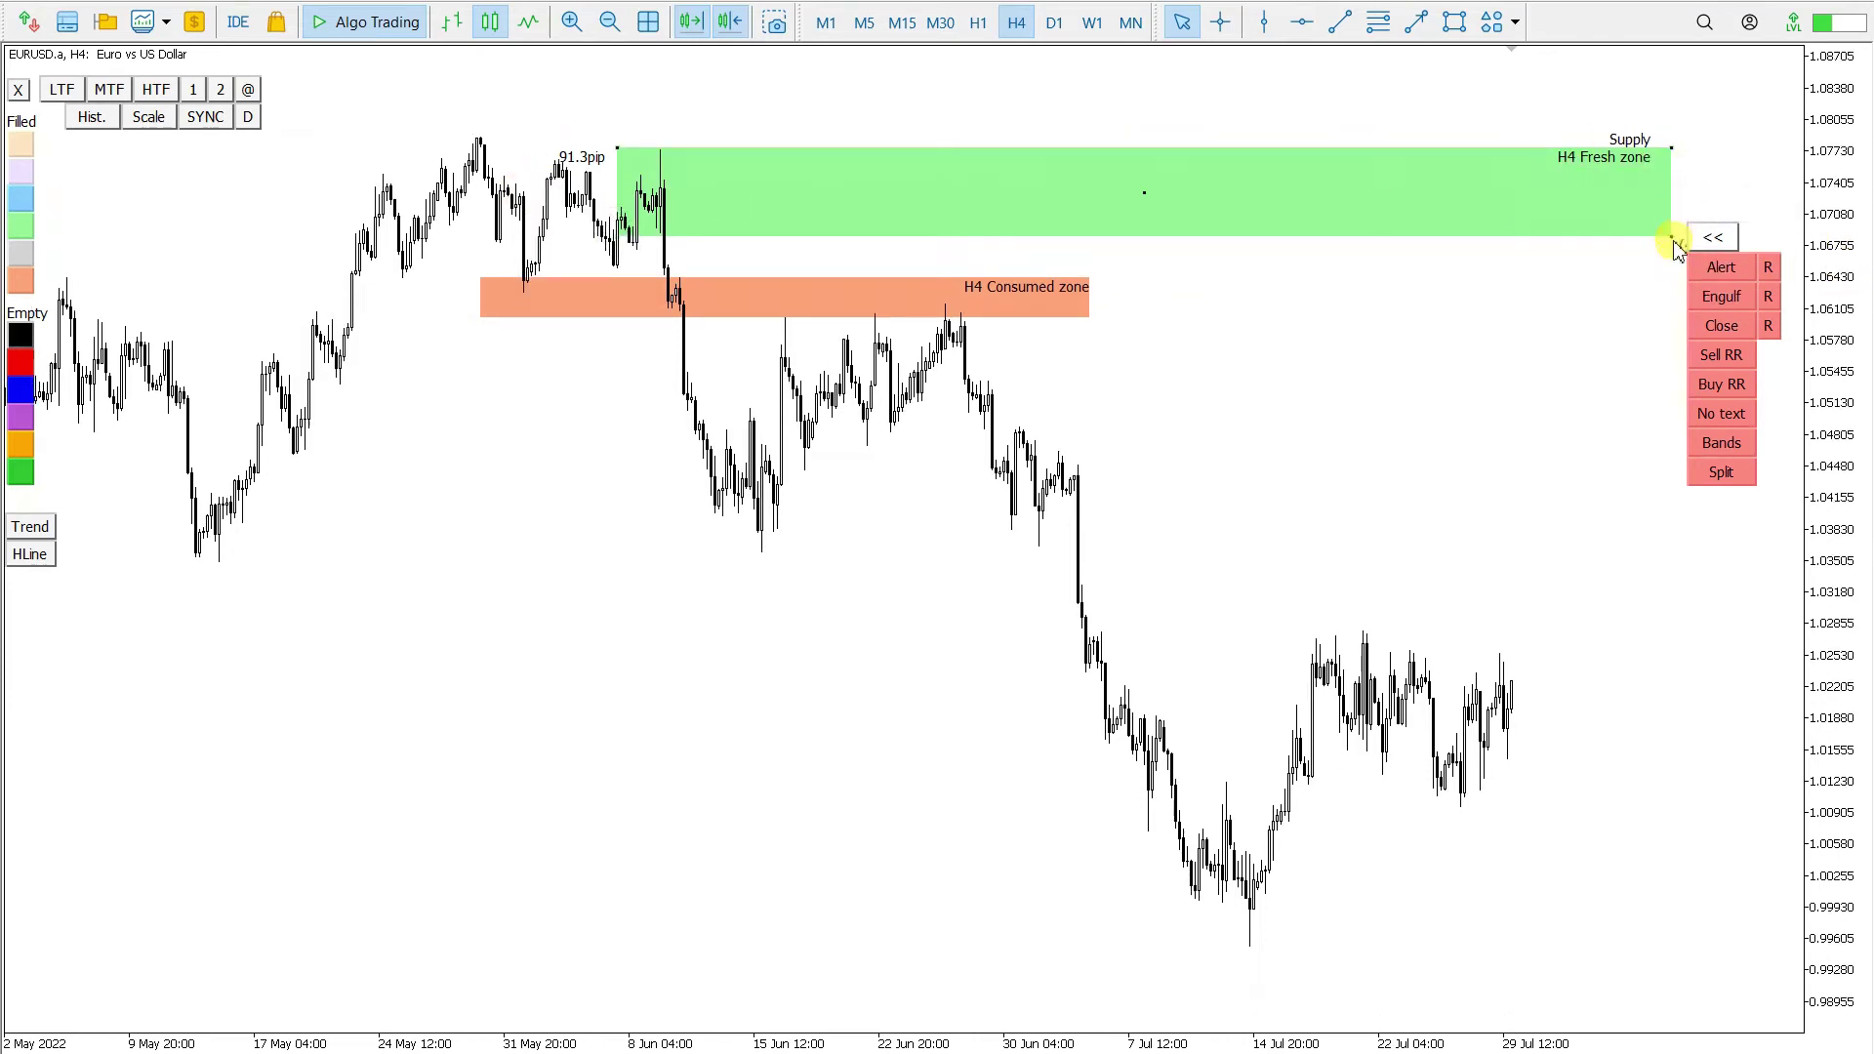
click(1722, 276)
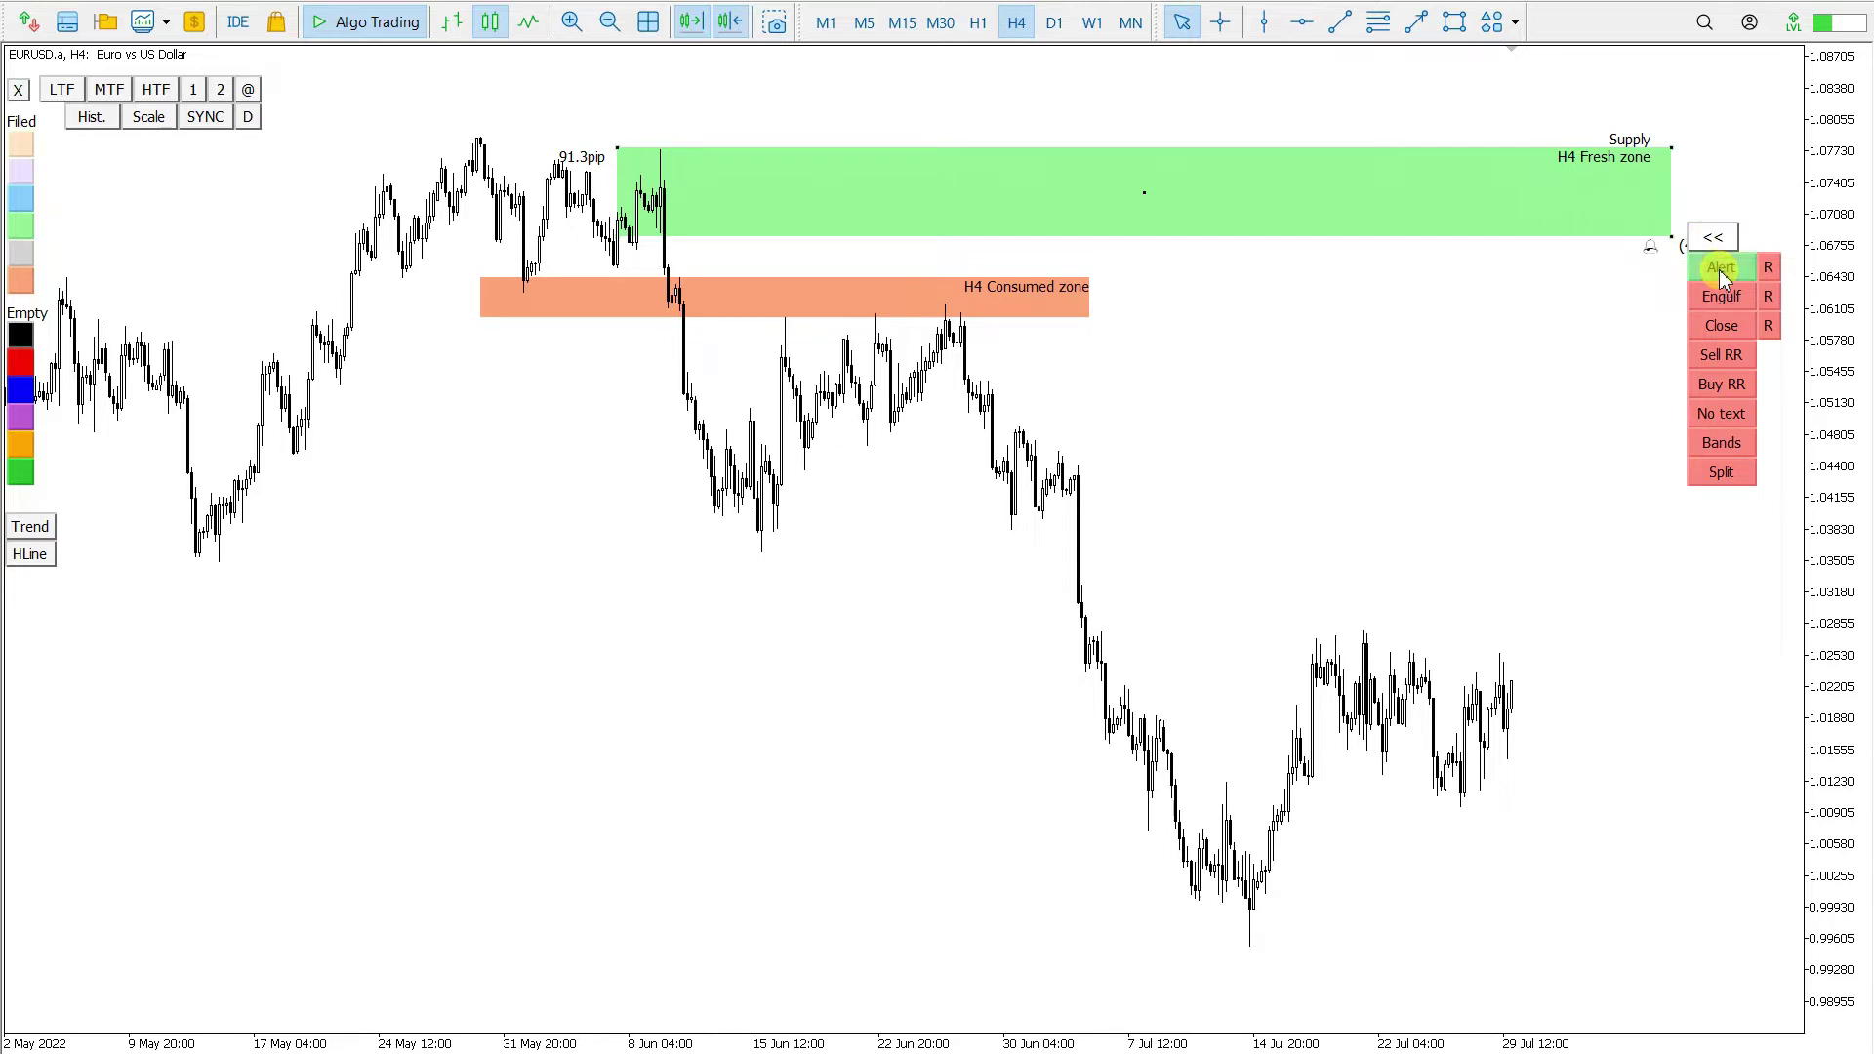
click(1675, 246)
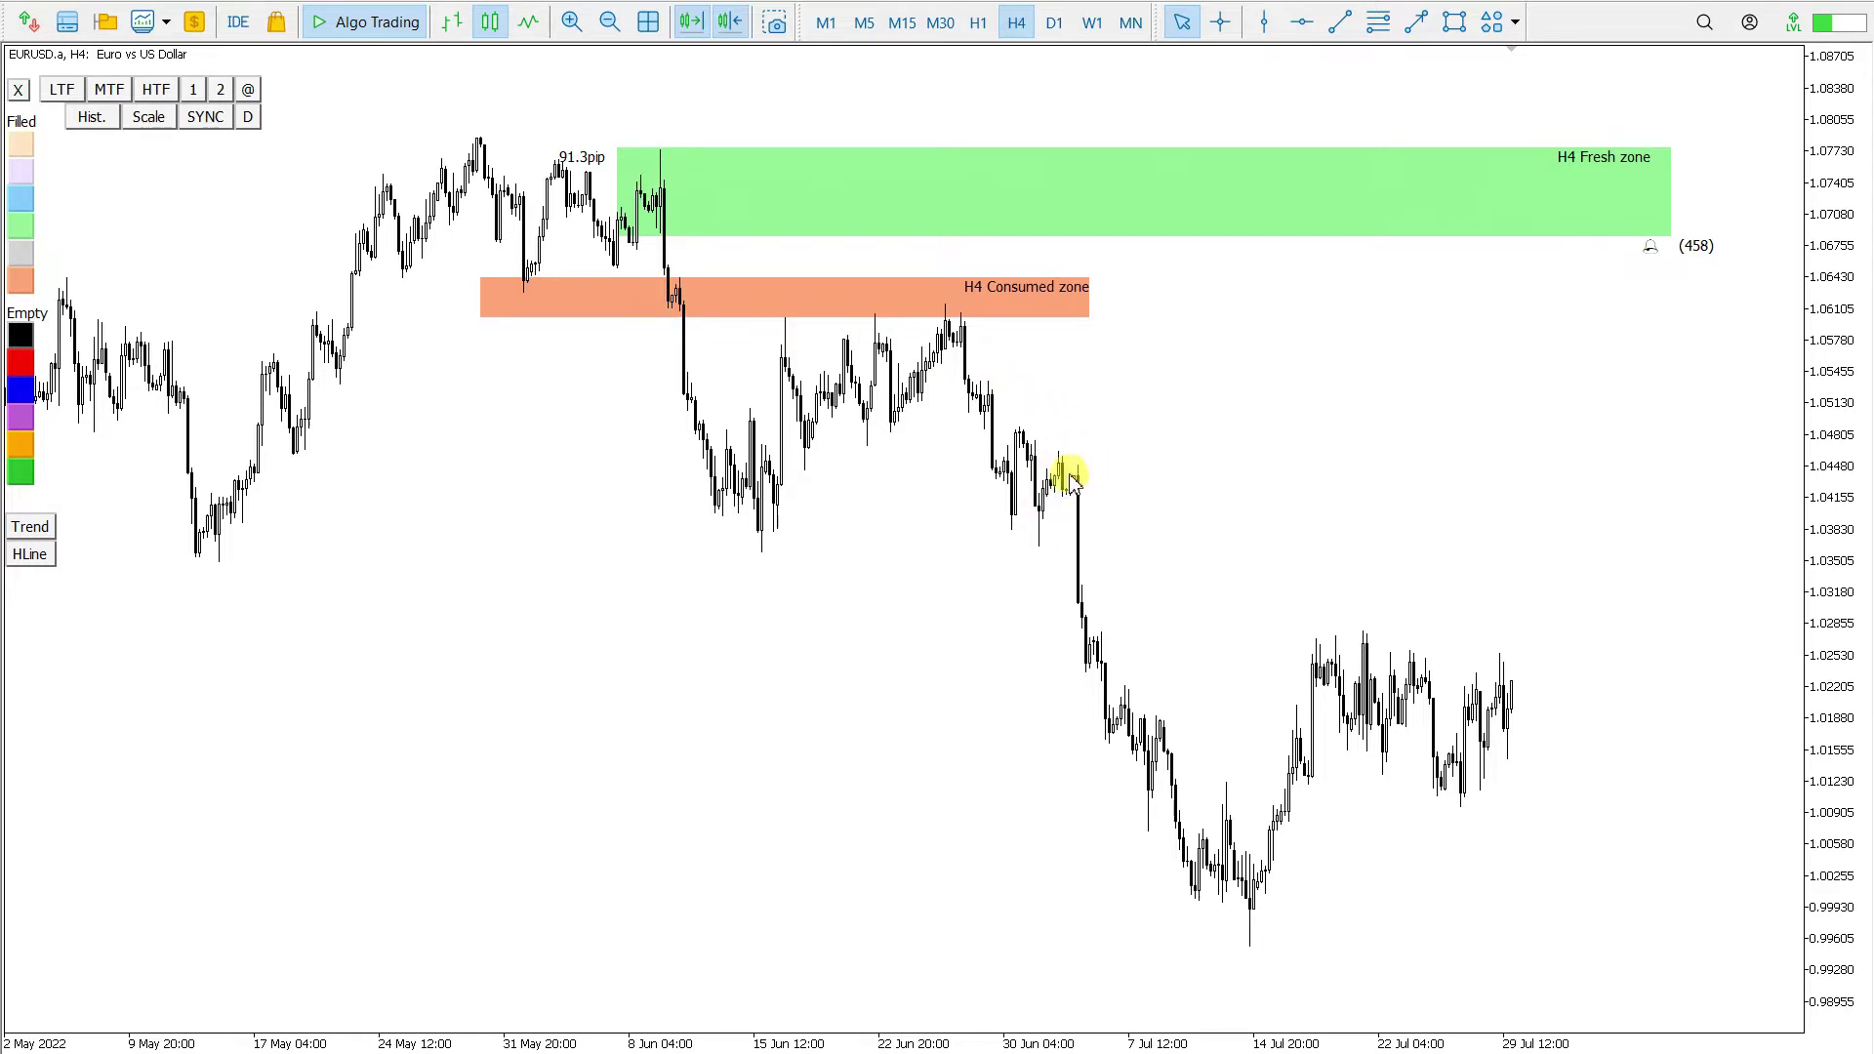
Place a filled light green rectangle from late June and refine its corner on H1 to cover about 1.0414 to 1.0451
click(22, 232)
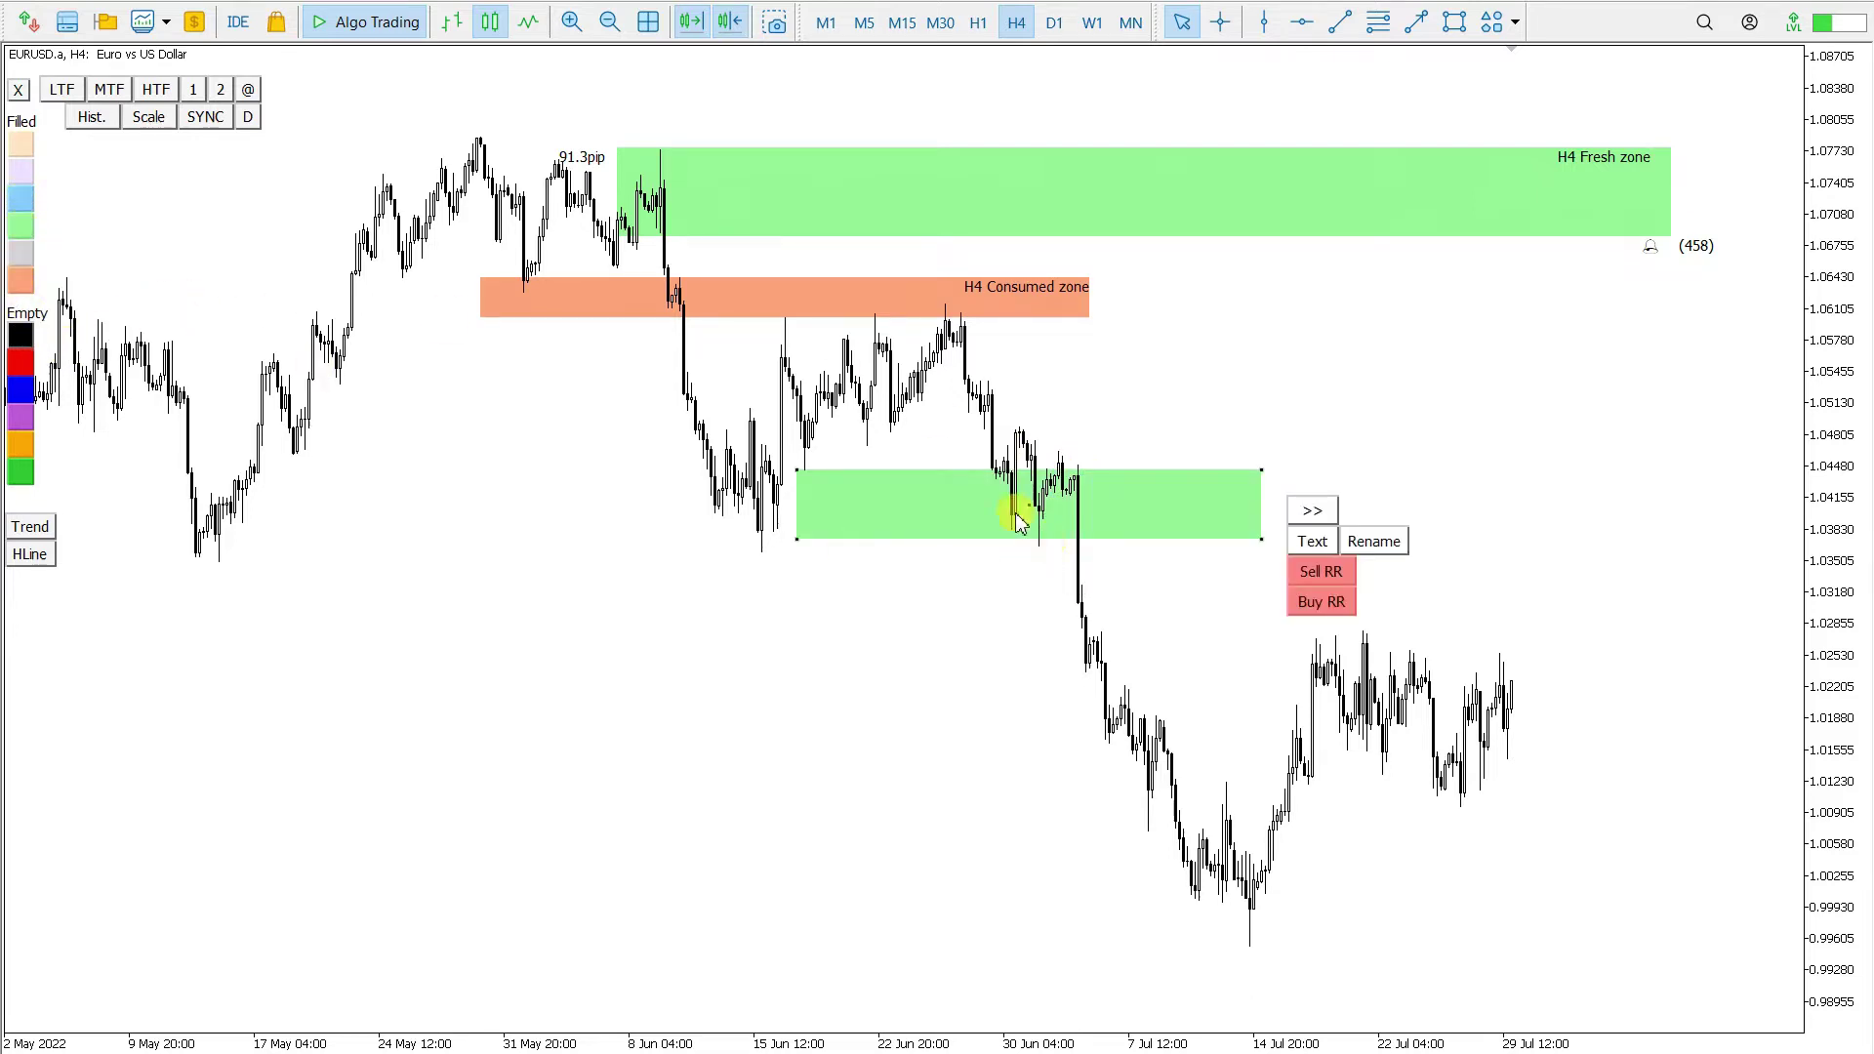
drag(838, 462, 843, 461)
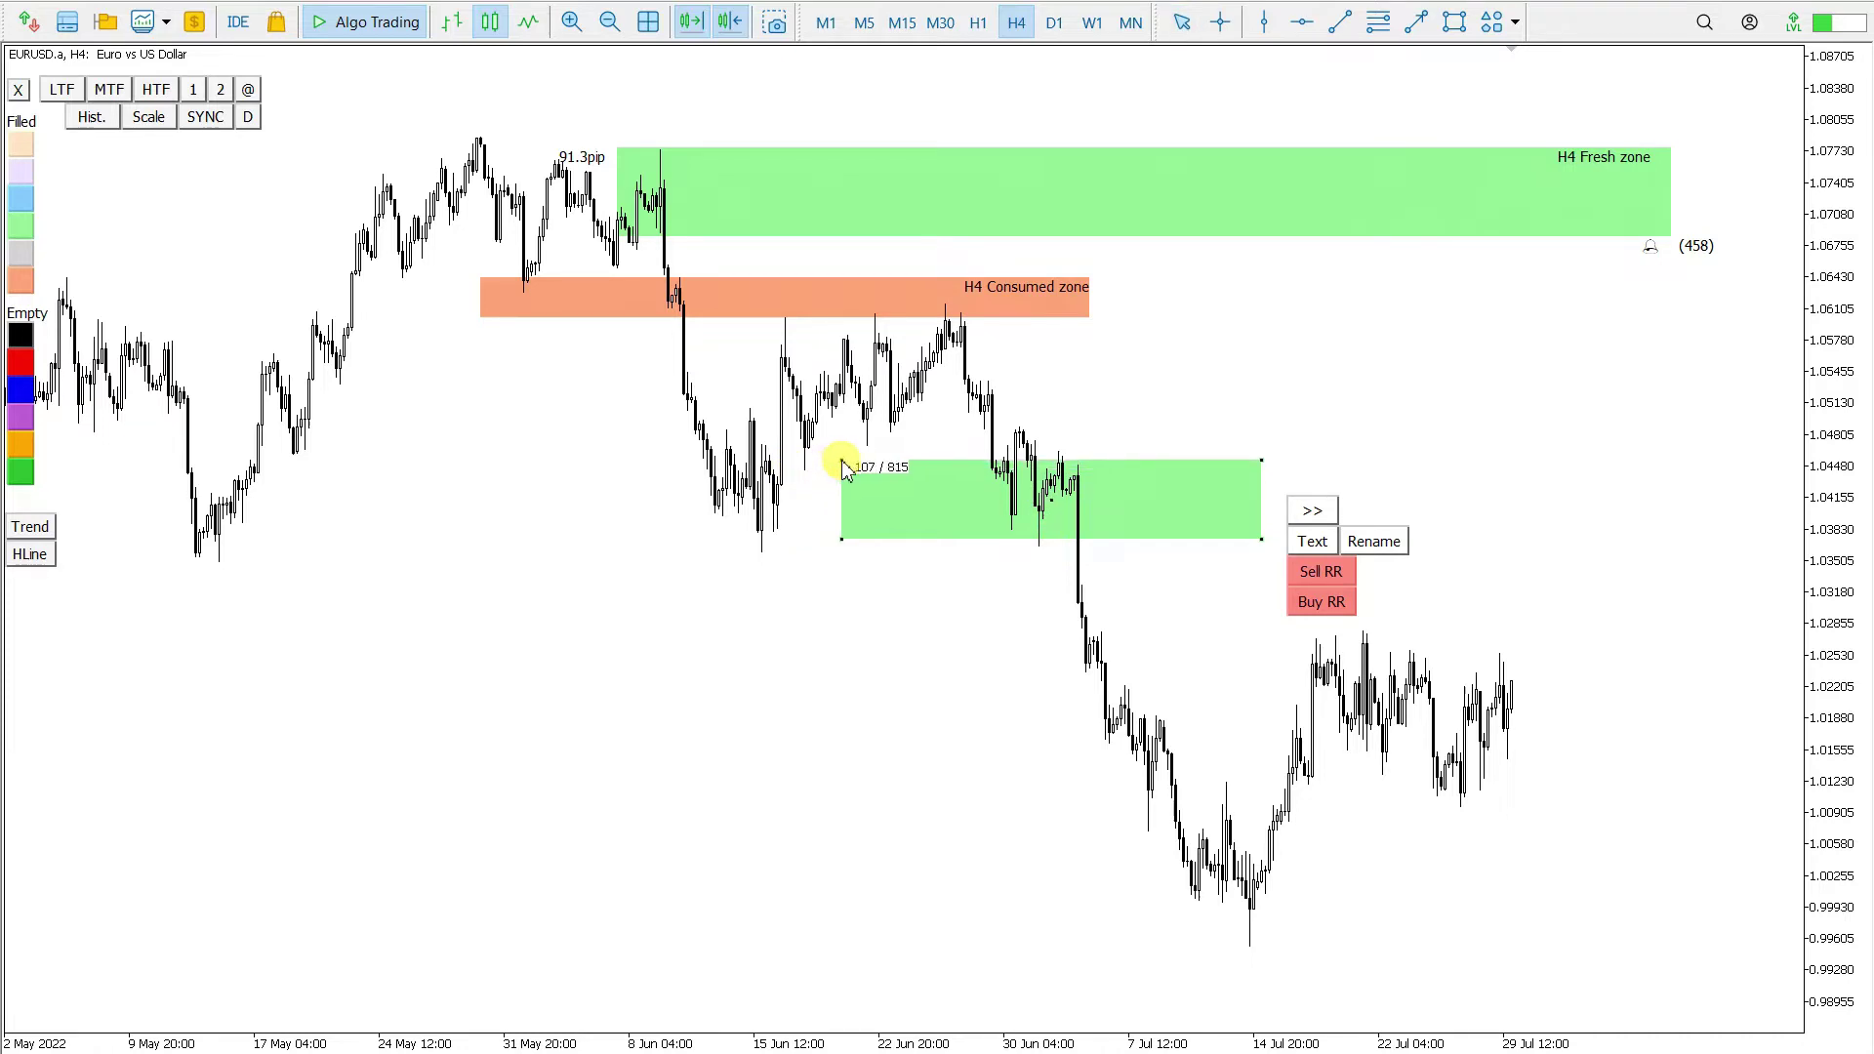
drag(842, 538, 909, 510)
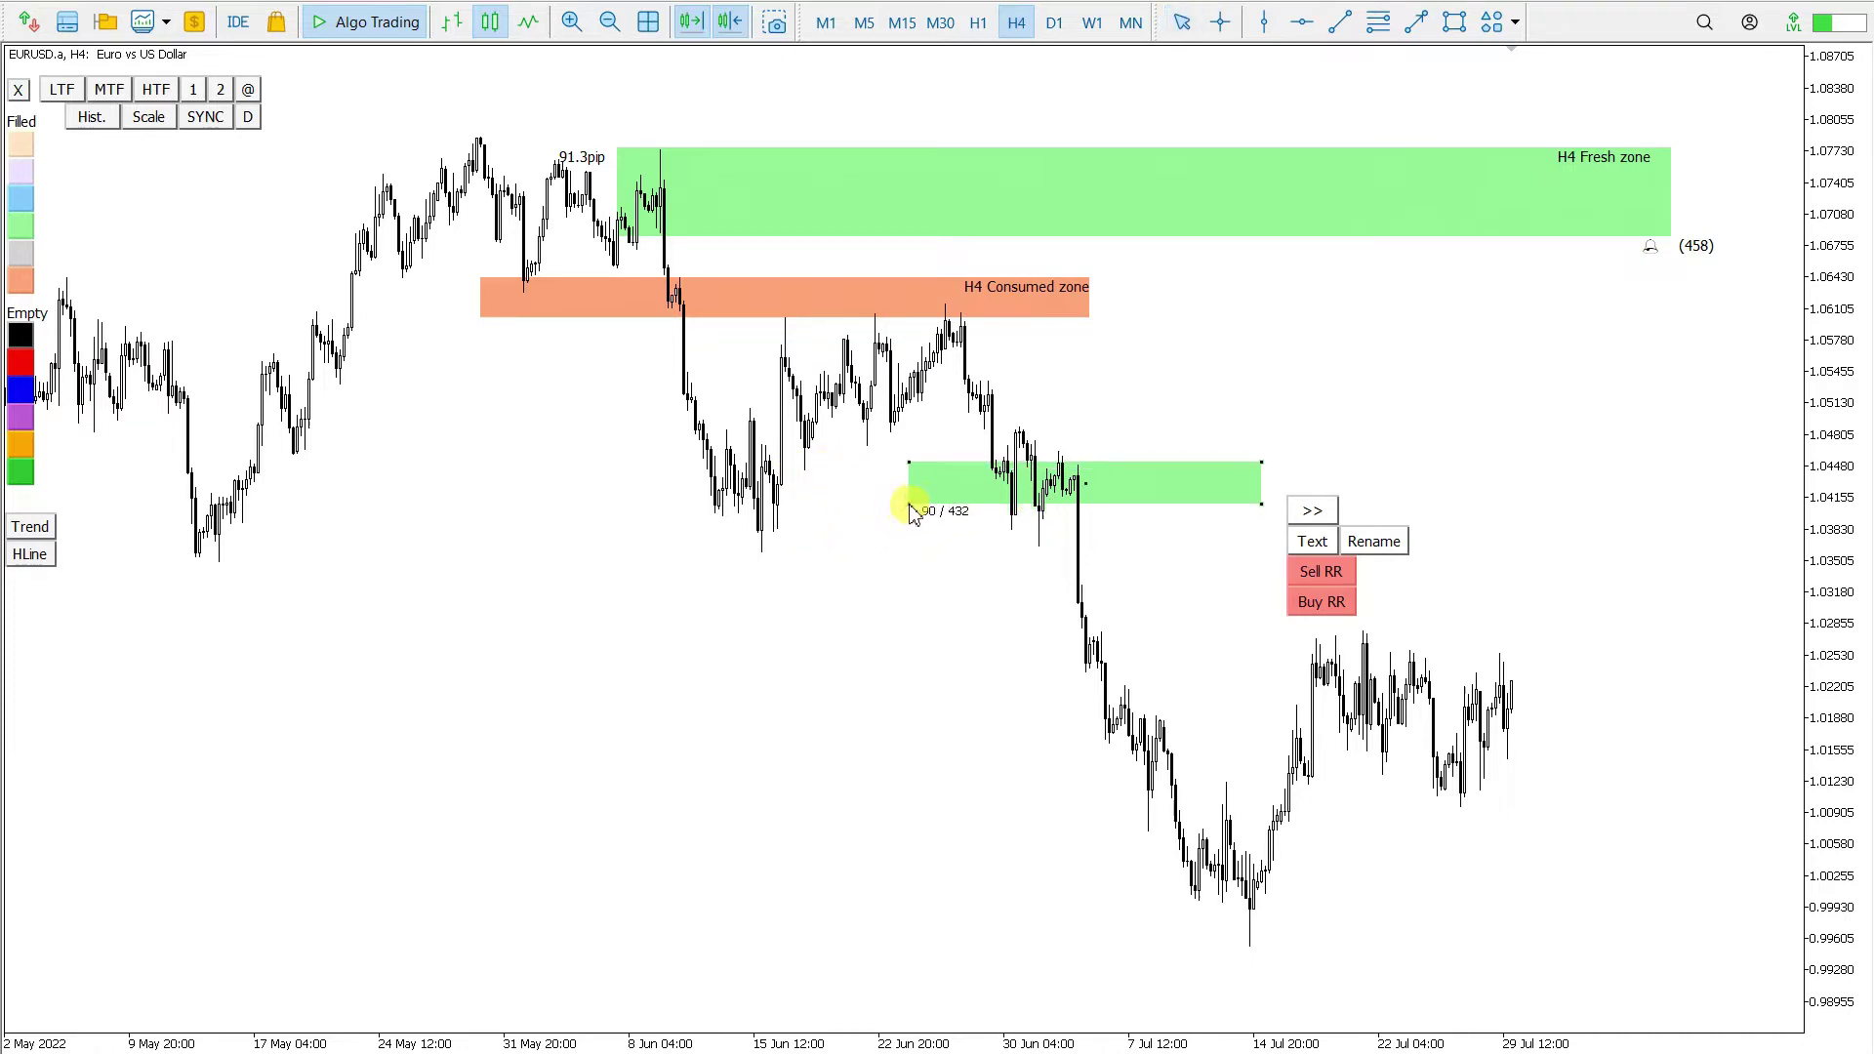
click(979, 24)
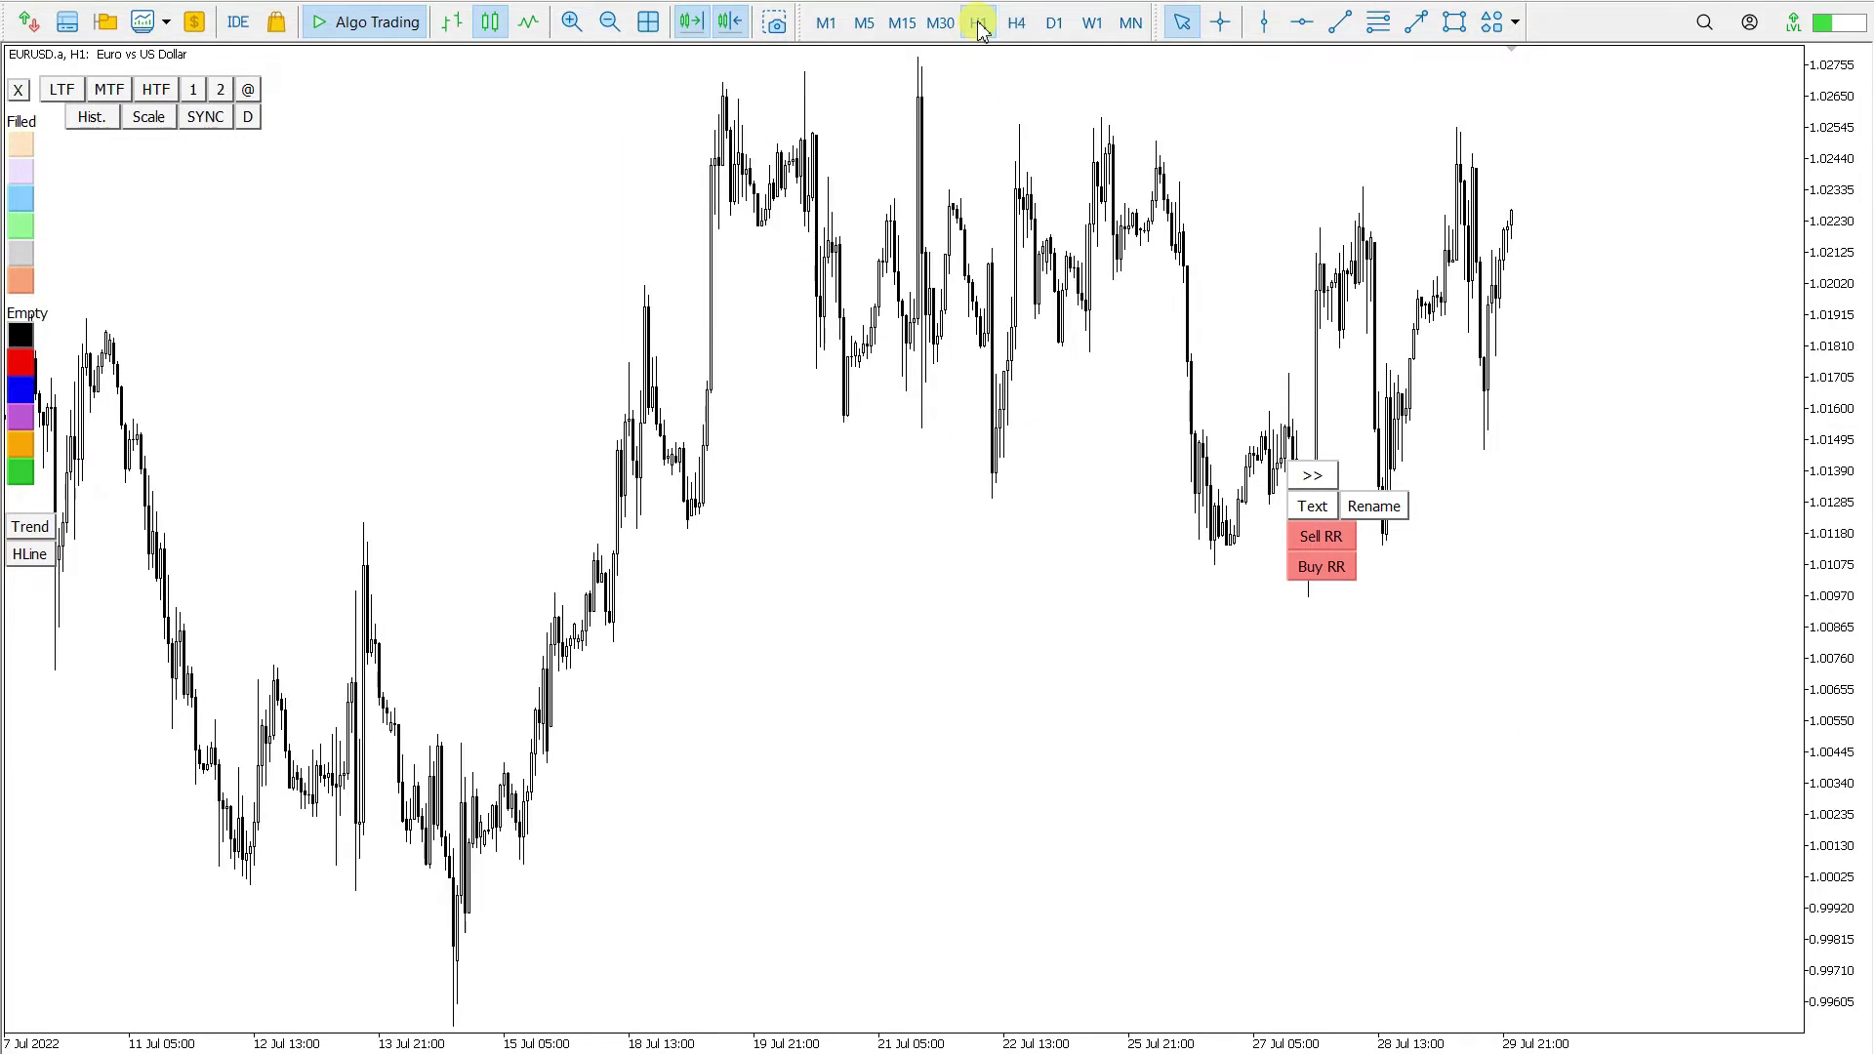
click(613, 21)
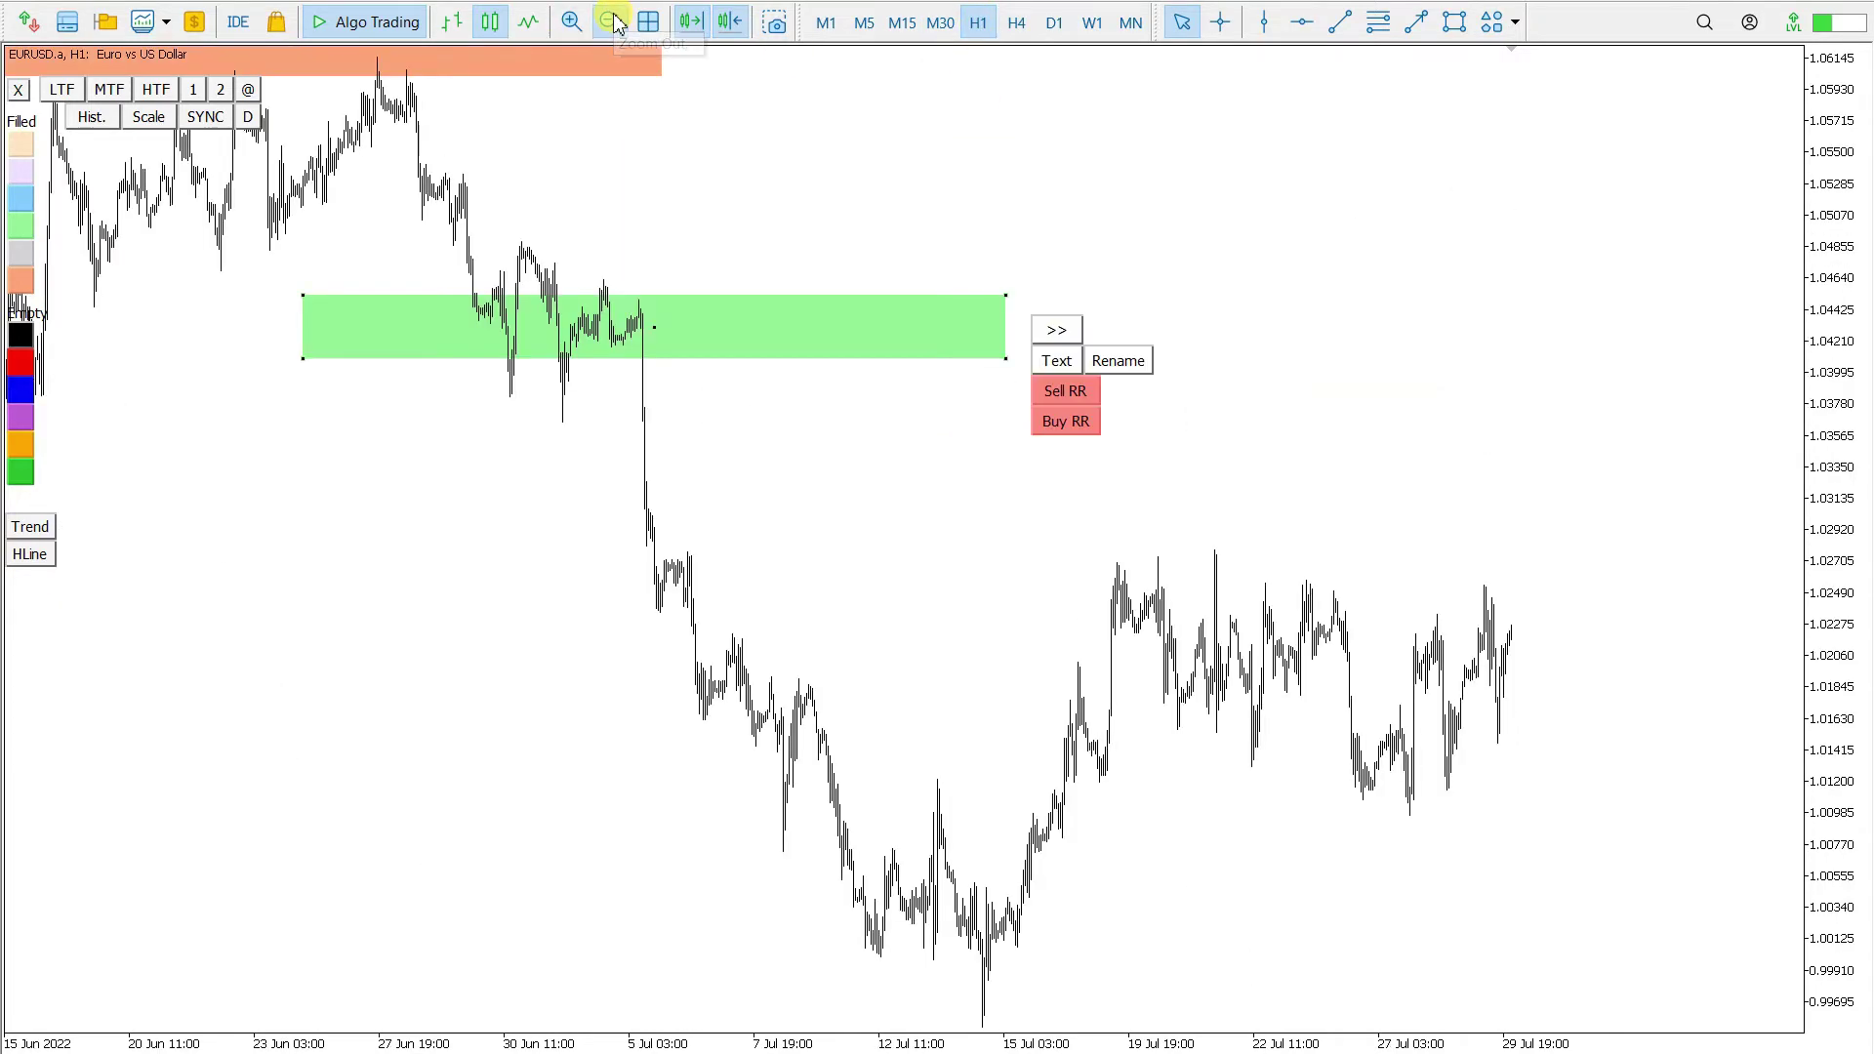
drag(310, 363, 344, 350)
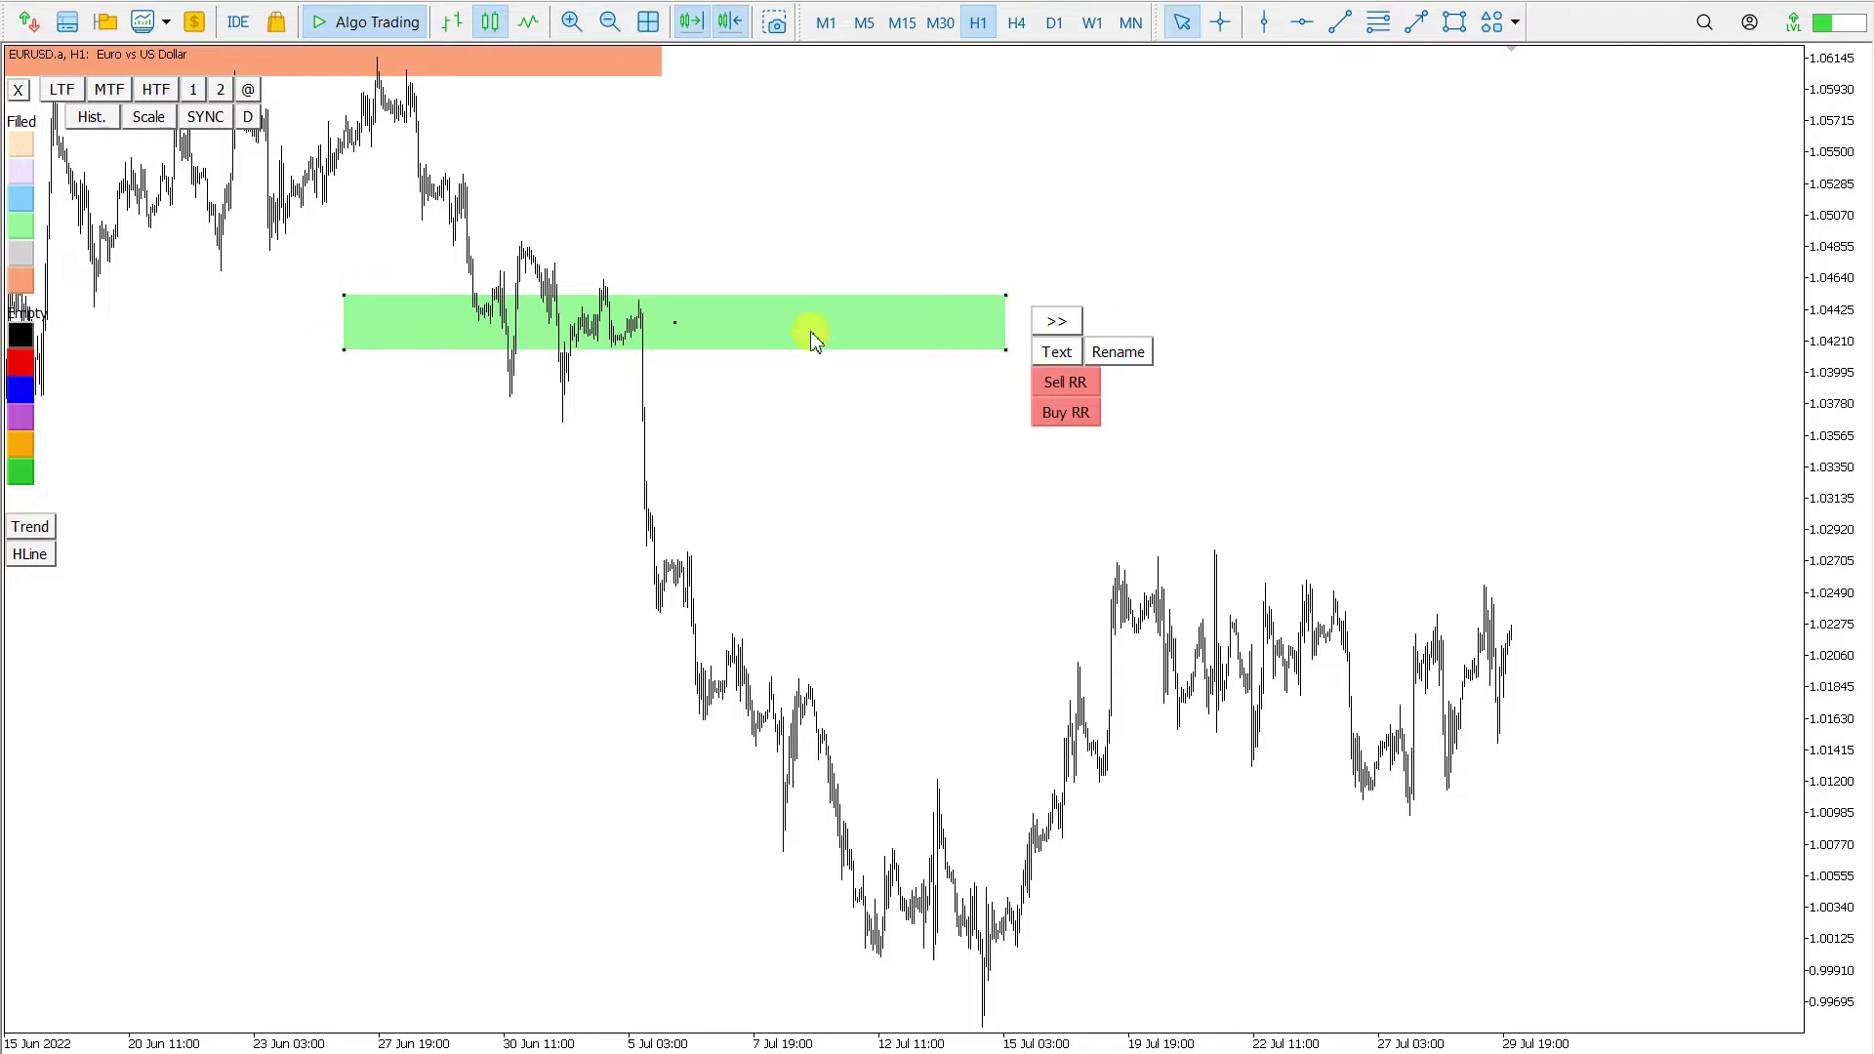
Rename the new H1 rectangle with the "Fresh zone" preset and extend it
click(1120, 355)
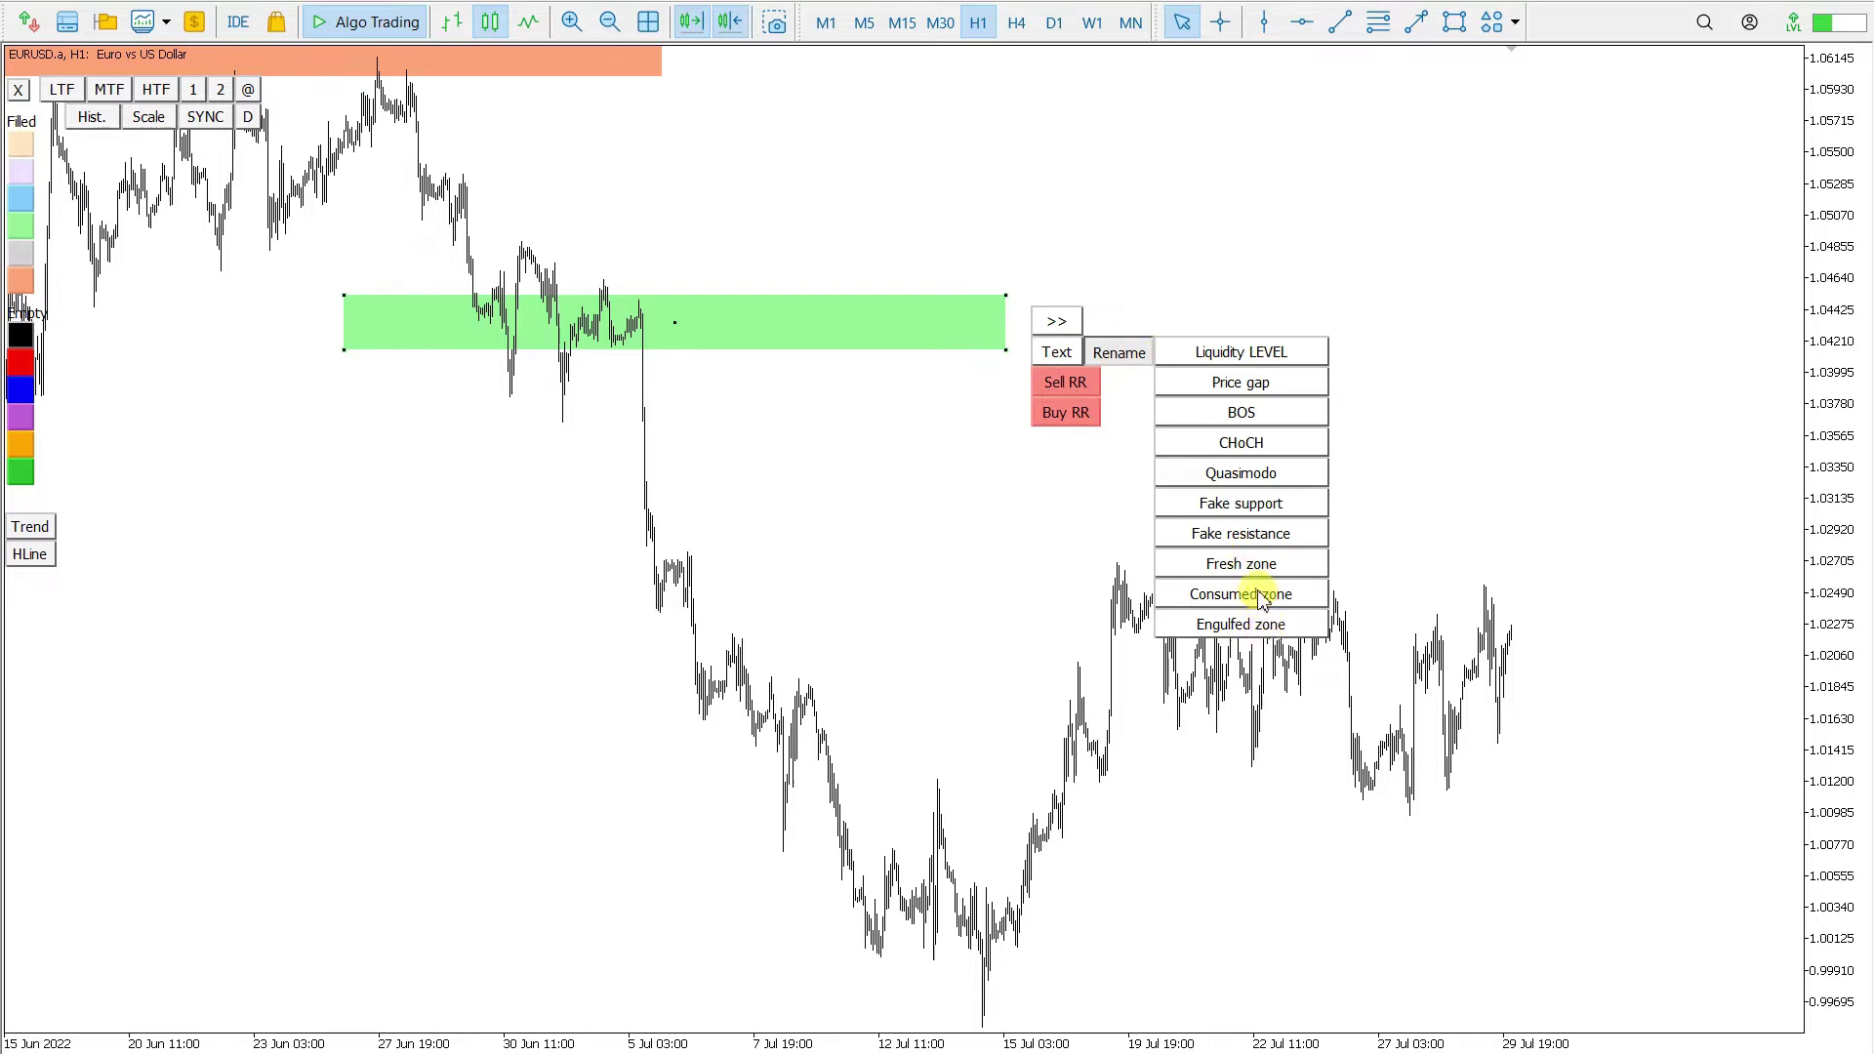
click(1071, 322)
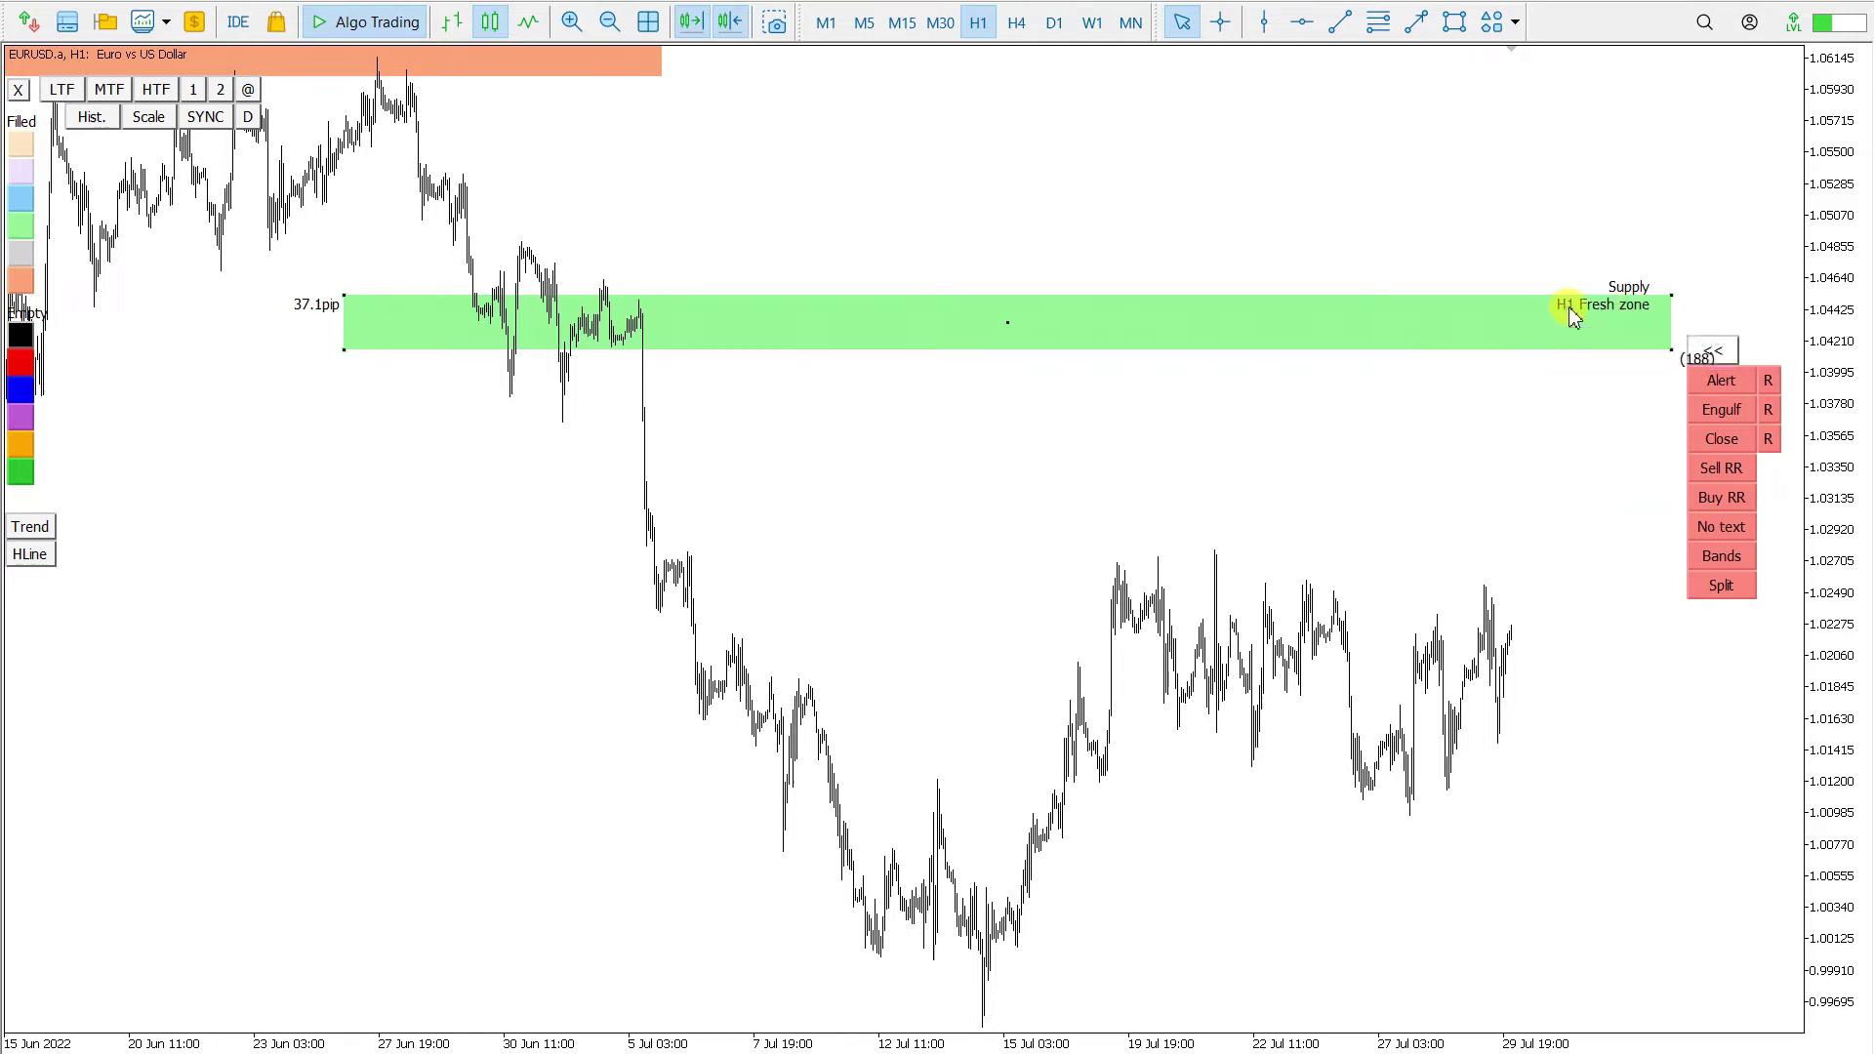
Check the "Add timeframe tag text to Rename" input in the Trading box indicator's settings and close them
right_click(1007, 172)
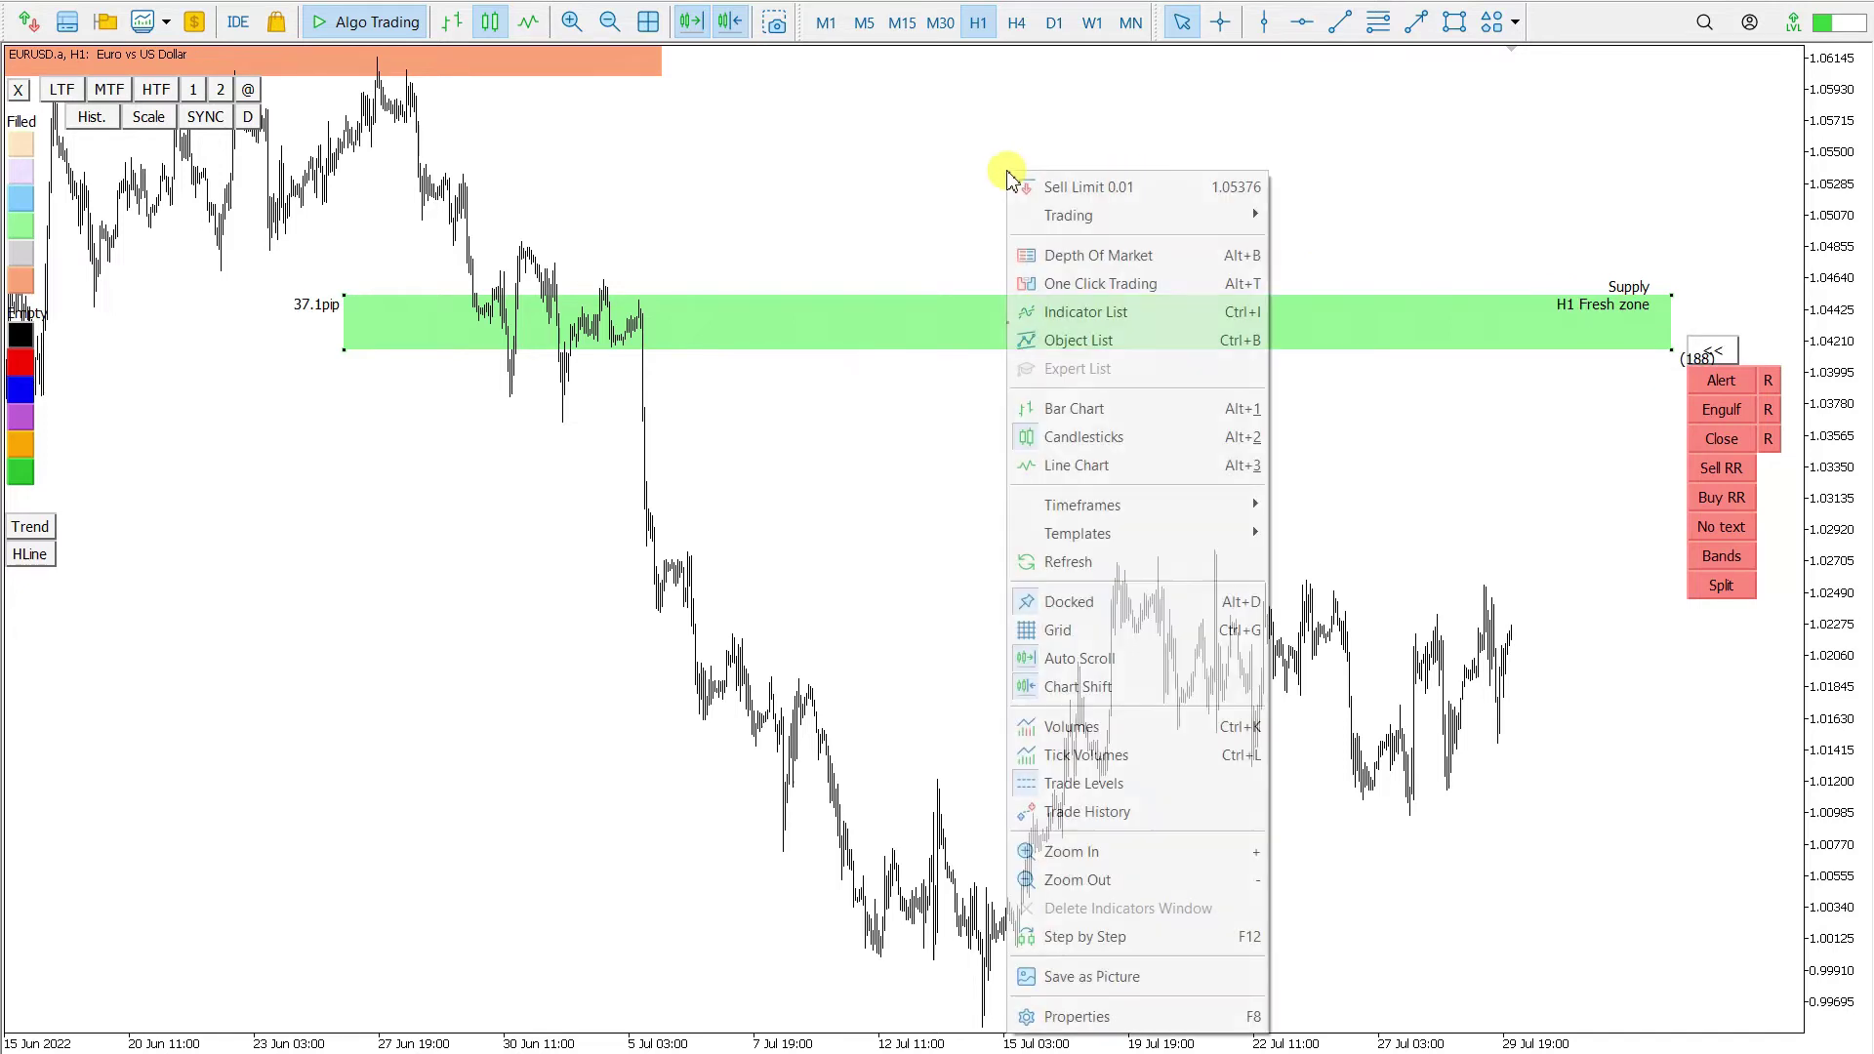
click(1132, 312)
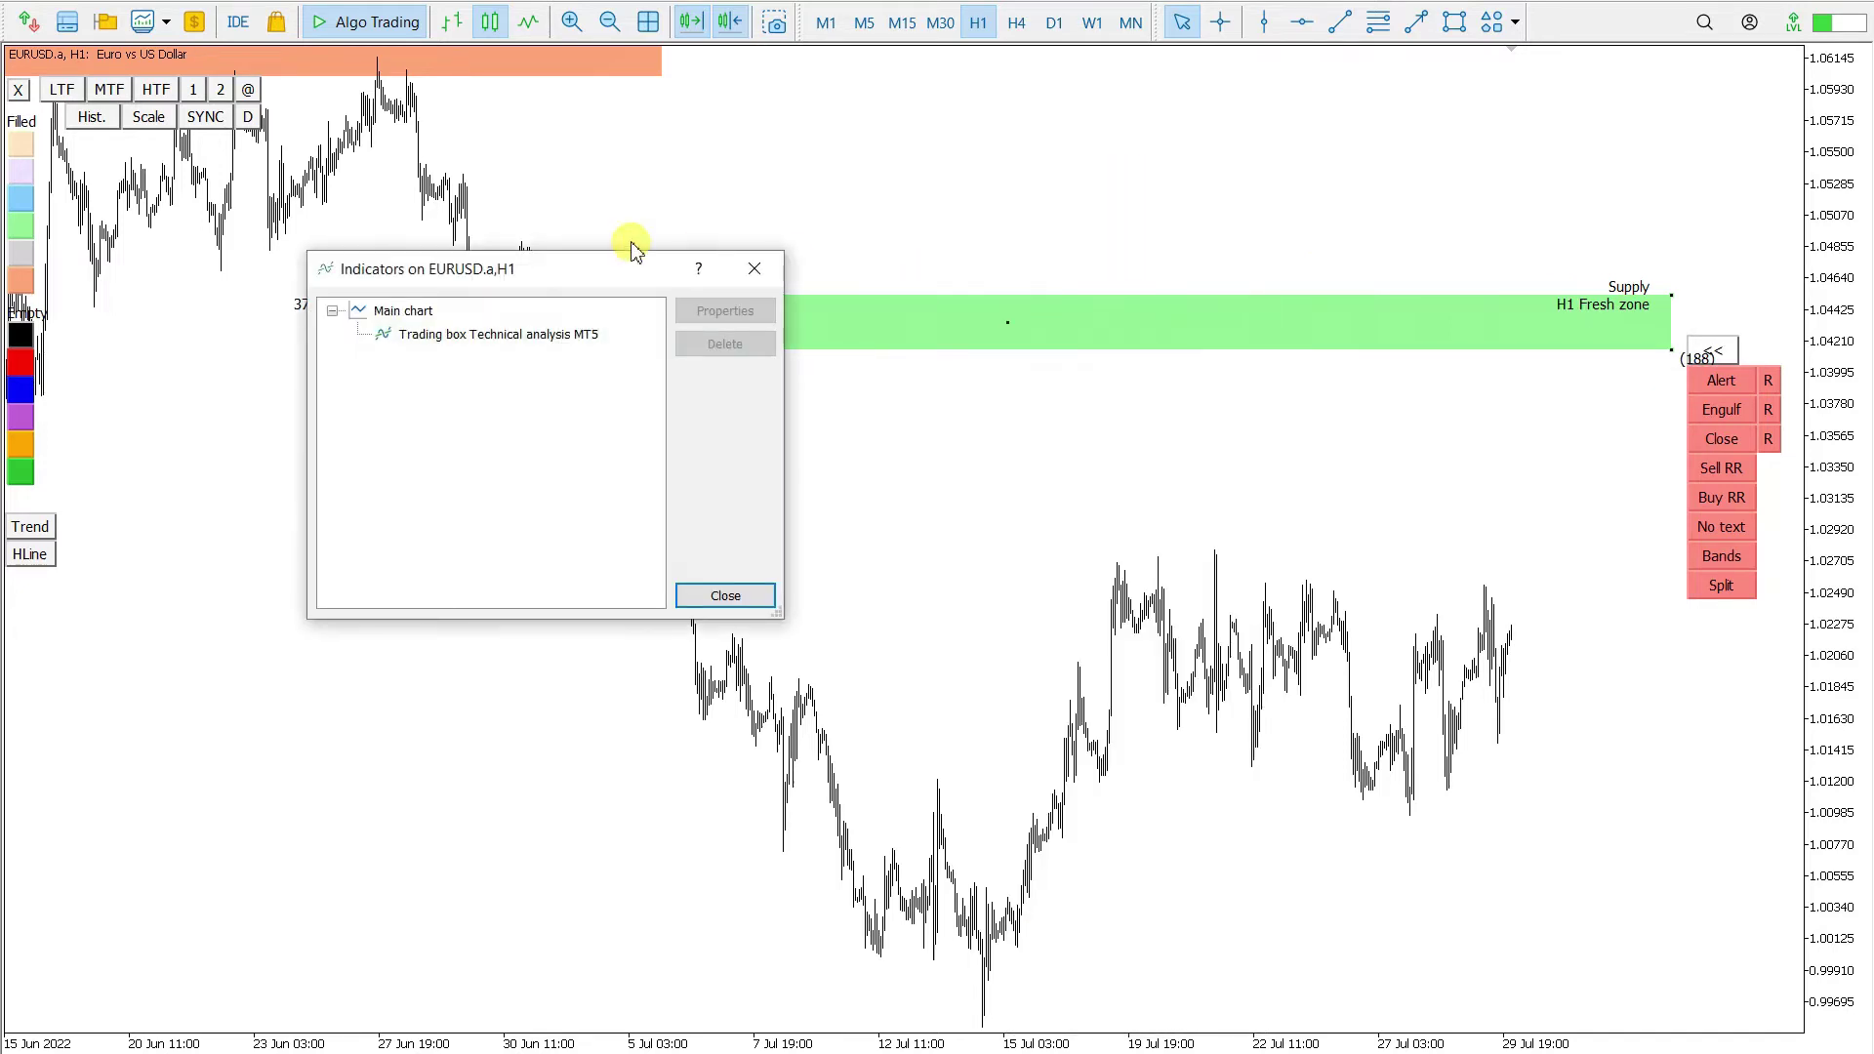
double_click(525, 326)
scroll(495, 394, down, 20)
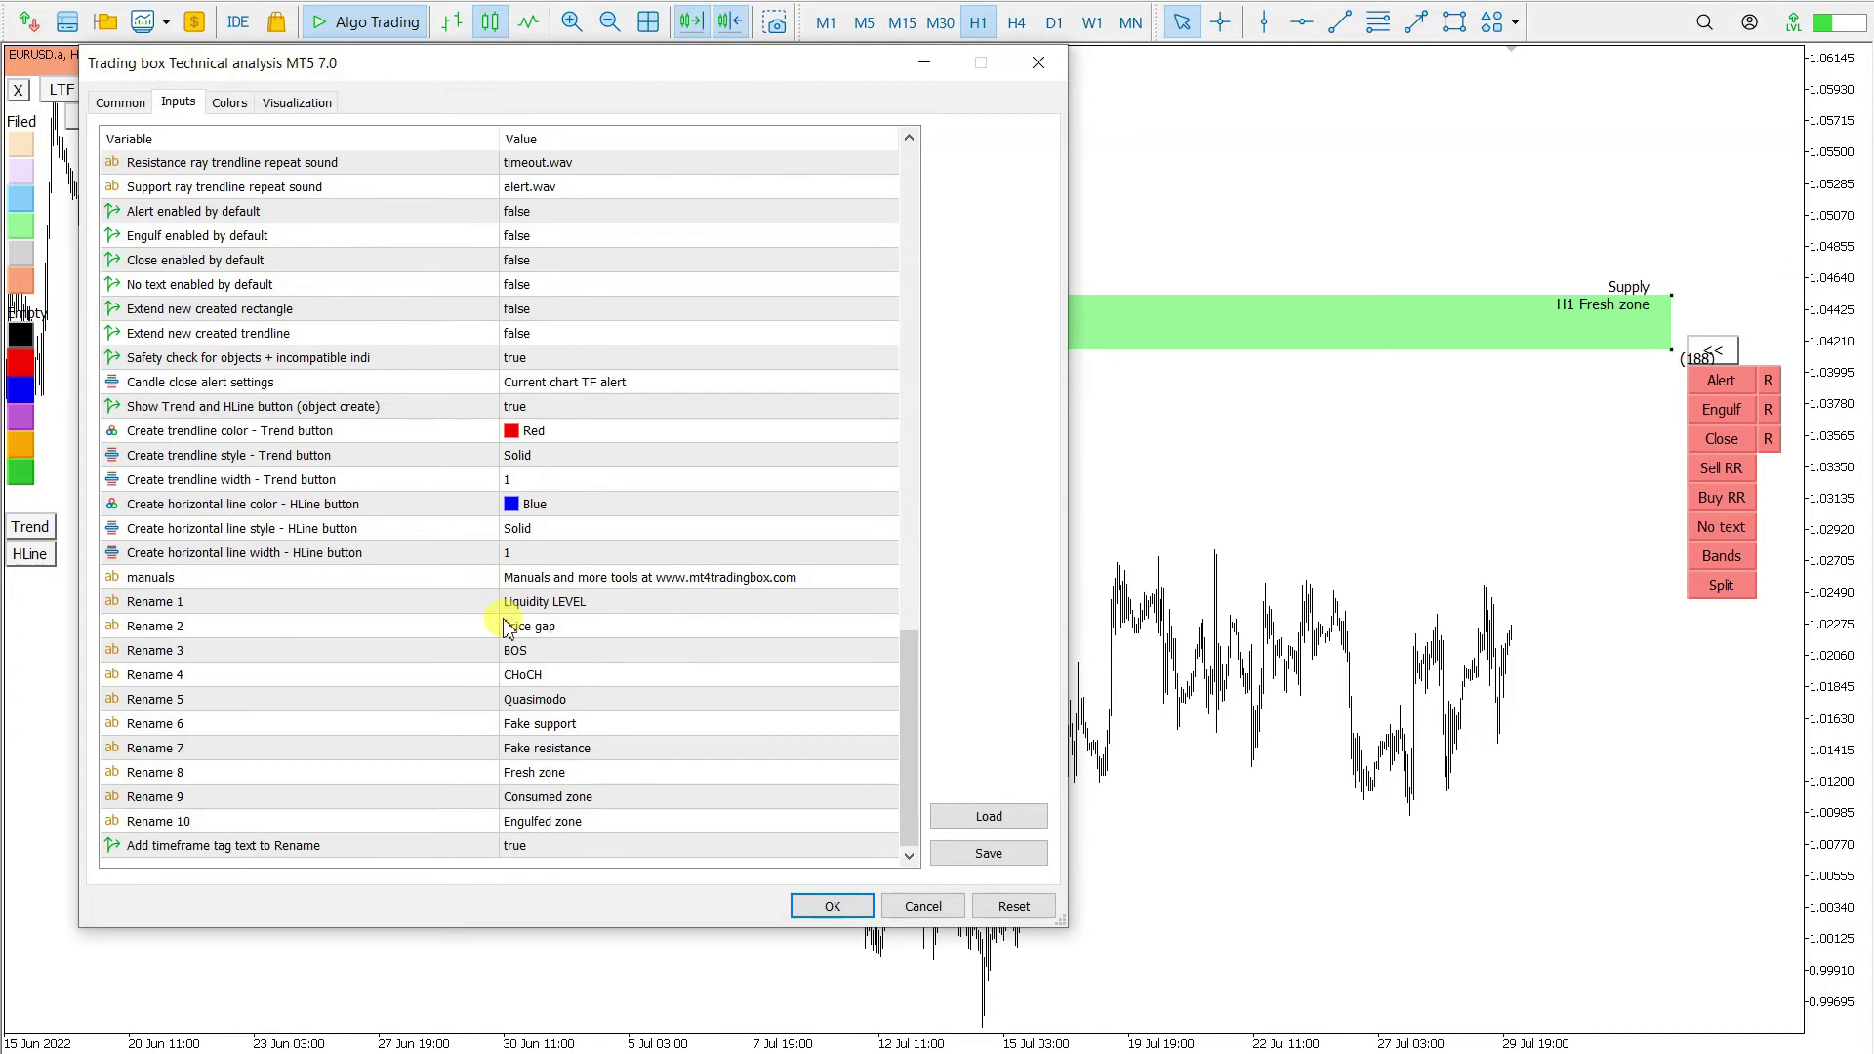
click(224, 848)
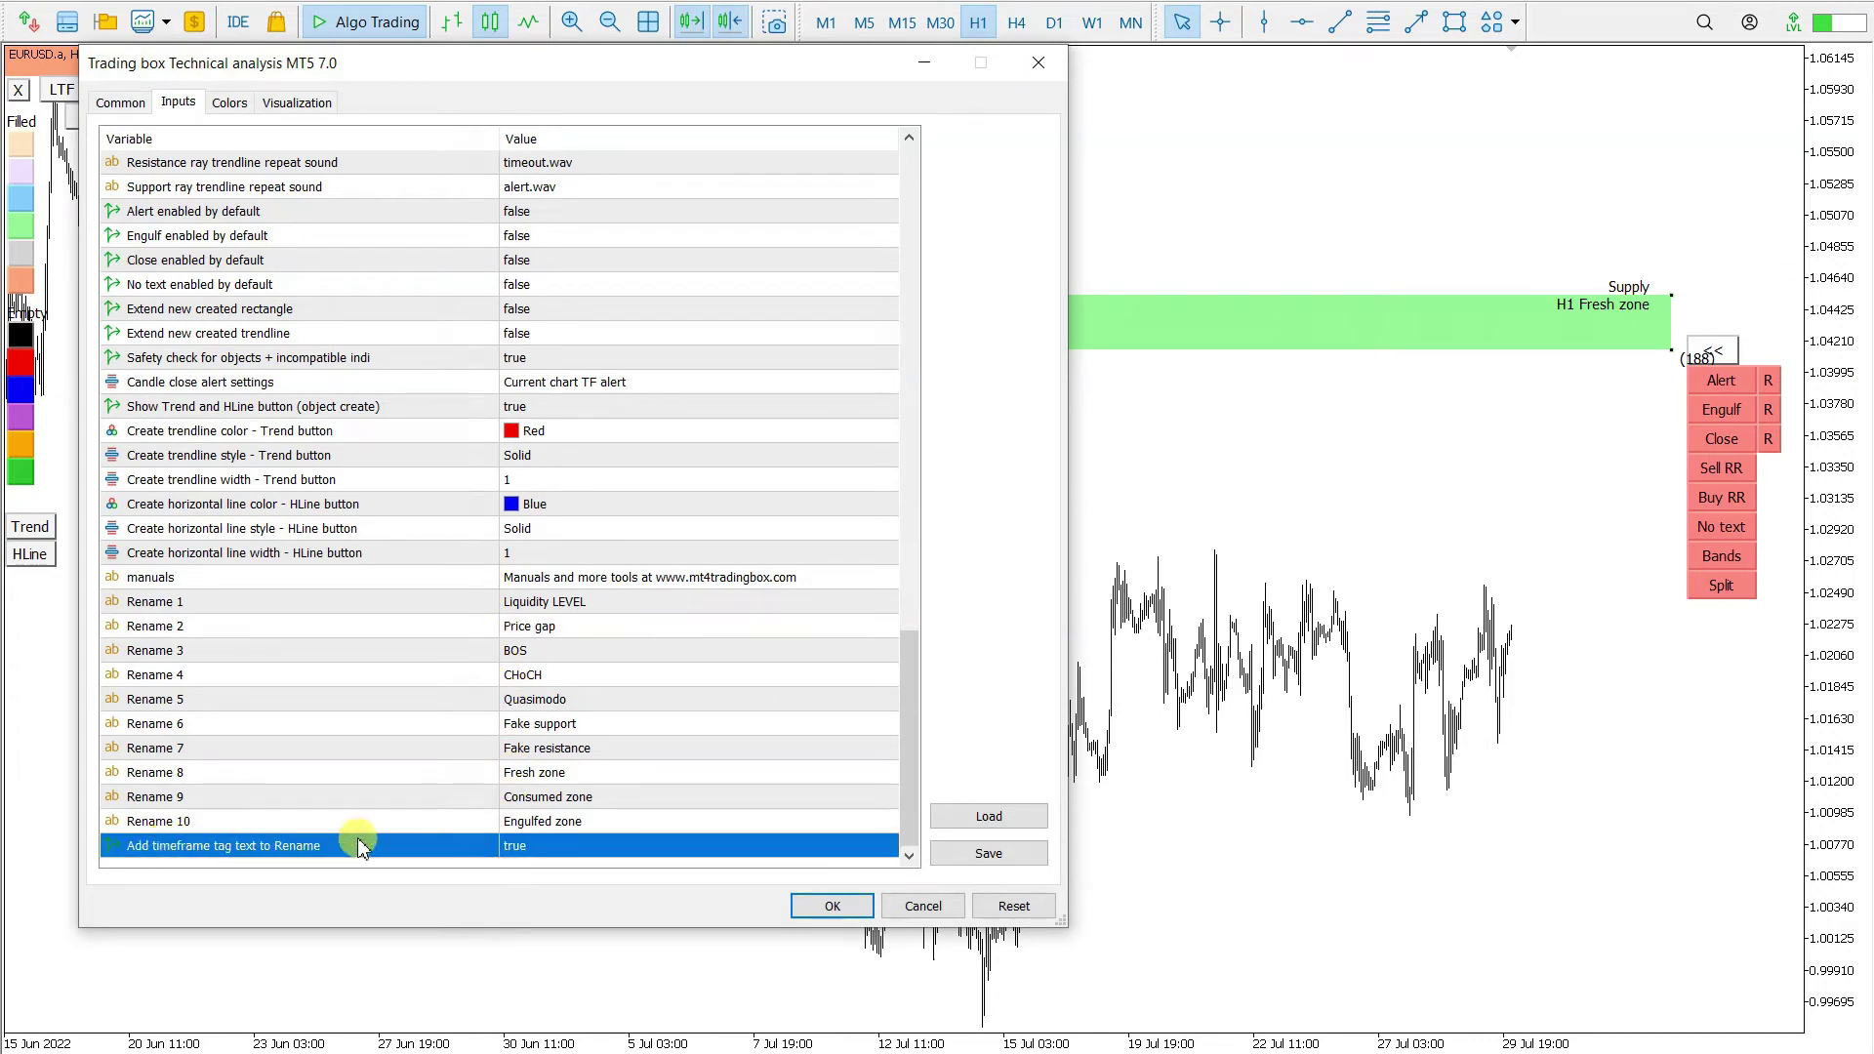
click(832, 906)
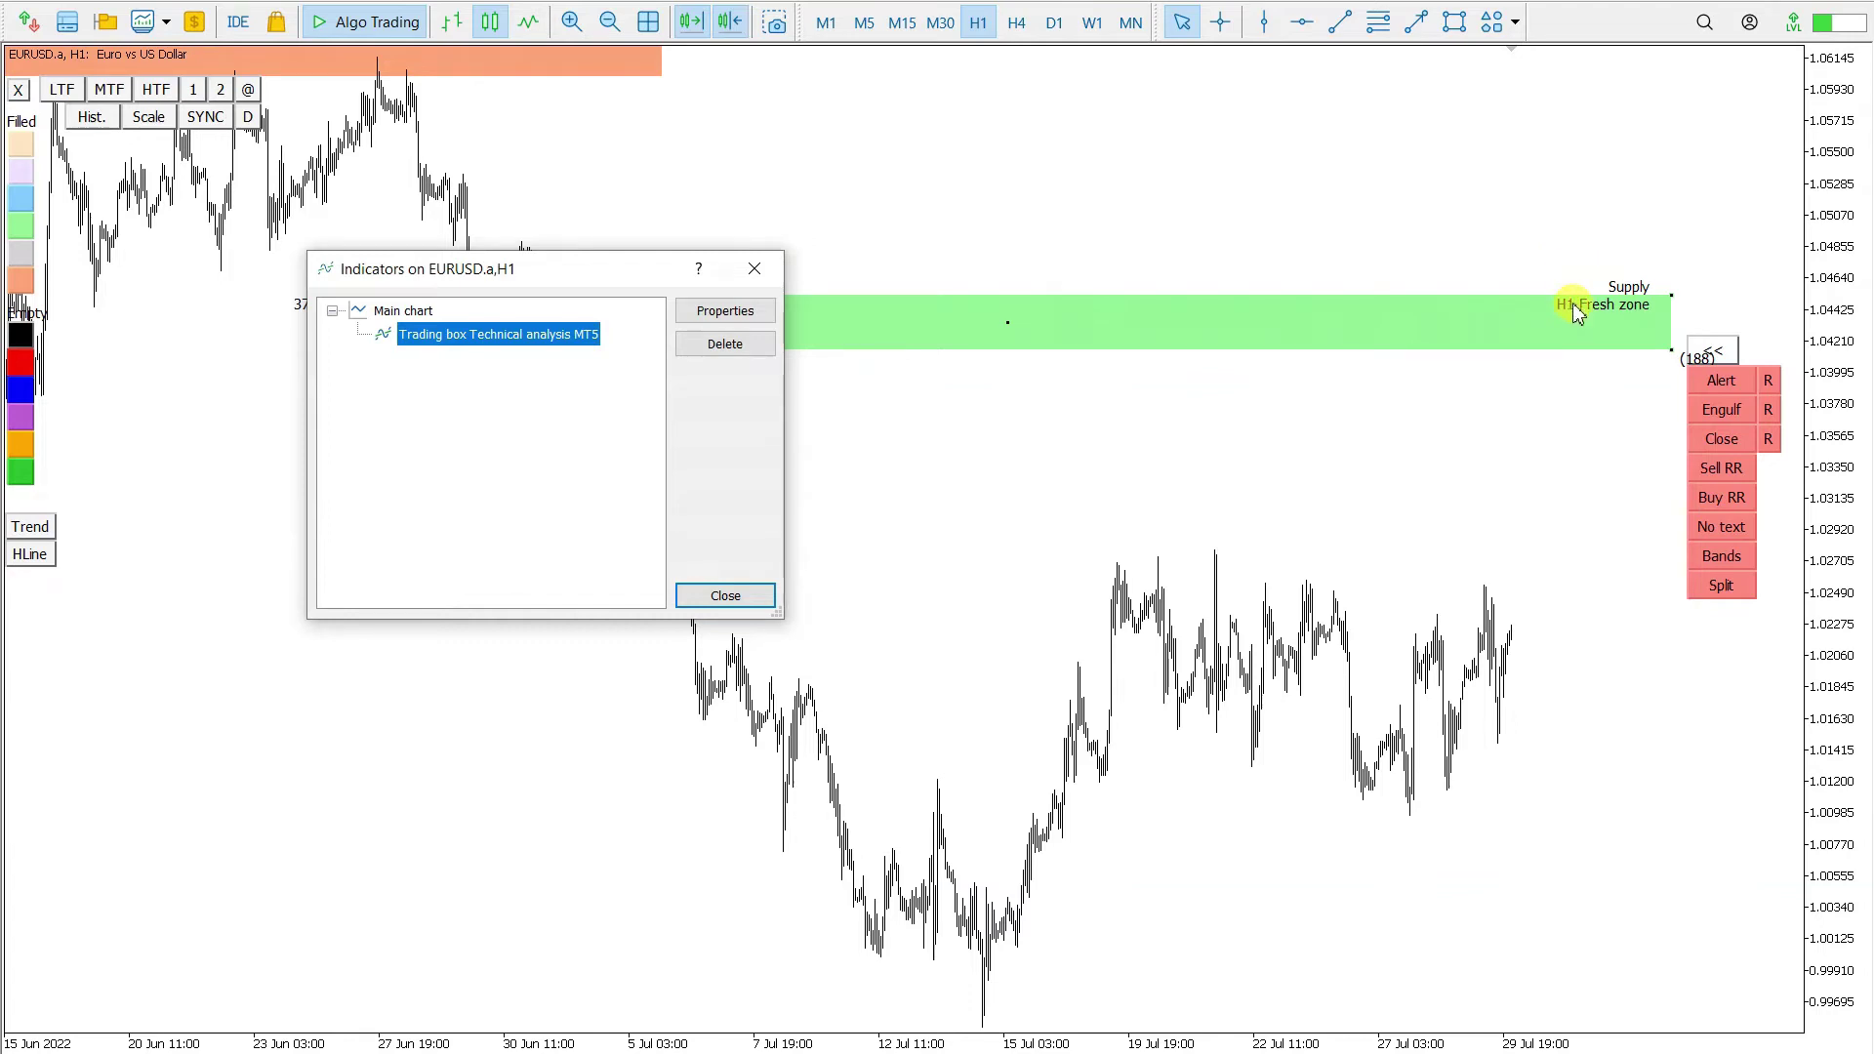
click(708, 596)
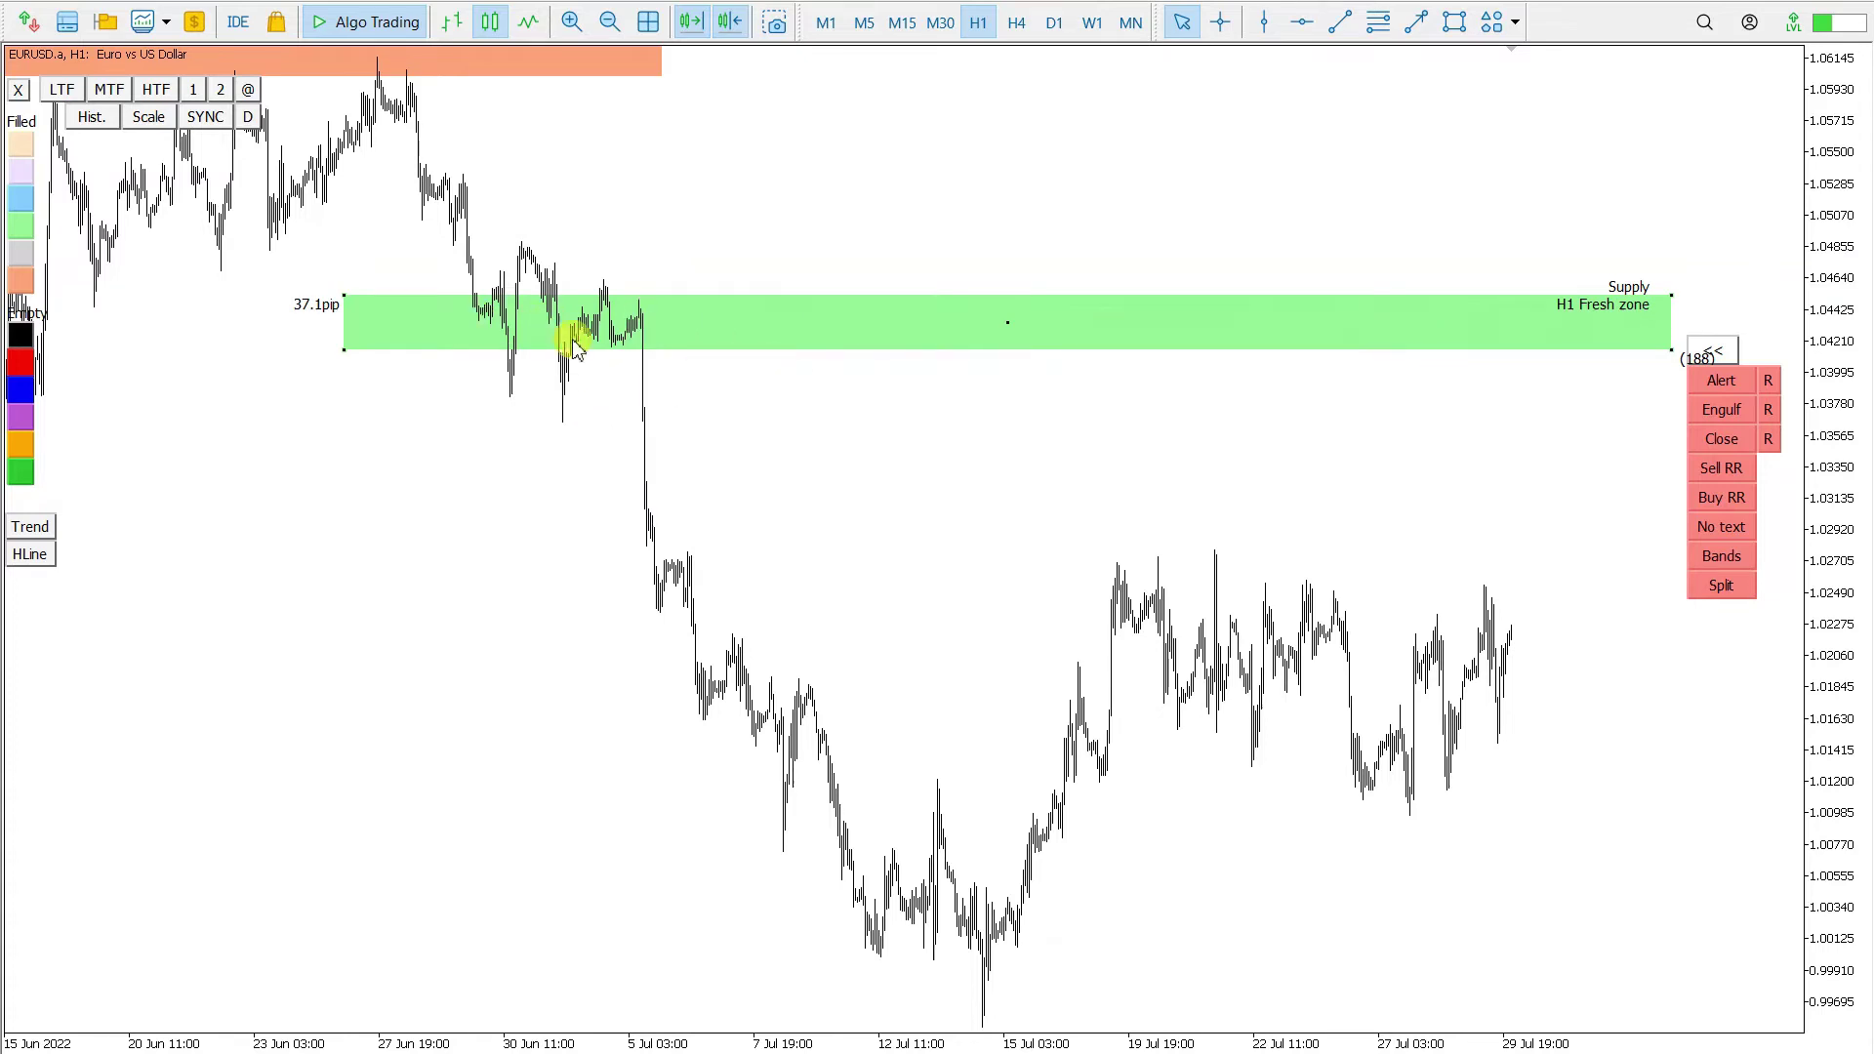
Enable Alert with its R option, Engulf, Close and a 50% Split on the "H1 Fresh zone" rectangle, and deselect it
click(1718, 382)
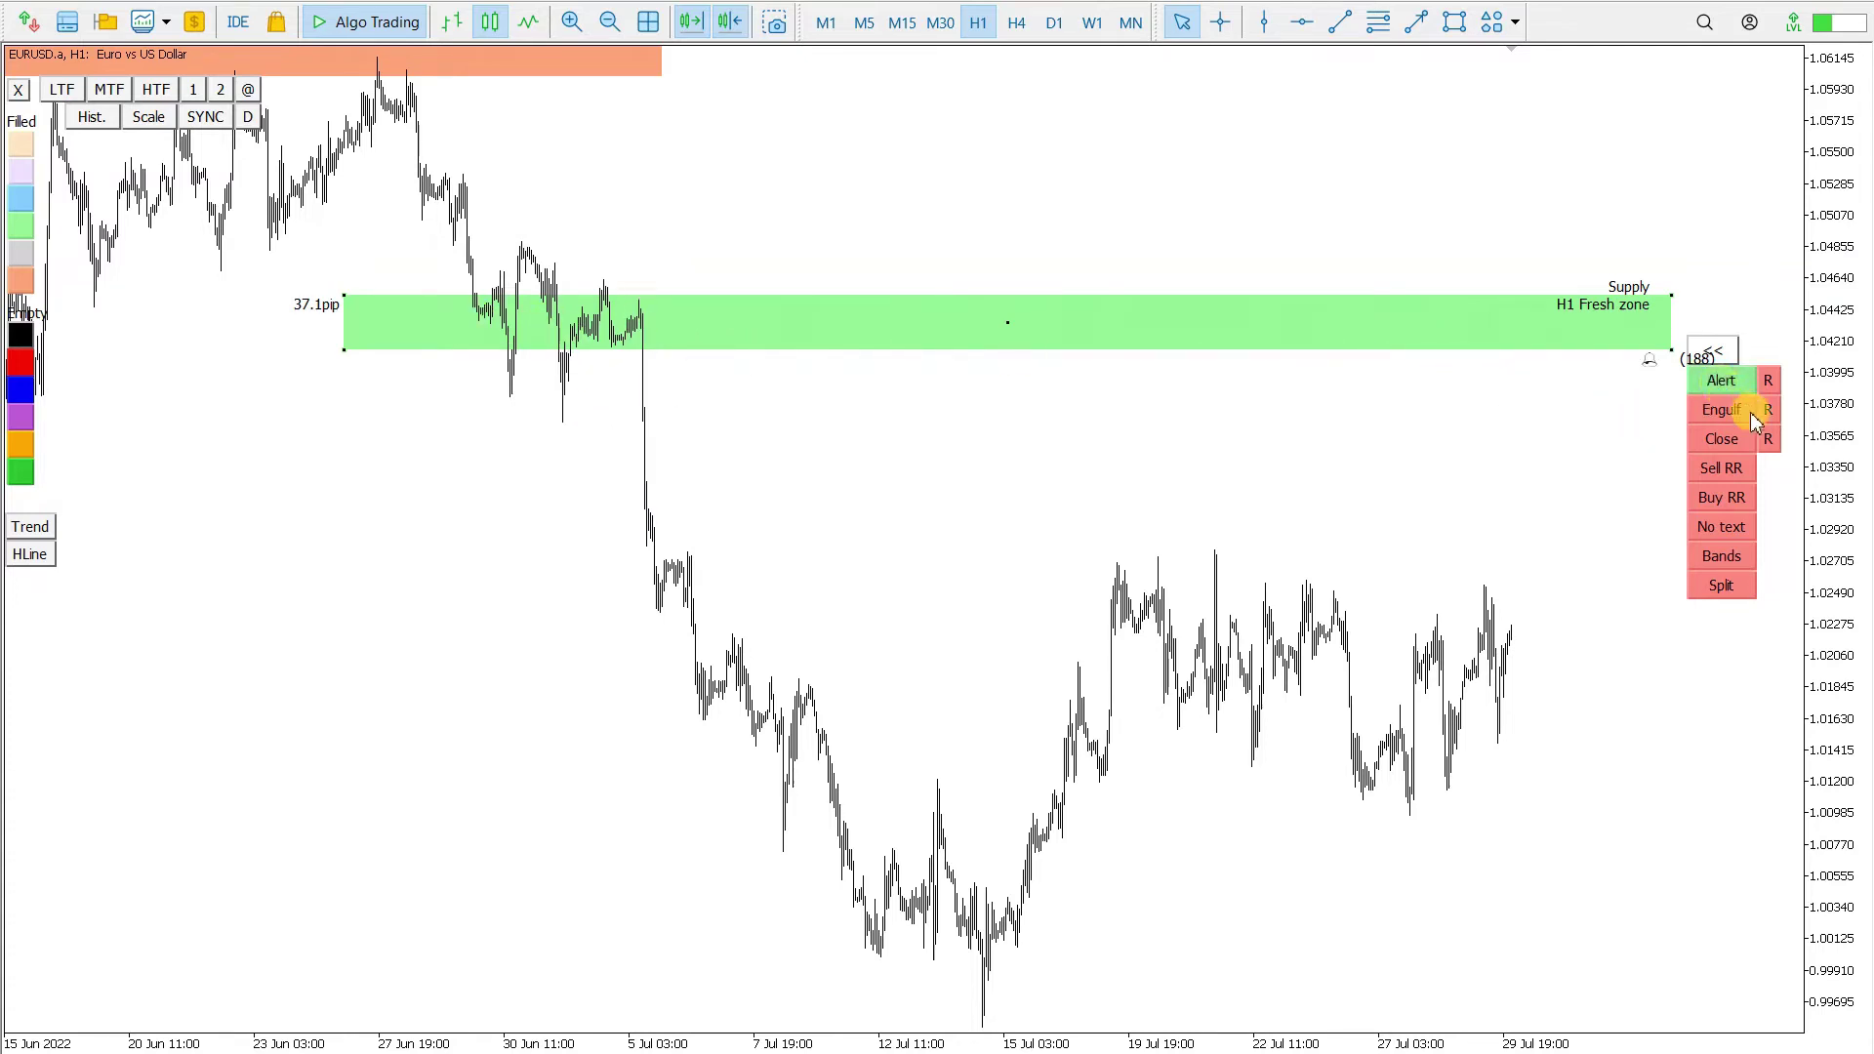
click(1746, 421)
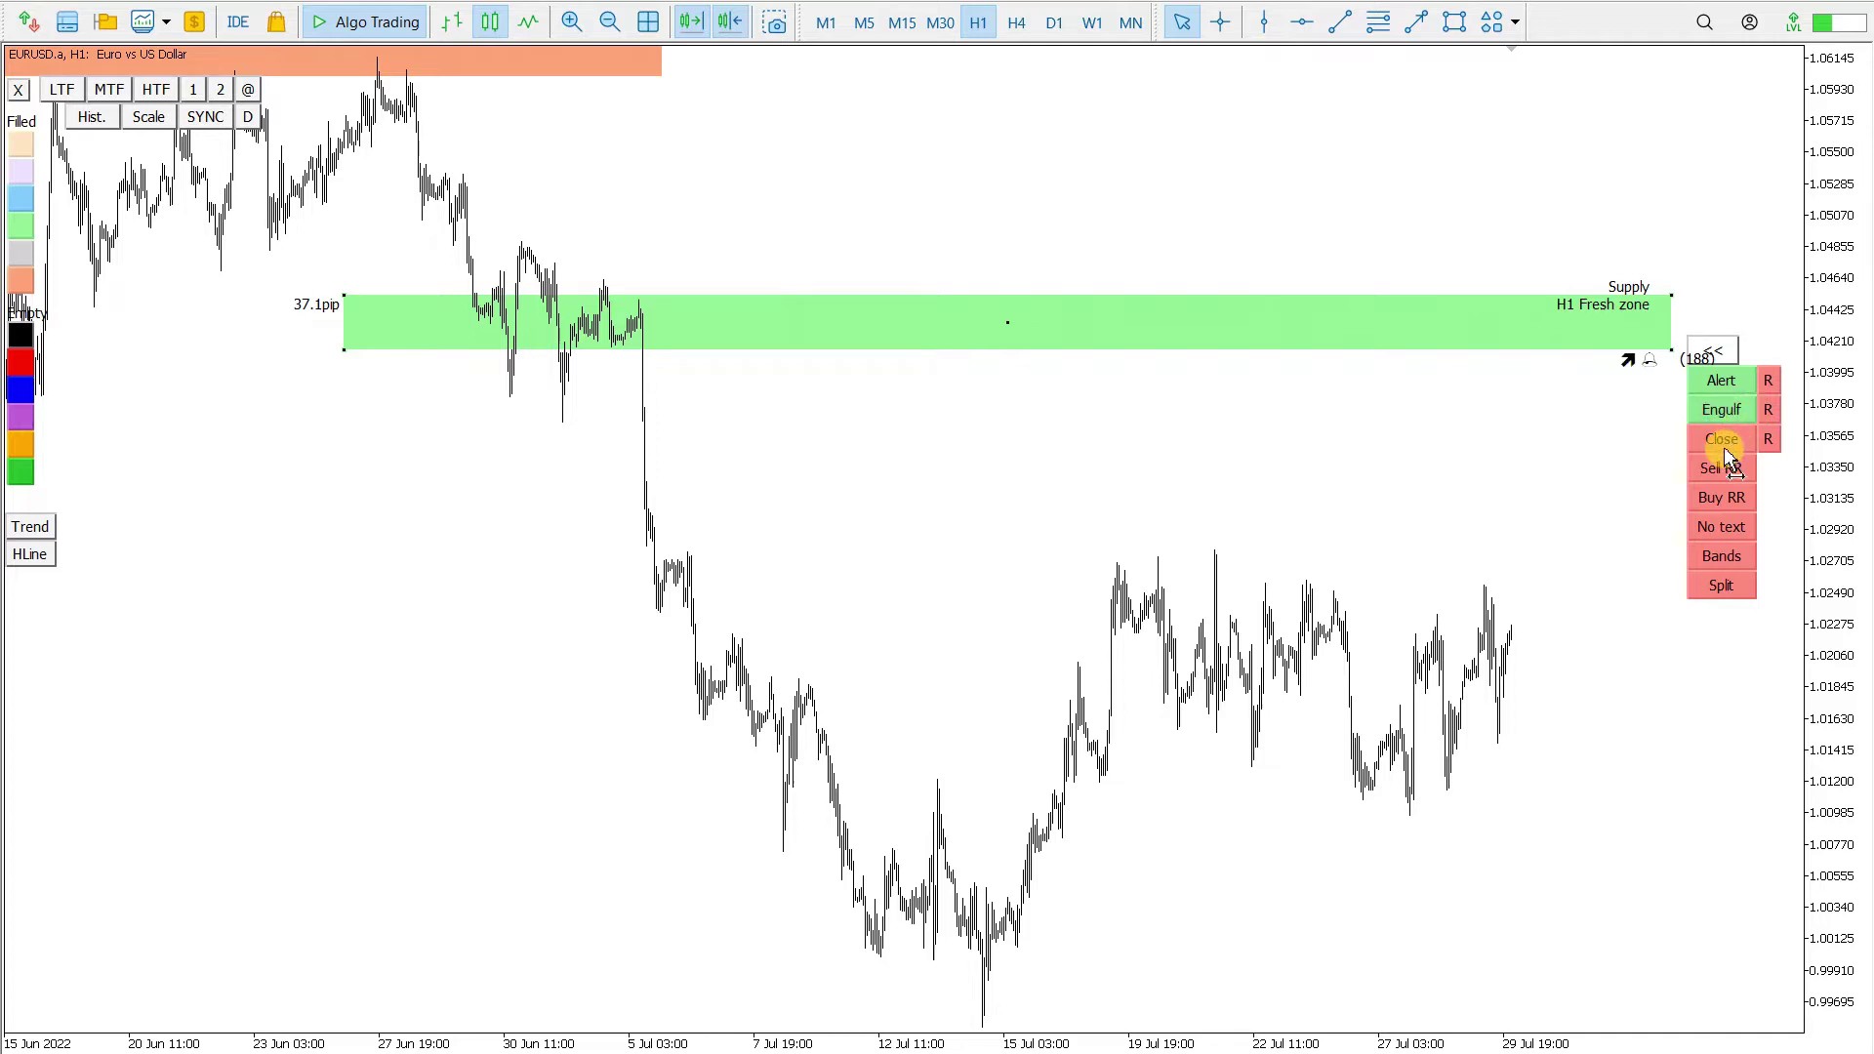
click(1769, 383)
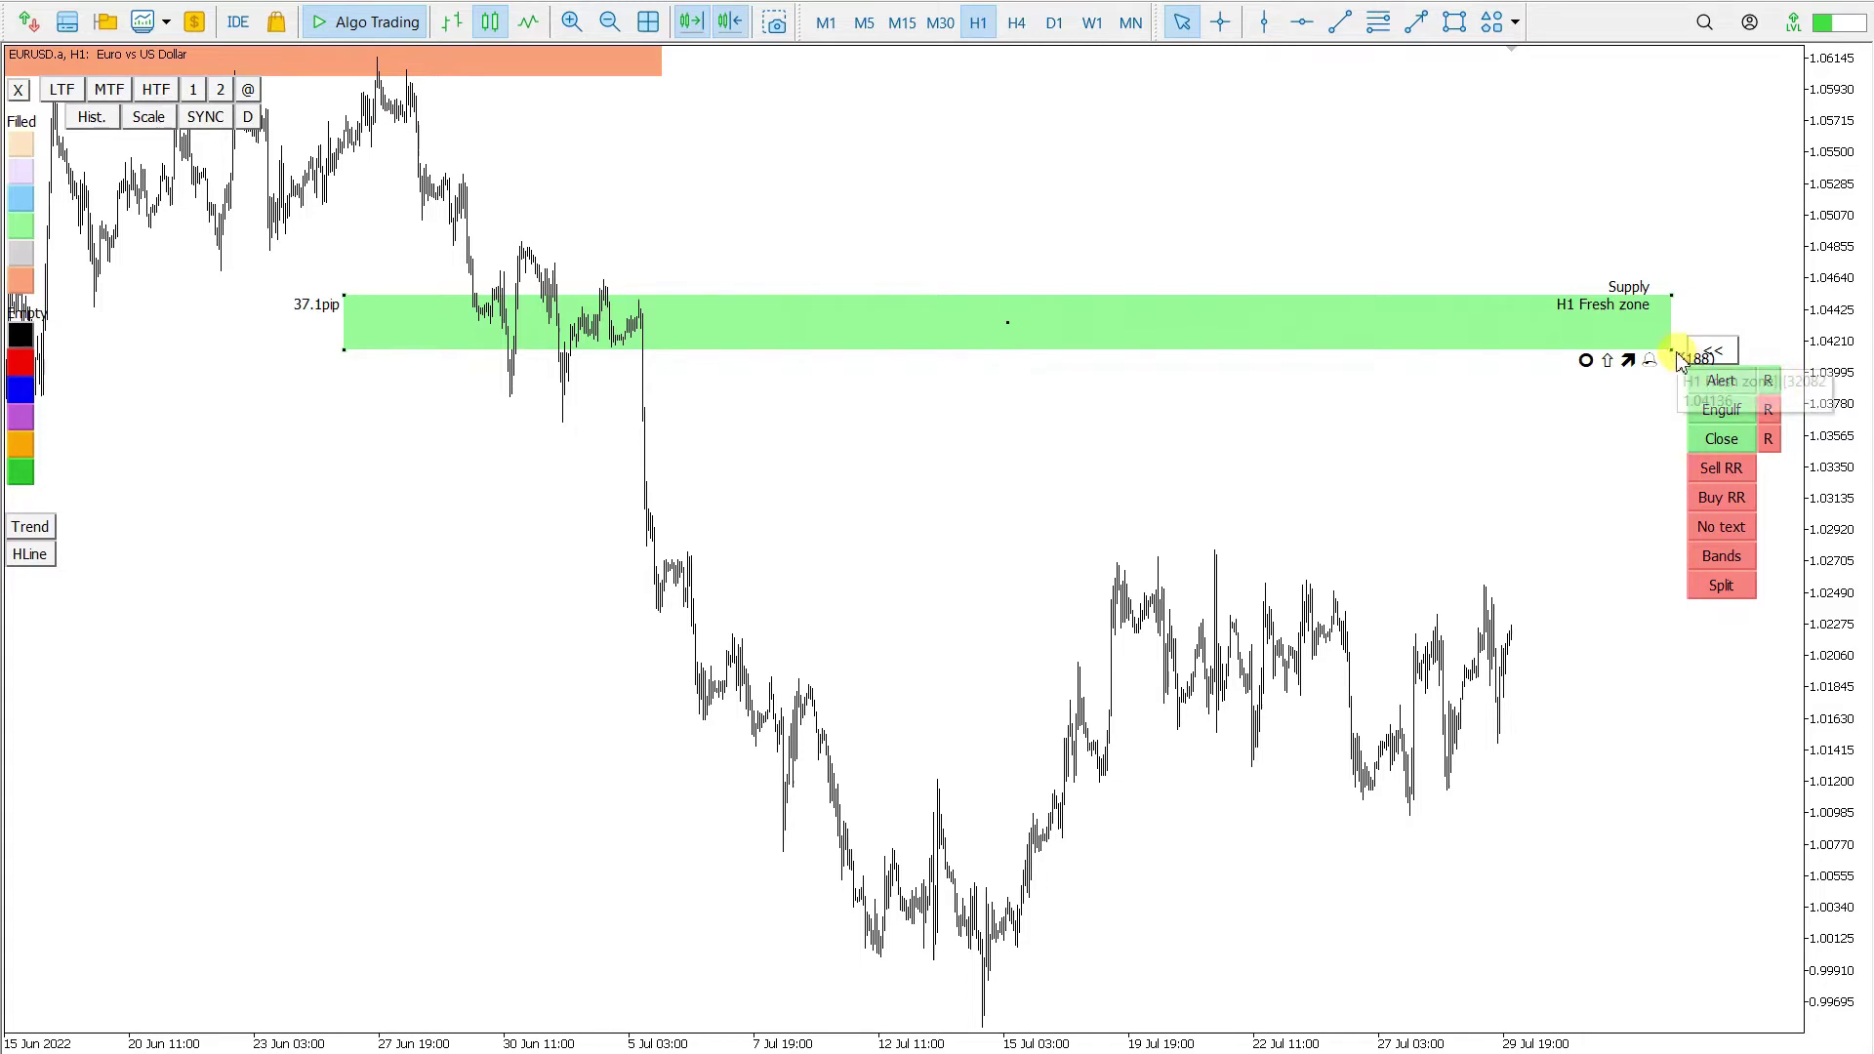
click(1723, 586)
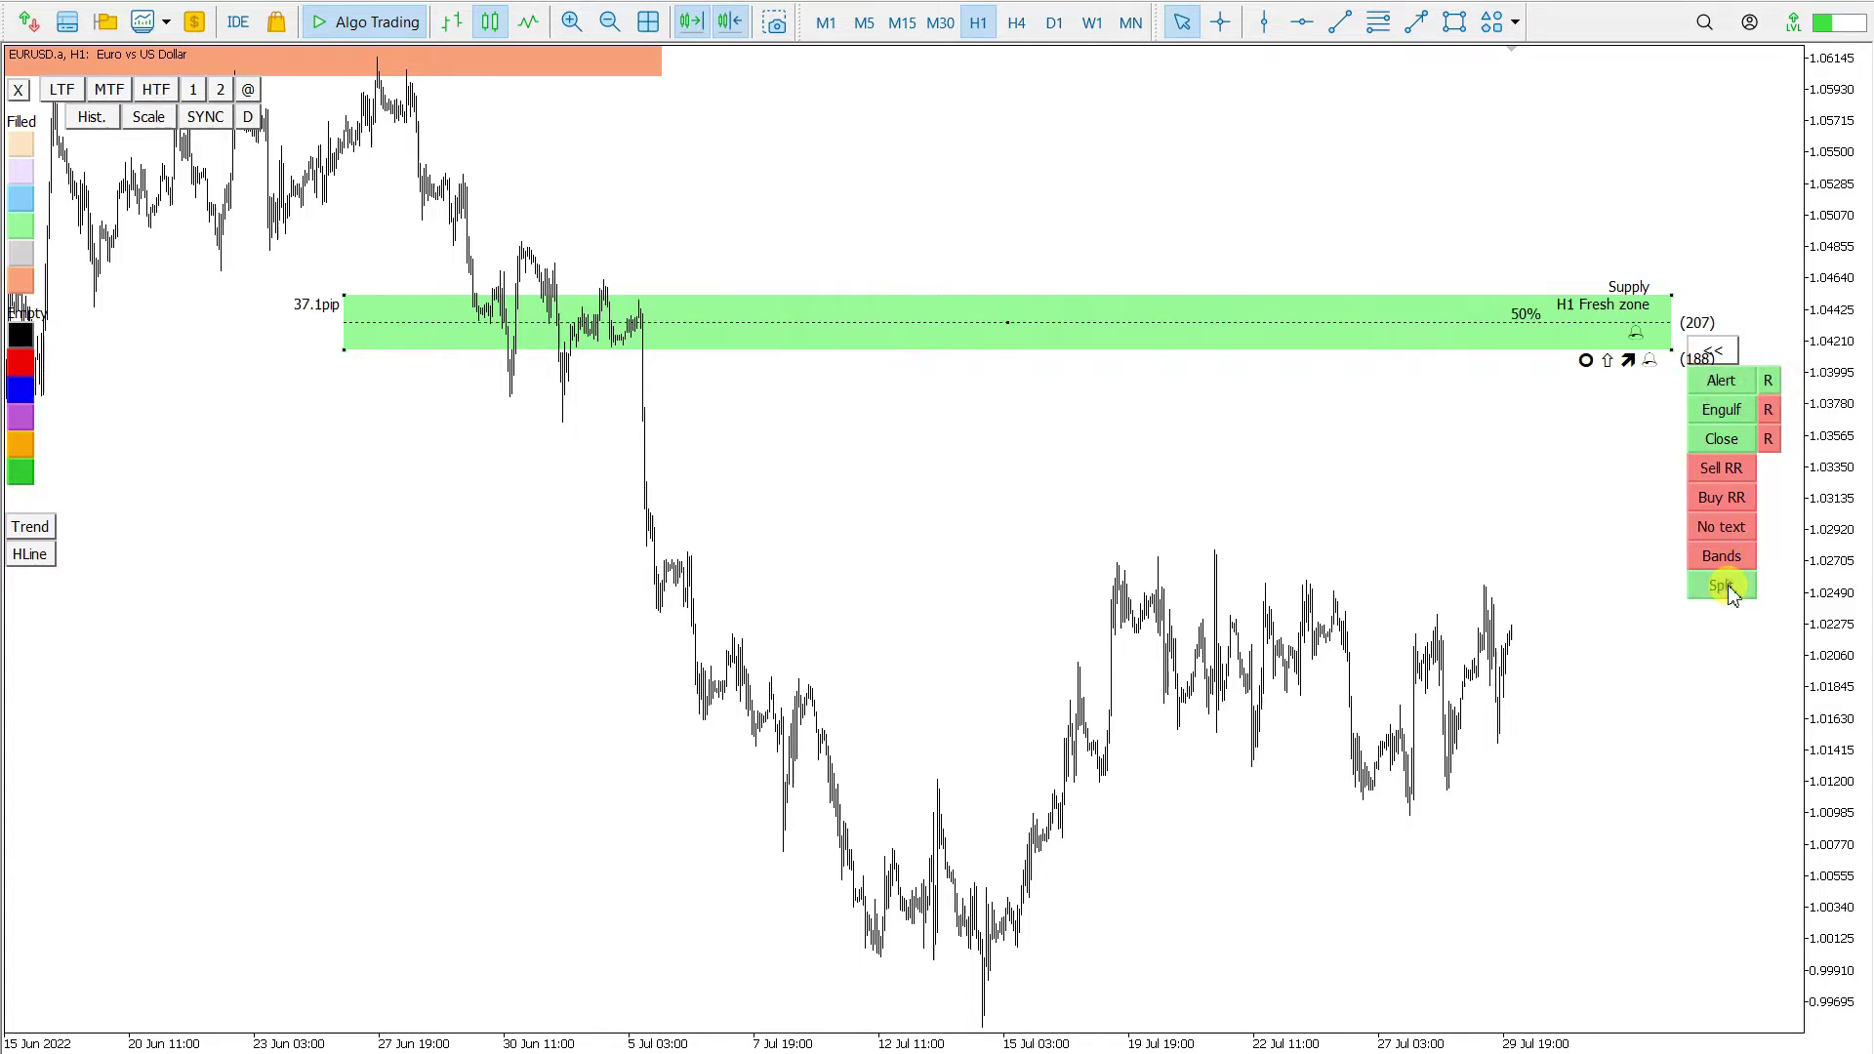
click(1673, 361)
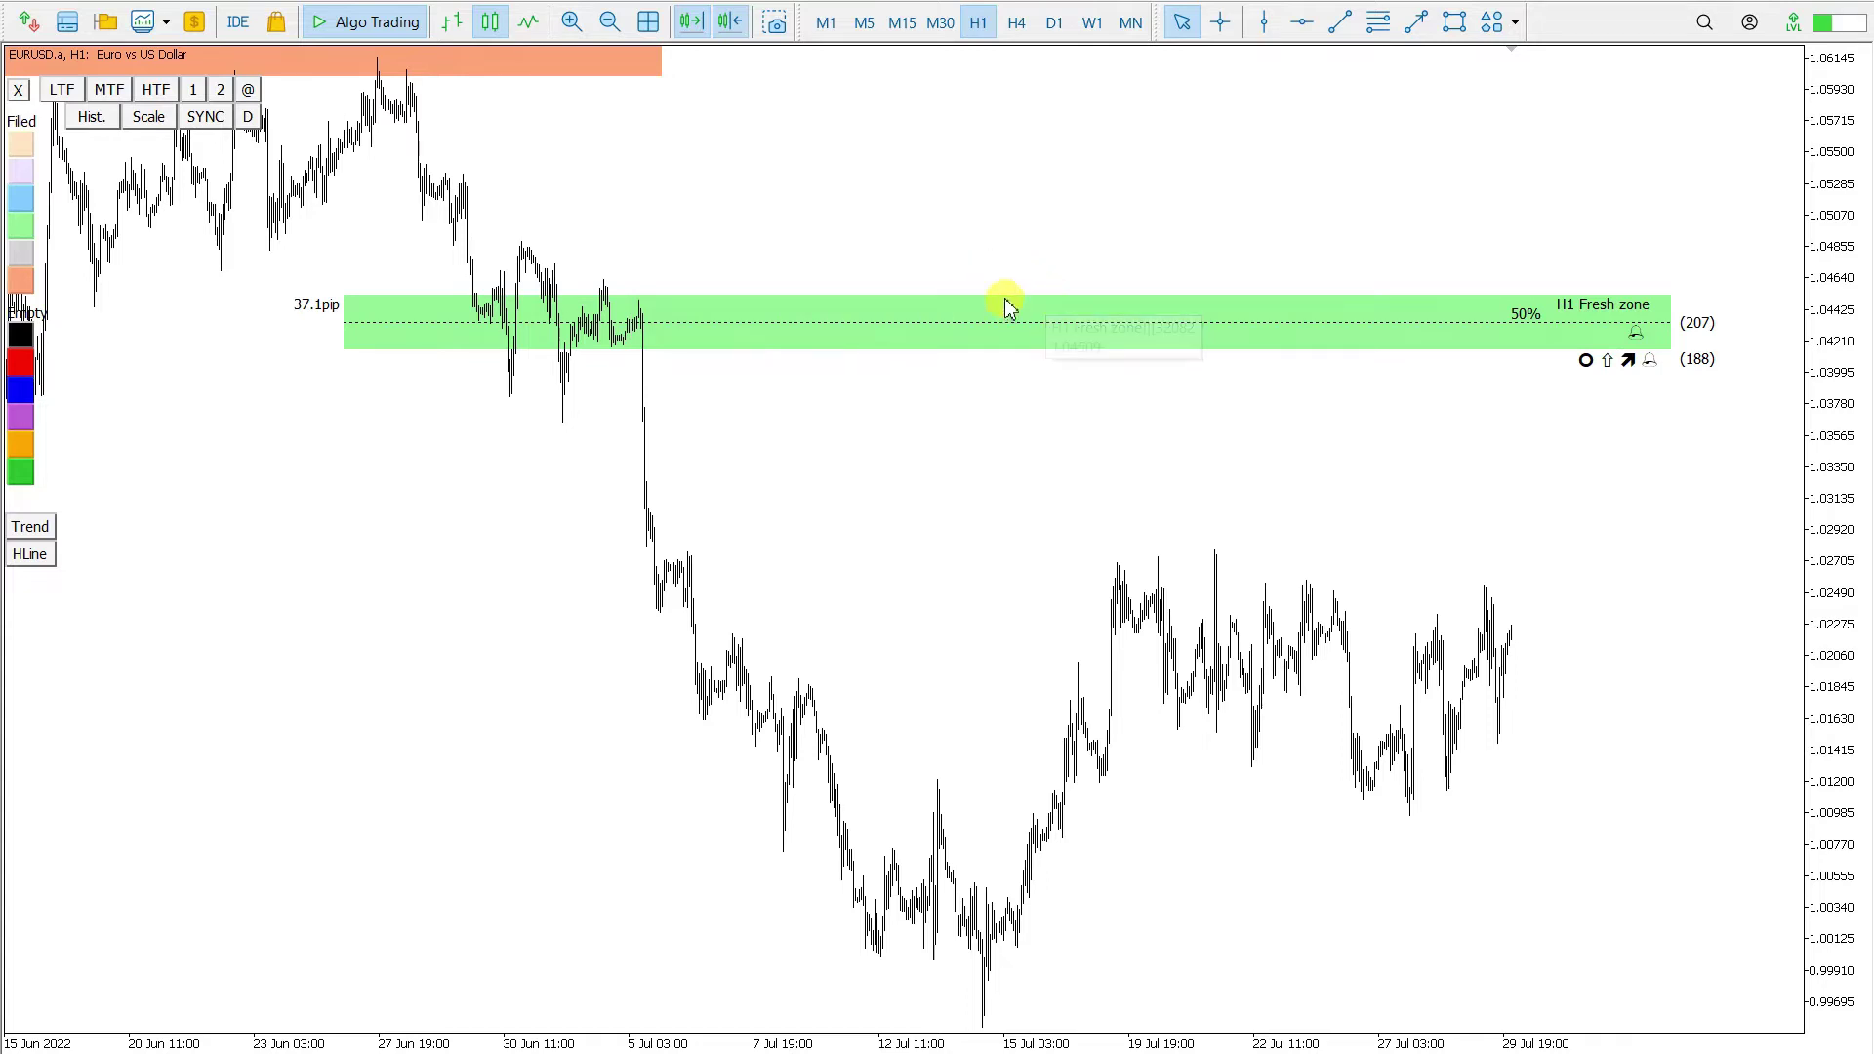
Compare which labelled zones show on the H4 and H1 timeframes, ending on H1 with all zones in view
click(1015, 23)
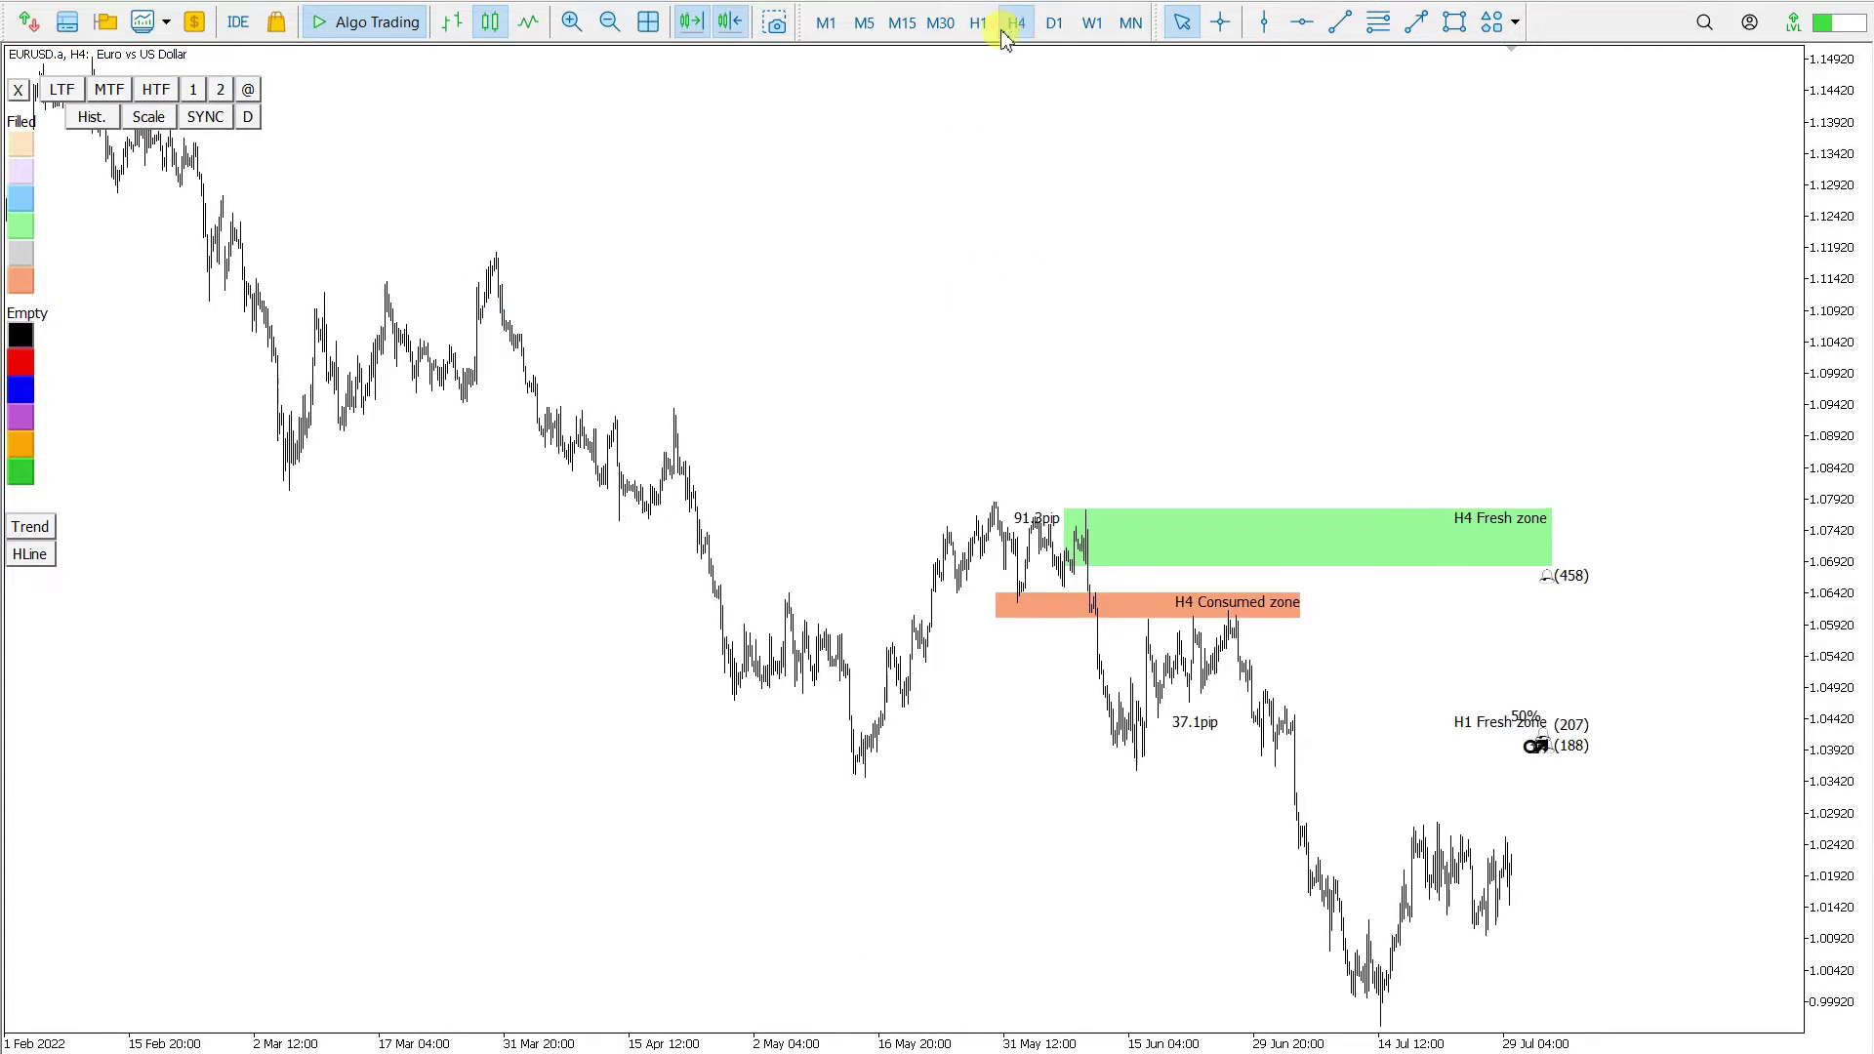
click(566, 25)
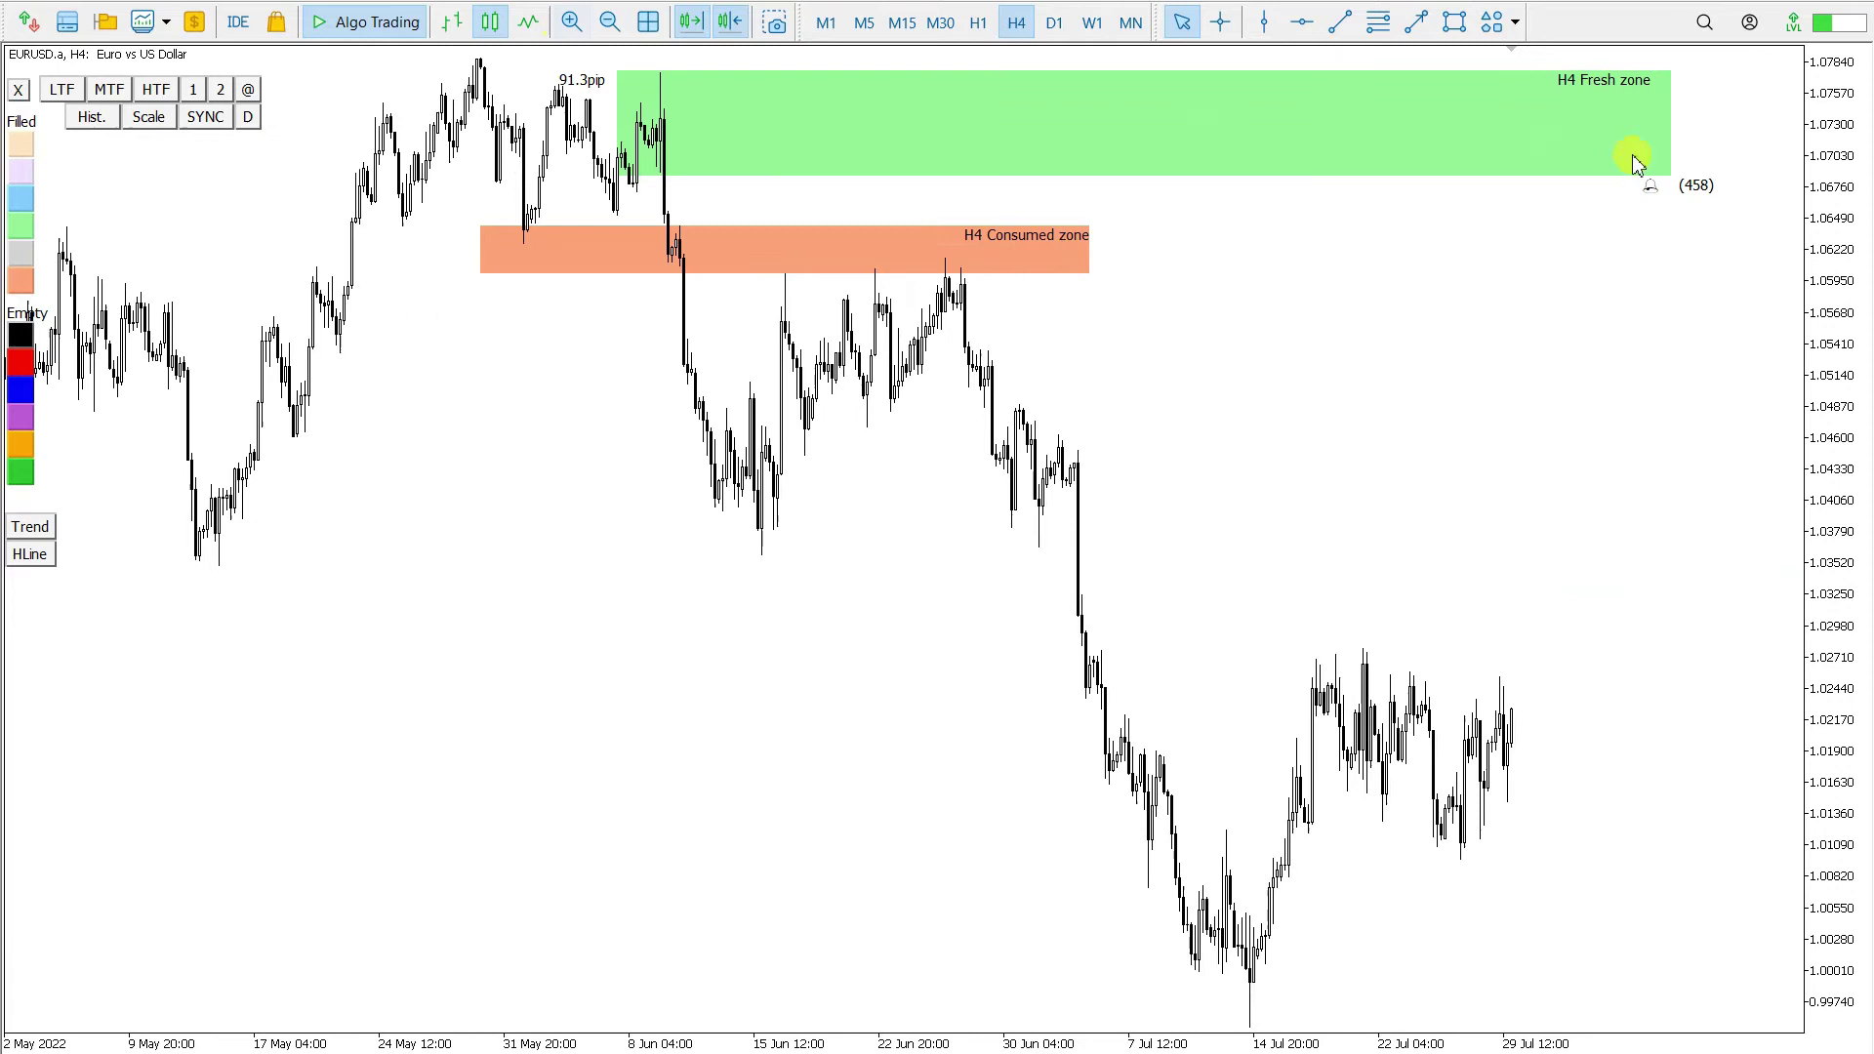
drag(1827, 259, 1834, 278)
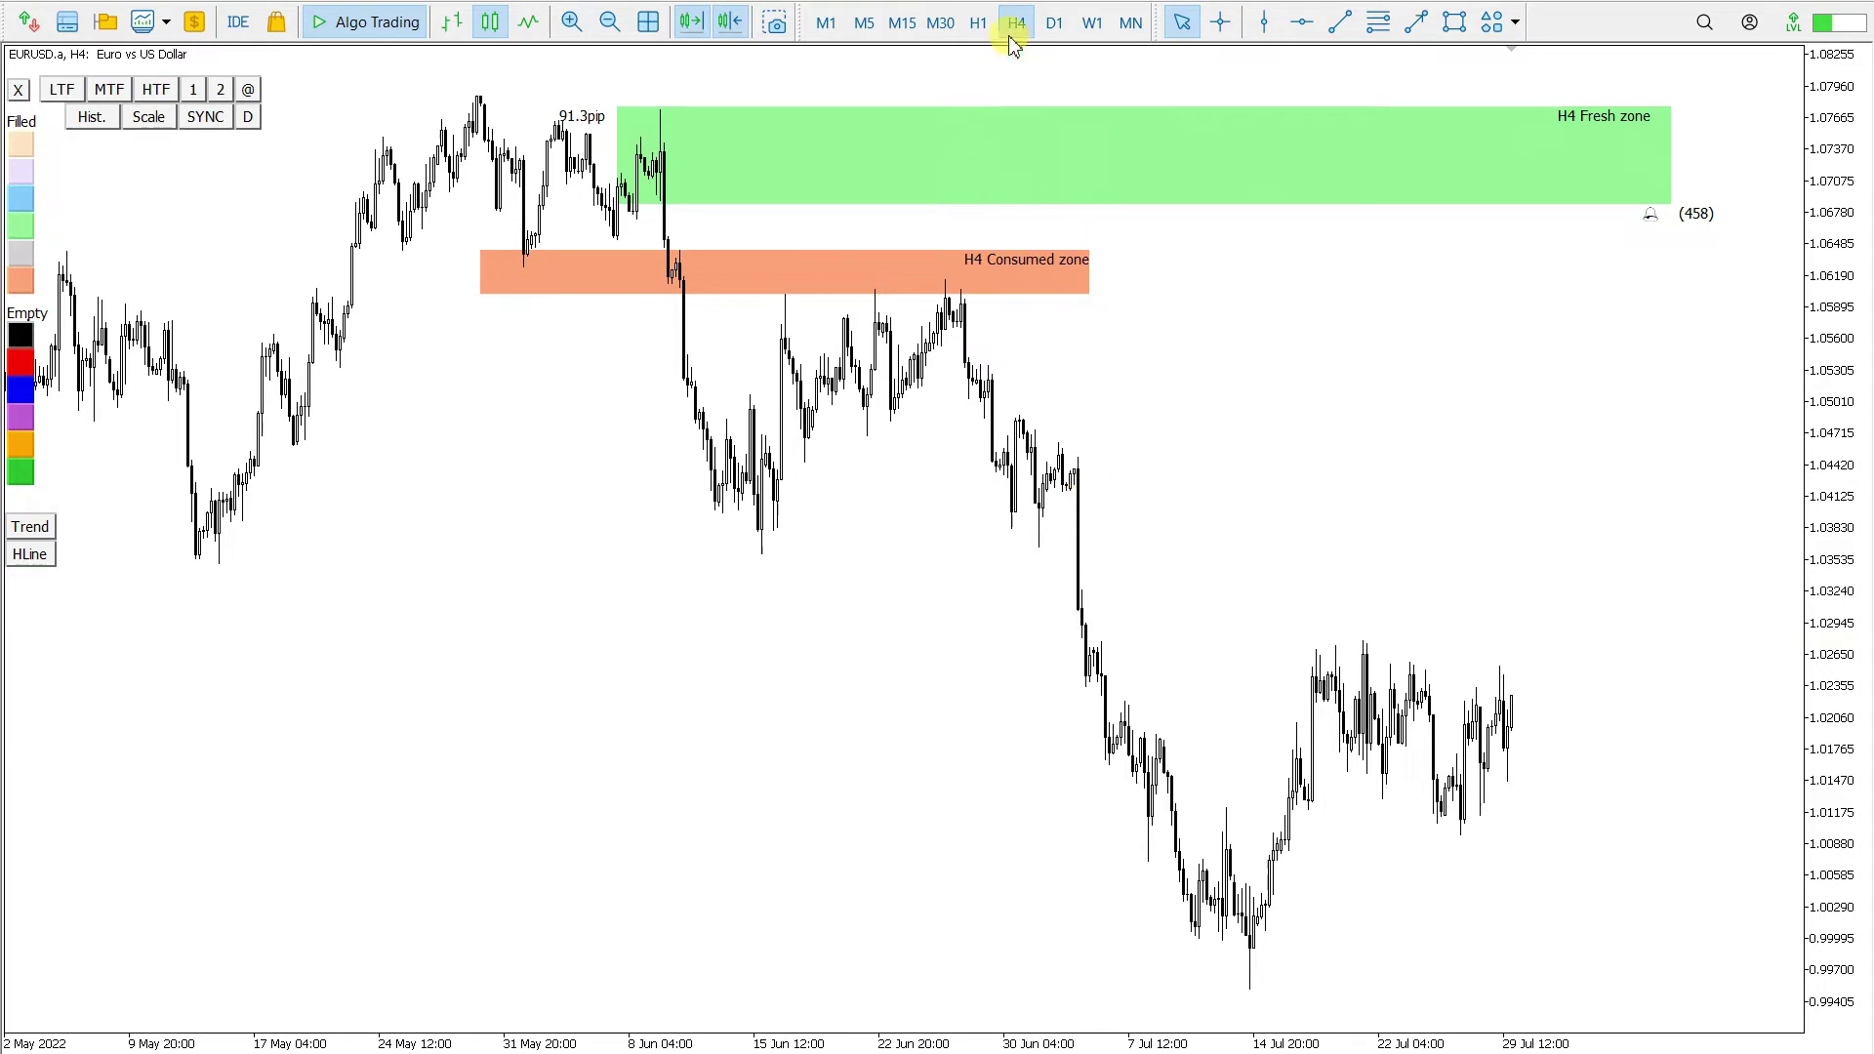
click(979, 23)
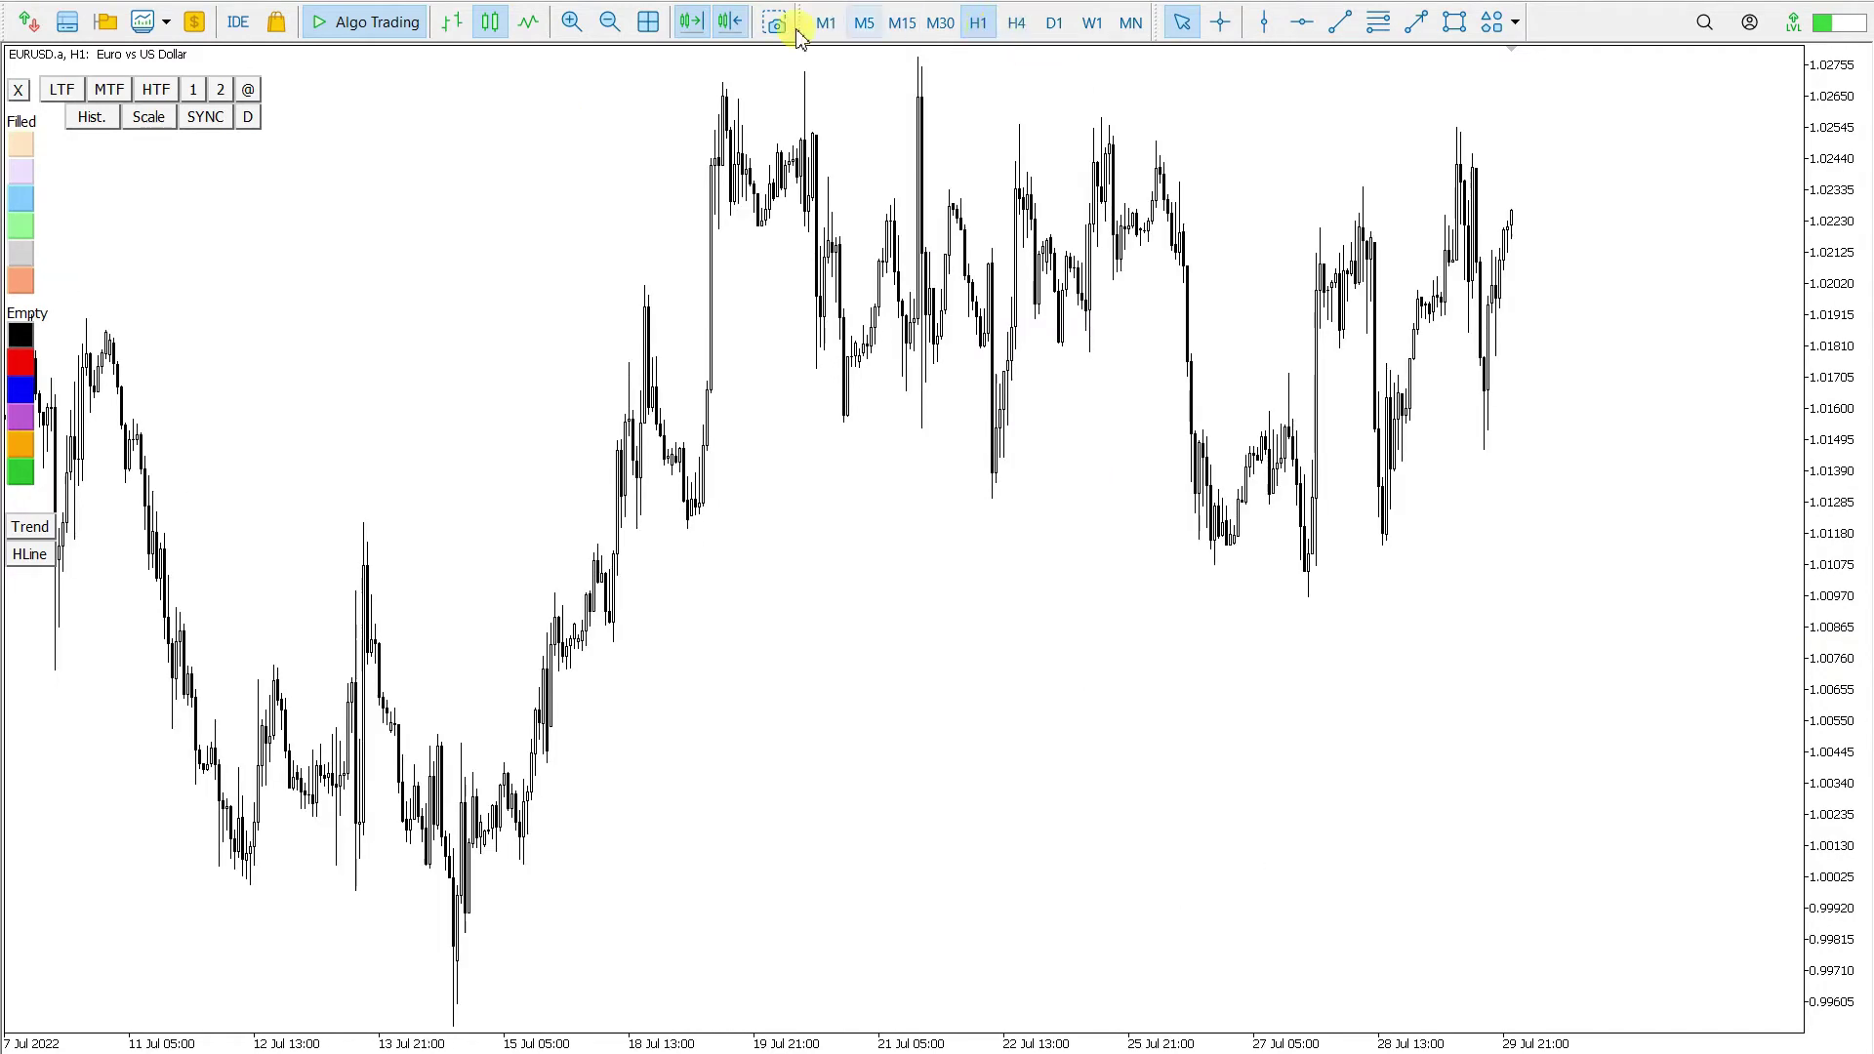
click(607, 23)
click(605, 24)
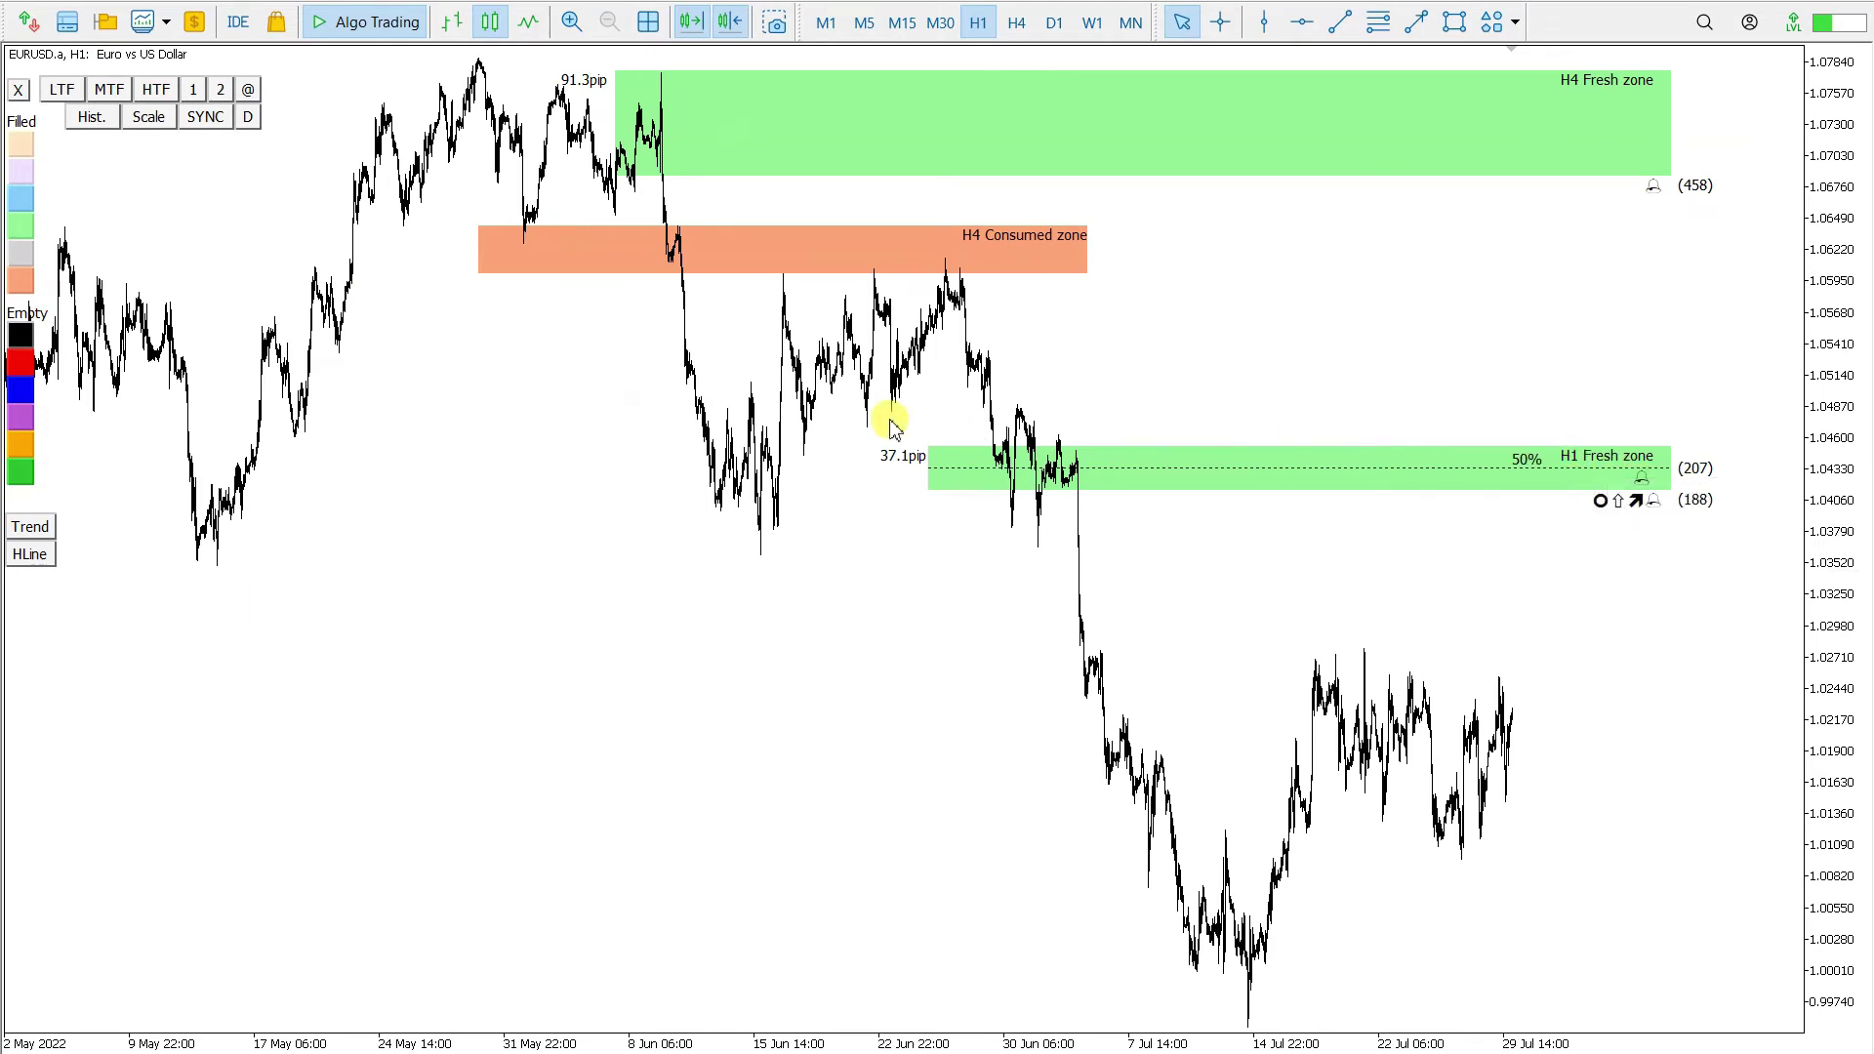
Check the "TF visibility for newly created rectangle & trendline" input and its options in the Trading box indicator's settings, and close them
right_click(537, 398)
click(660, 536)
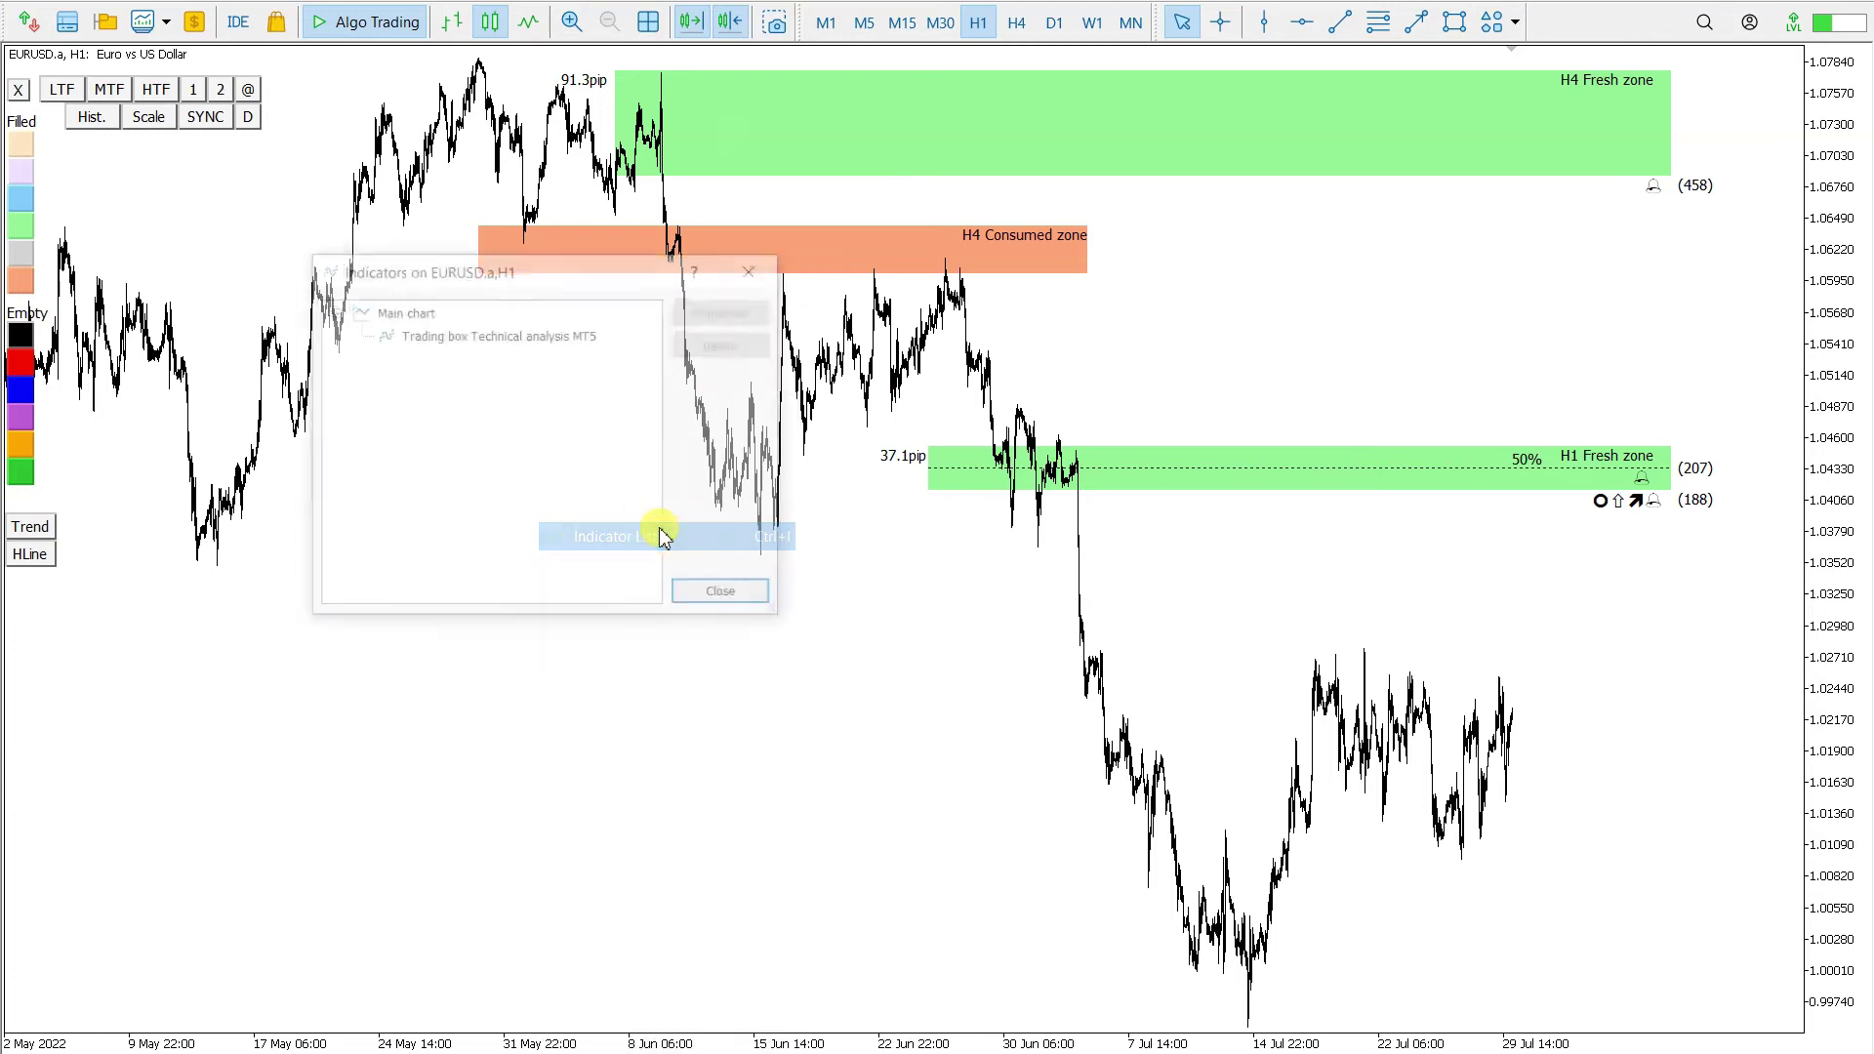
double_click(481, 336)
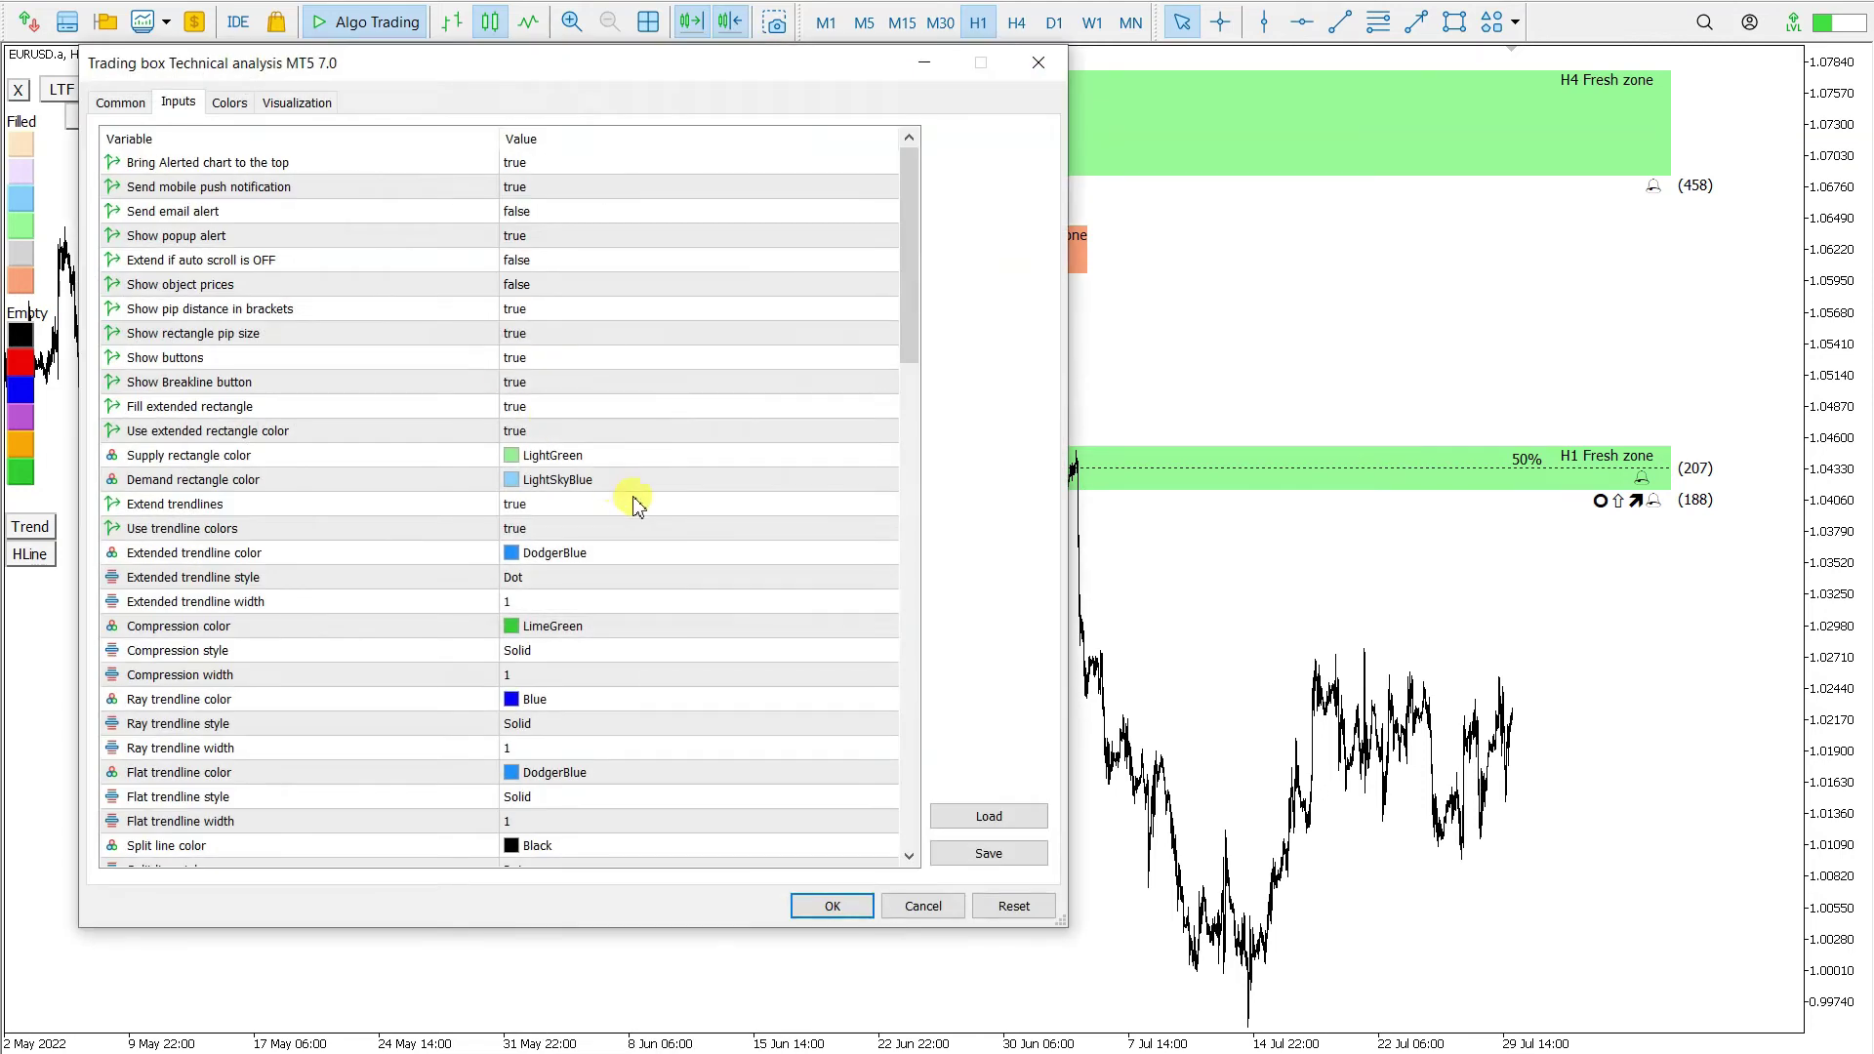
scroll(640, 503, down, 8)
scroll(644, 509, down, 4)
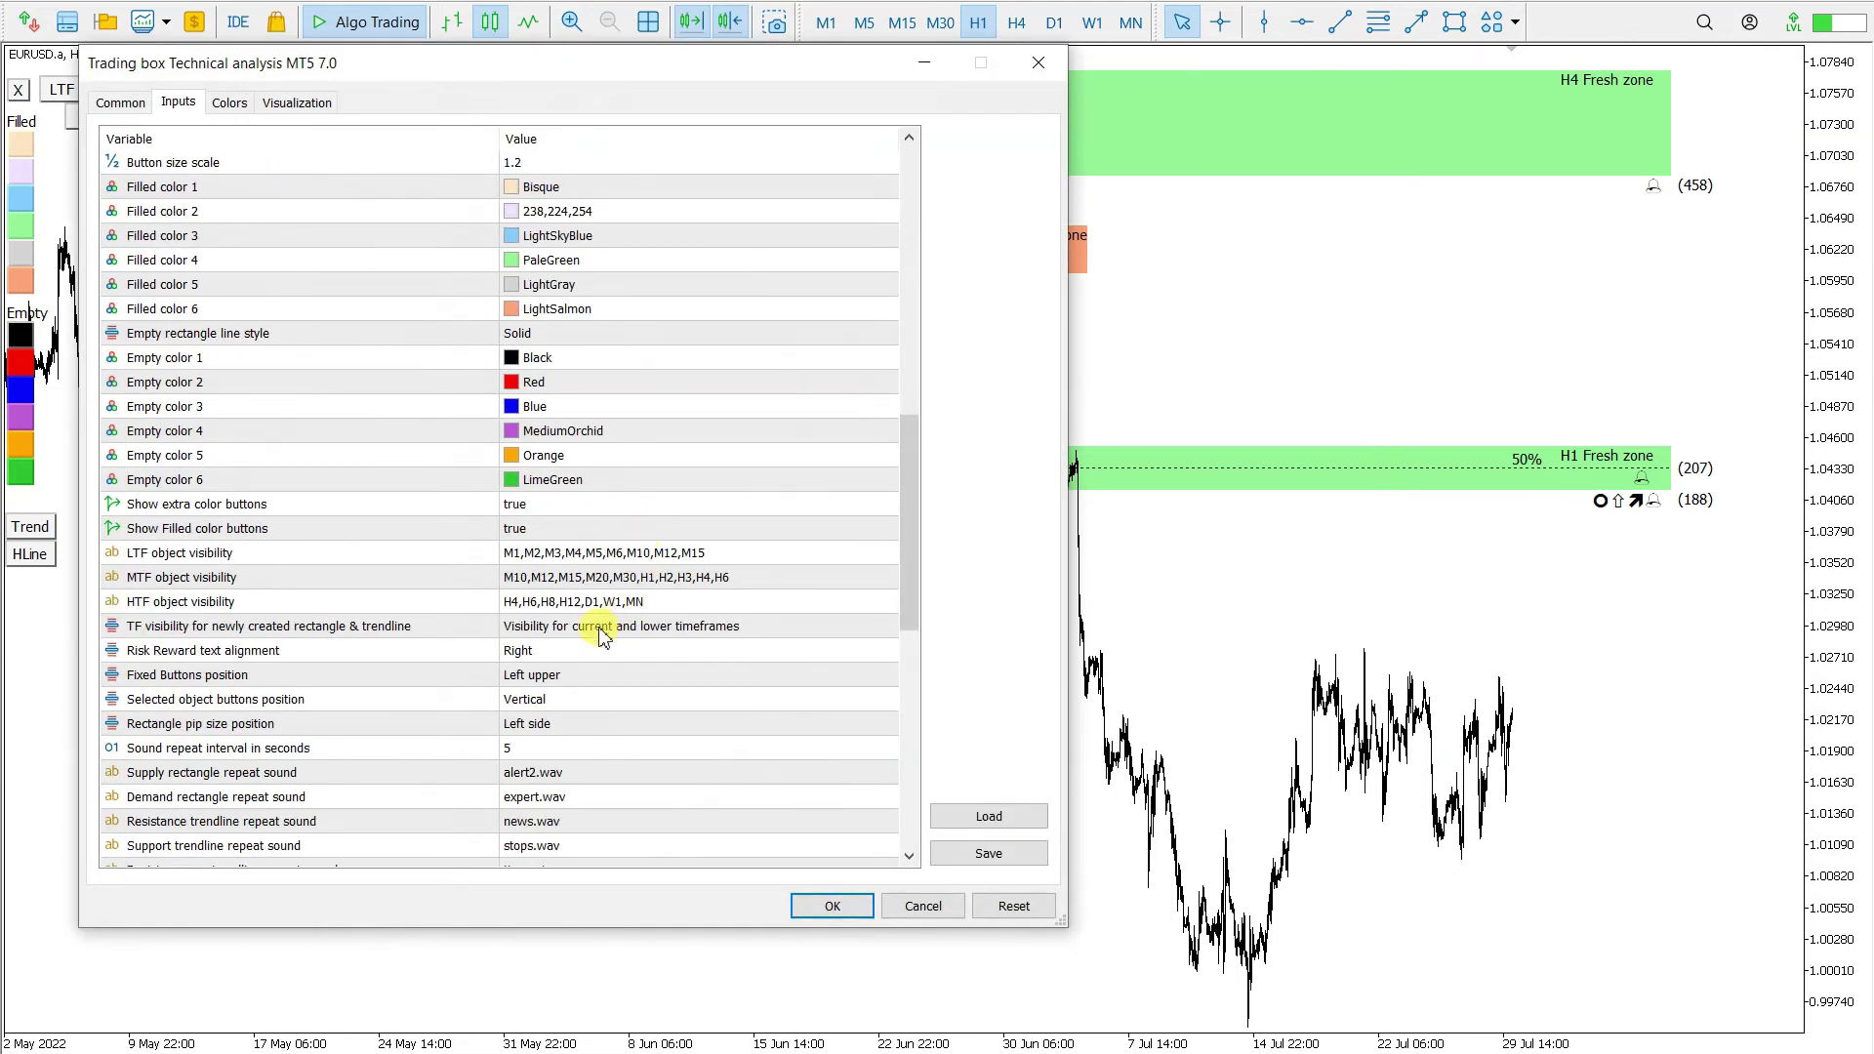
click(549, 633)
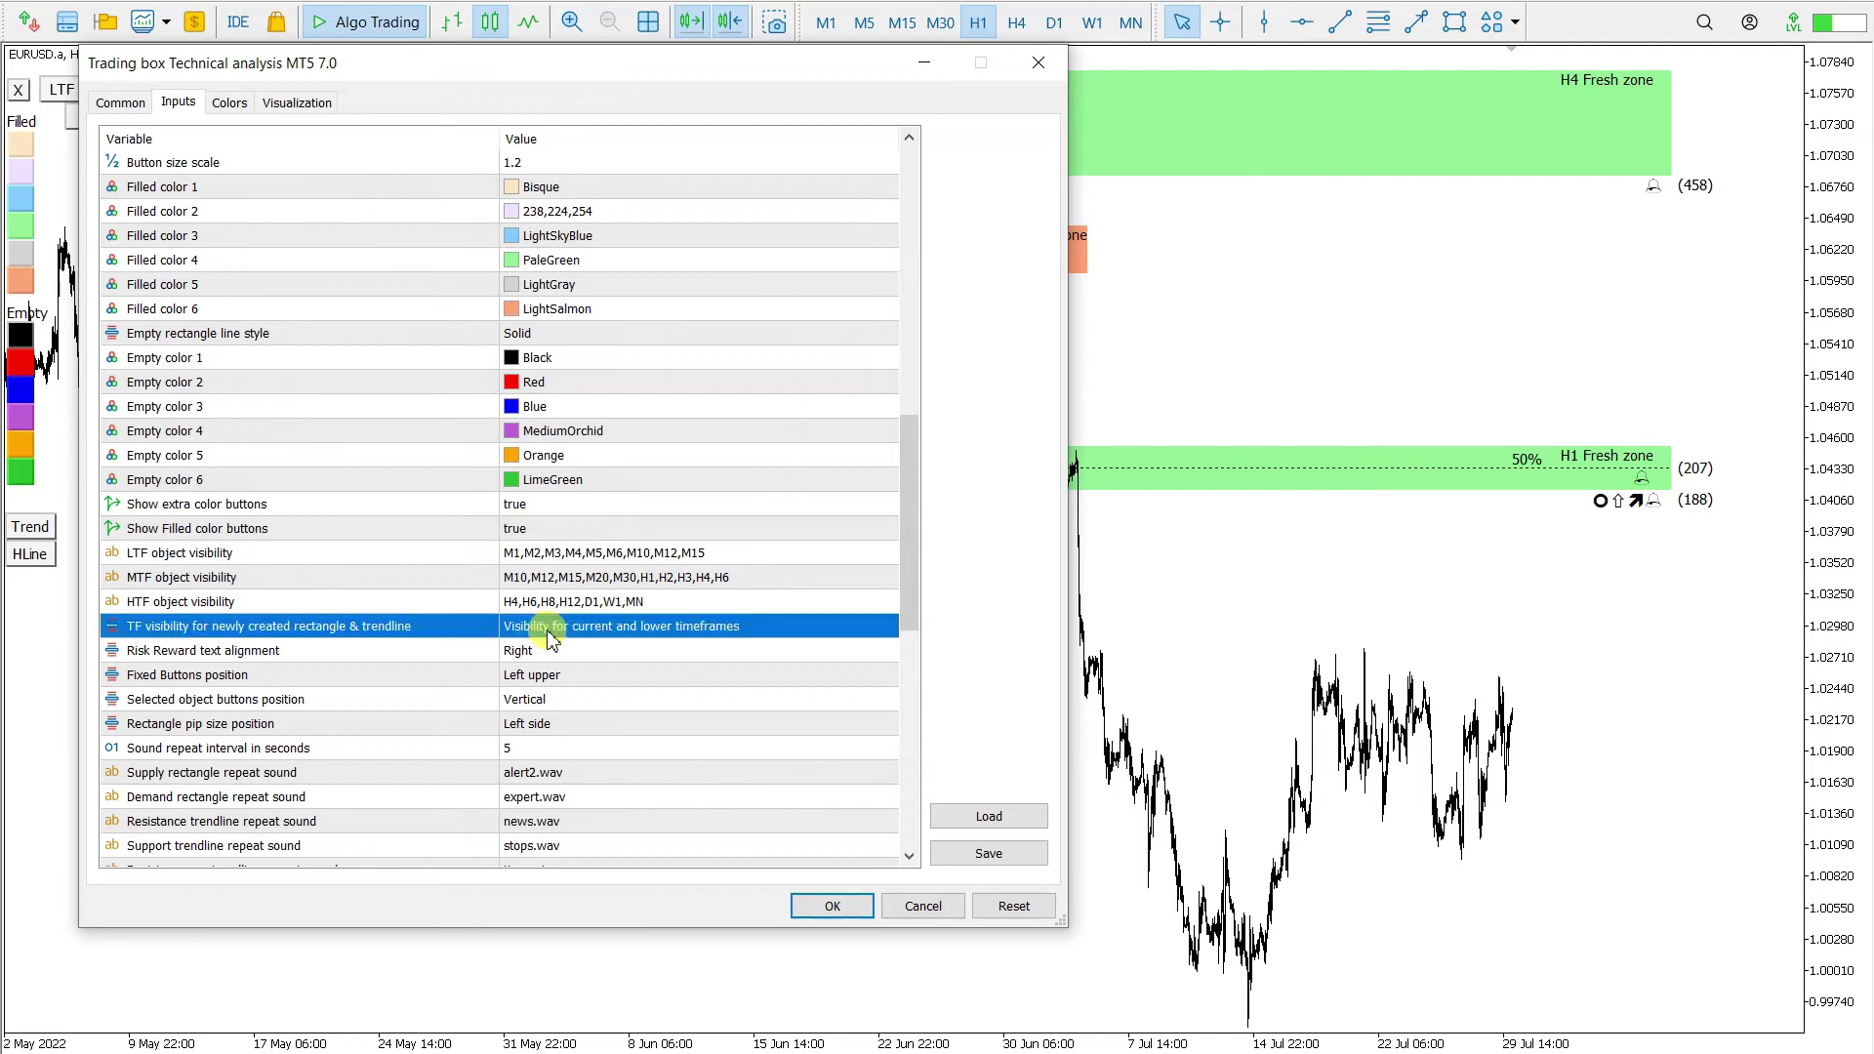
click(639, 636)
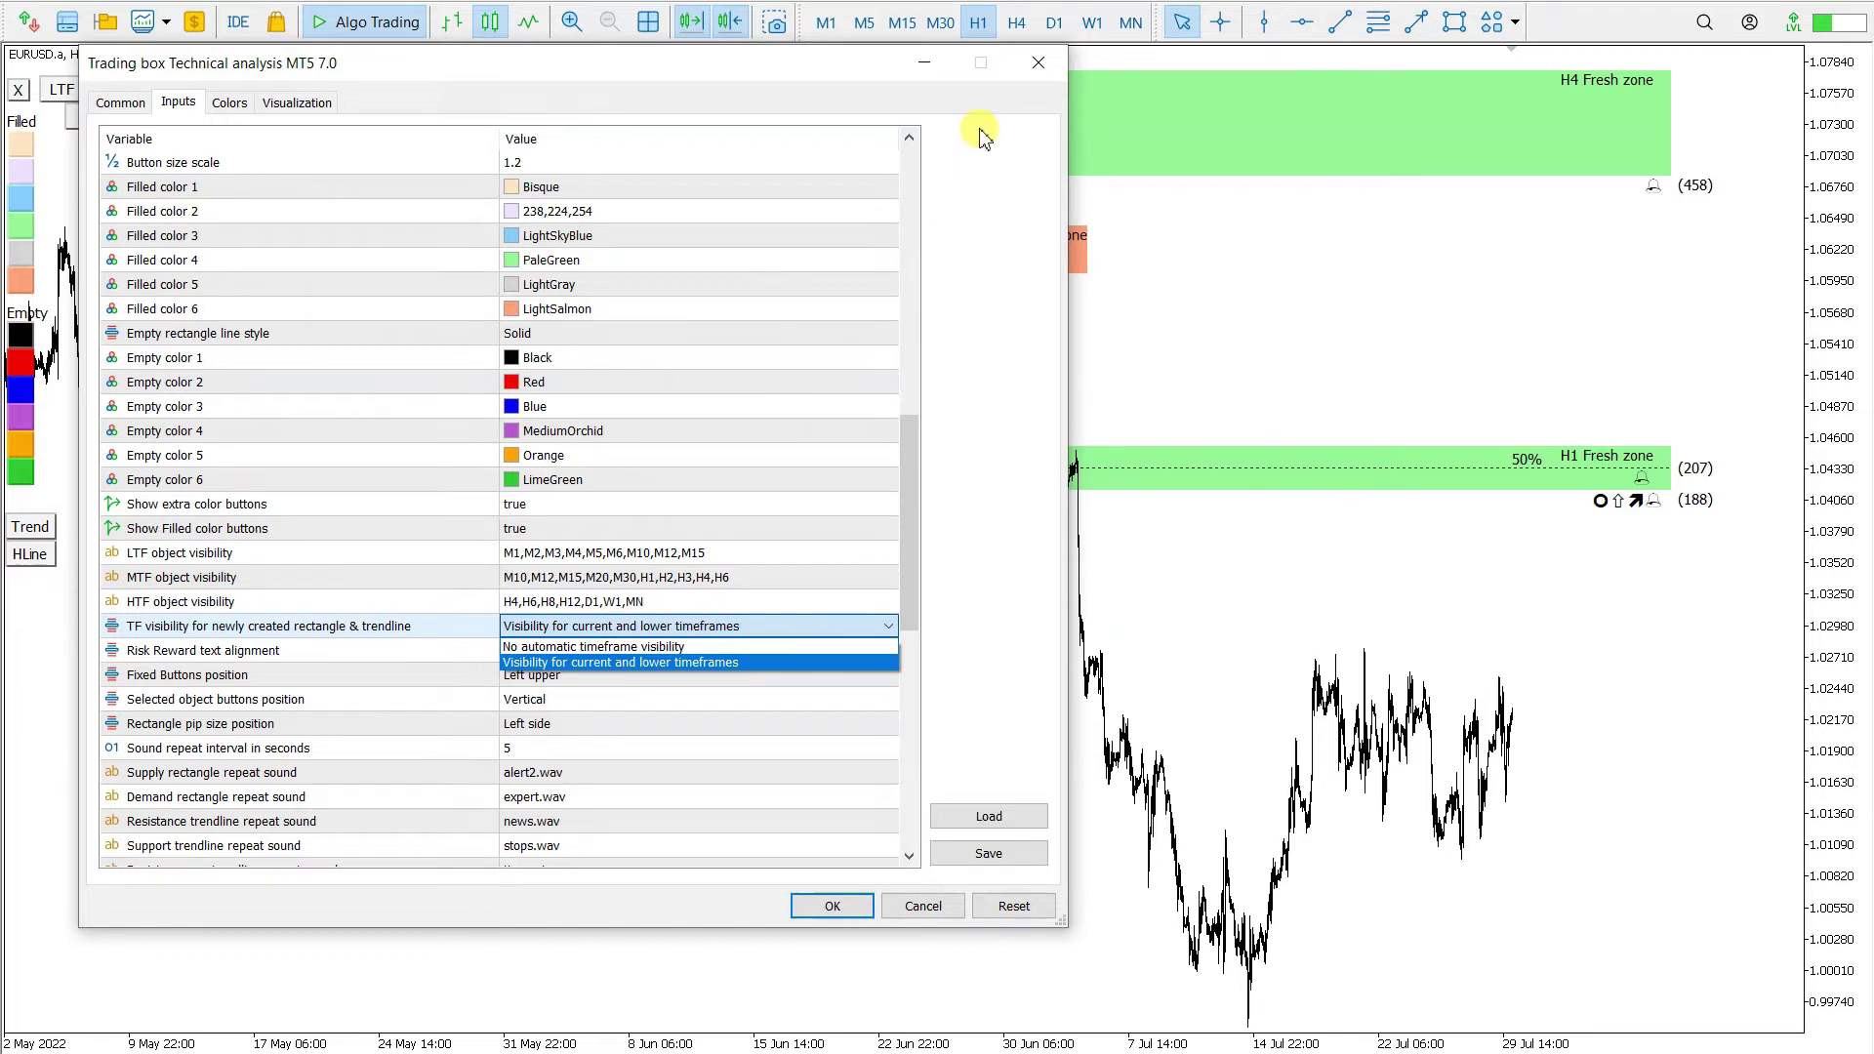
click(1024, 67)
click(1024, 66)
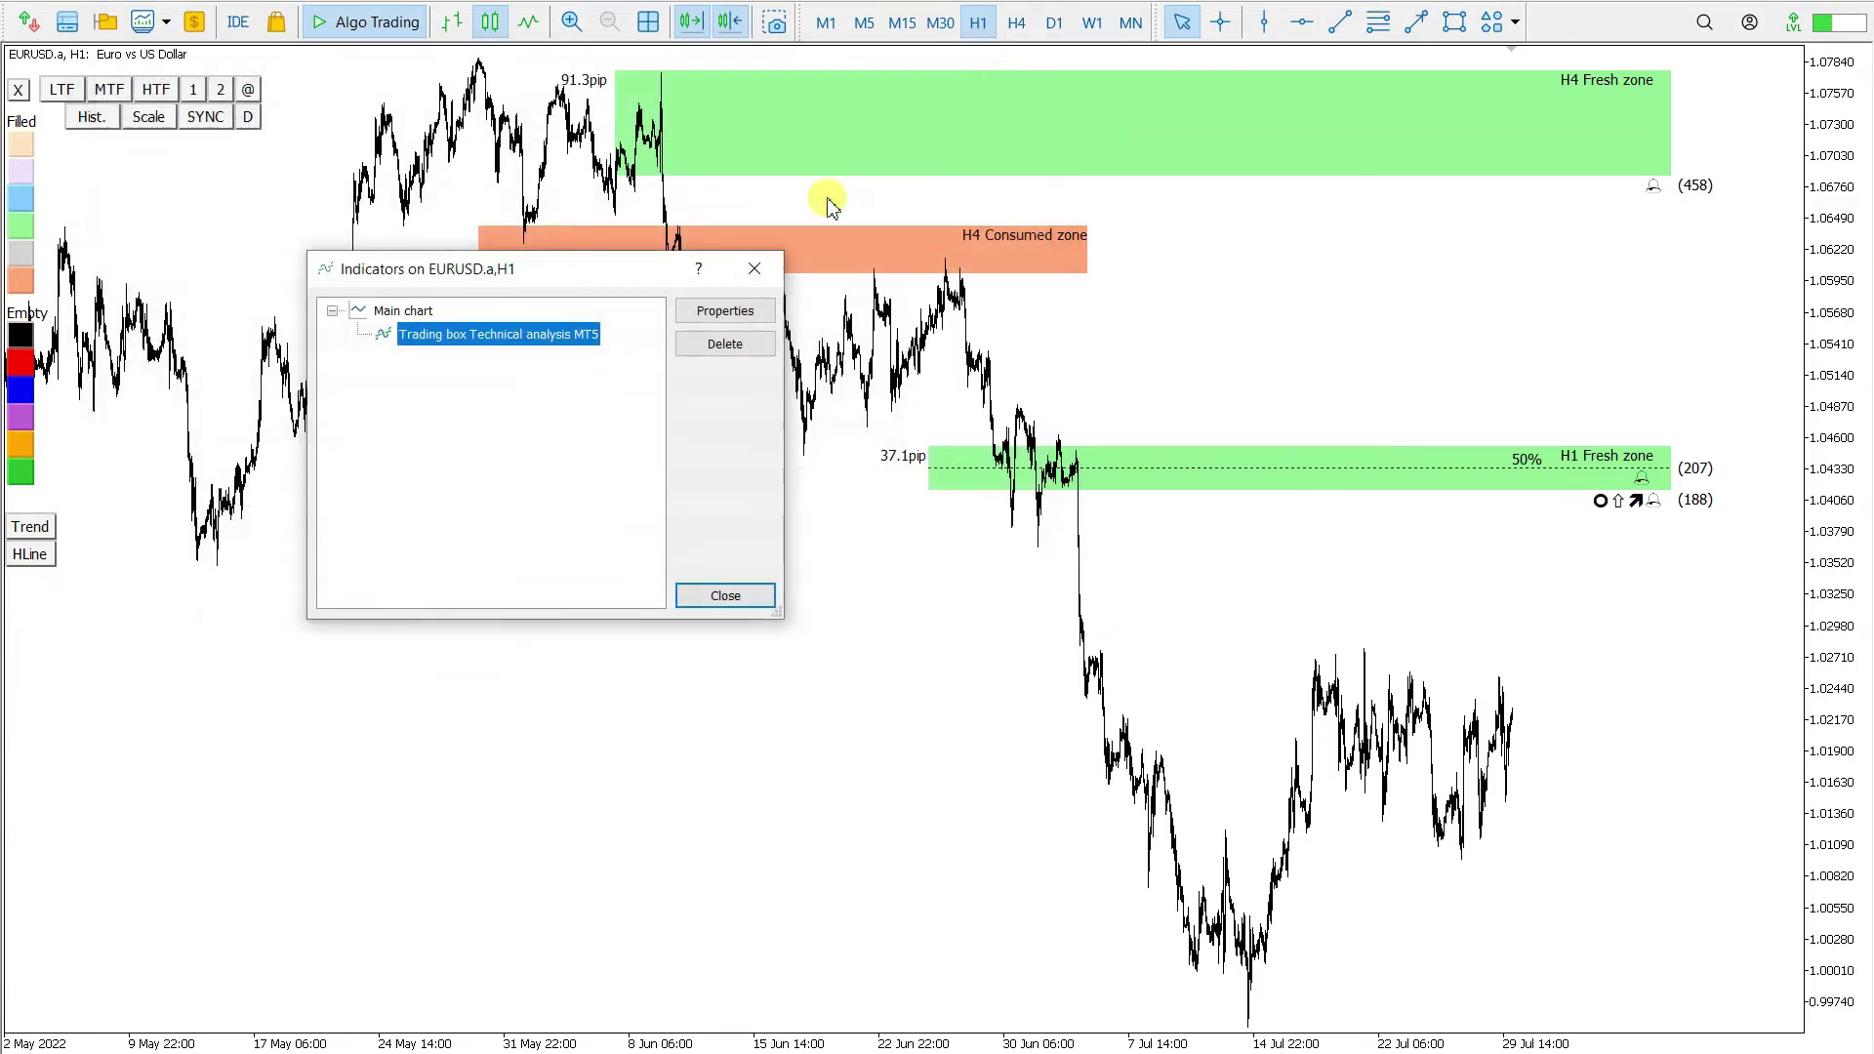
click(755, 268)
Compare the labelled zones shown on M30, H1 and H4, ending on H1 with all zones in view
click(943, 22)
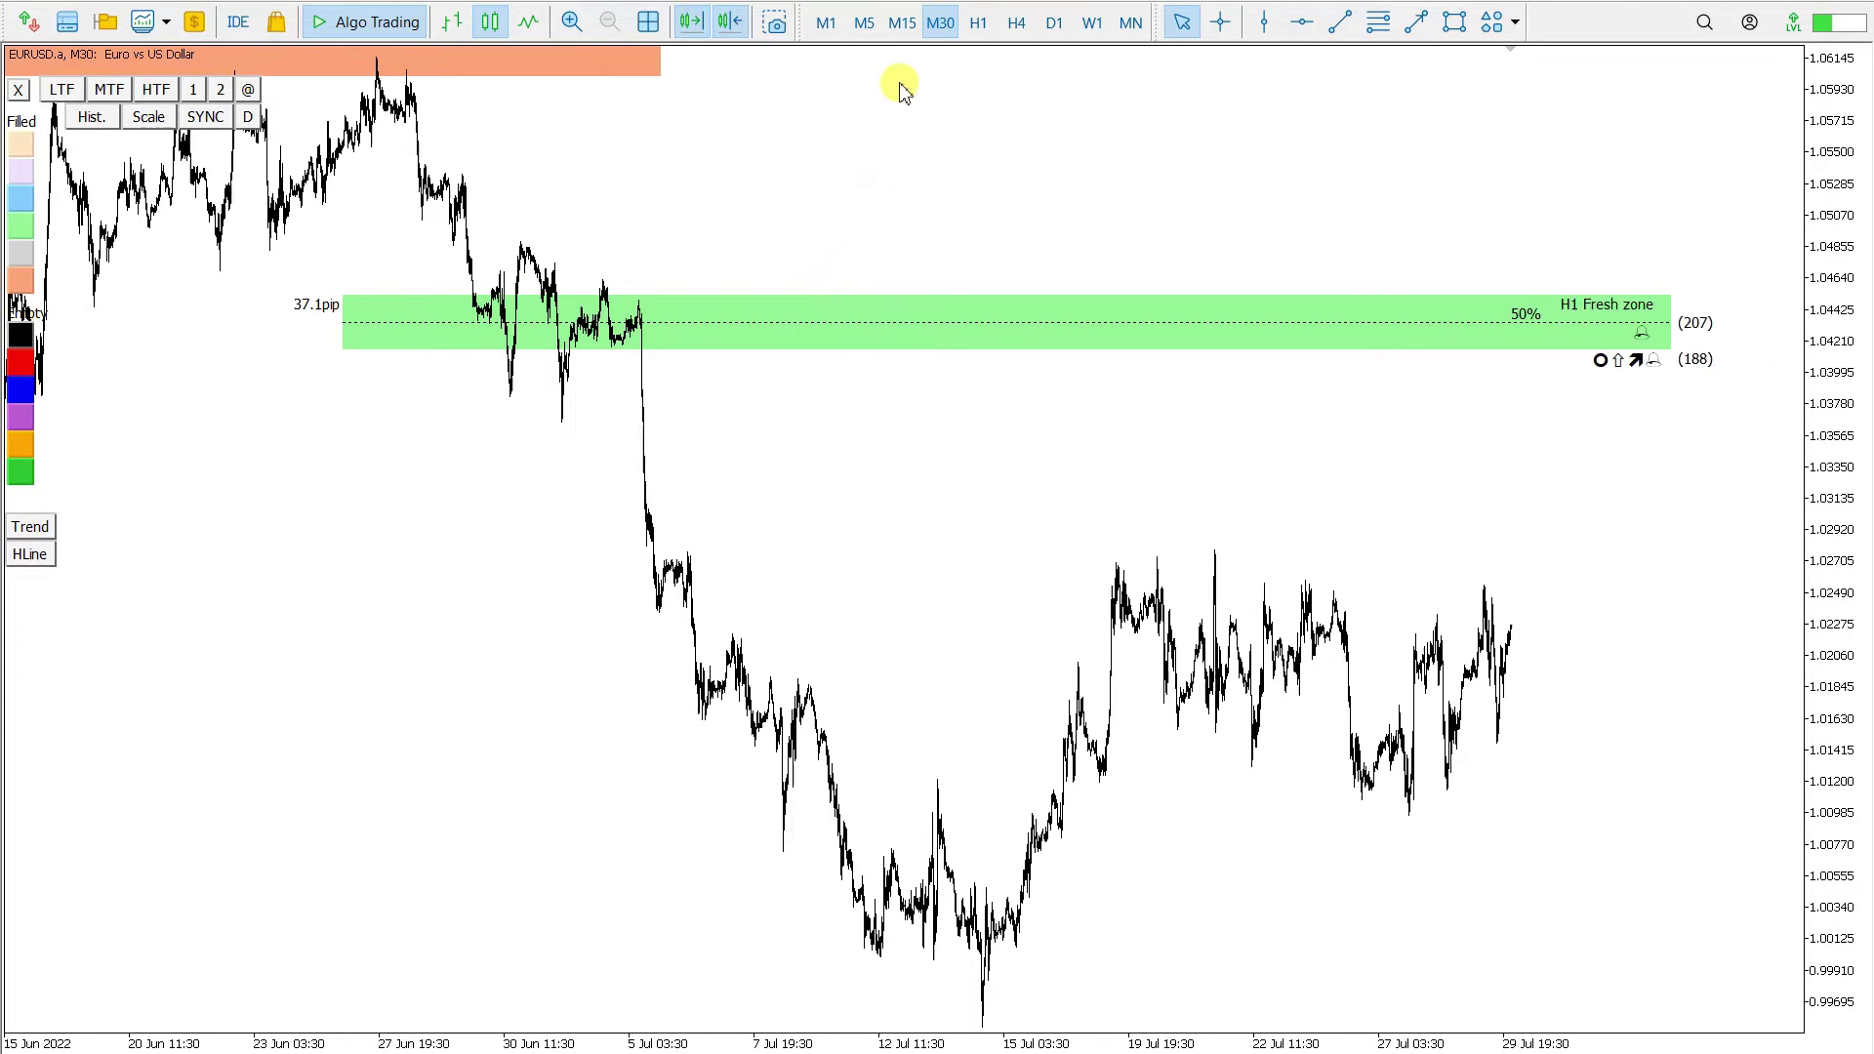
click(976, 22)
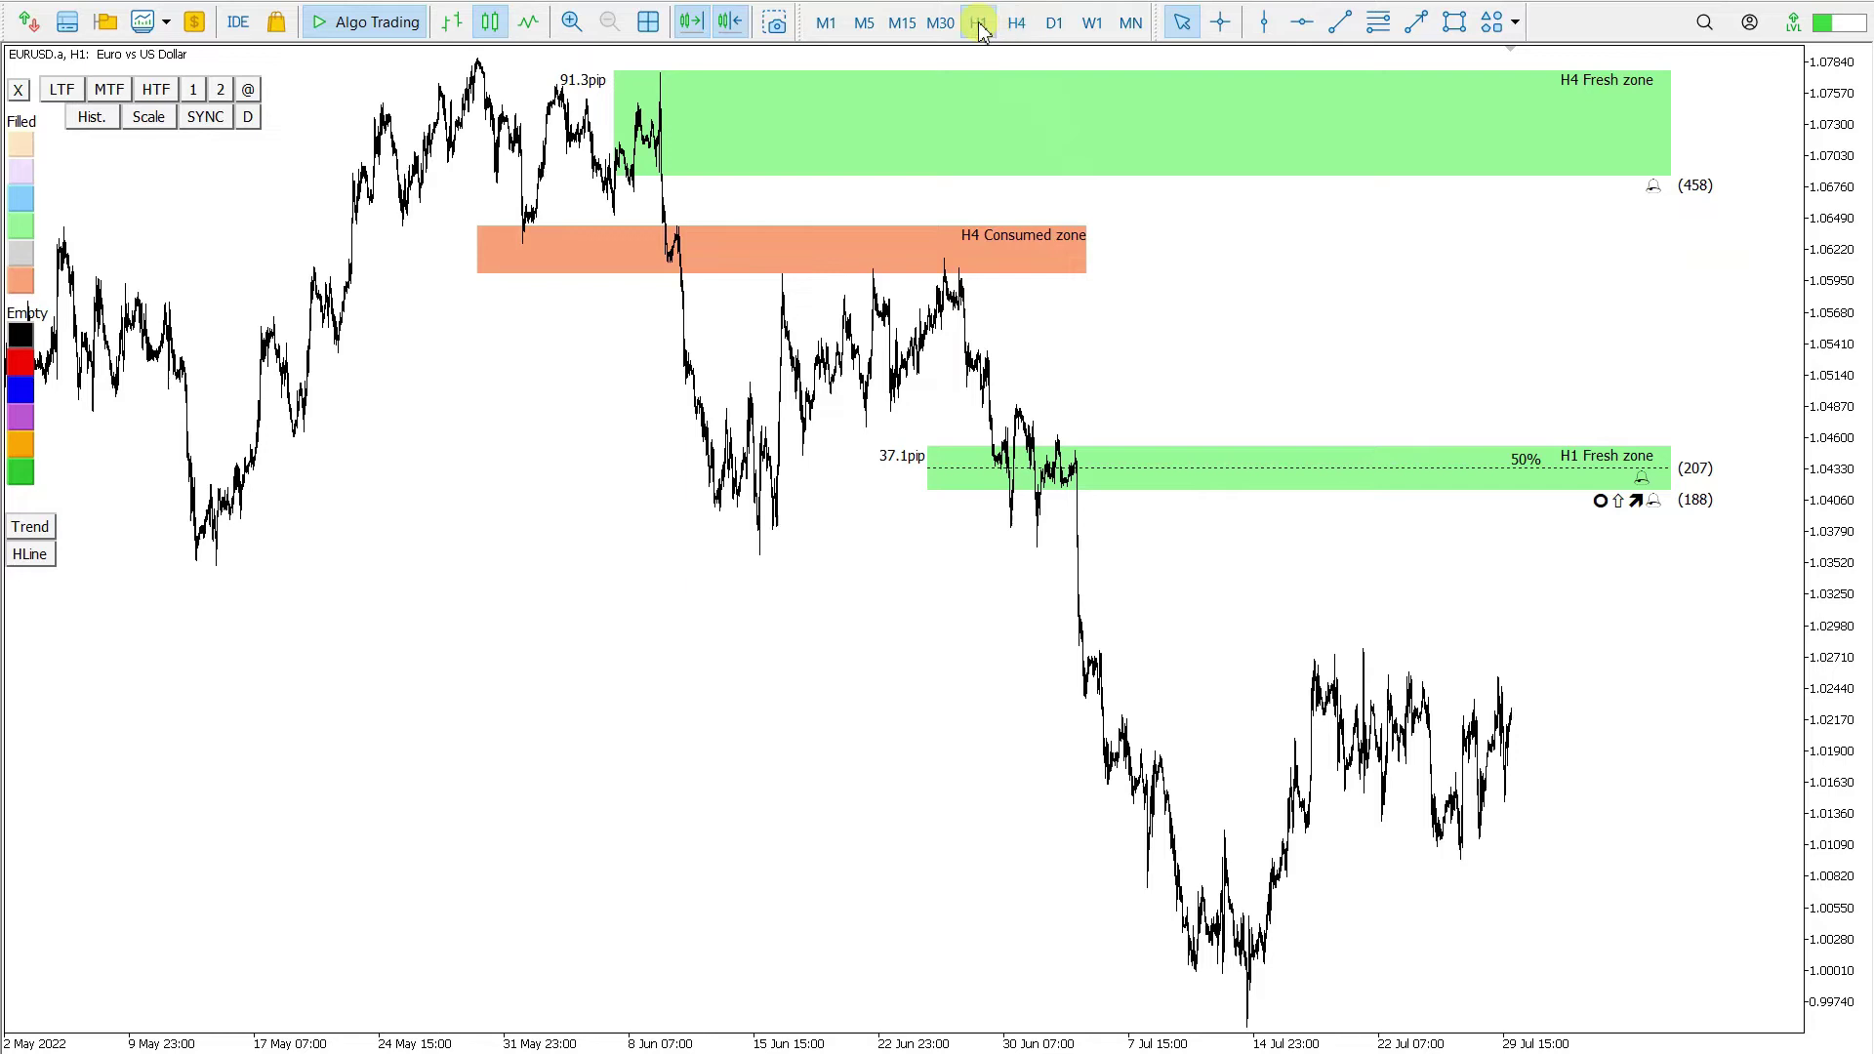
click(1018, 25)
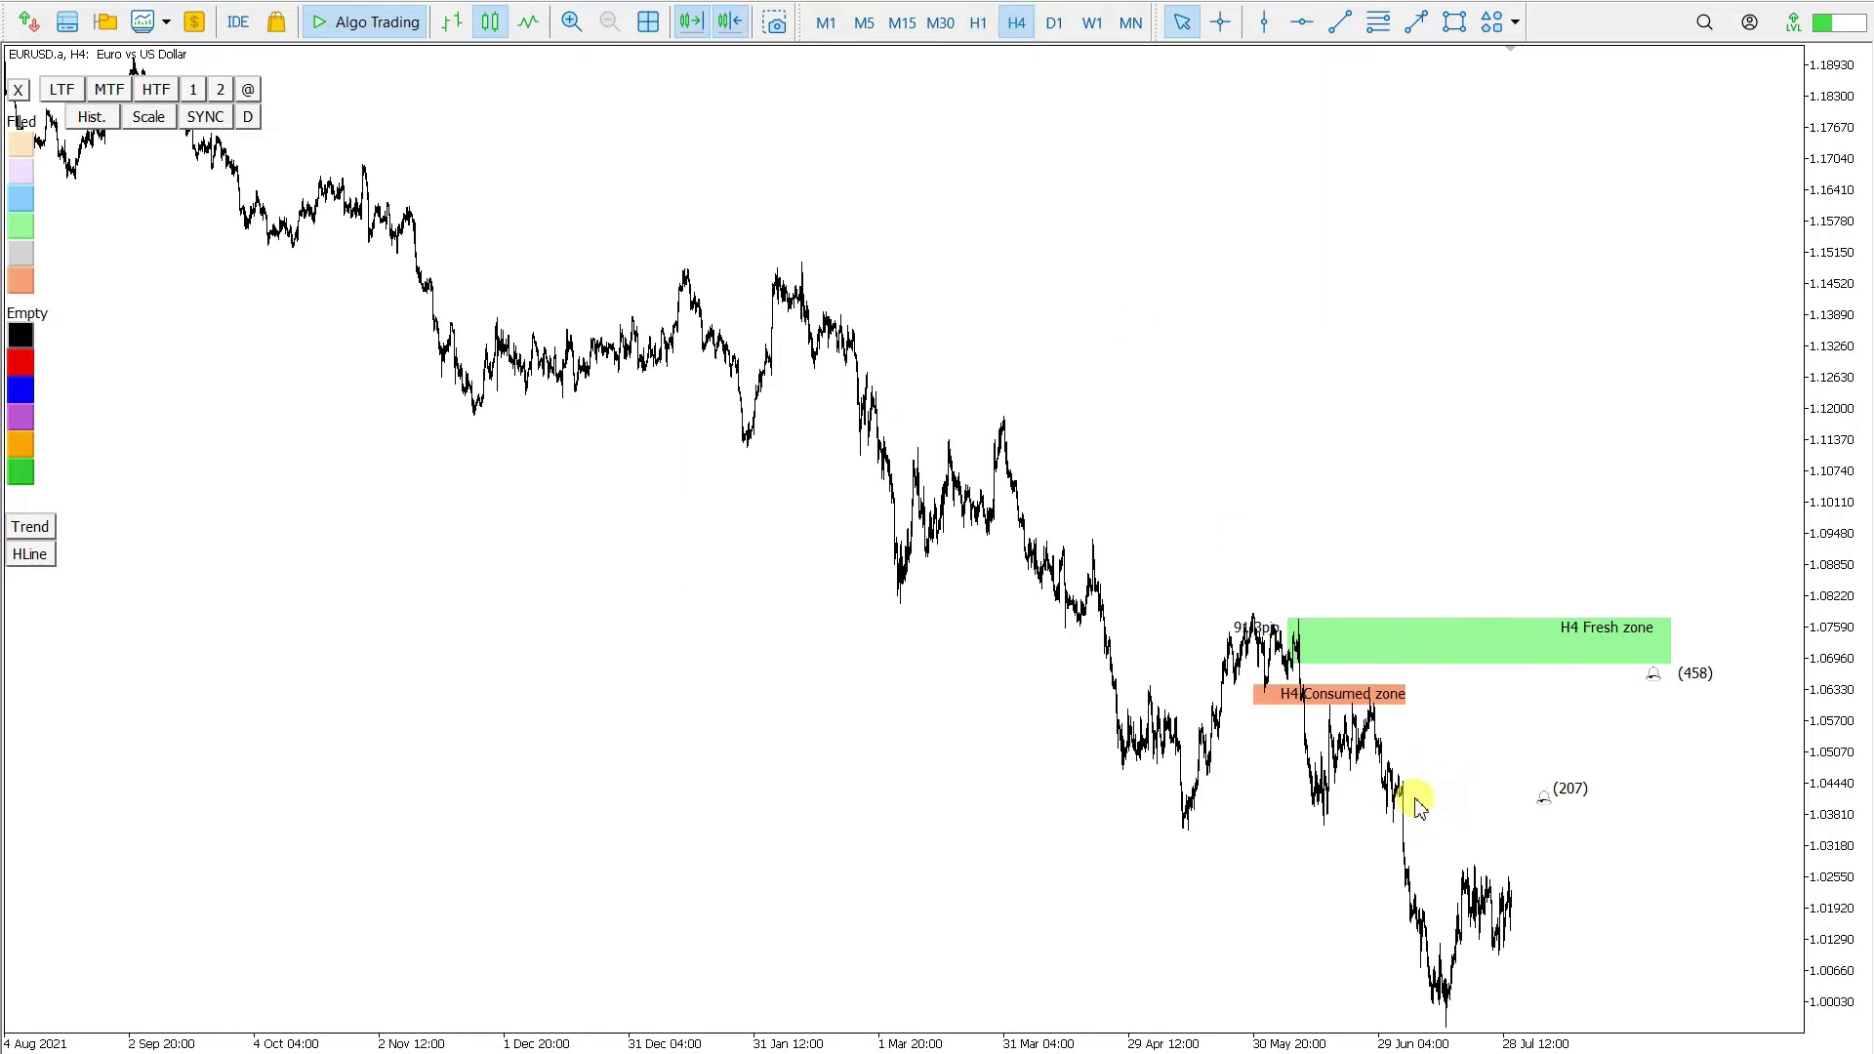
click(572, 22)
click(572, 22)
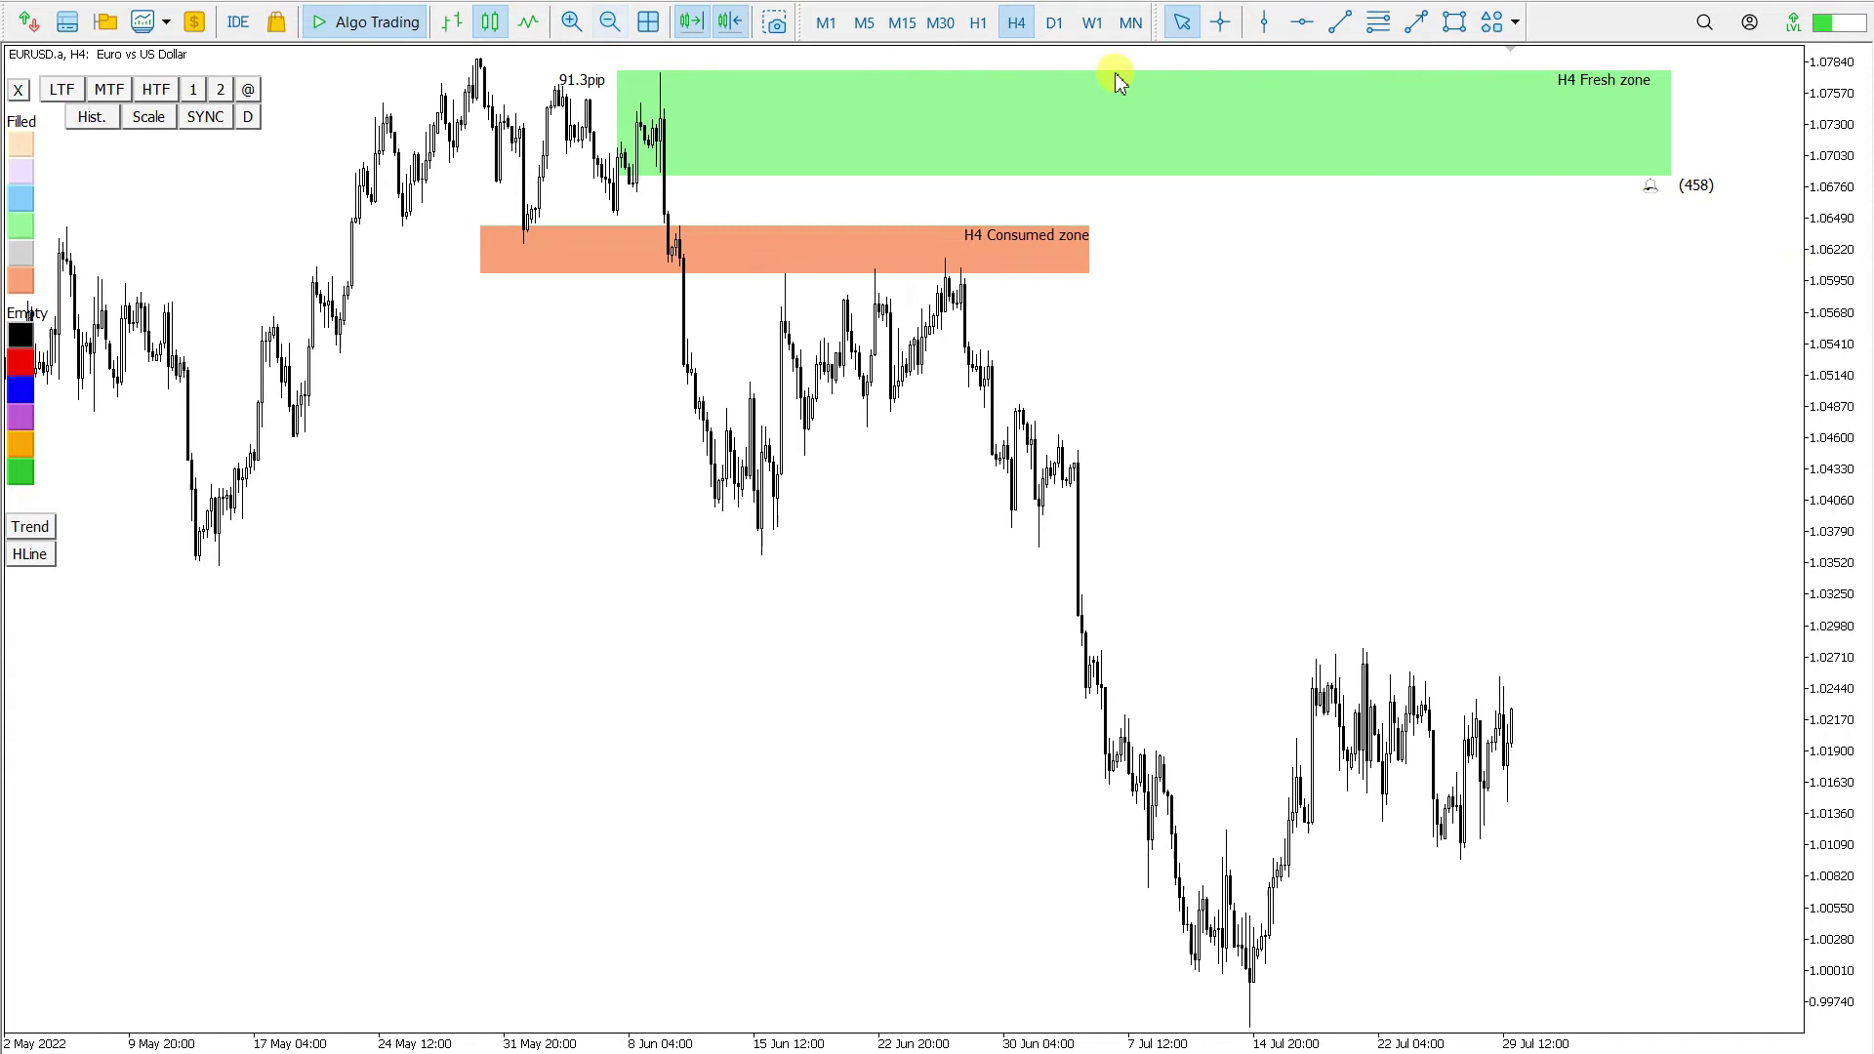
click(977, 23)
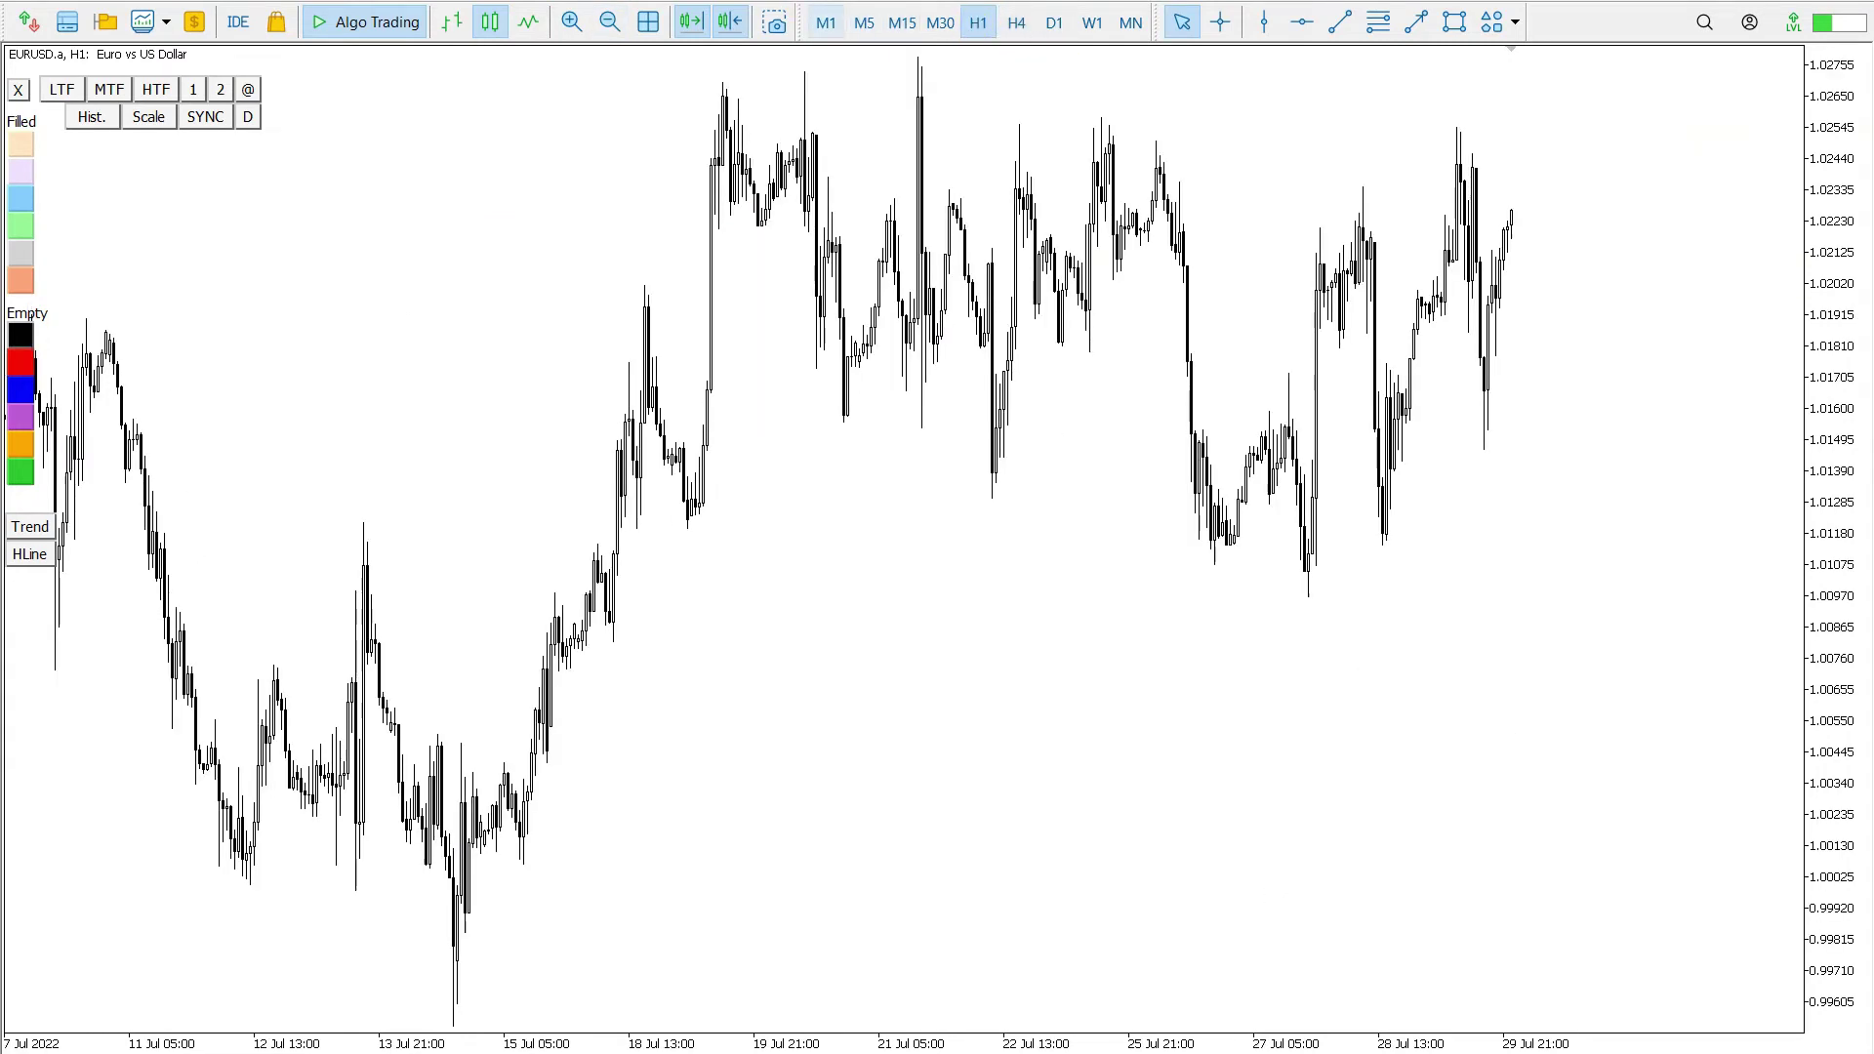
click(609, 22)
click(609, 22)
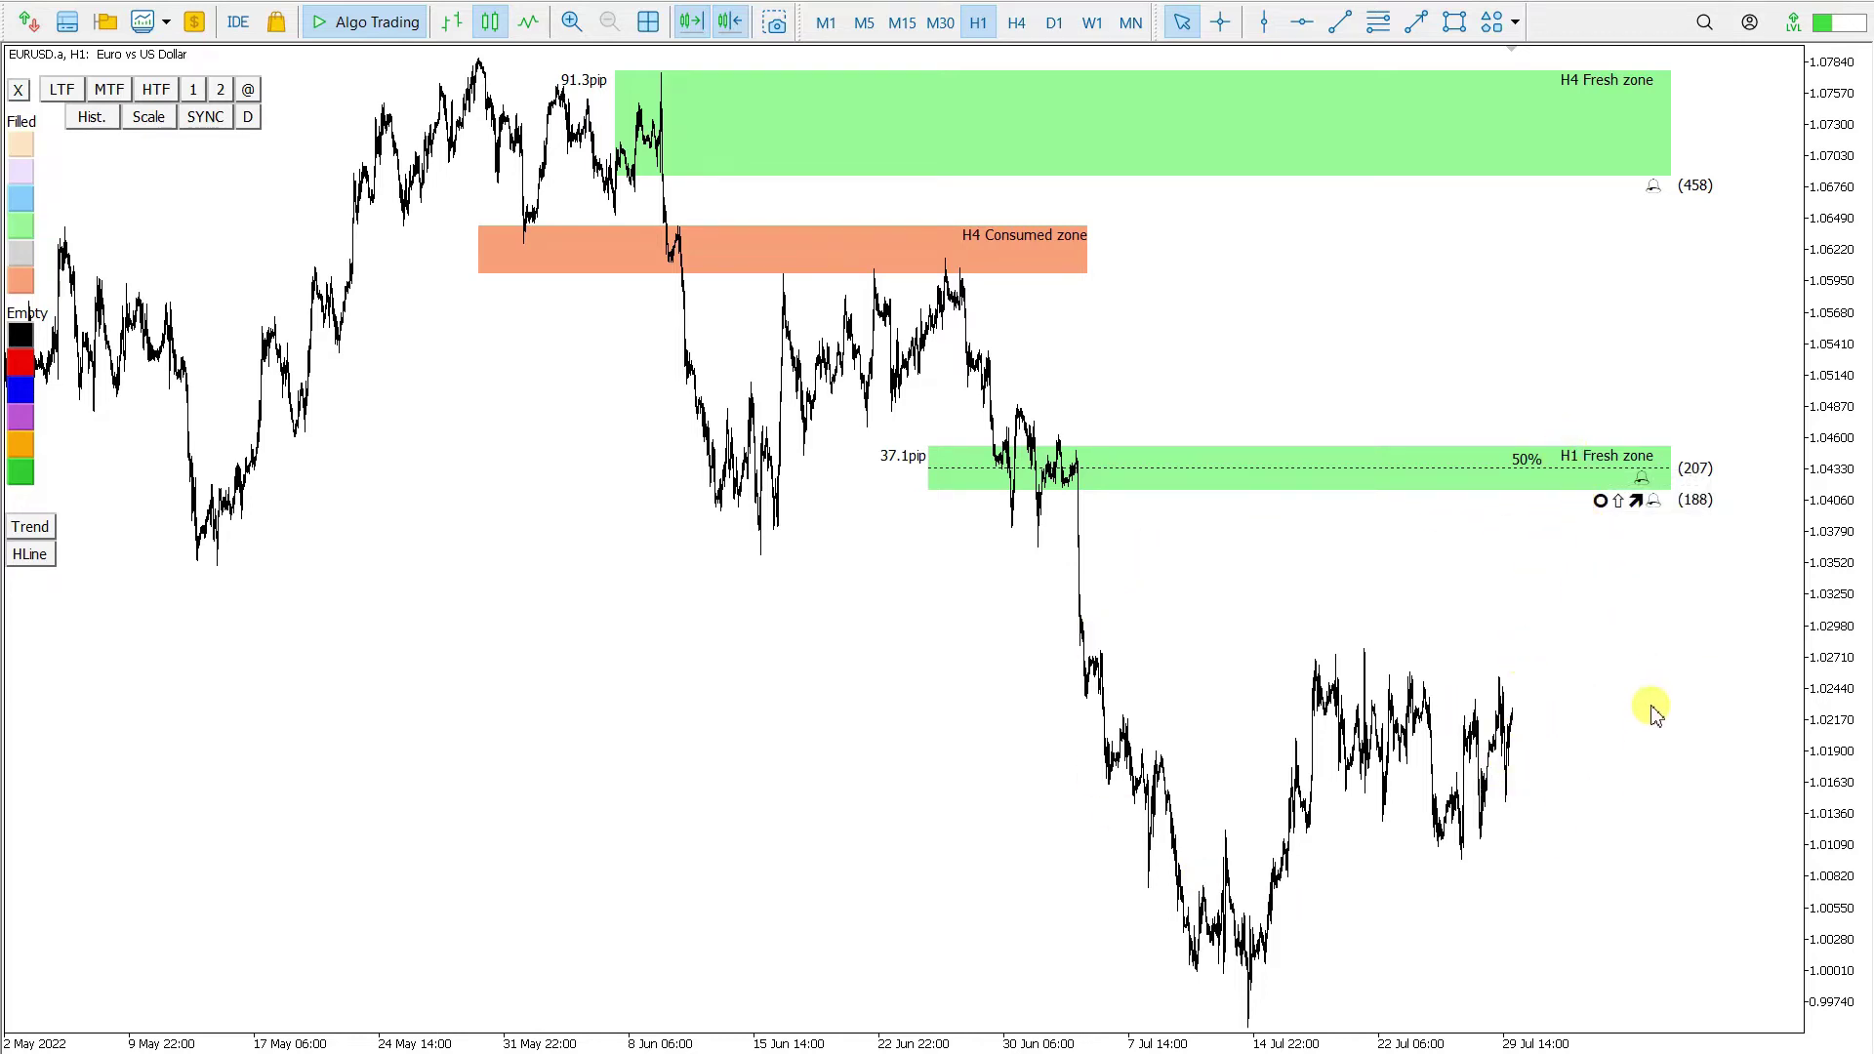
On the H4 timeframe, draw a nearly level trendline at about 1.007, starting from the swing low before the July bottom
click(1016, 22)
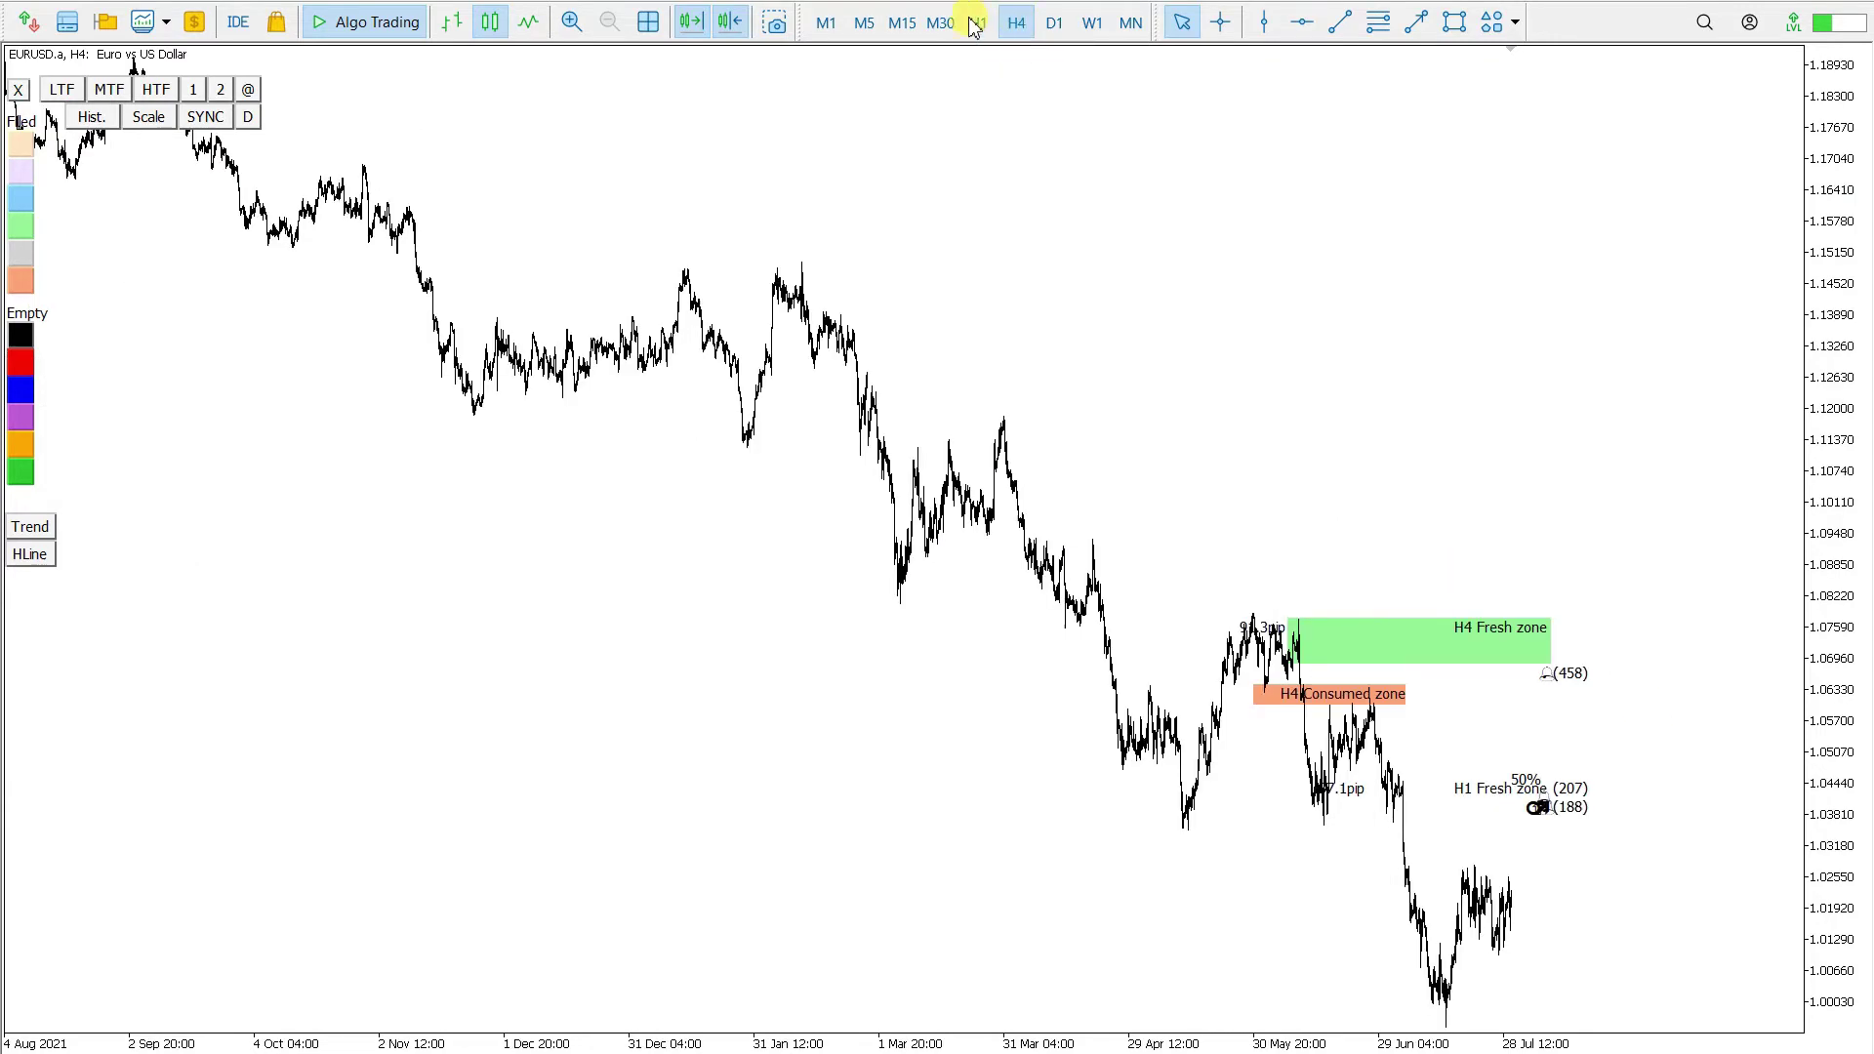
click(572, 22)
click(572, 23)
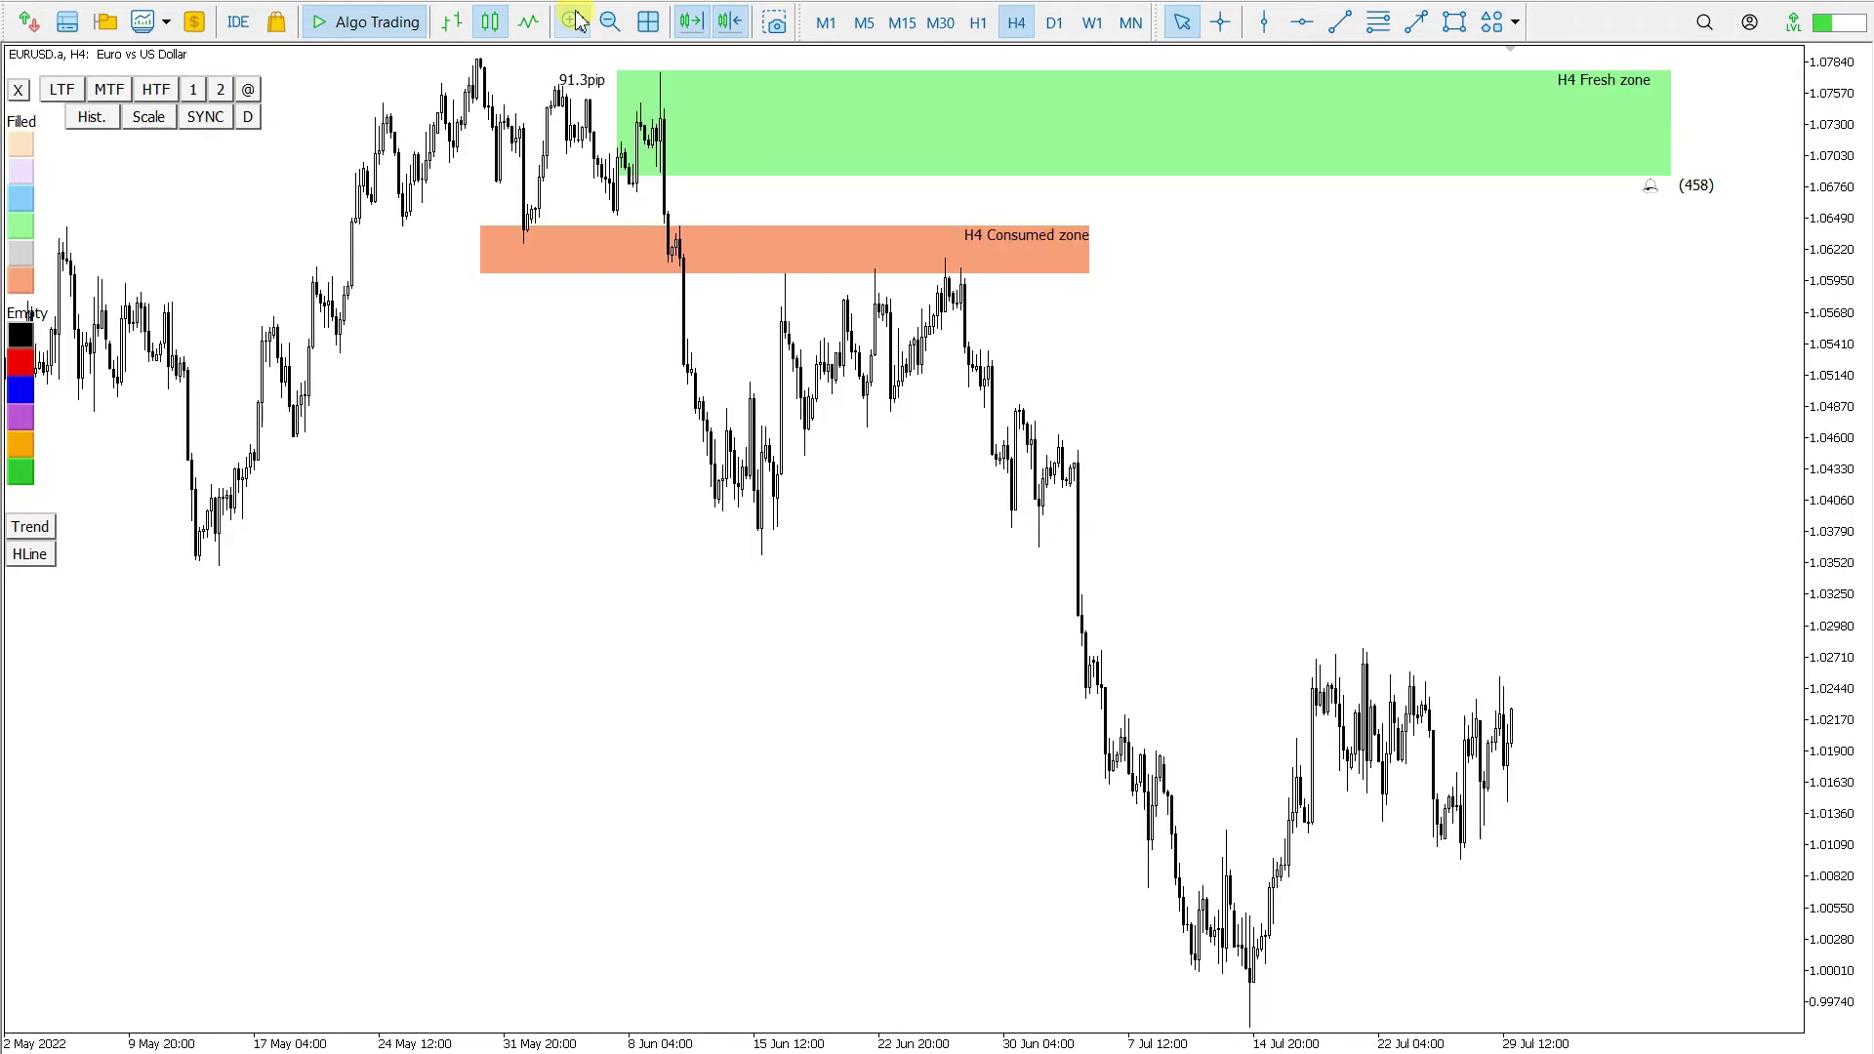
drag(1816, 322, 1817, 363)
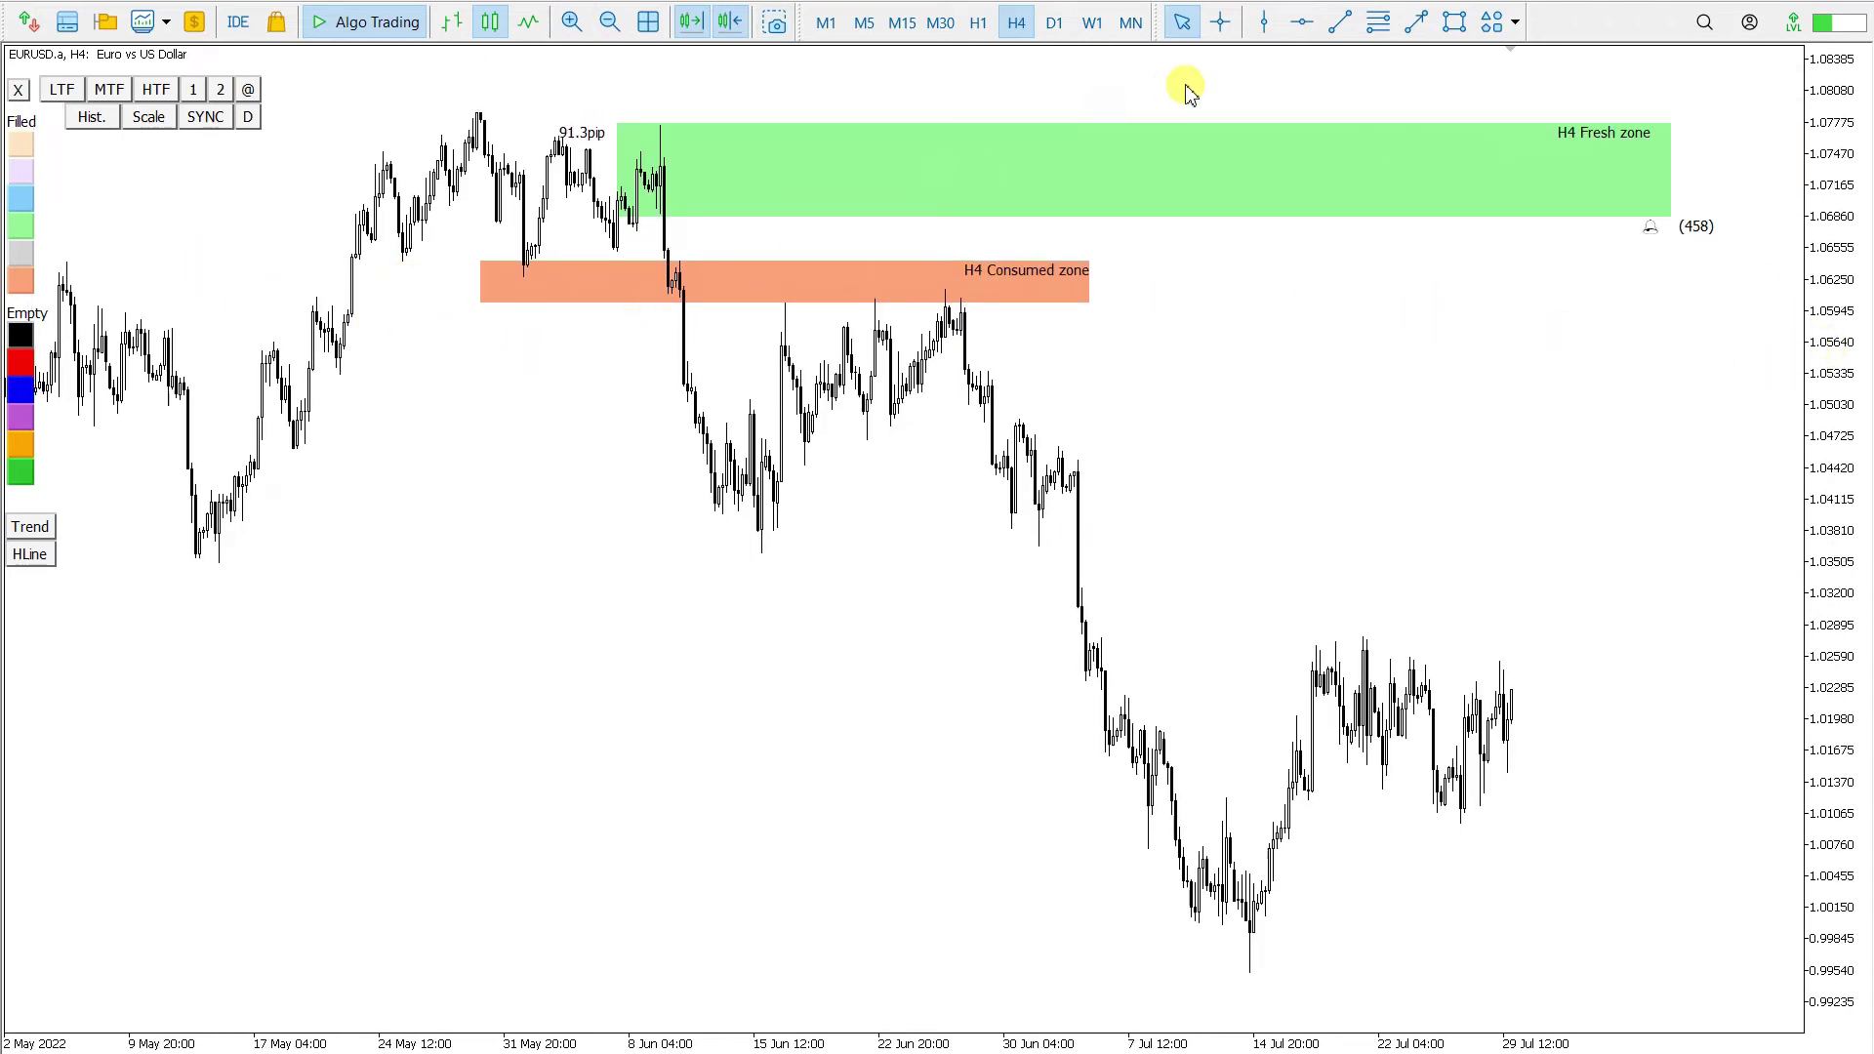
click(1345, 24)
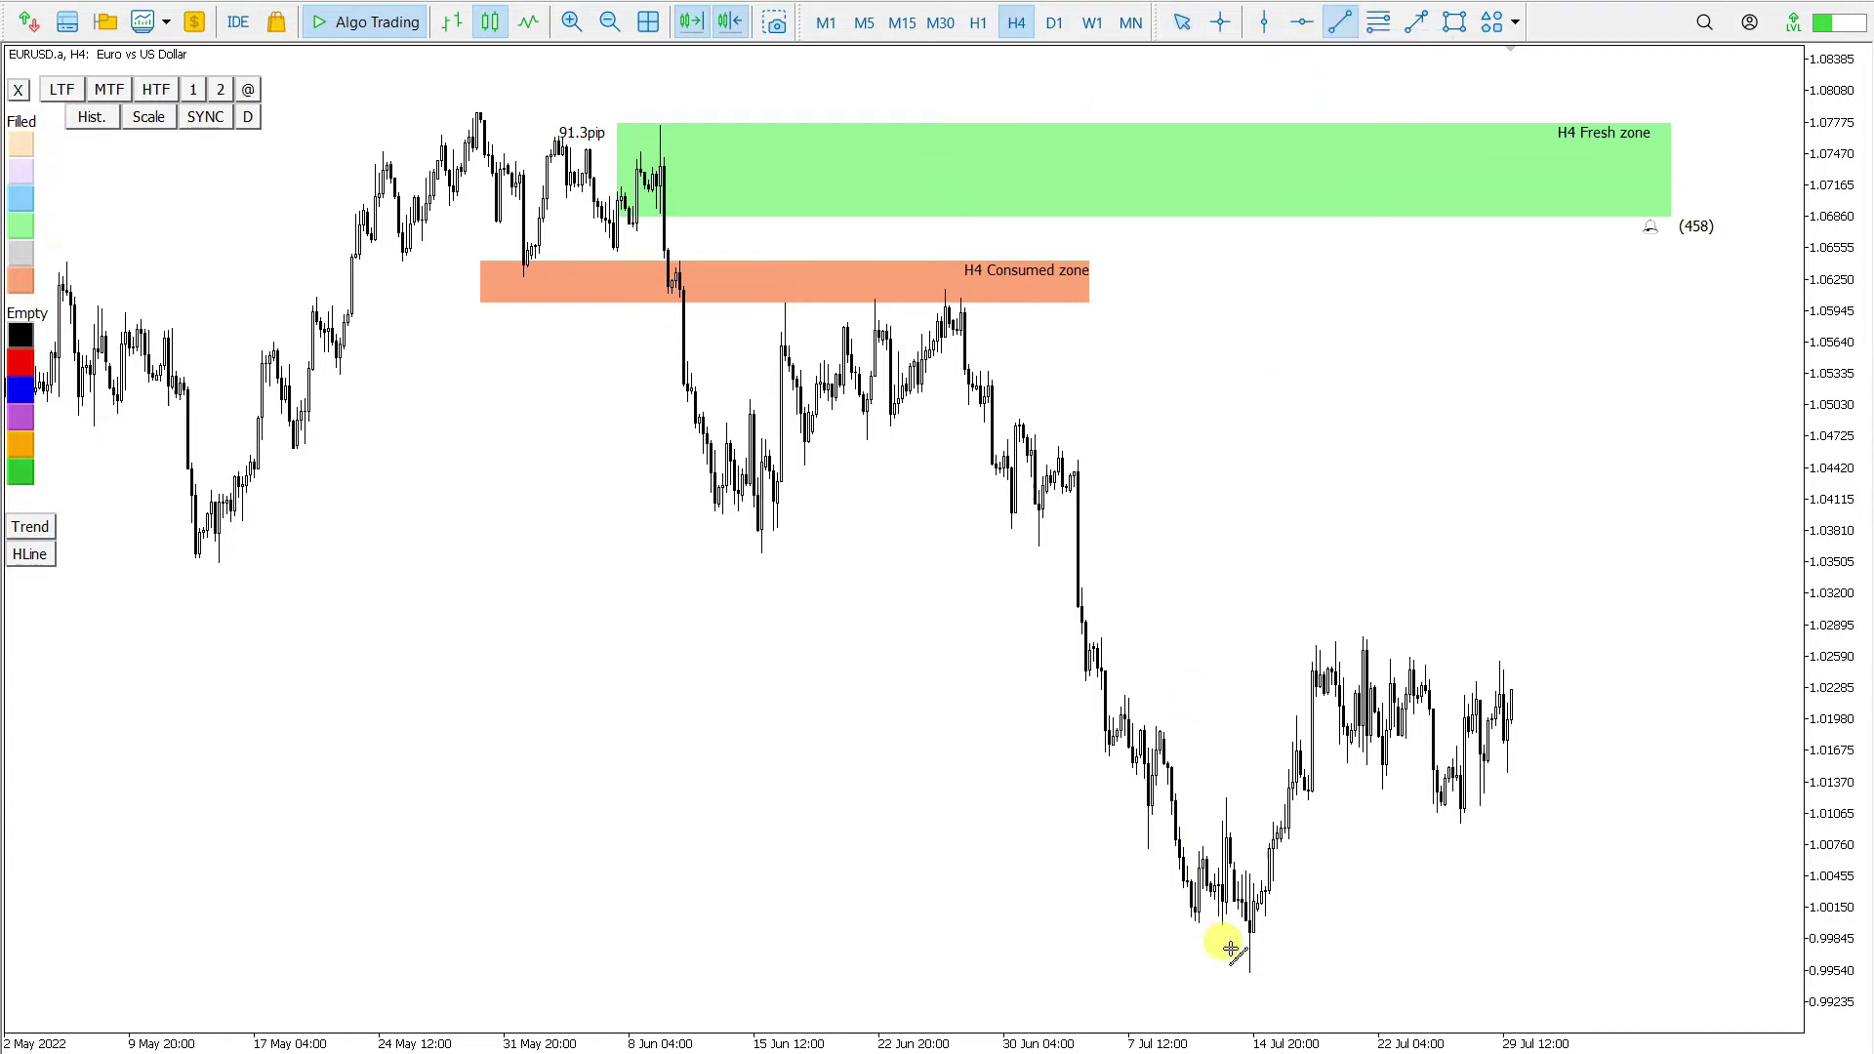
drag(1148, 849, 1650, 851)
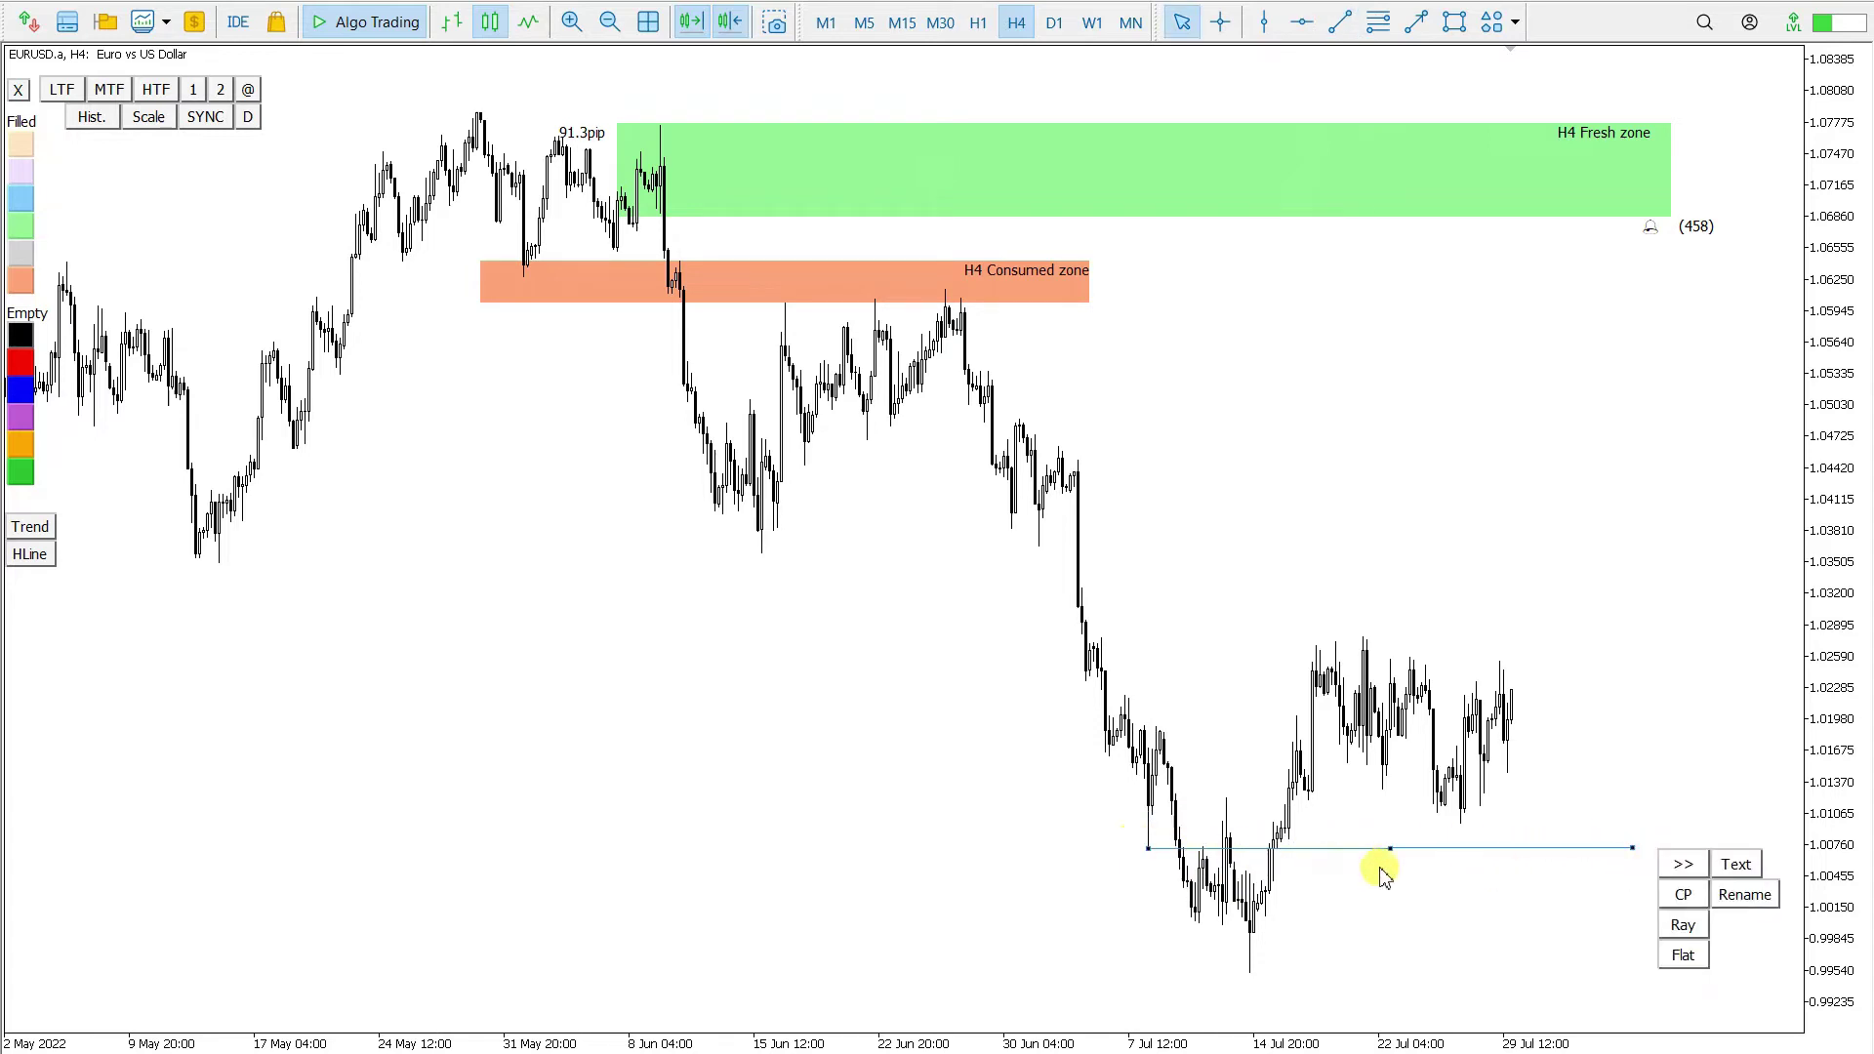
Rename the new H4 trendline with the "Quasimodo" preset, extend it and deselect it
click(1738, 906)
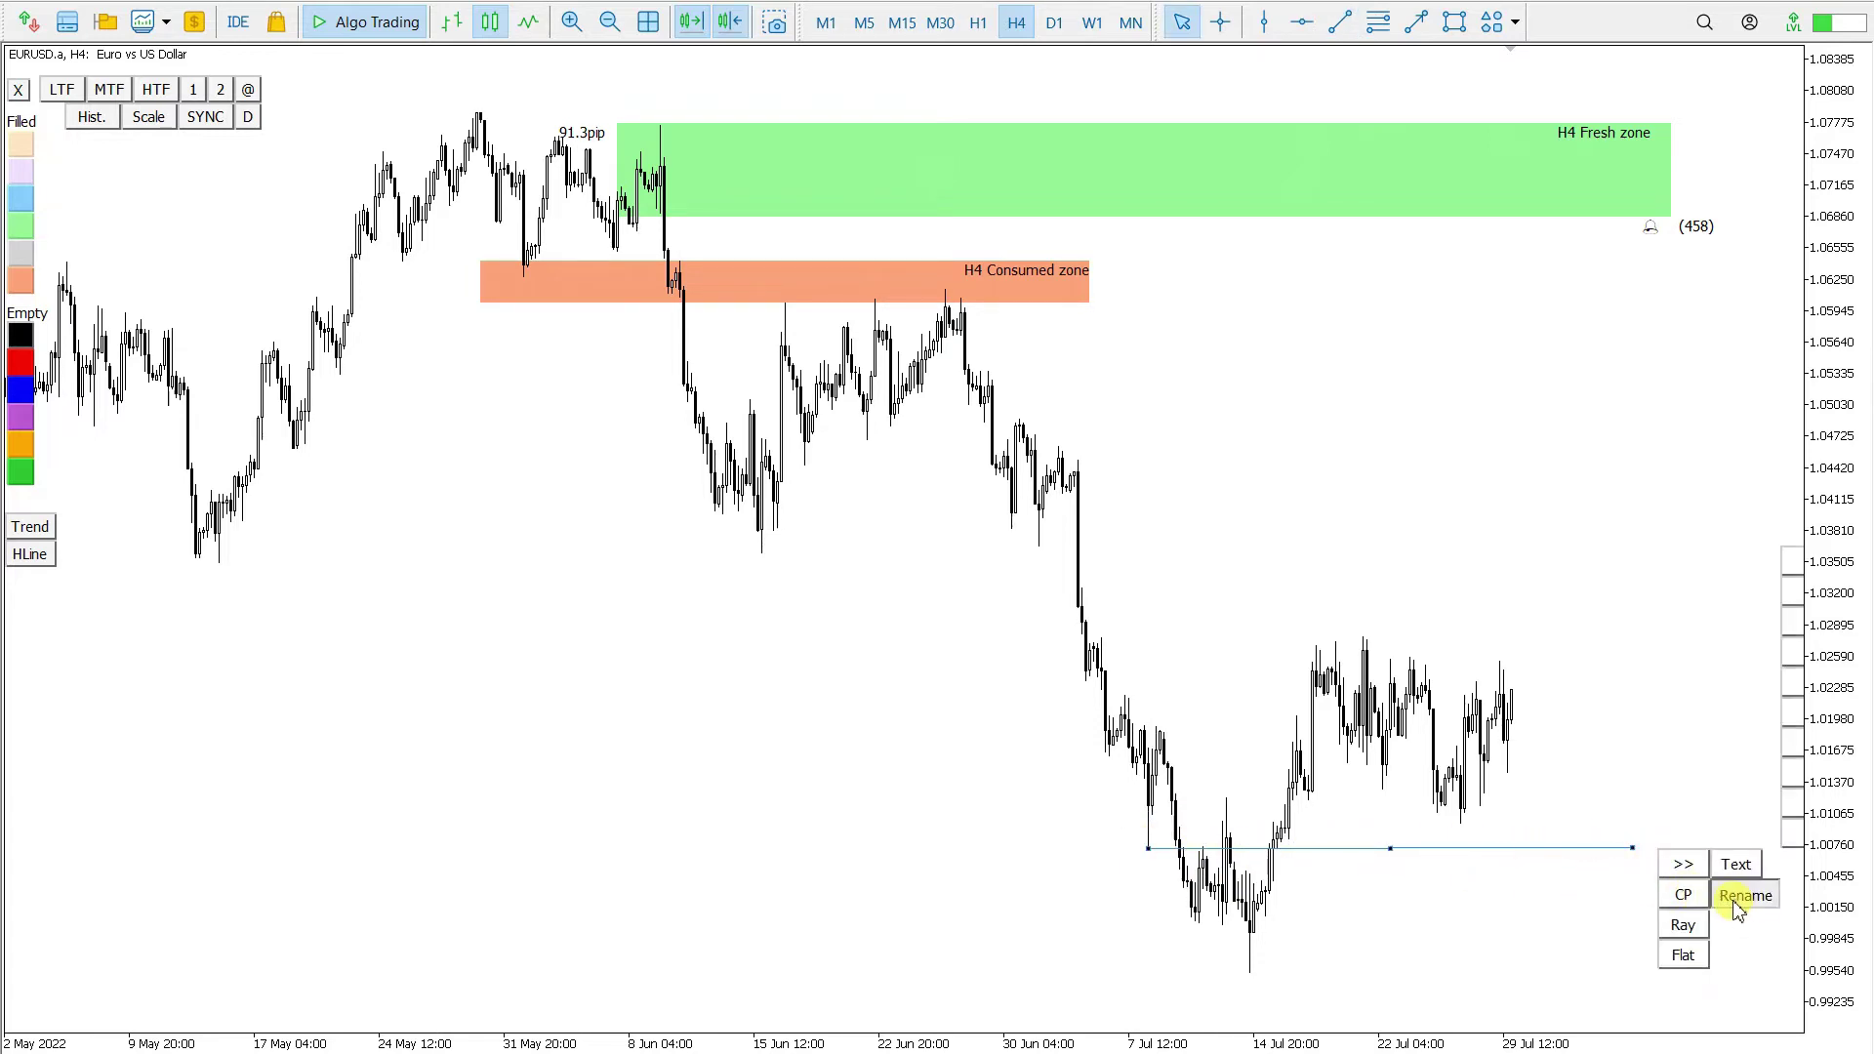
drag(1632, 847, 1464, 850)
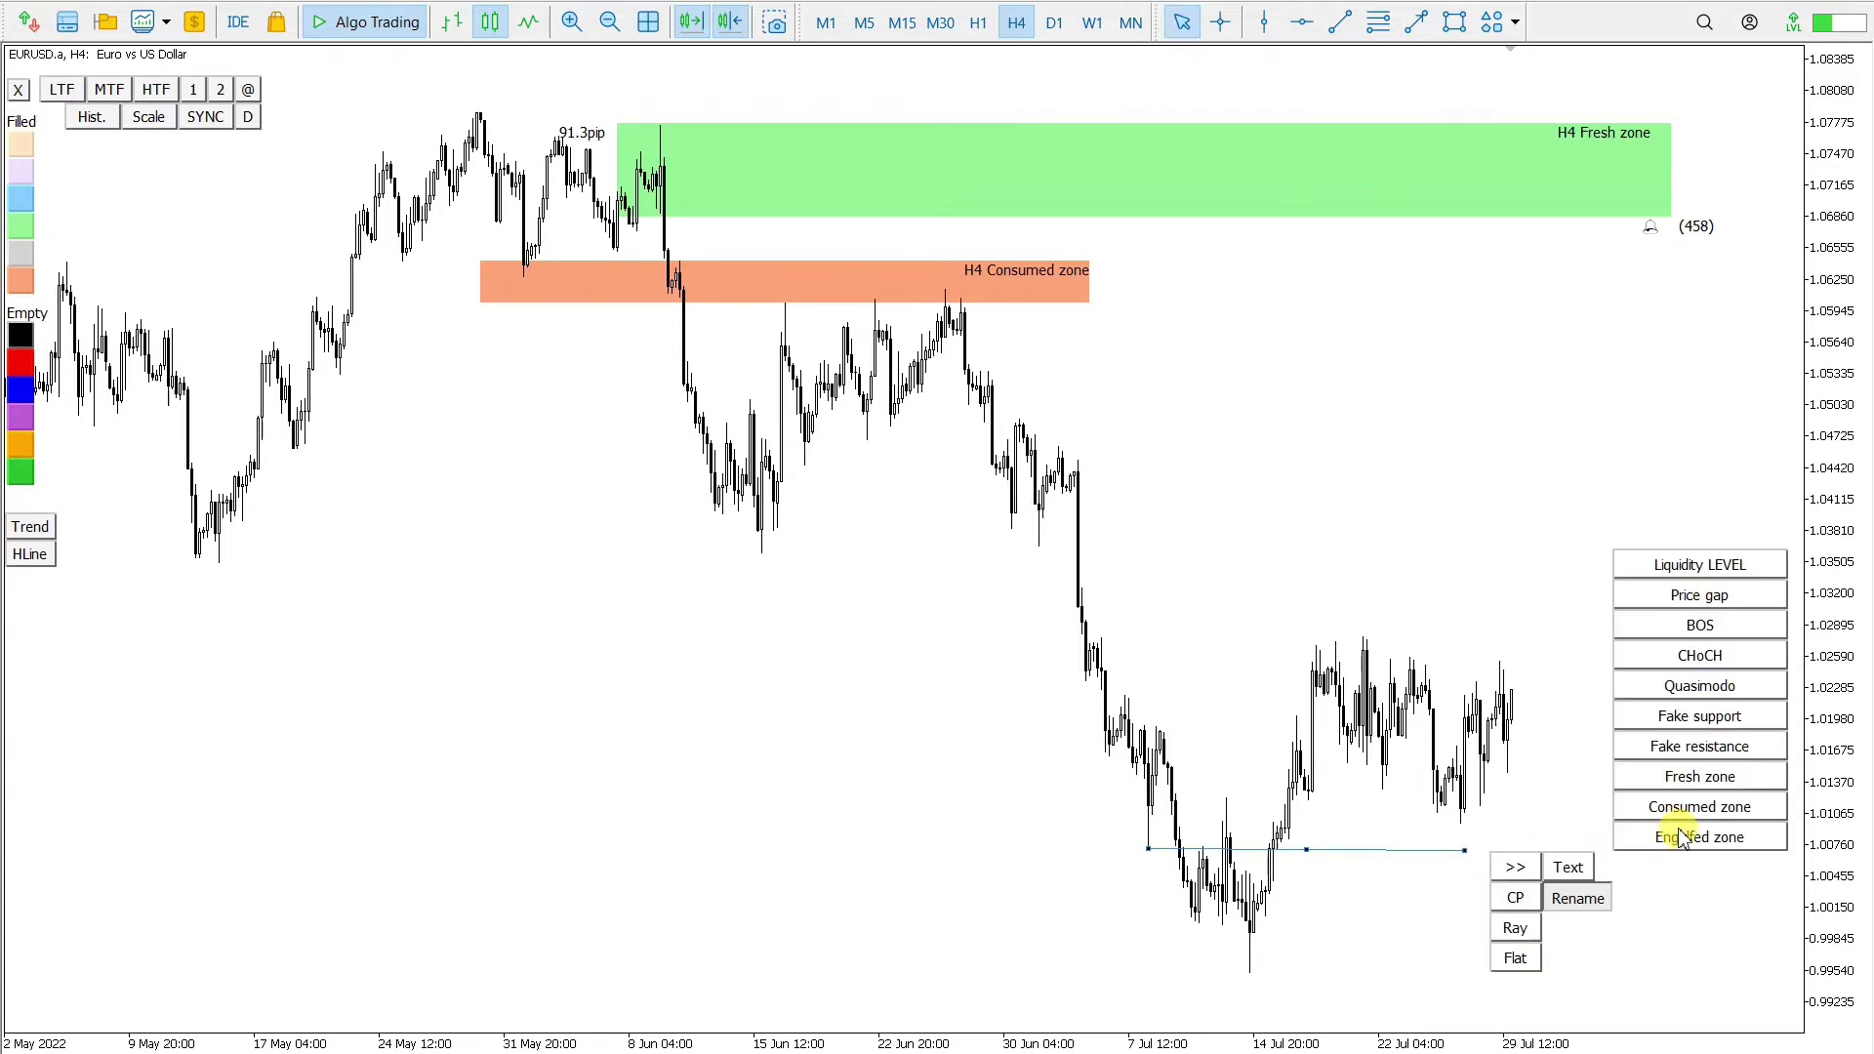
click(1699, 686)
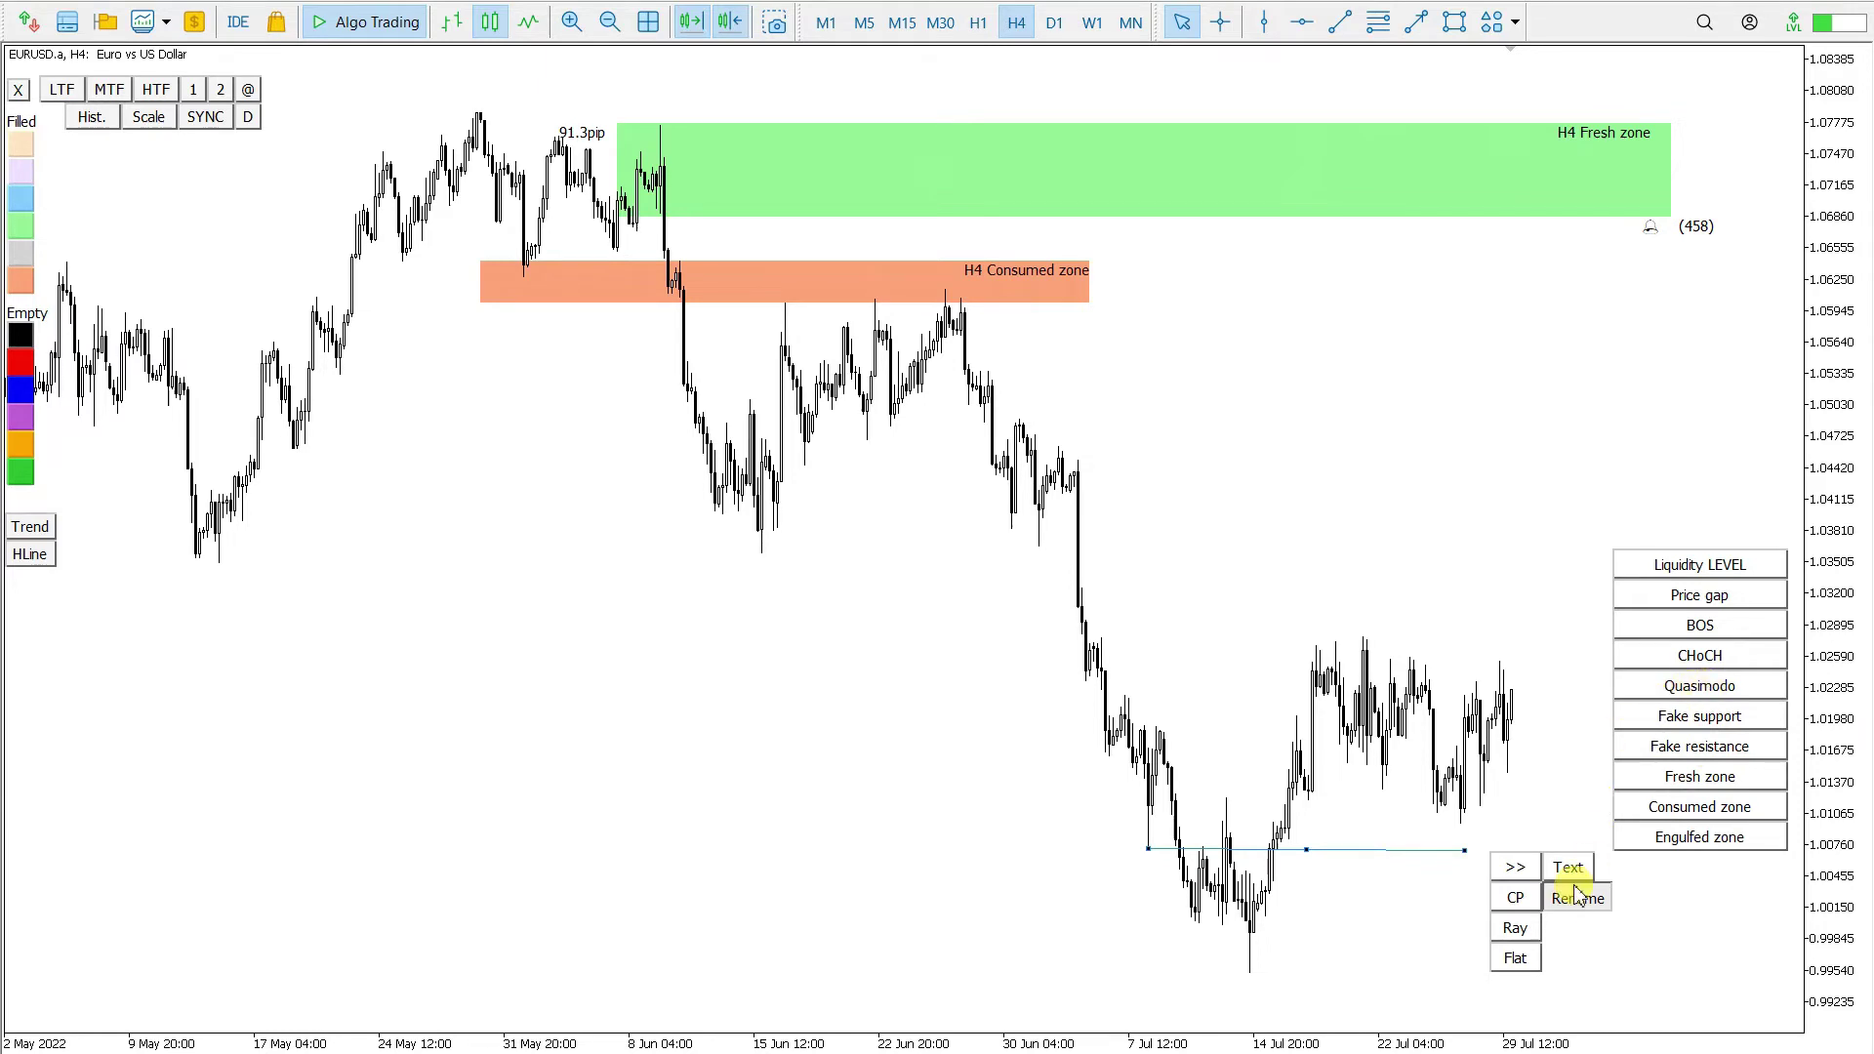
click(1514, 866)
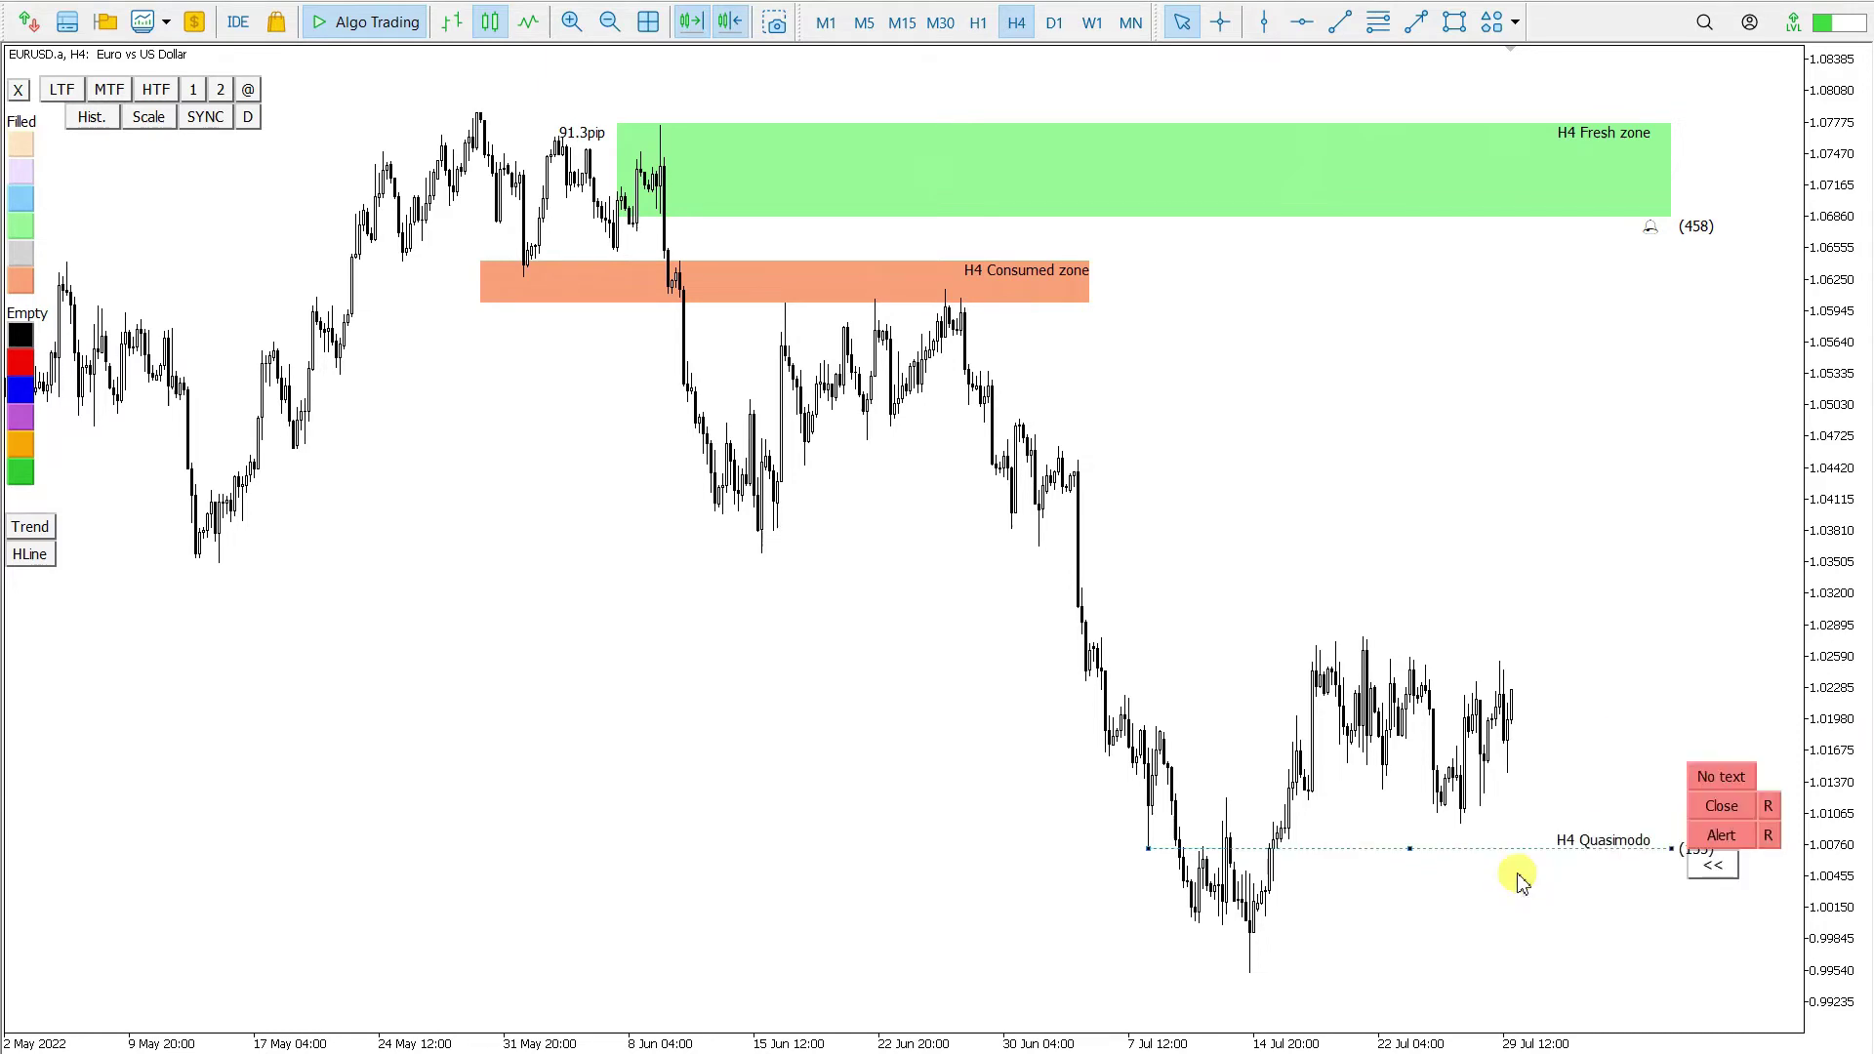
click(1669, 857)
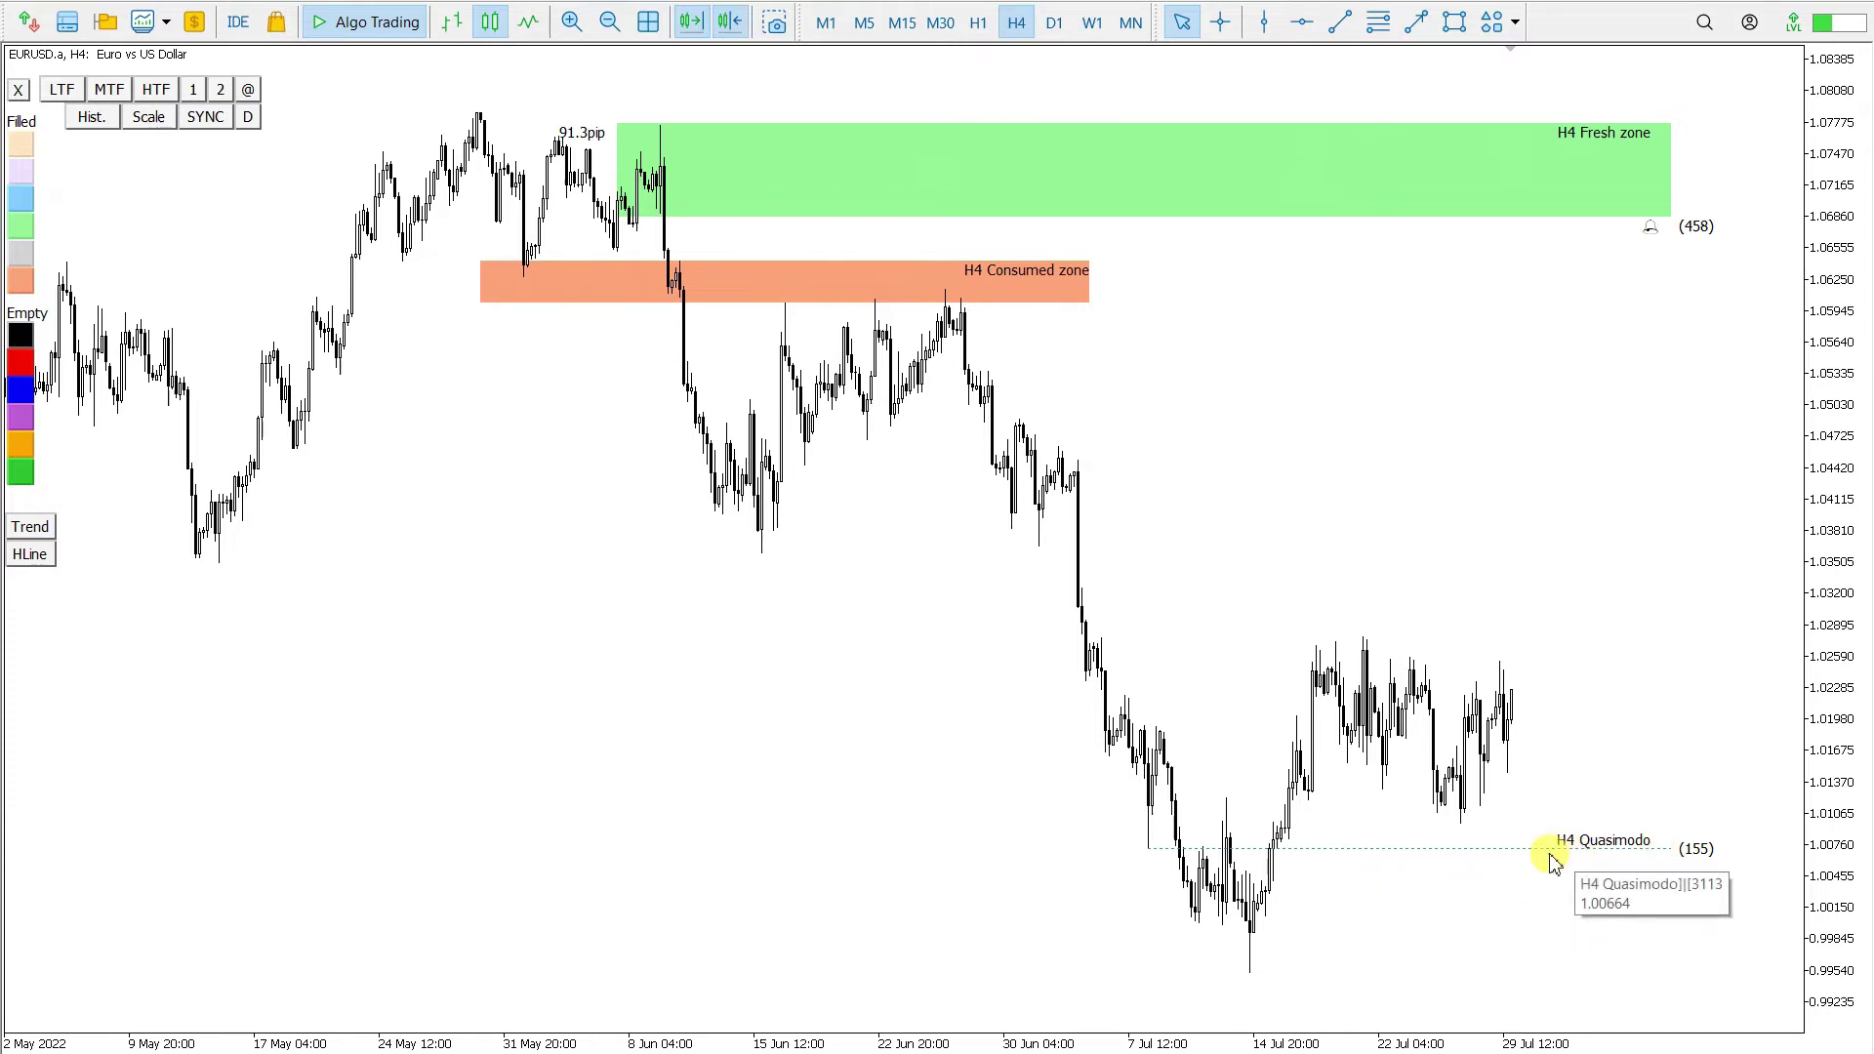
Draw a second trendline from the lower July swing low at about 1.000, labelled with the "Quasimodo" preset and extended
click(1340, 26)
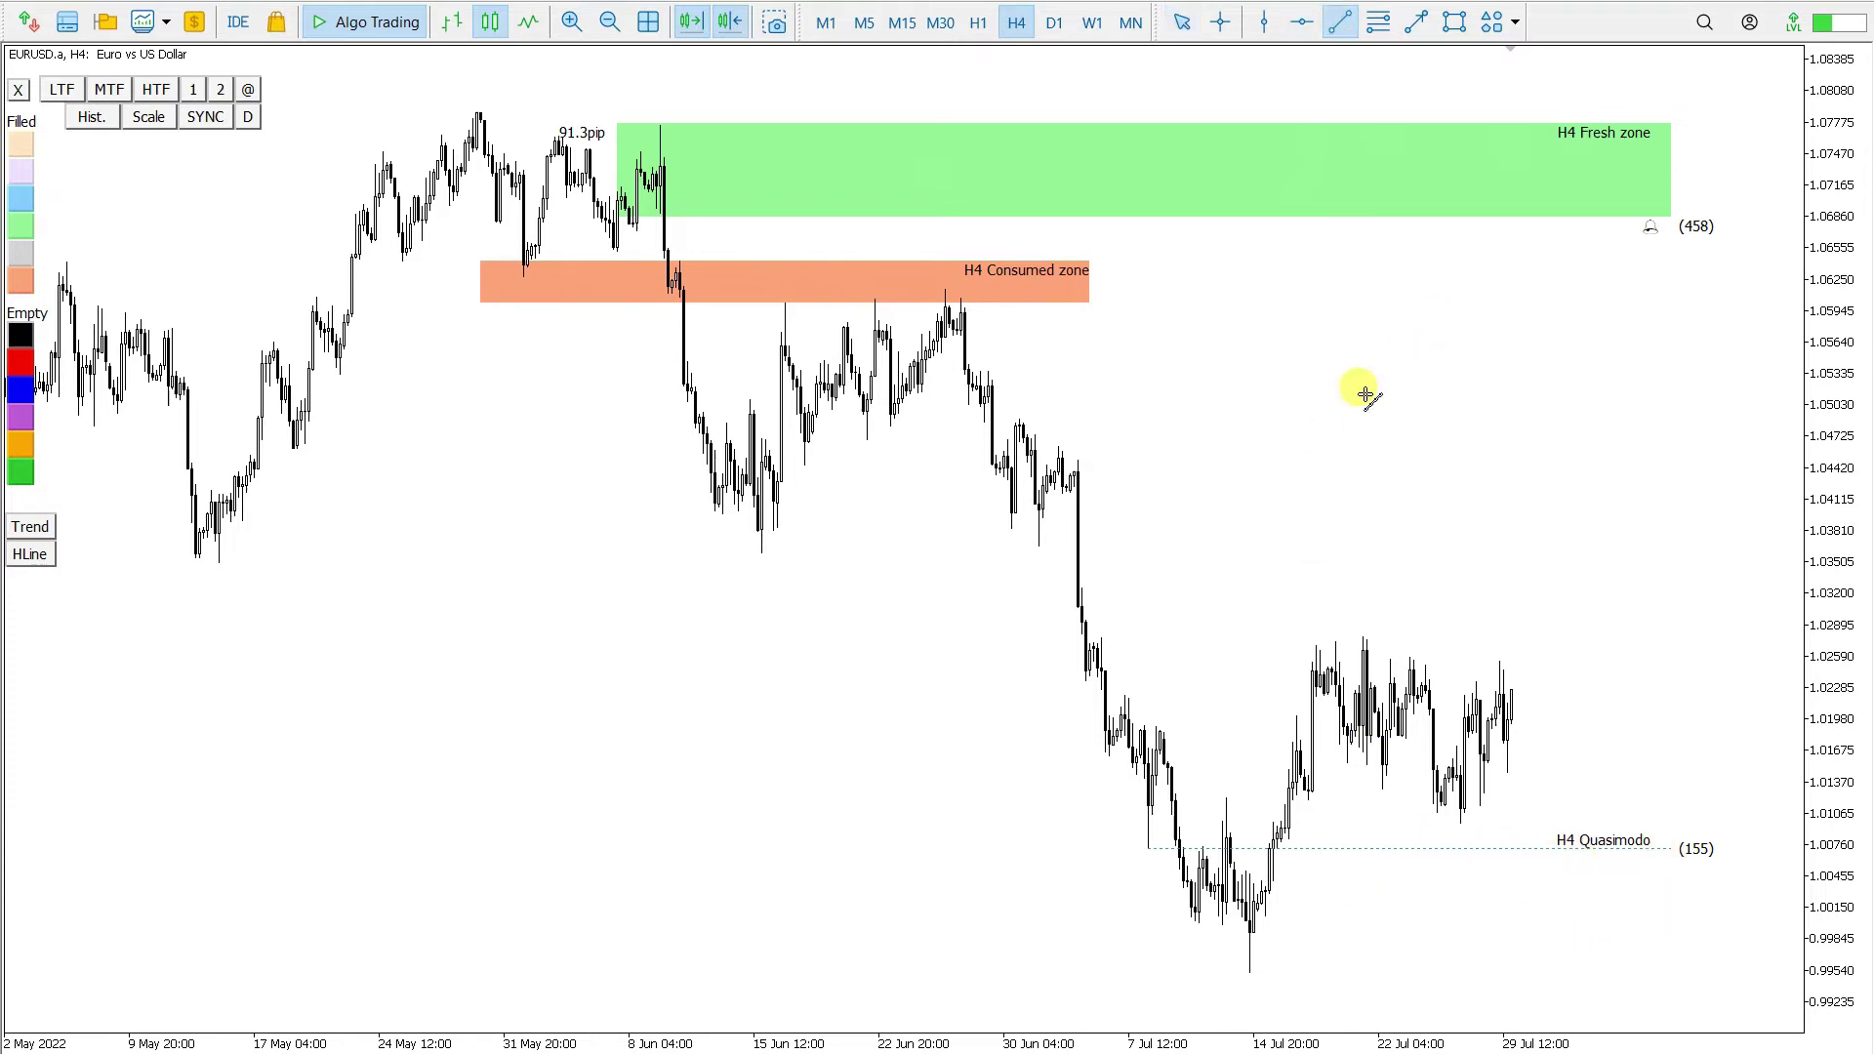
drag(1198, 922, 1453, 925)
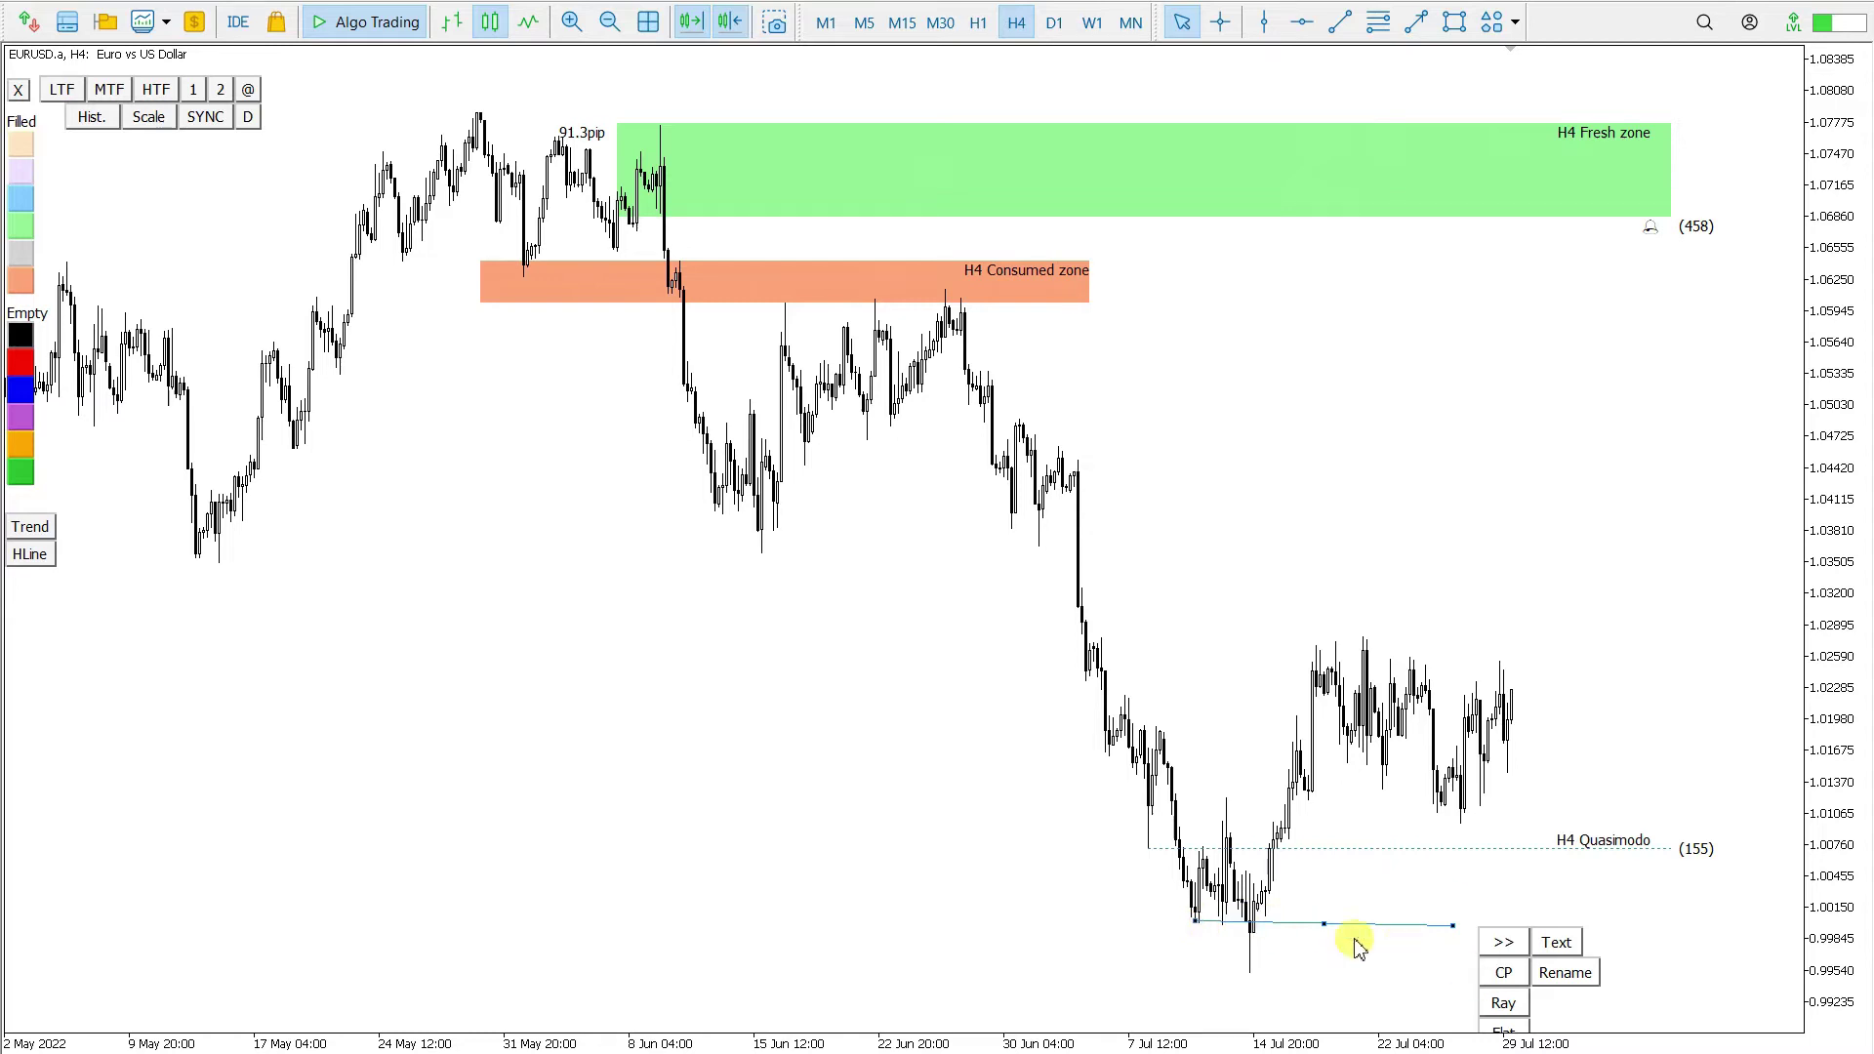
click(1562, 973)
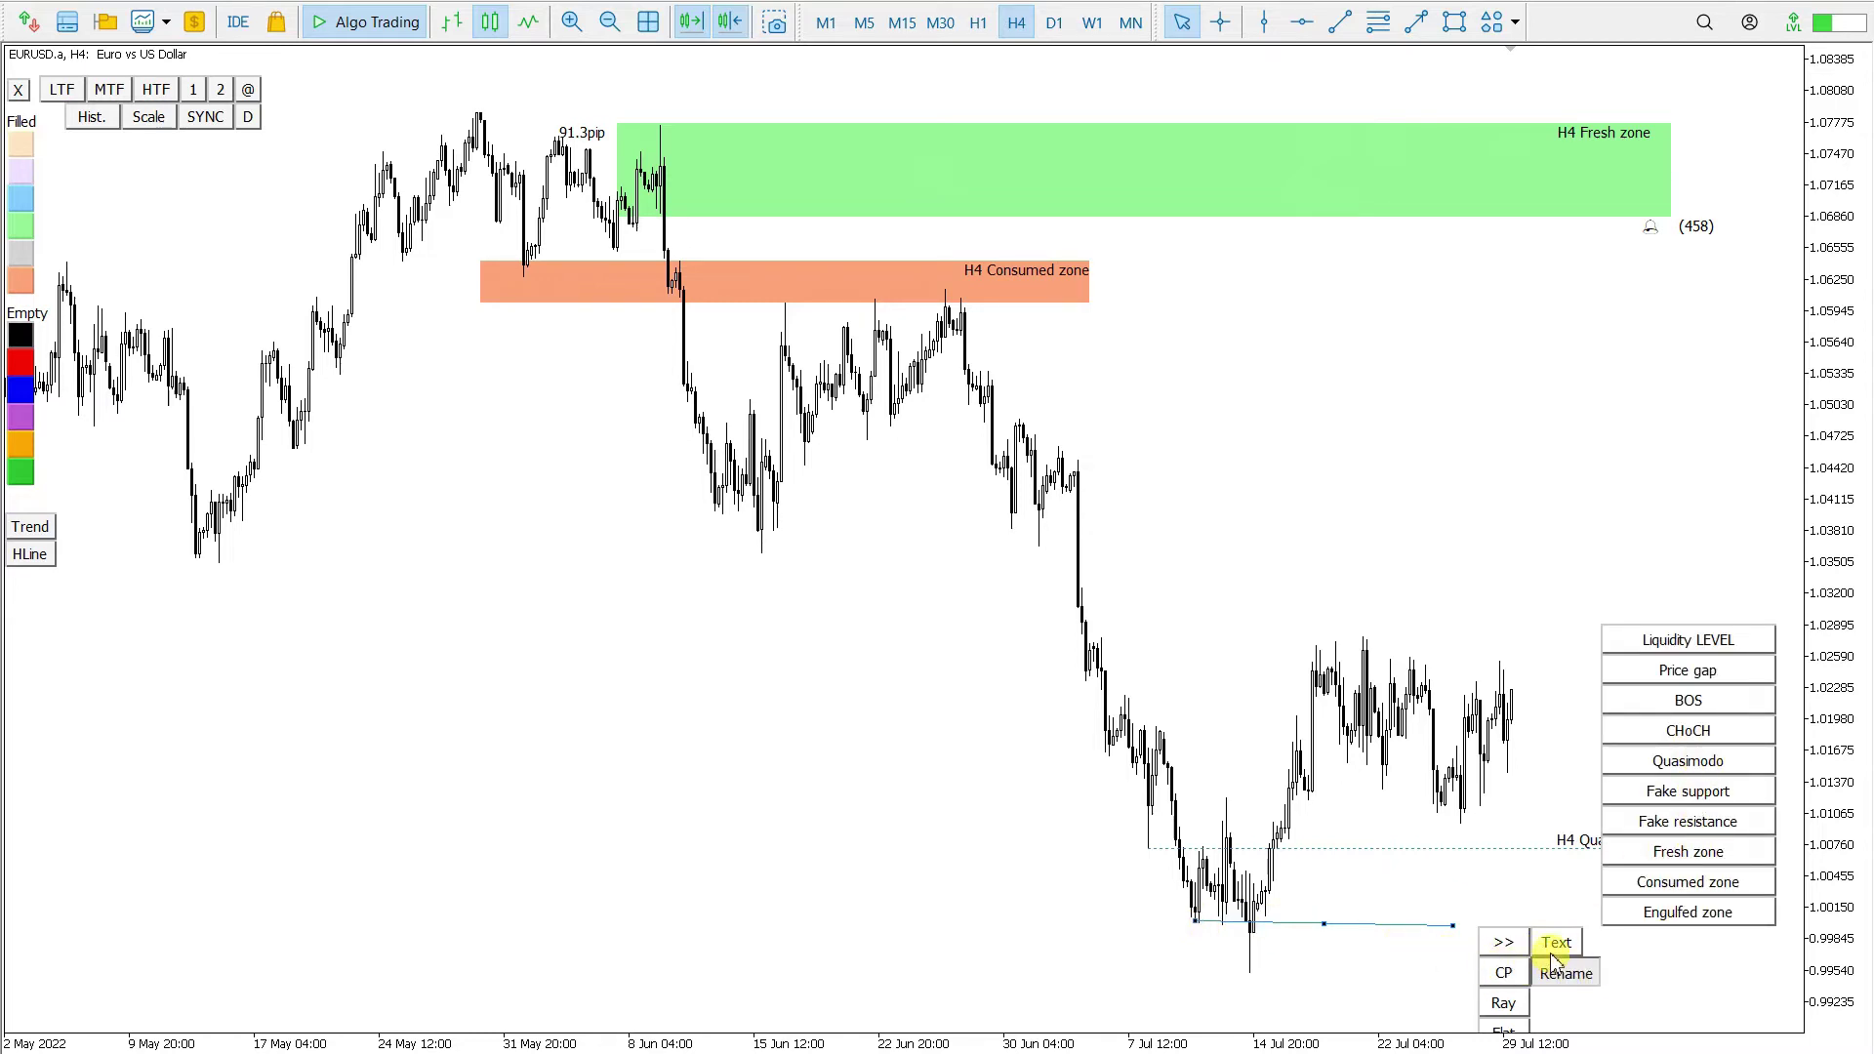
click(1503, 942)
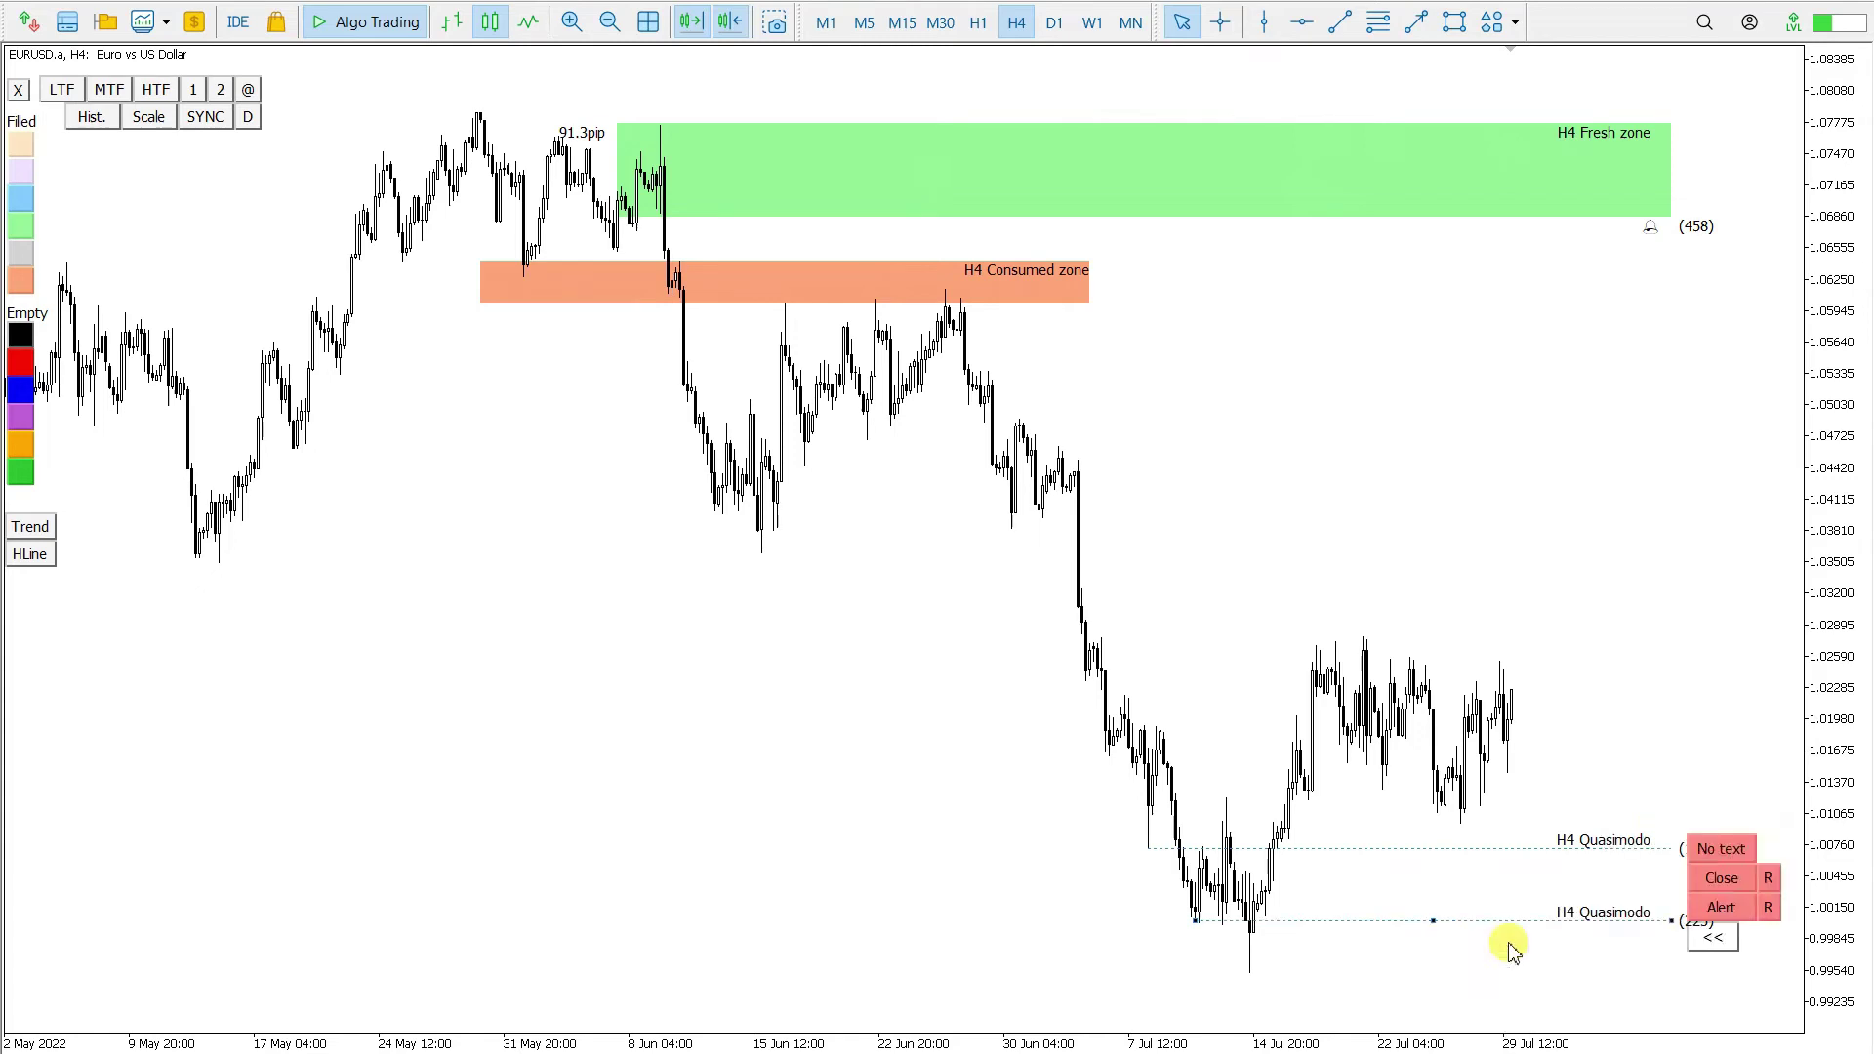
click(1671, 934)
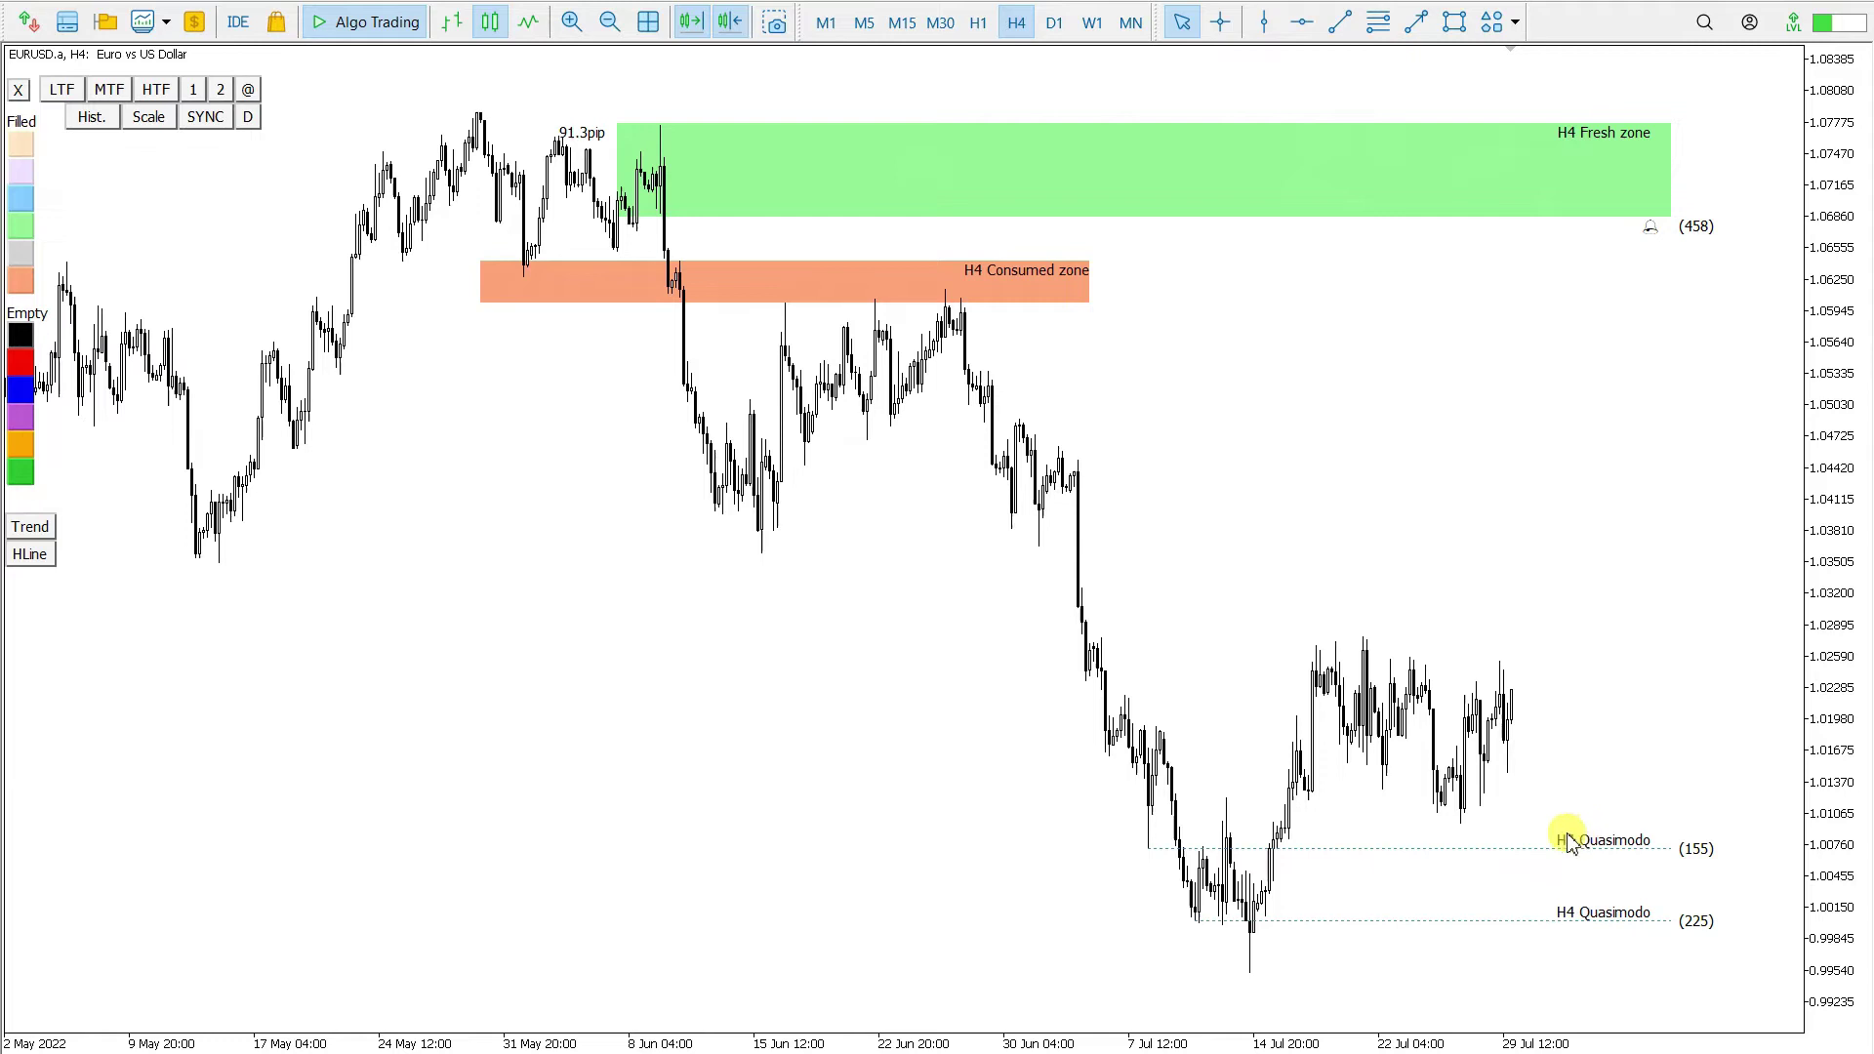
Enable Alert on the lower "H4 Quasimodo" line, and Alert and Close with an R option on the upper one
click(1624, 918)
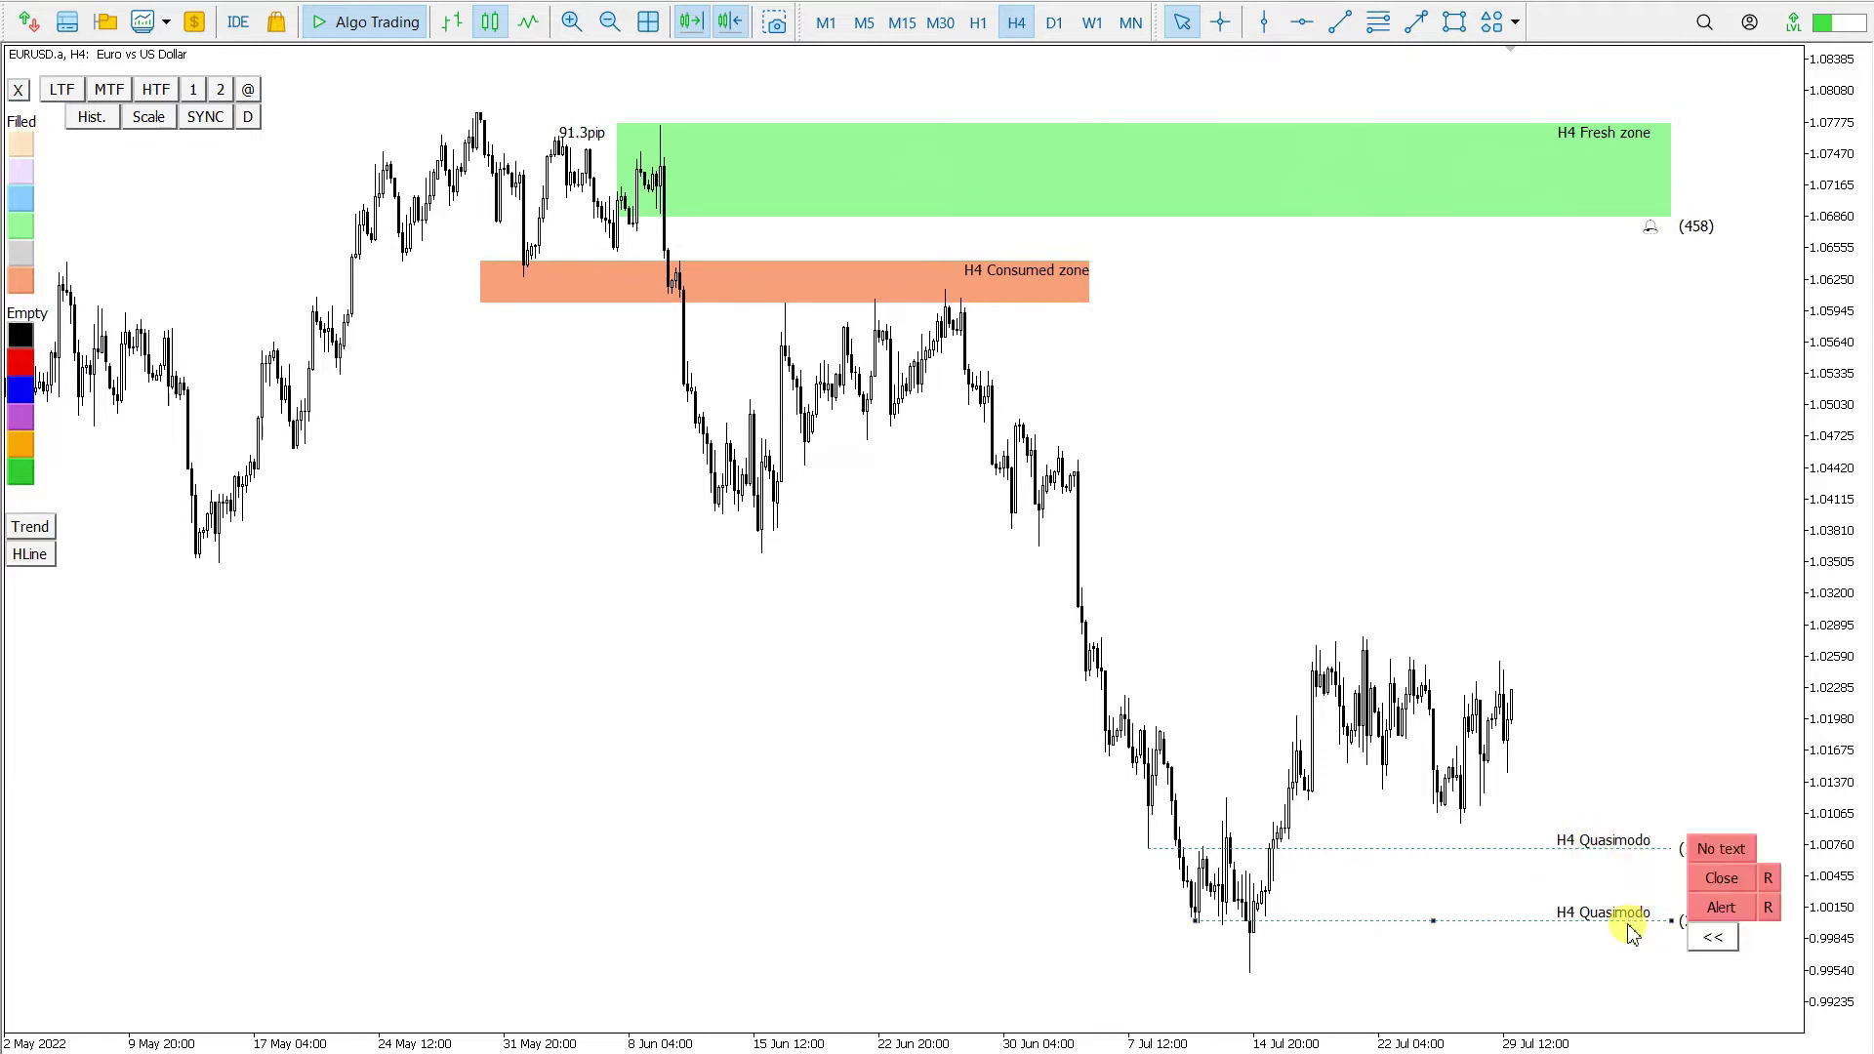
click(1719, 908)
click(1624, 845)
click(1714, 839)
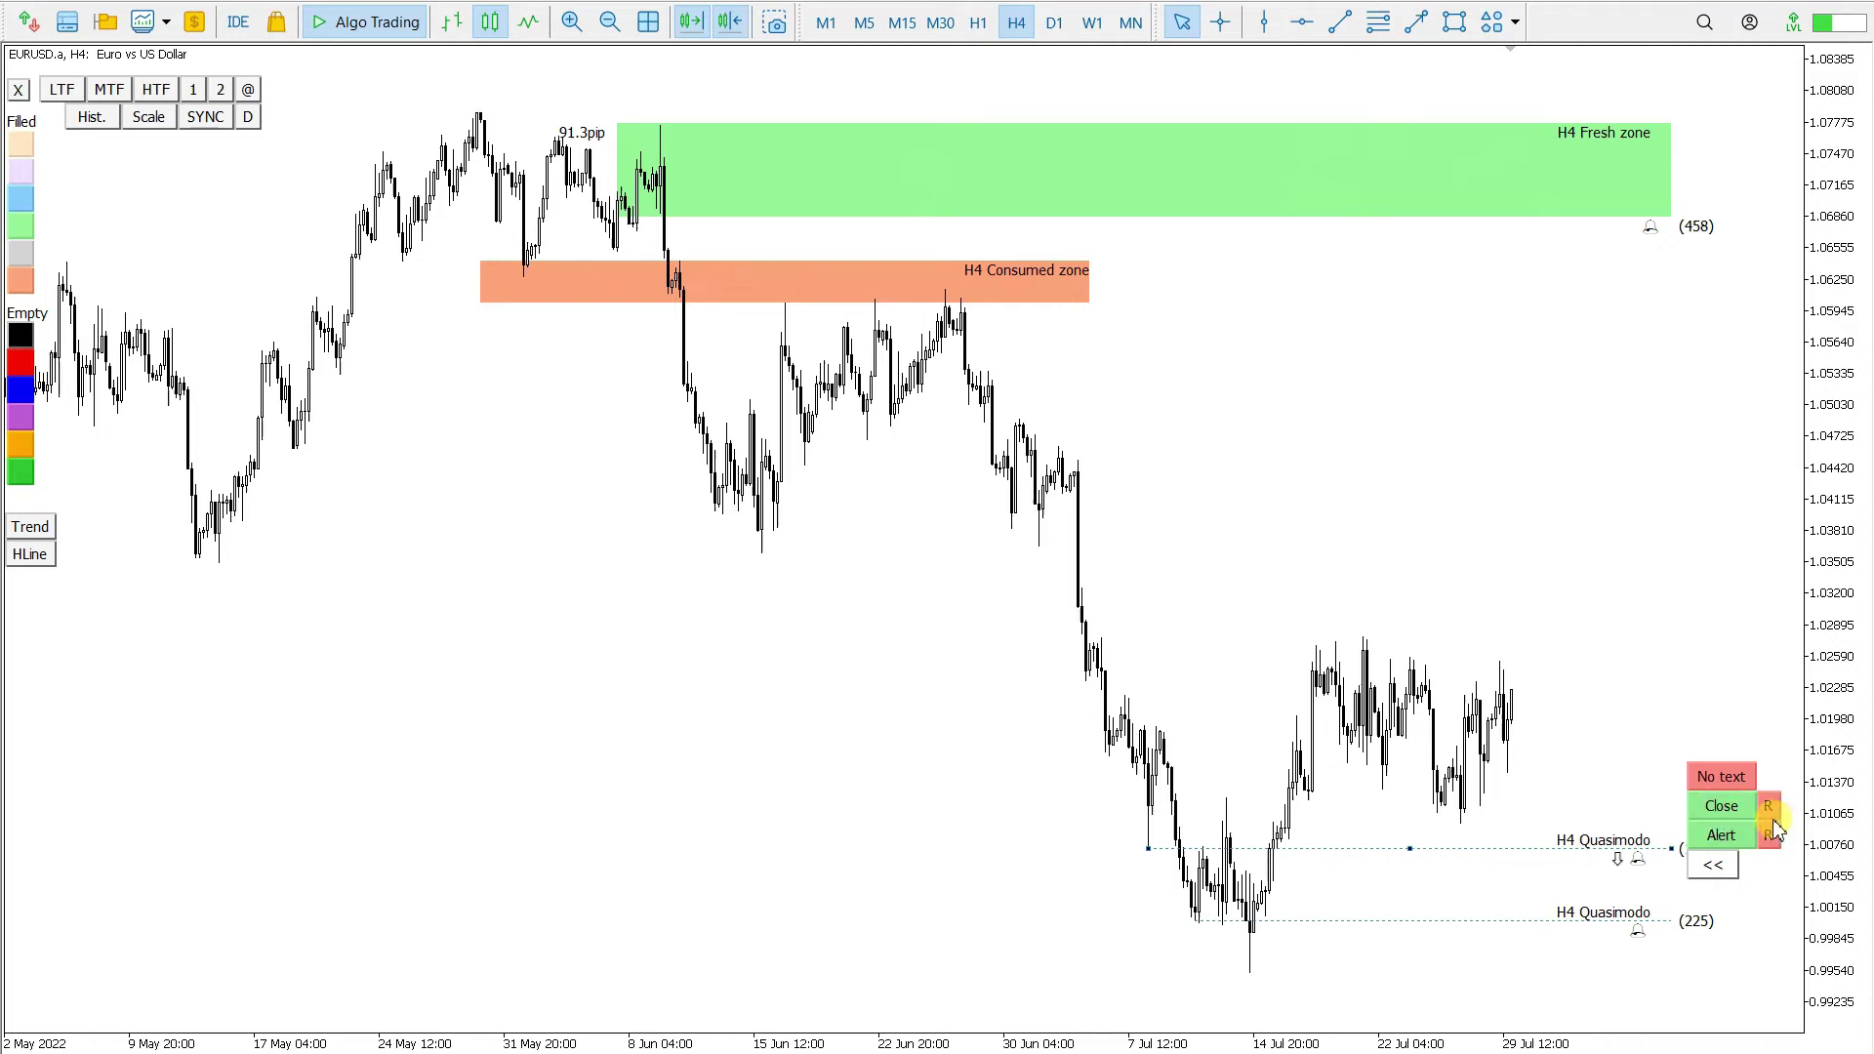
click(1657, 857)
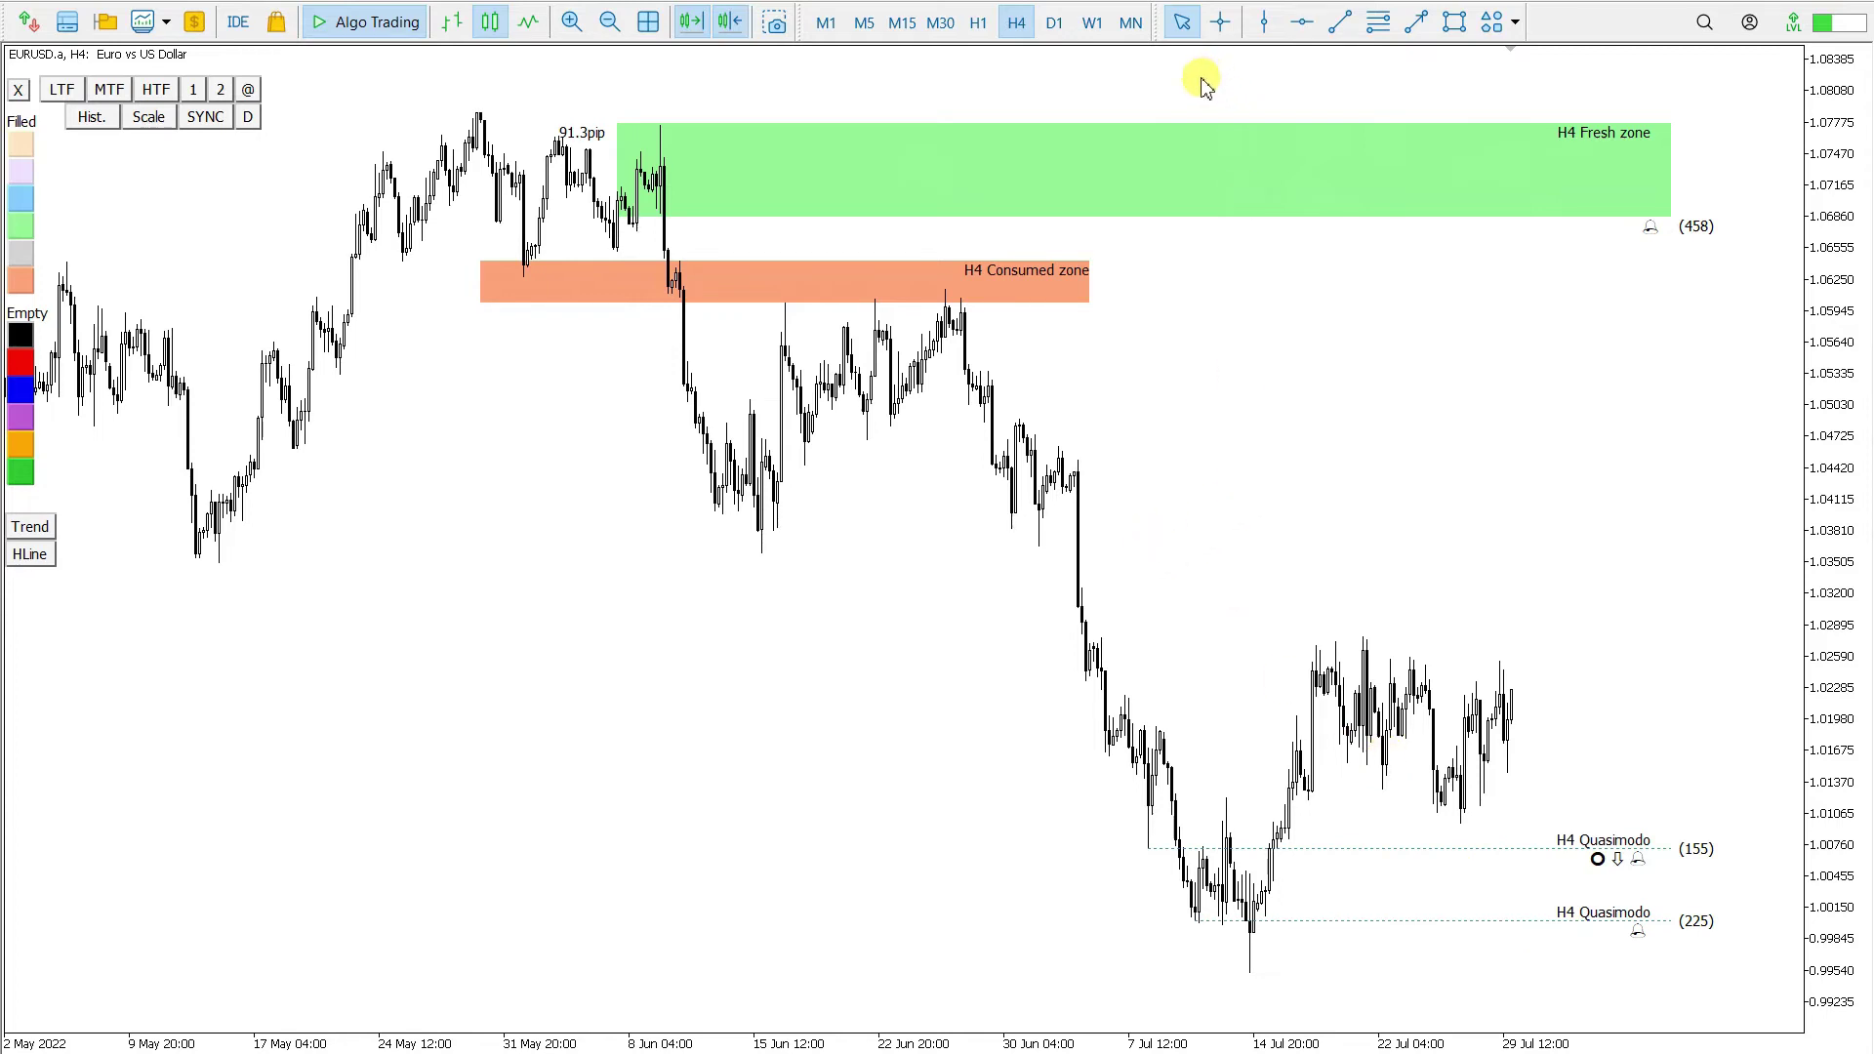
Draw a trendline at about 1.035 from the mid-May low through the mid-June low, and open its Rename presets
click(1346, 21)
drag(195, 559, 1323, 553)
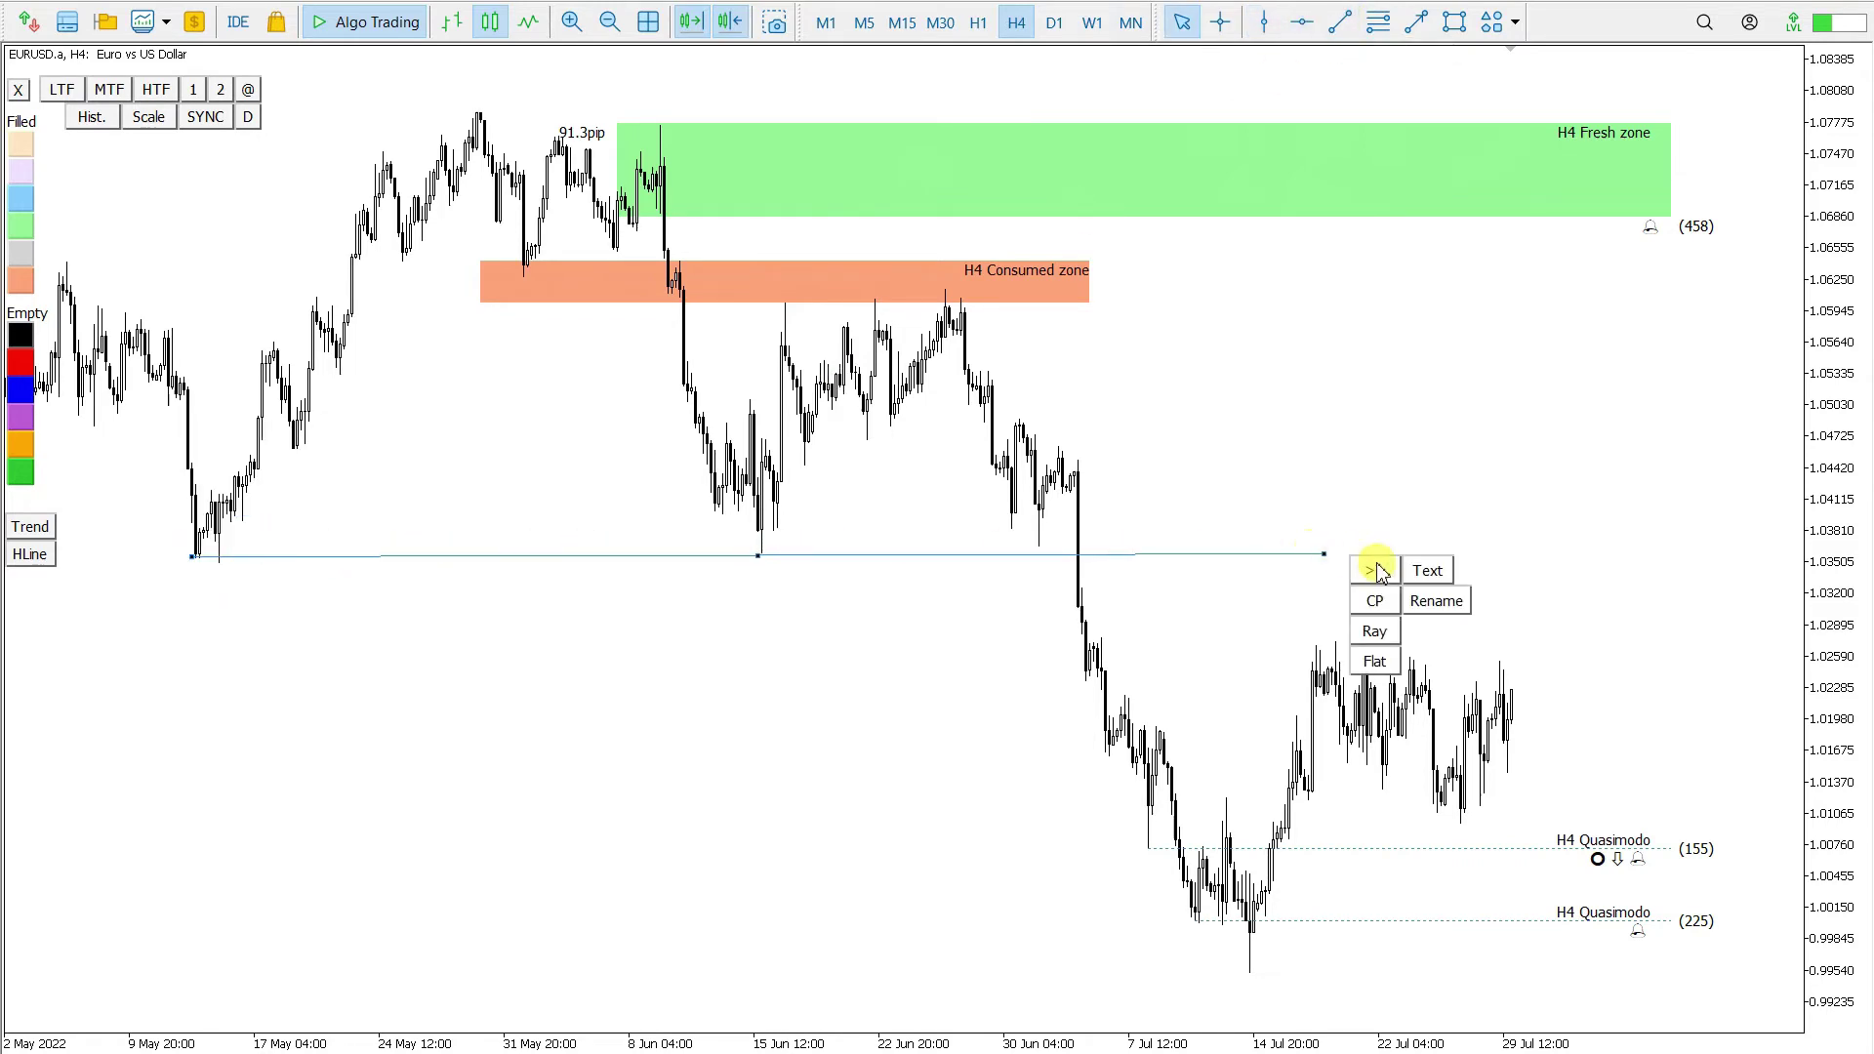
click(1424, 604)
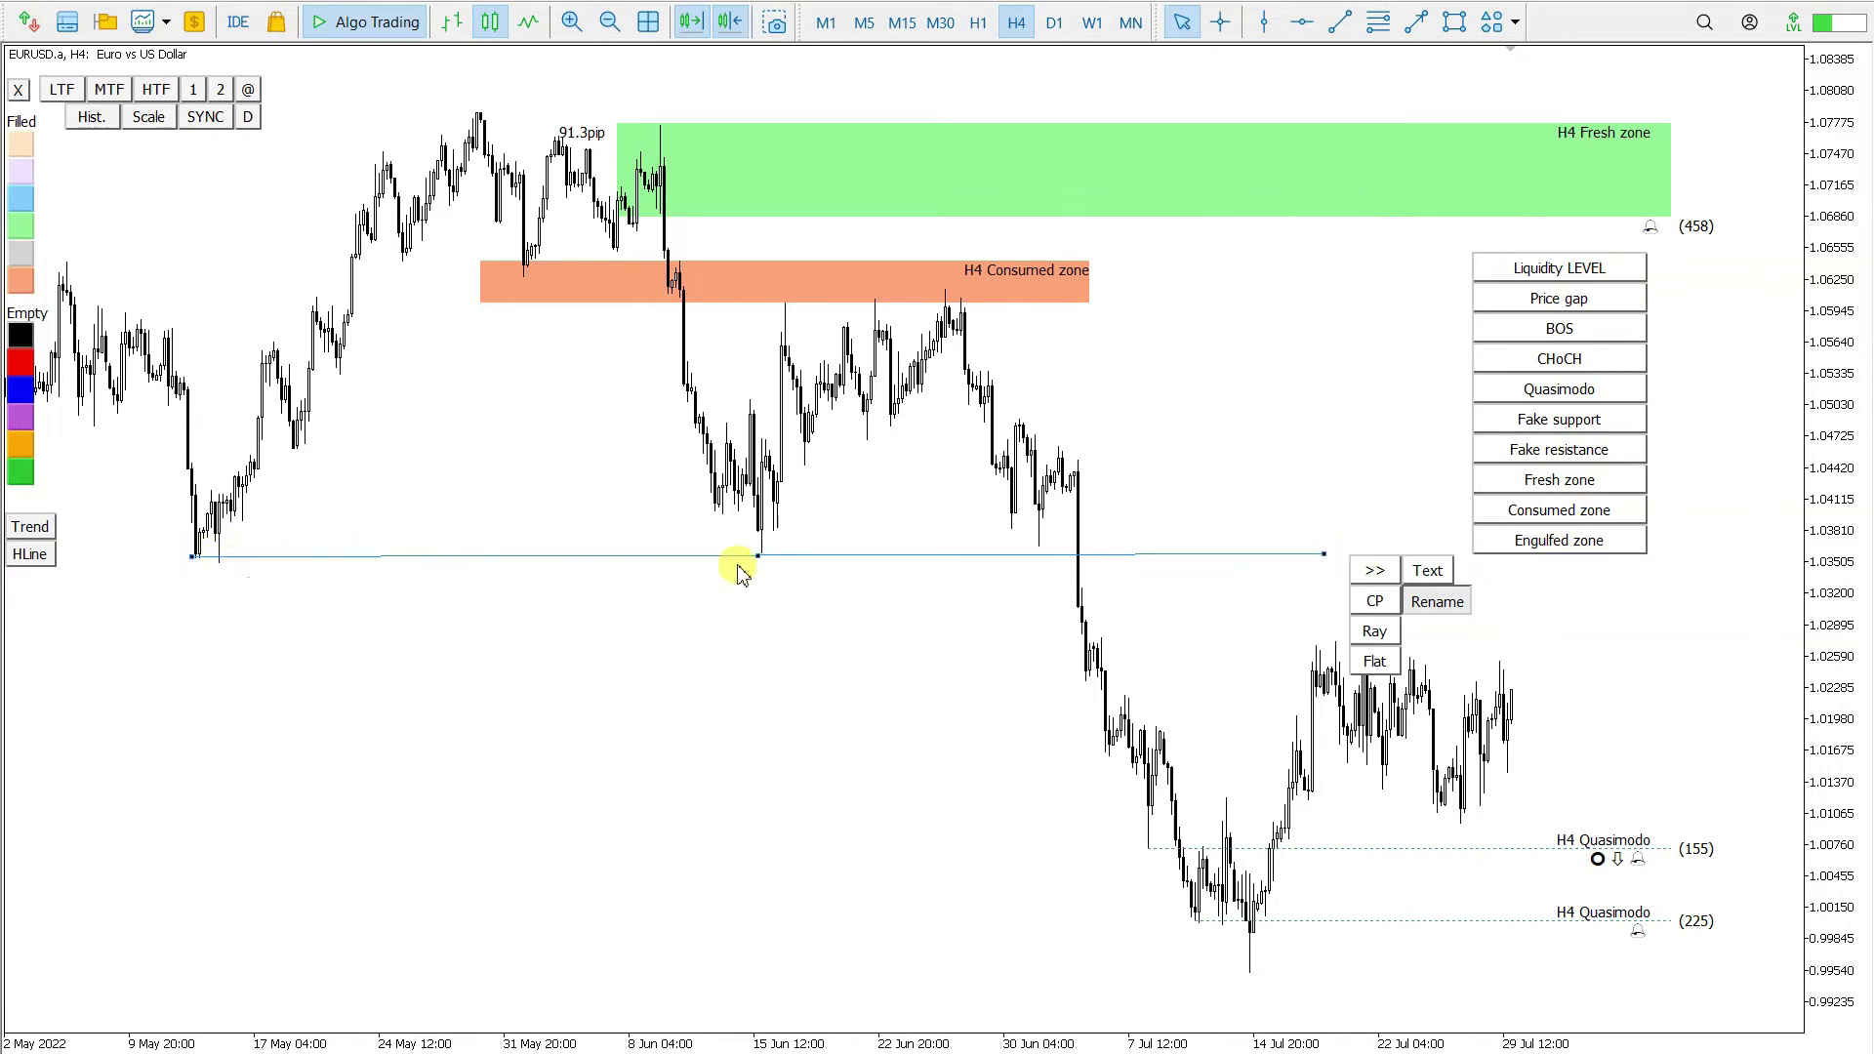
Set the Rename 7 preset to "Resistance LEVEL" in the inputs of the Trading box Technical analysis MT5 indicator
right_click(1057, 372)
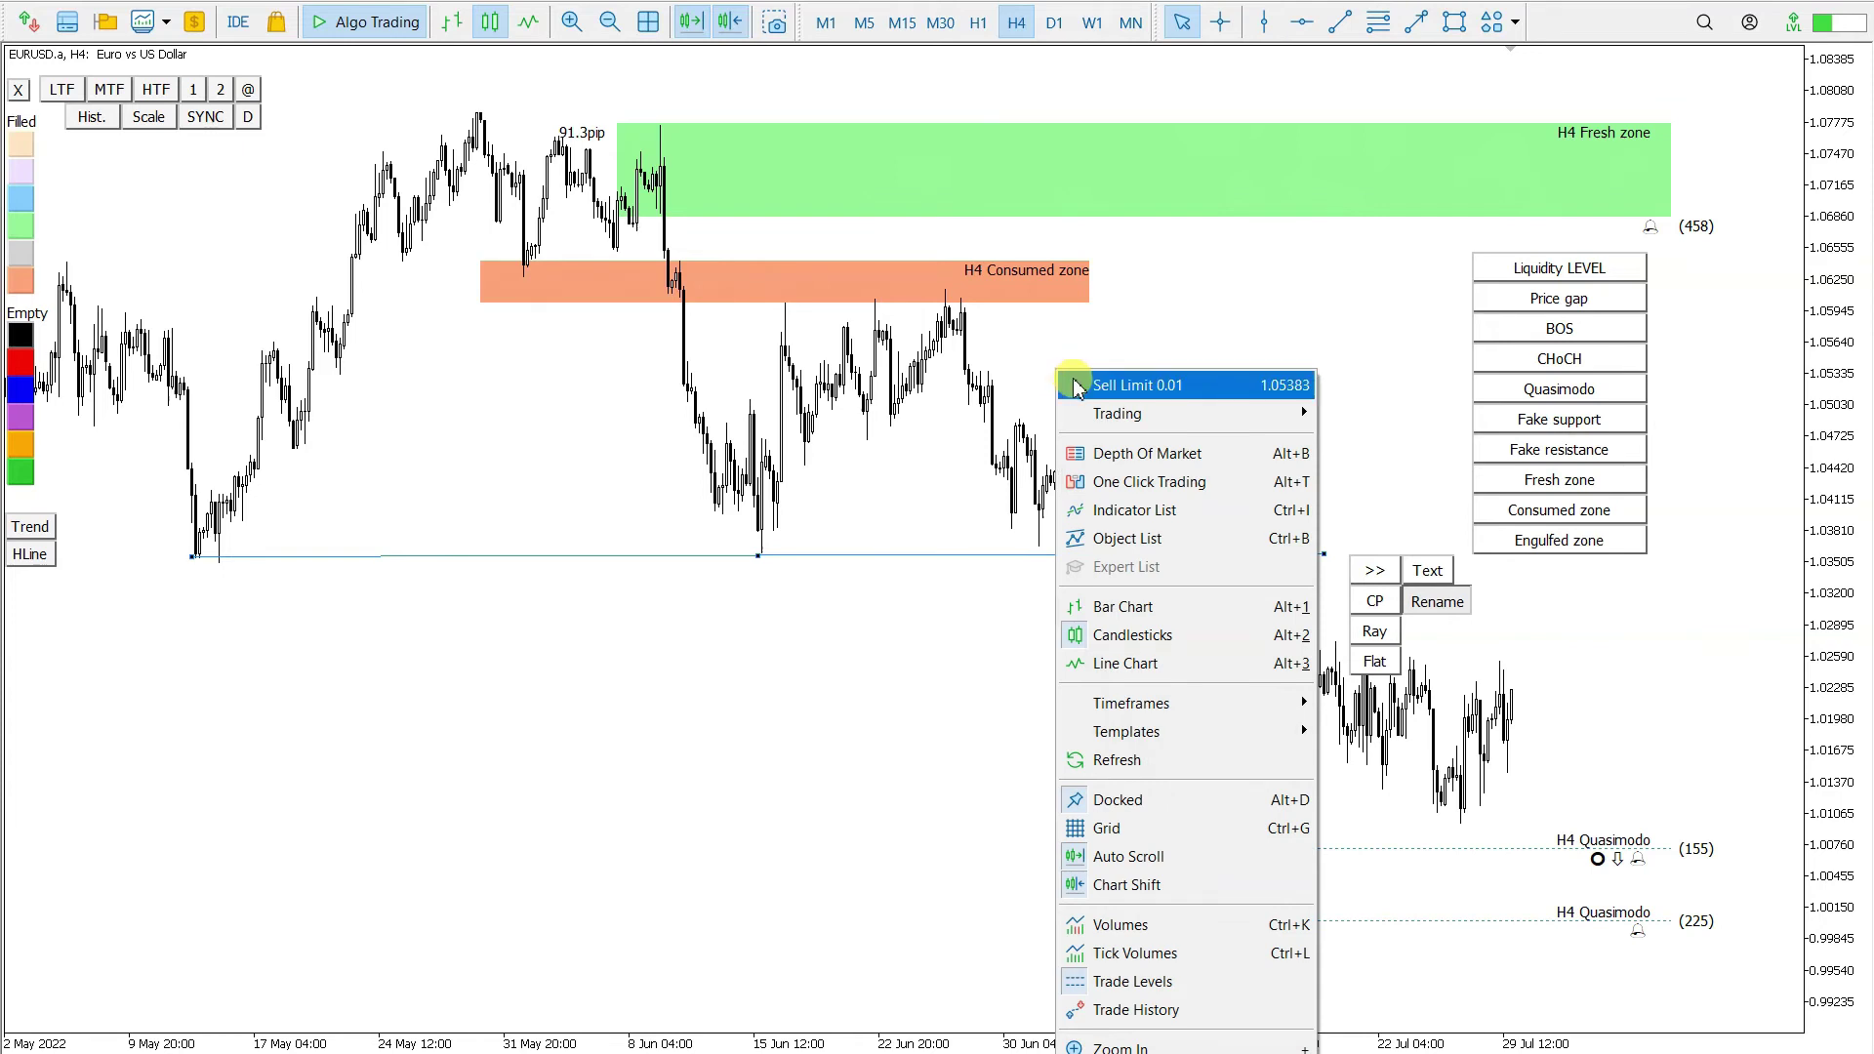
click(1191, 520)
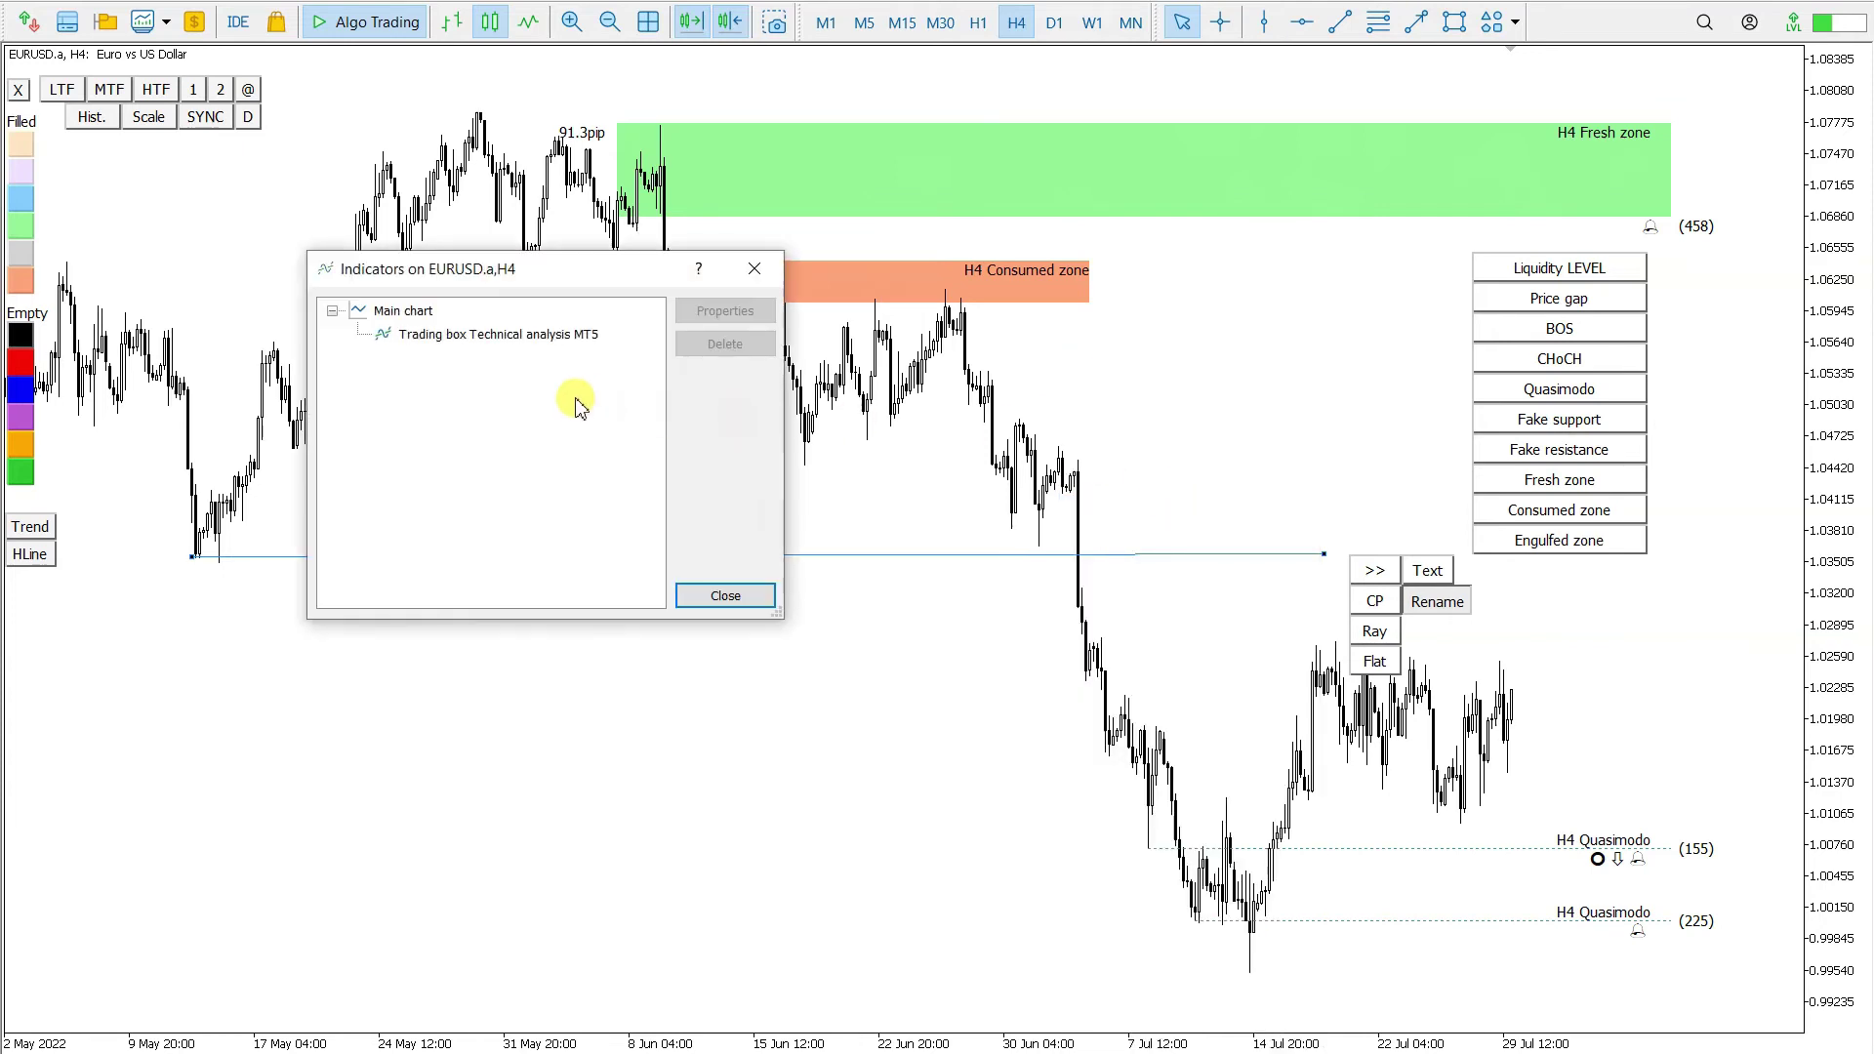
double_click(476, 339)
scroll(653, 472, down, 15)
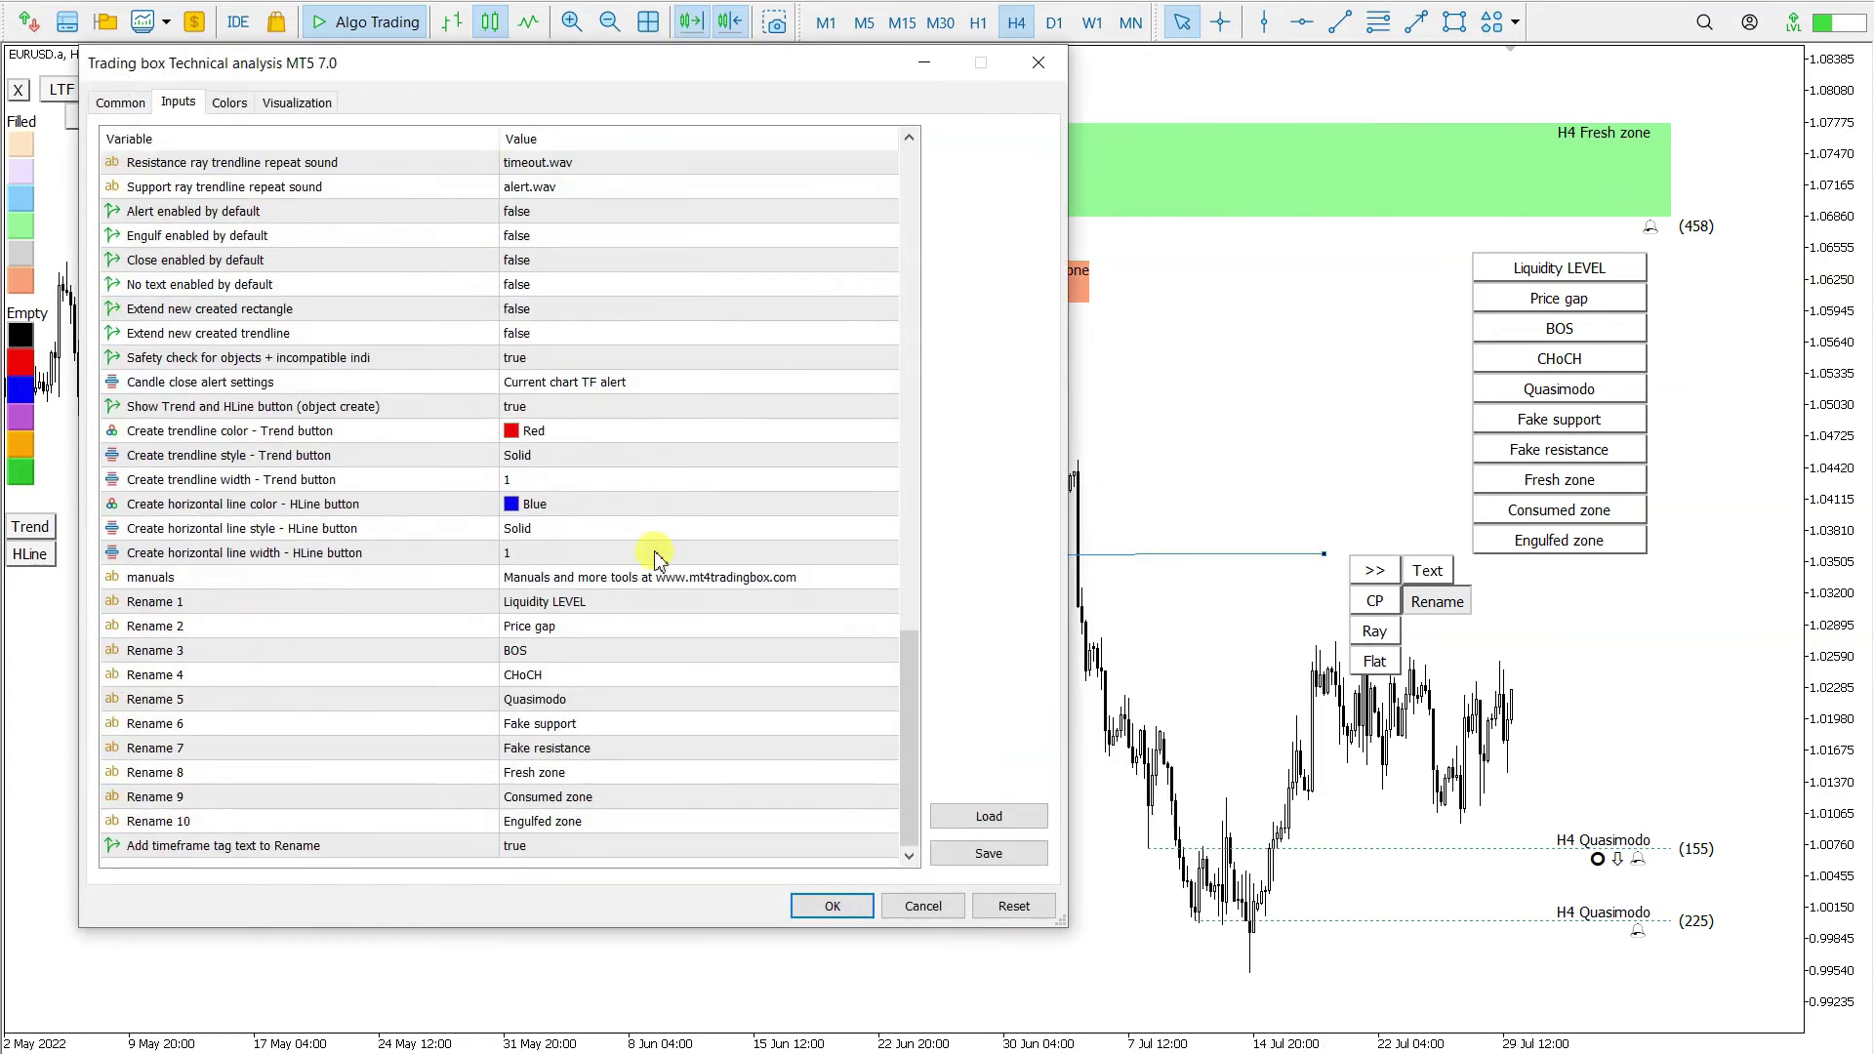
click(591, 751)
click(584, 749)
click(543, 752)
drag(538, 752, 449, 757)
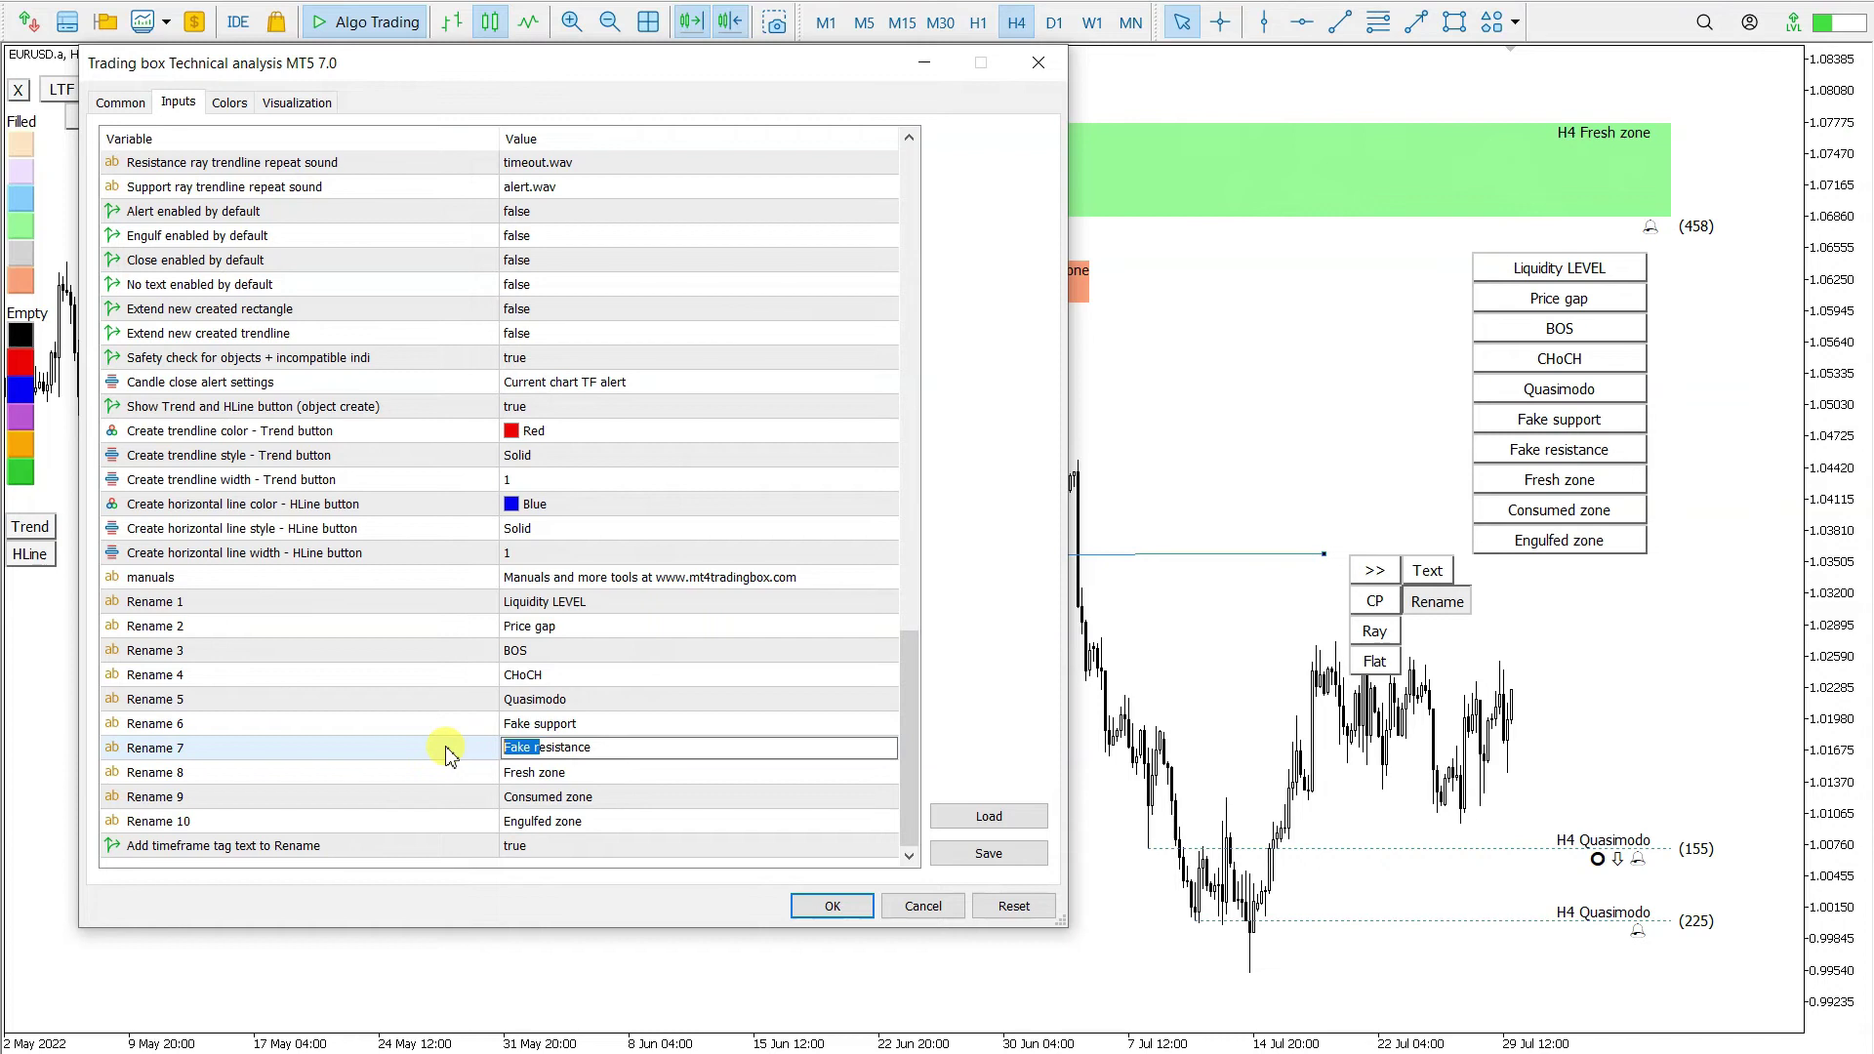
text(R)
text( LEVEL)
click(833, 905)
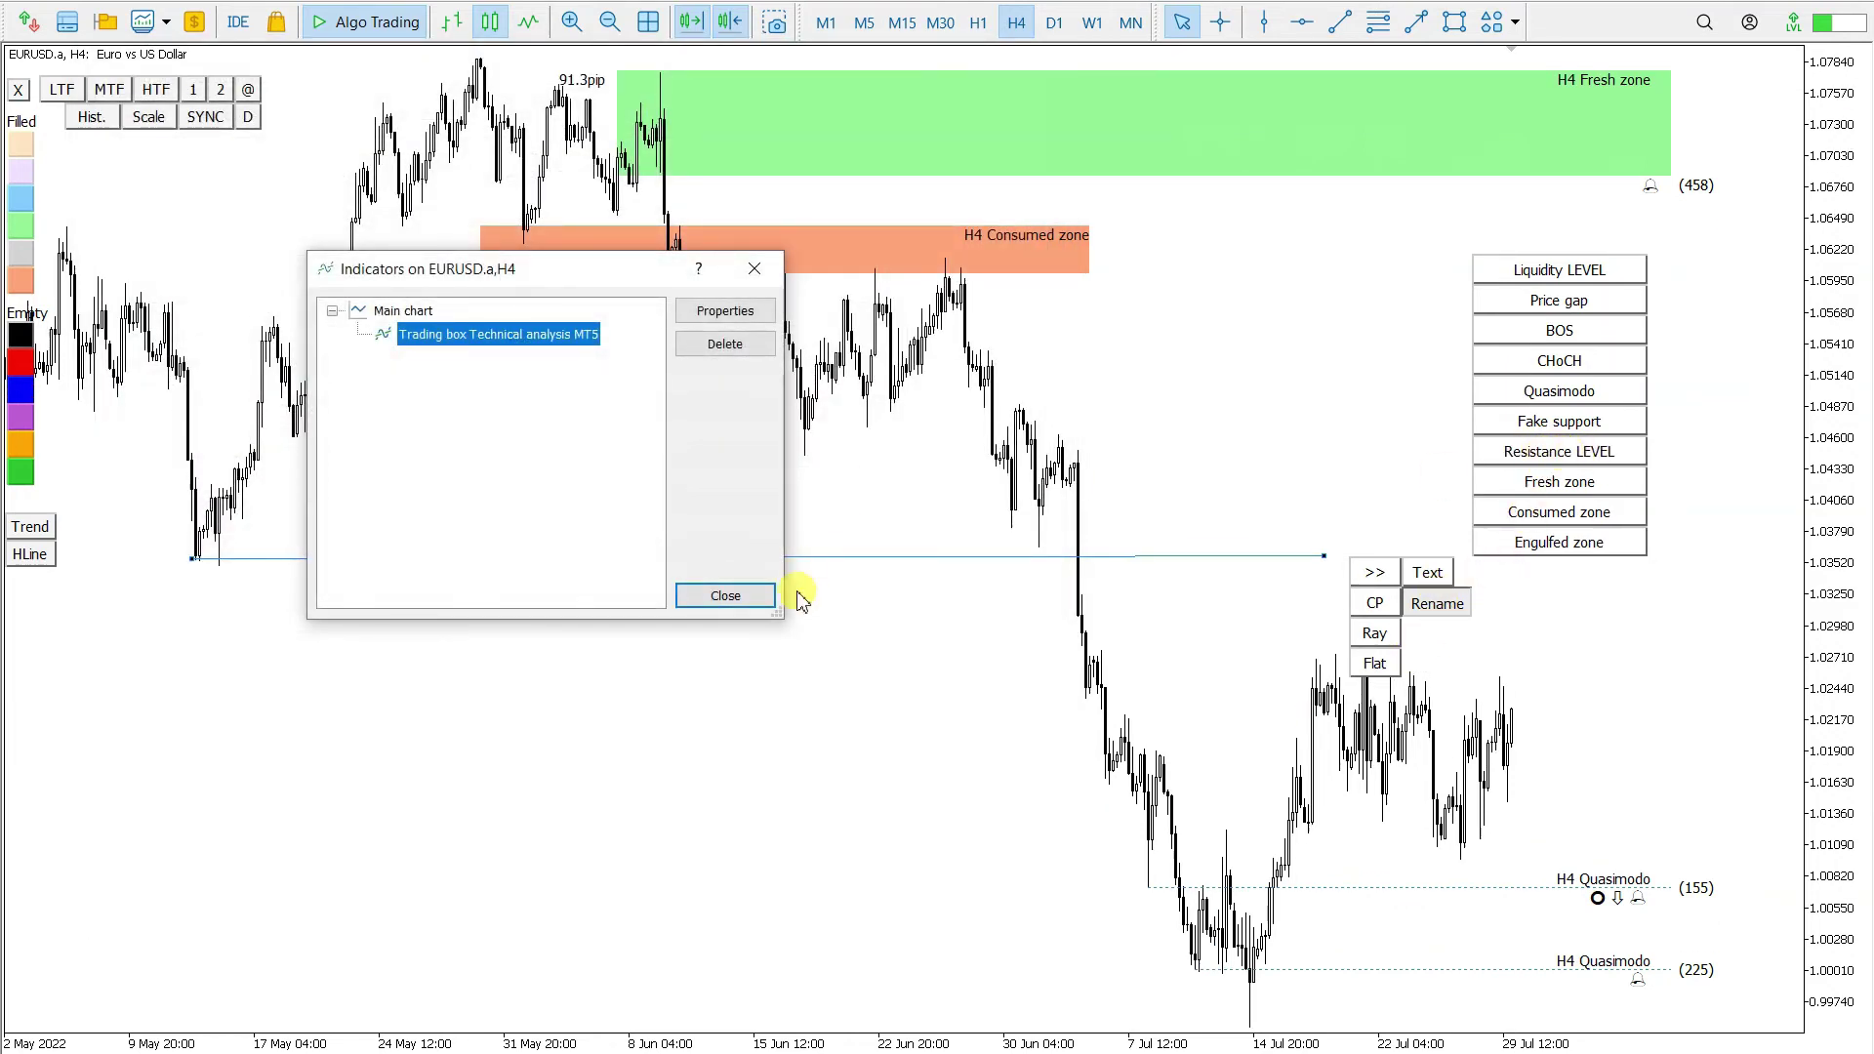
click(755, 596)
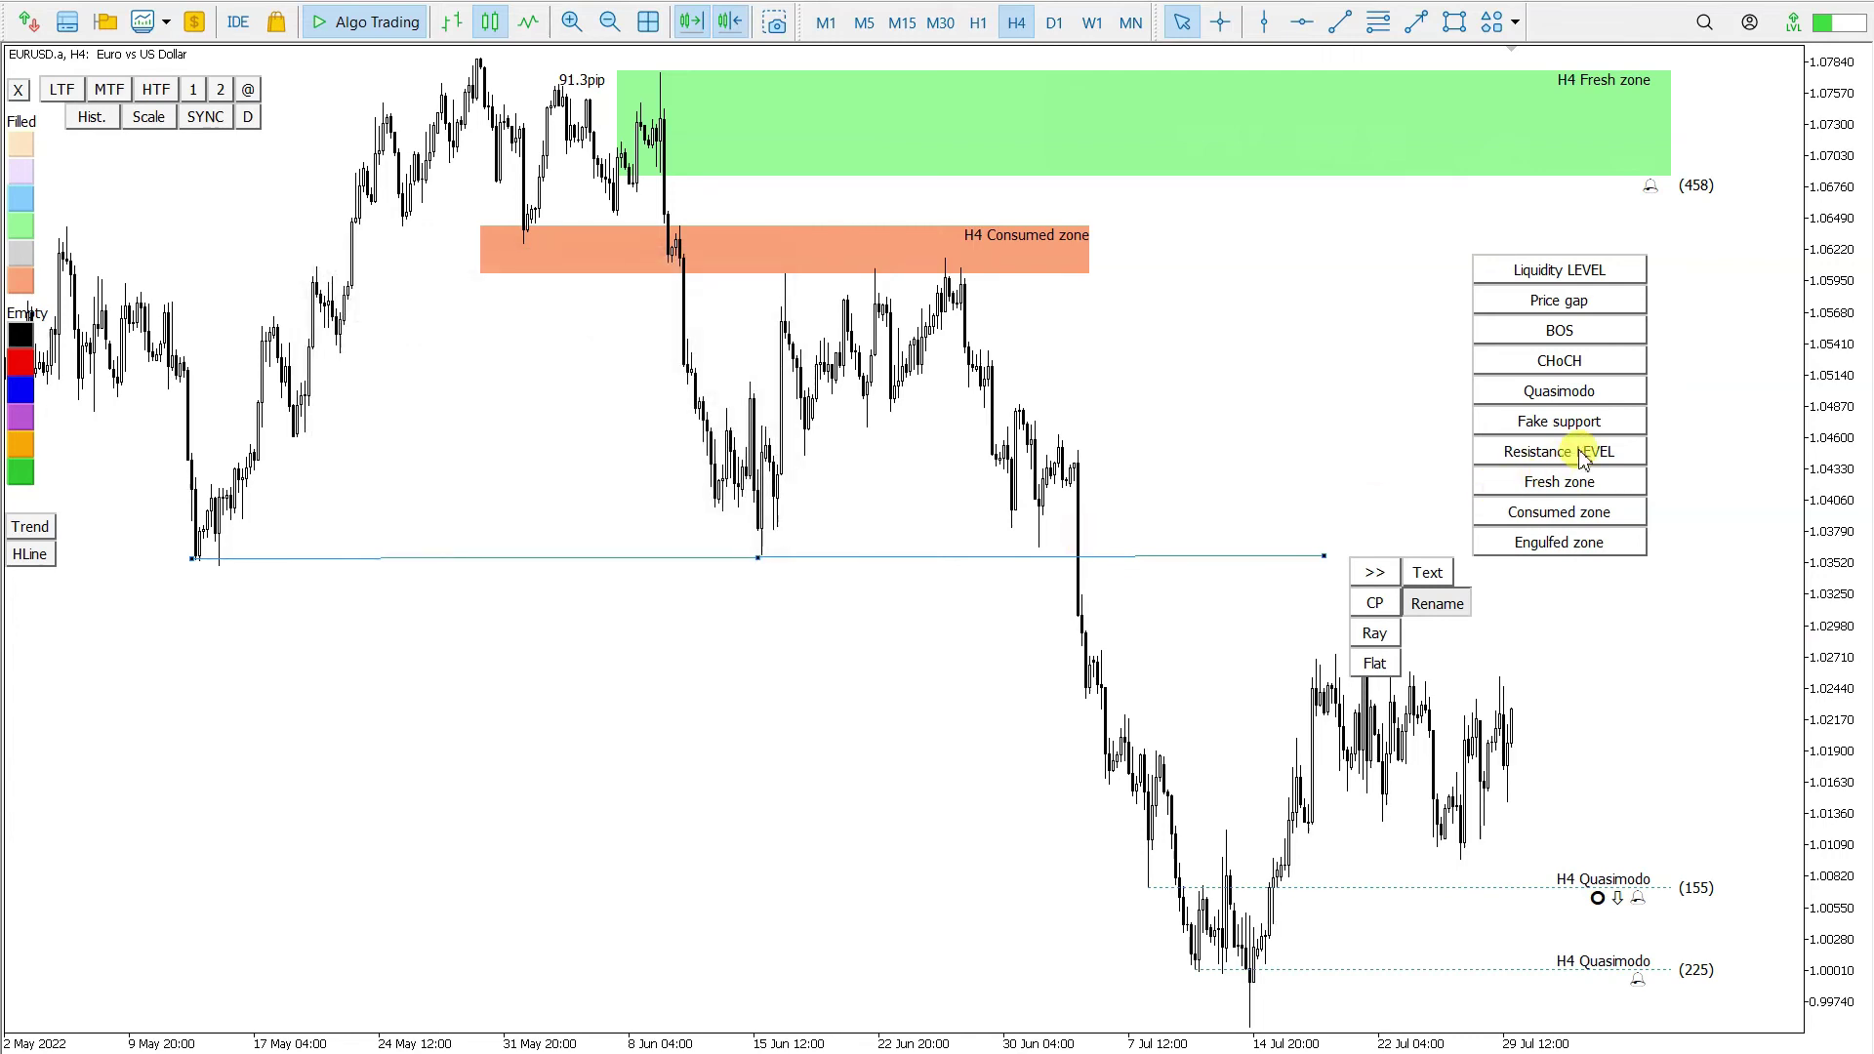
Extend the trendline at about 1.035 labelled with the "Resistance LEVEL" preset, enable its Alert and deselect it
click(1375, 574)
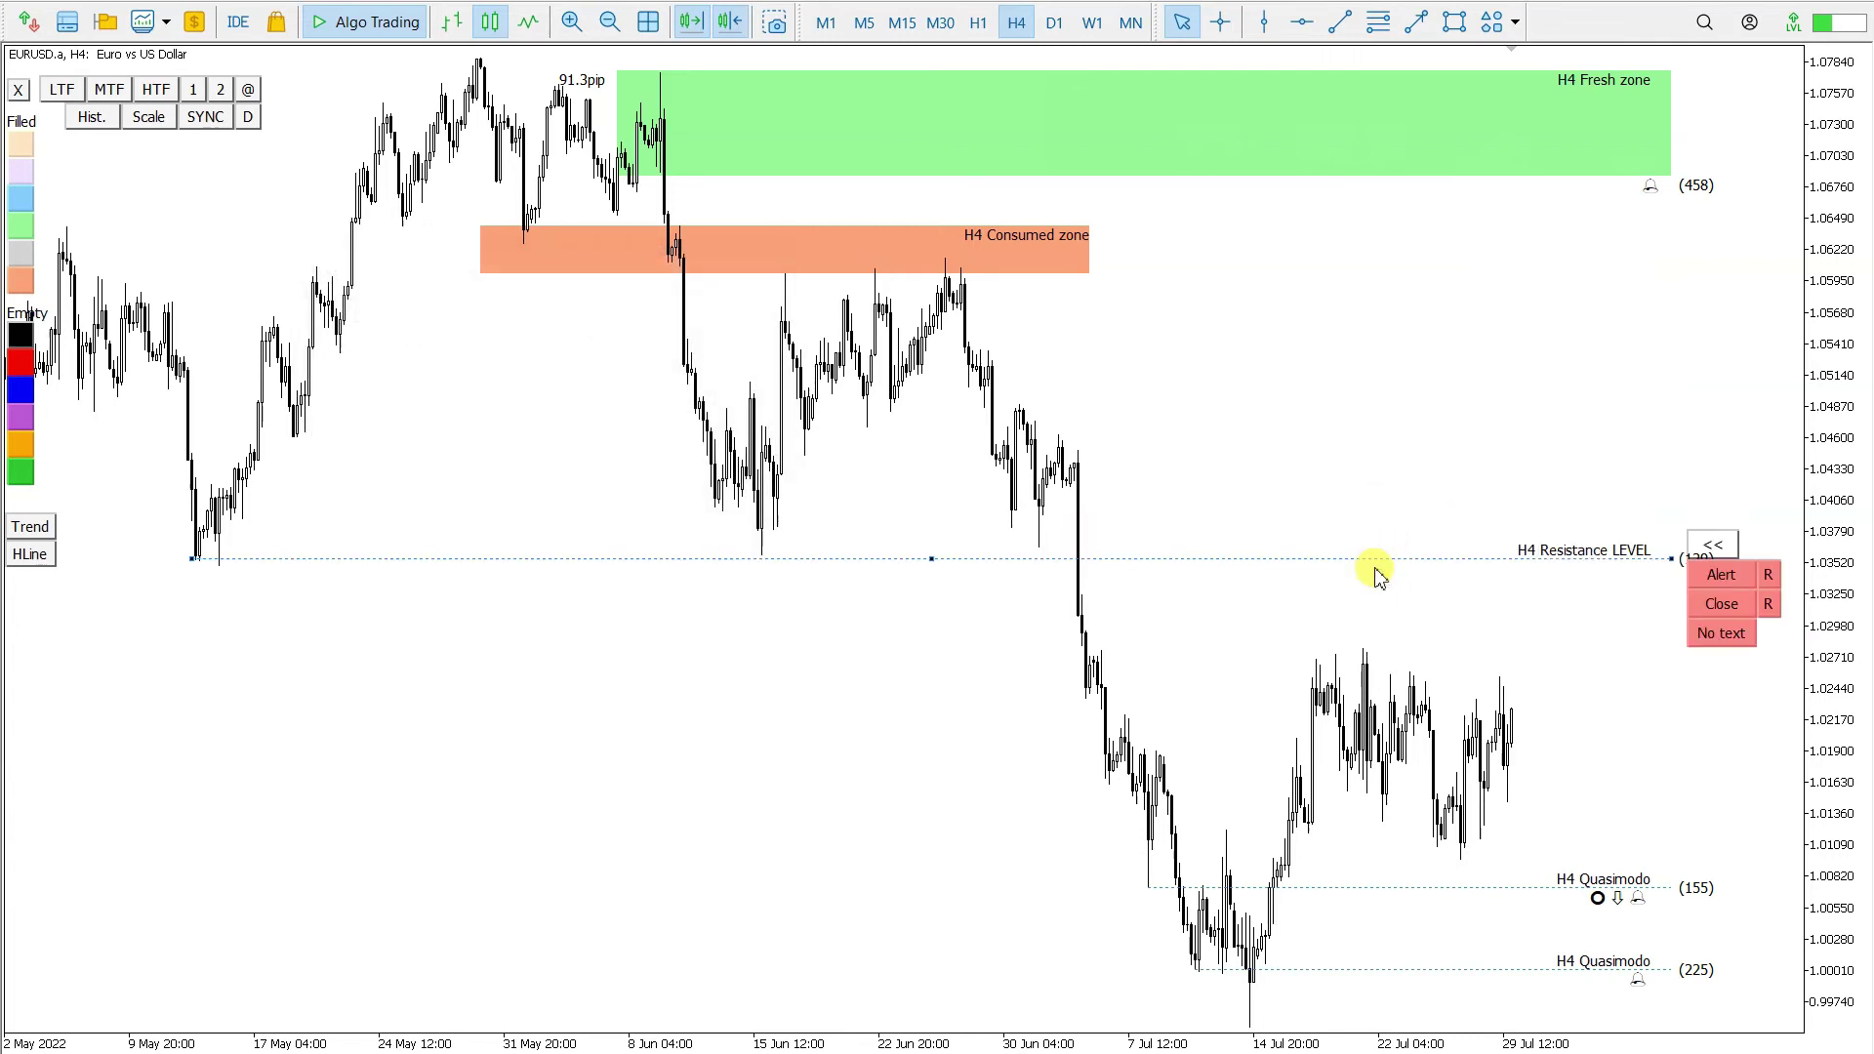
click(1716, 578)
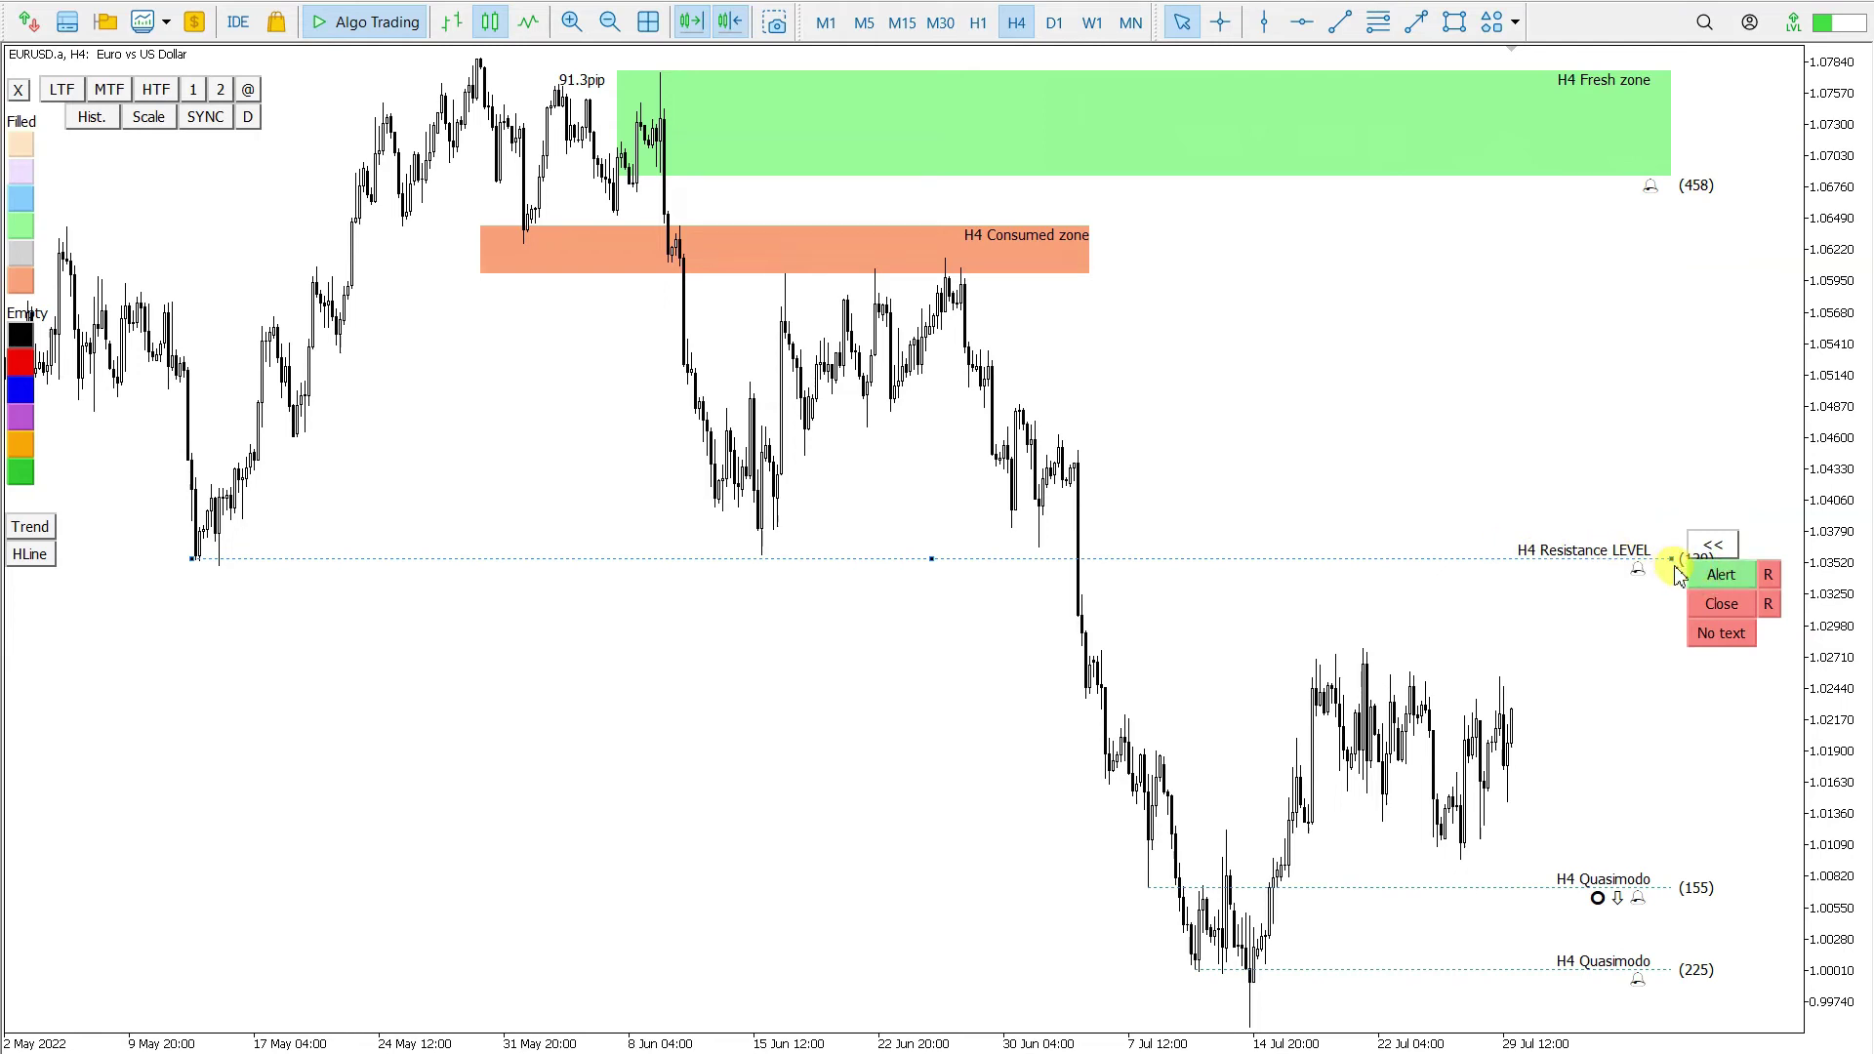
click(1676, 575)
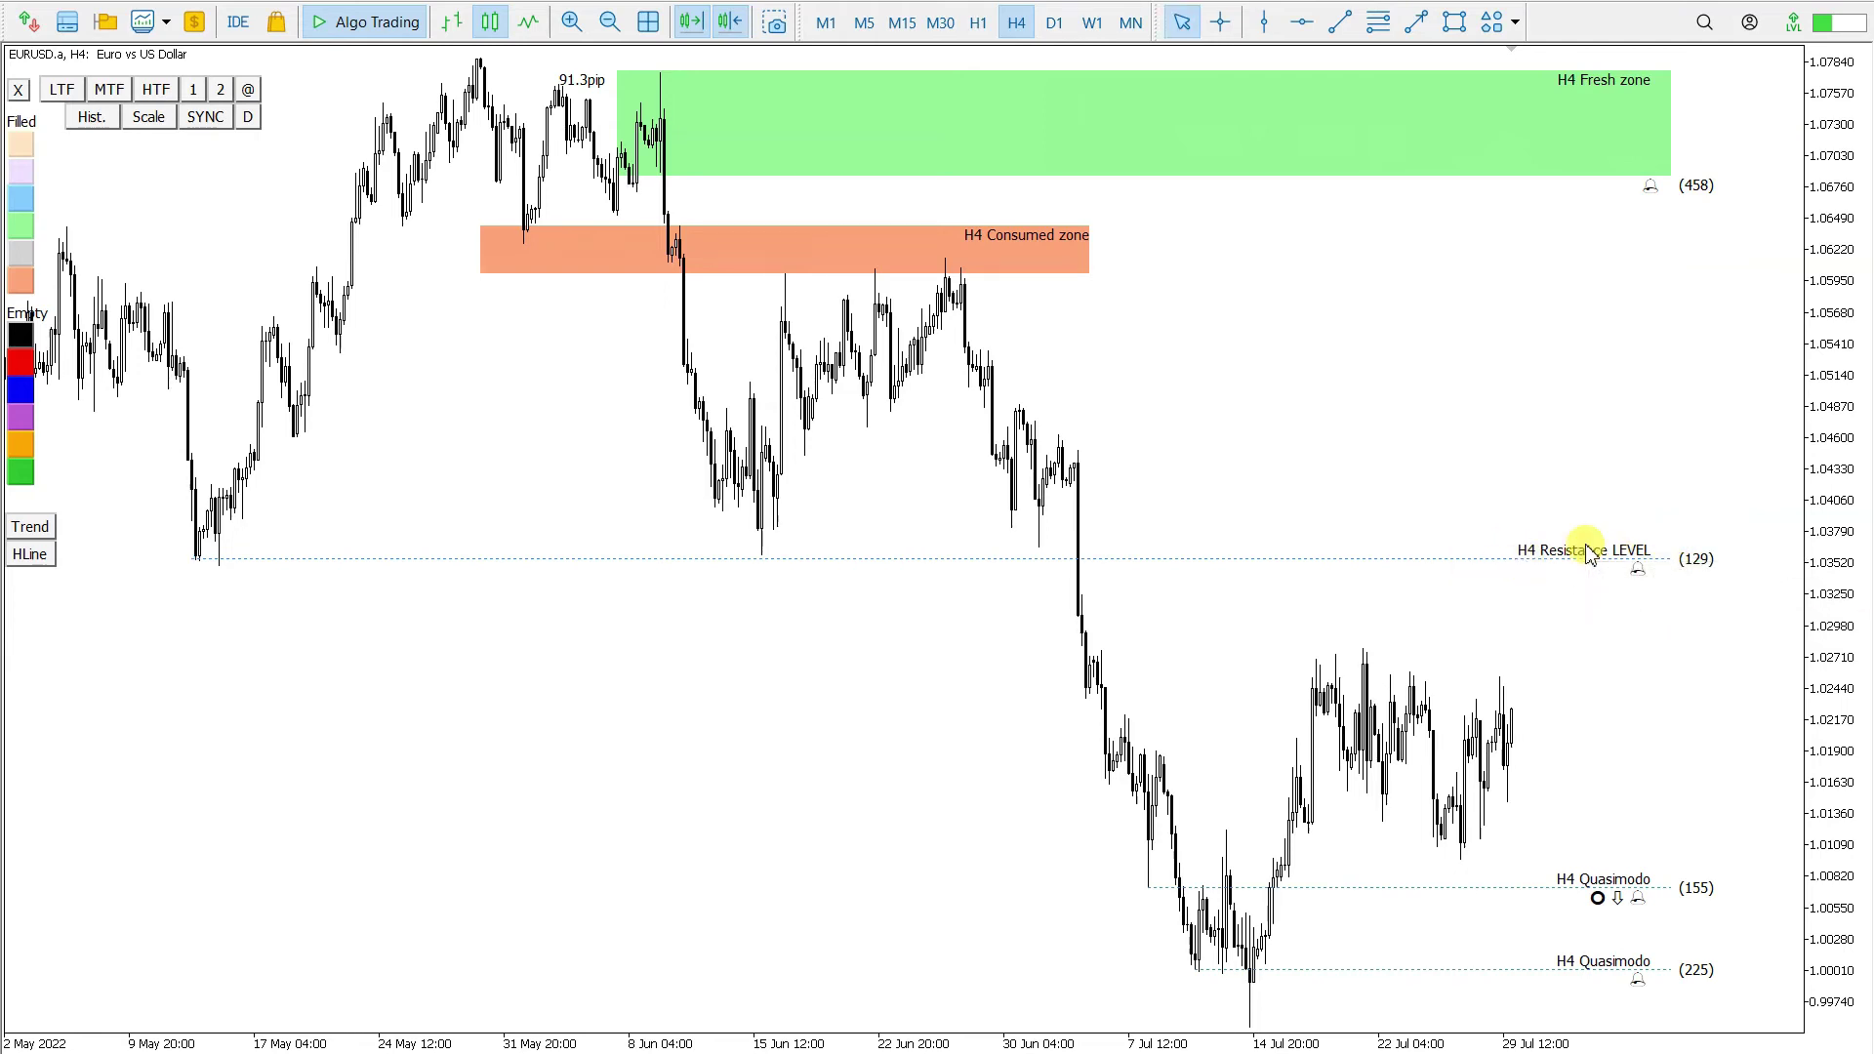
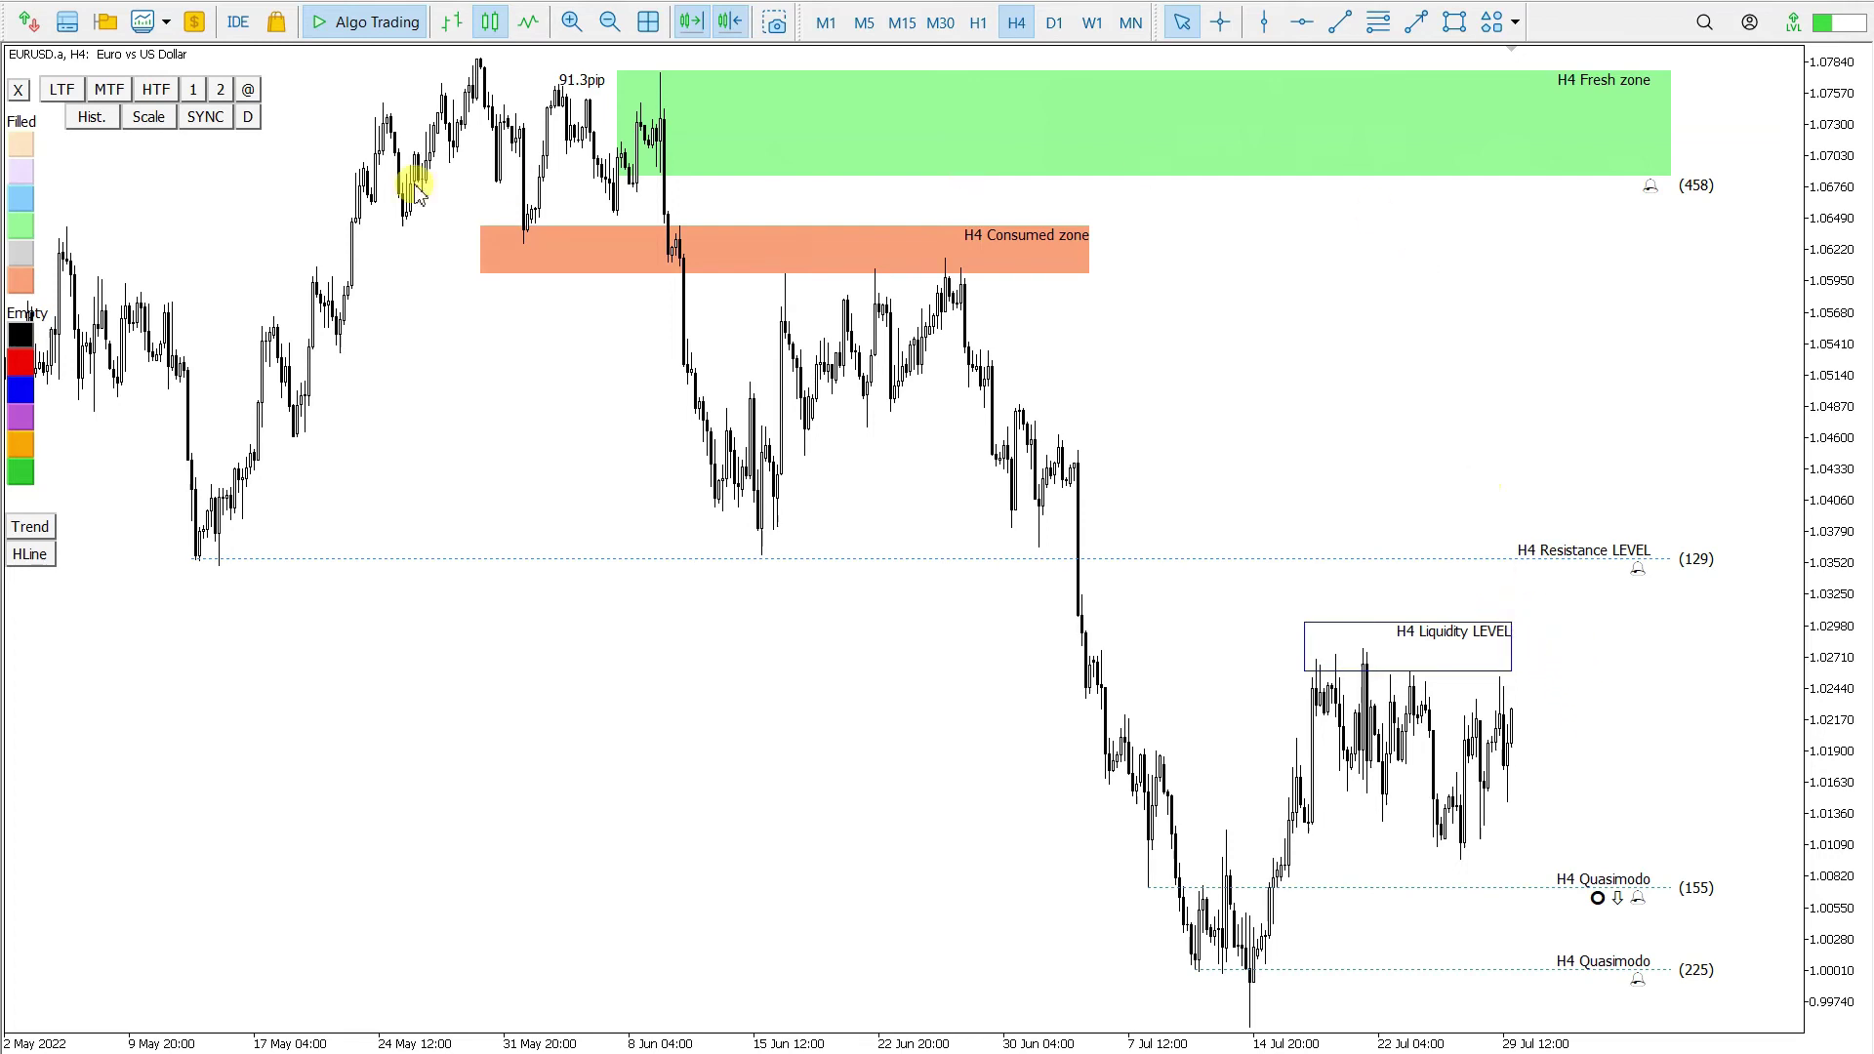
Draw an empty blue rectangle beneath the late-July lows, from about 1.008 to 1.012, ending just past the last candle
click(21, 390)
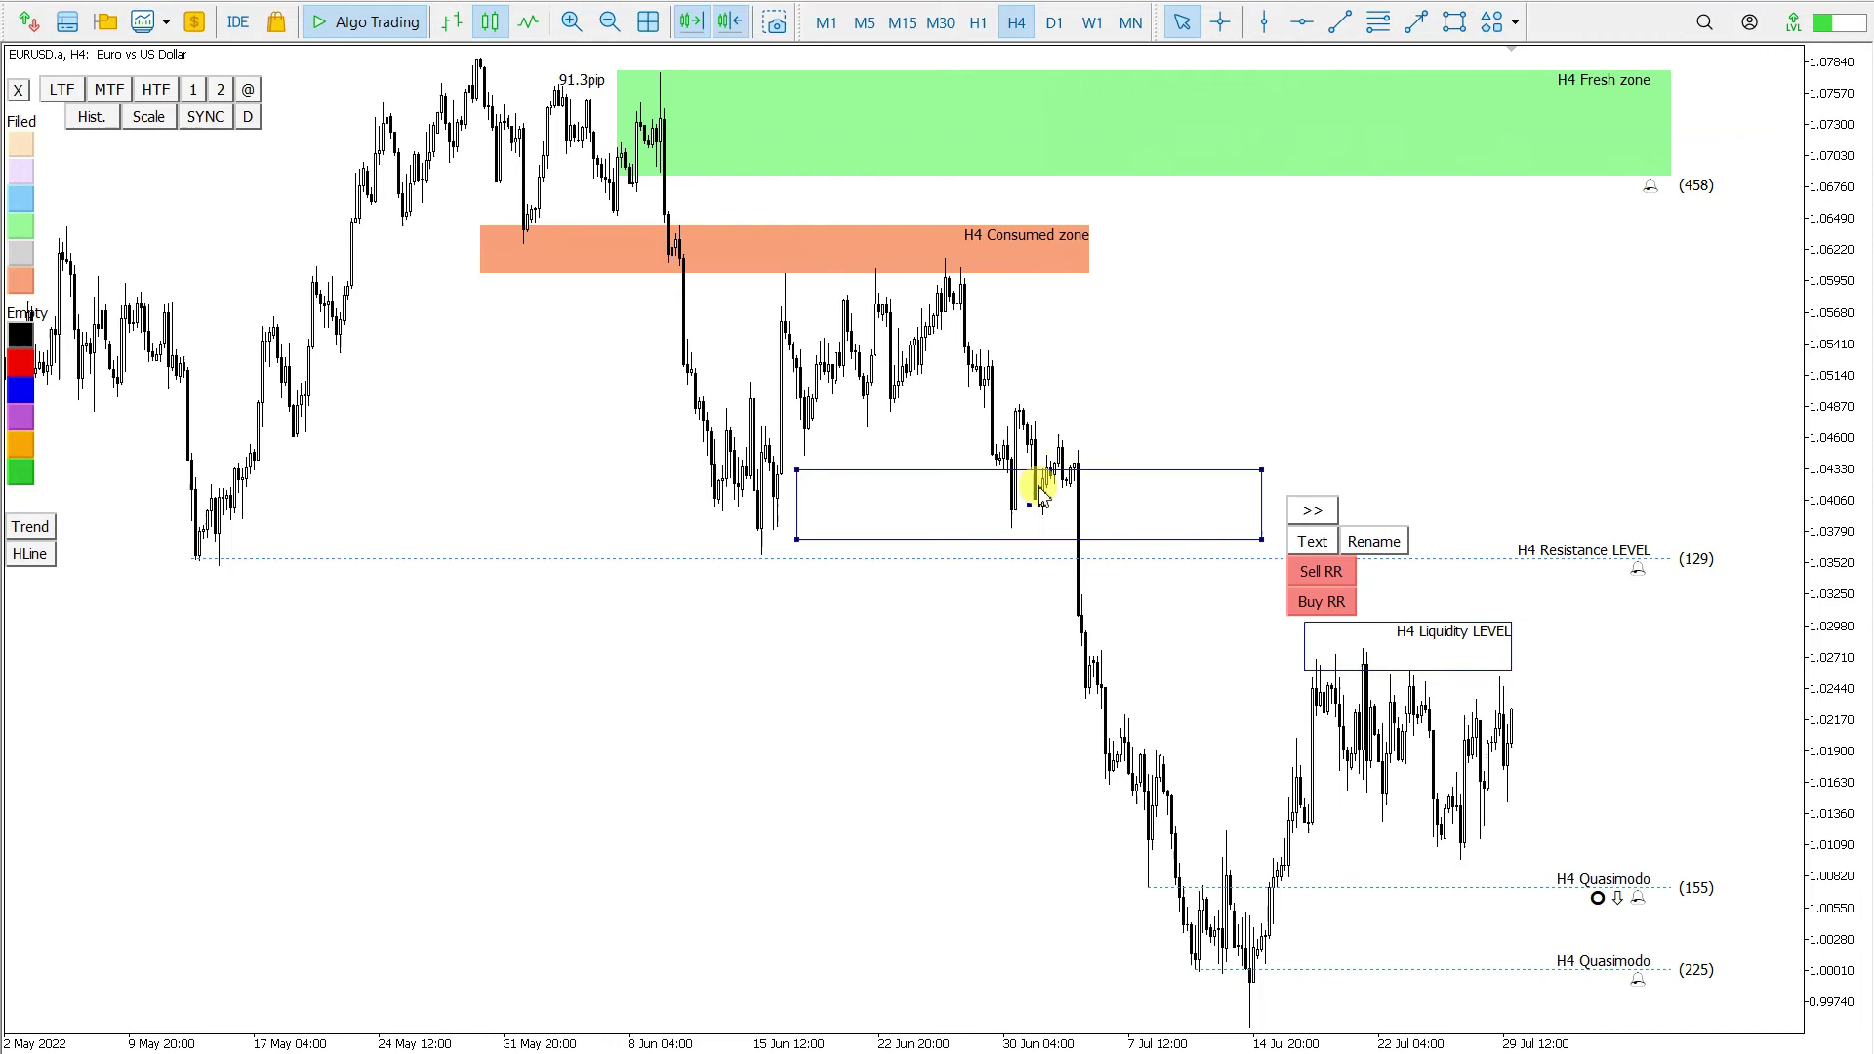
drag(1030, 505, 1521, 883)
drag(1275, 912, 1289, 877)
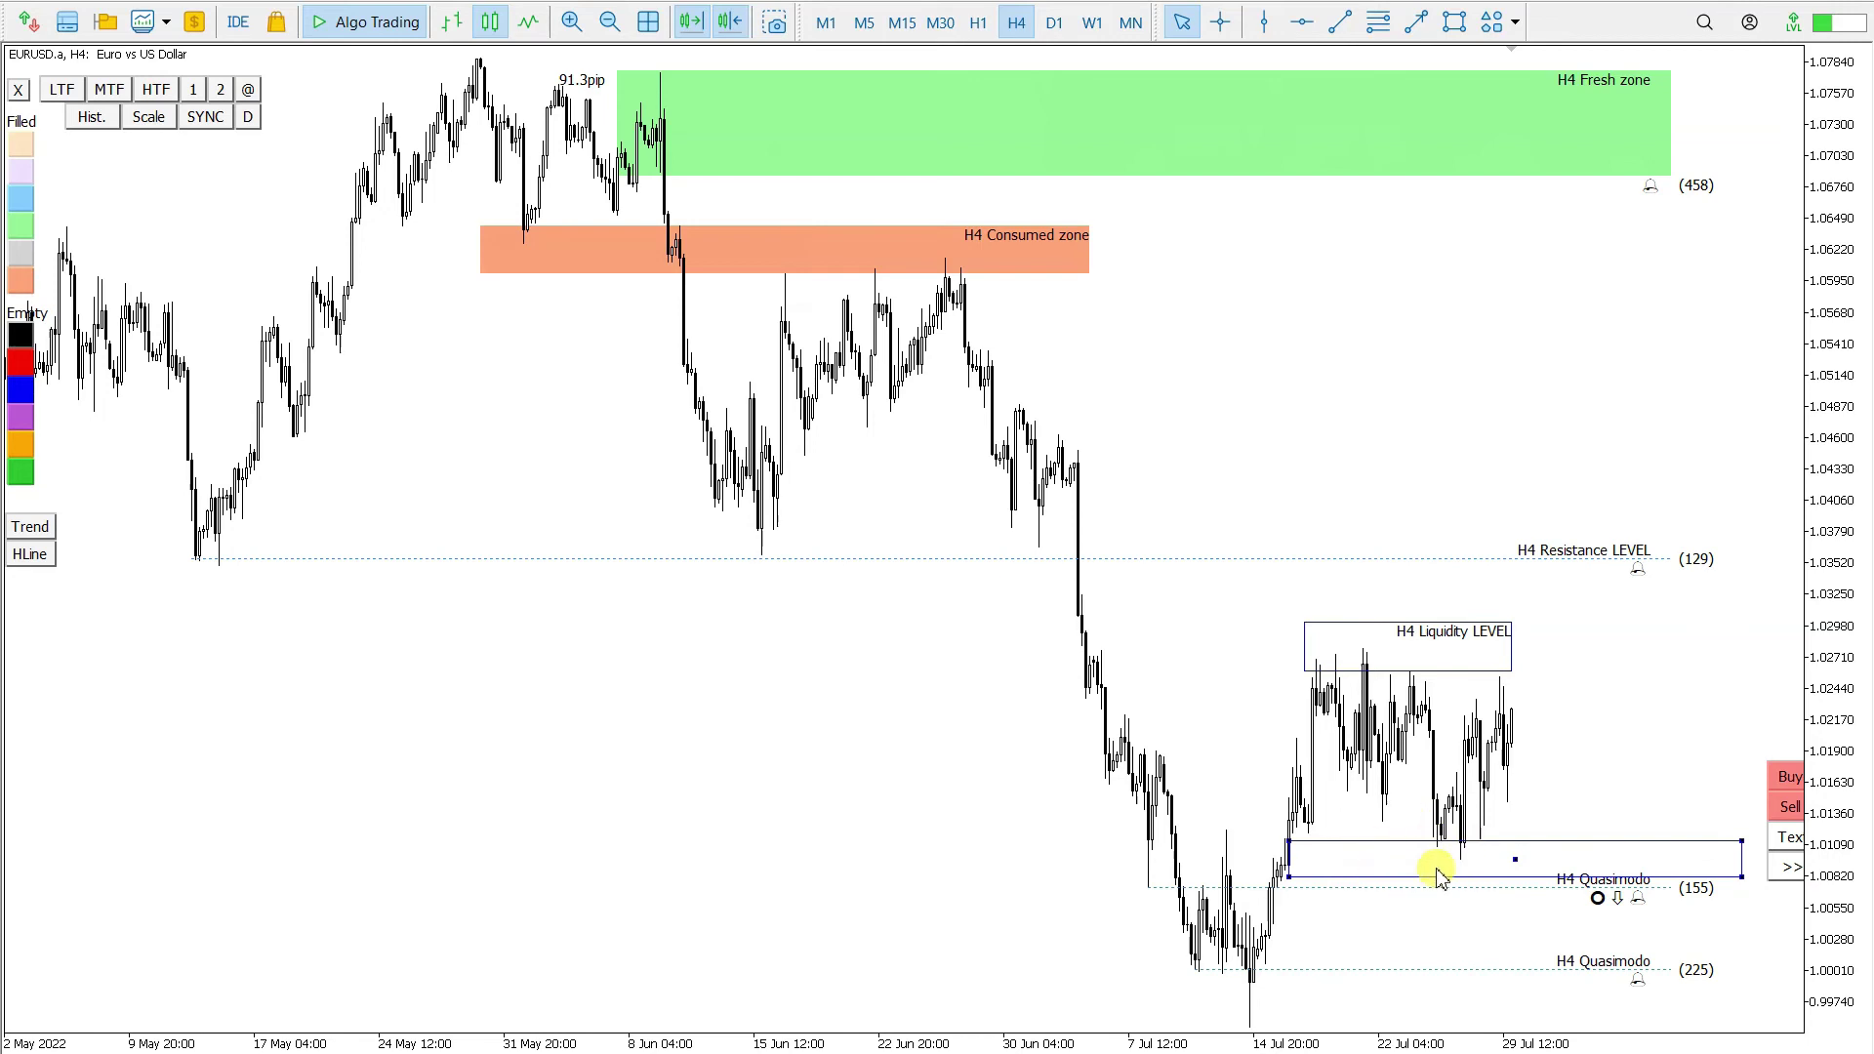
drag(1740, 841, 1530, 837)
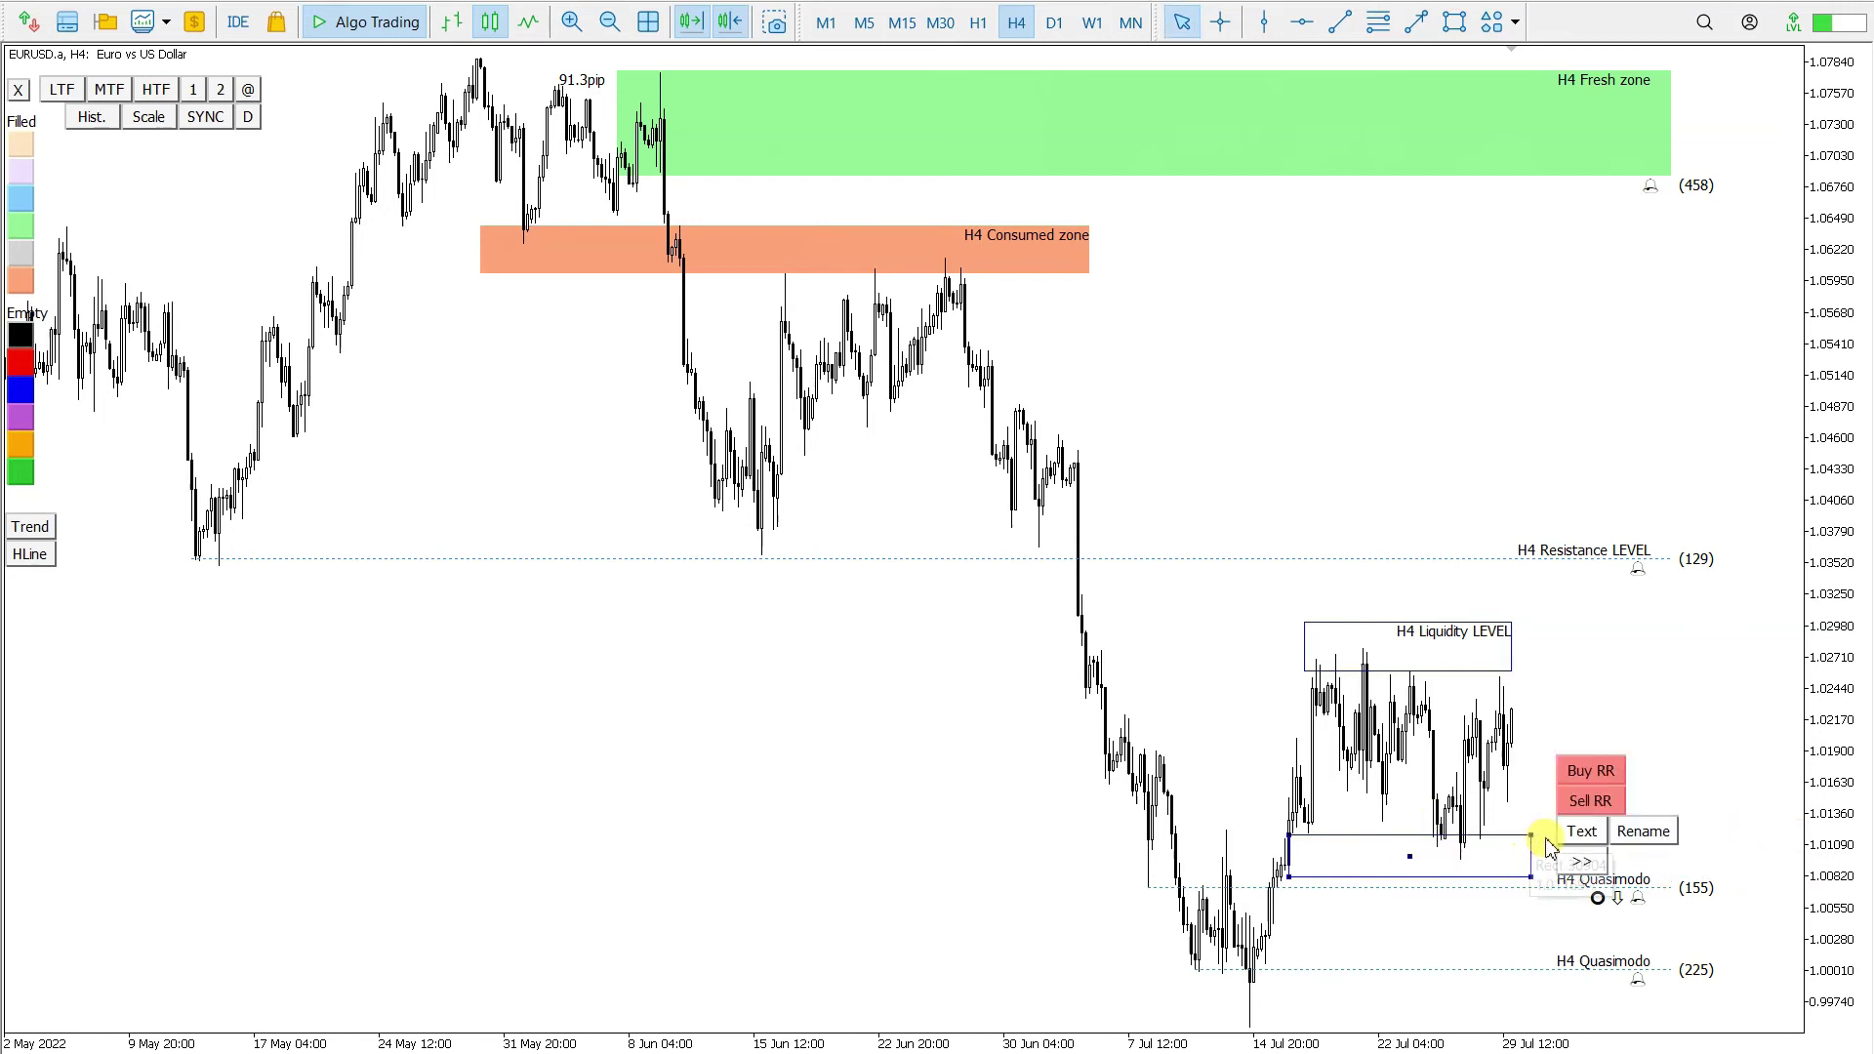
Label the lower blue rectangle with the "Liquidity LEVEL" preset at text position CU2 and deselect it
click(1628, 831)
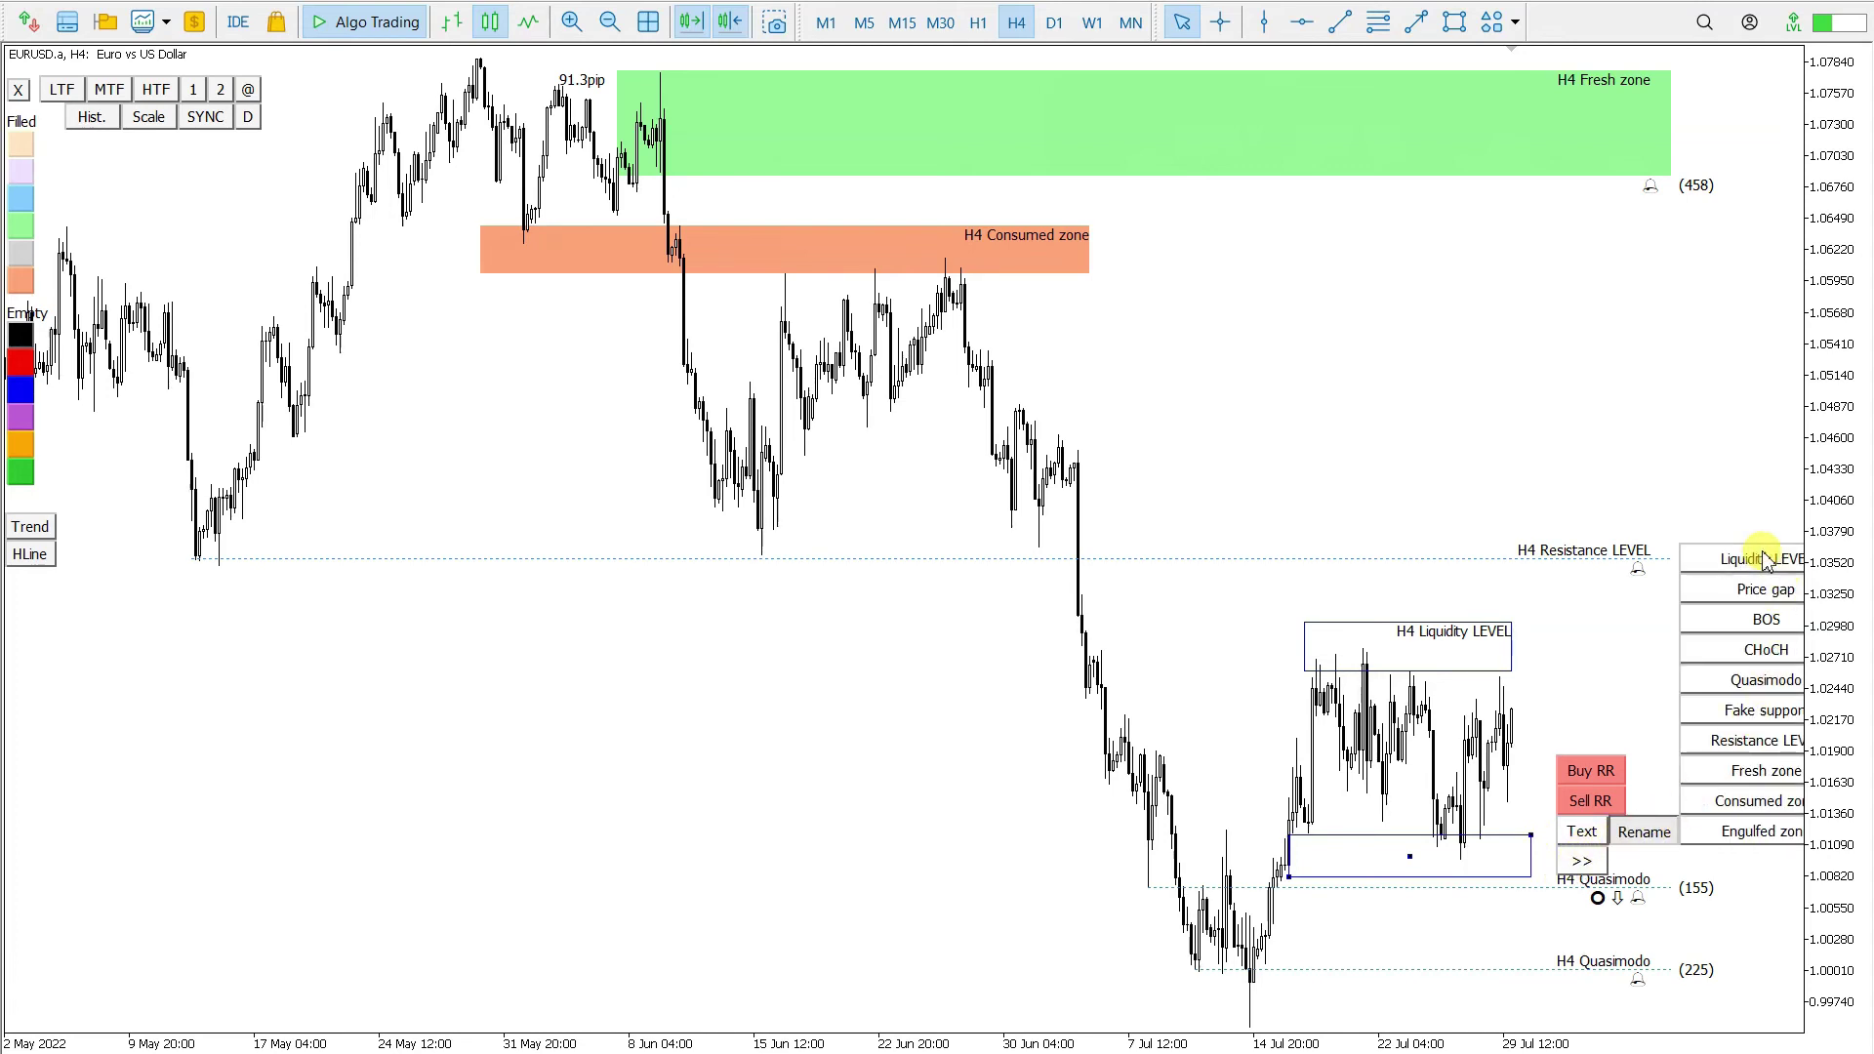
click(1583, 835)
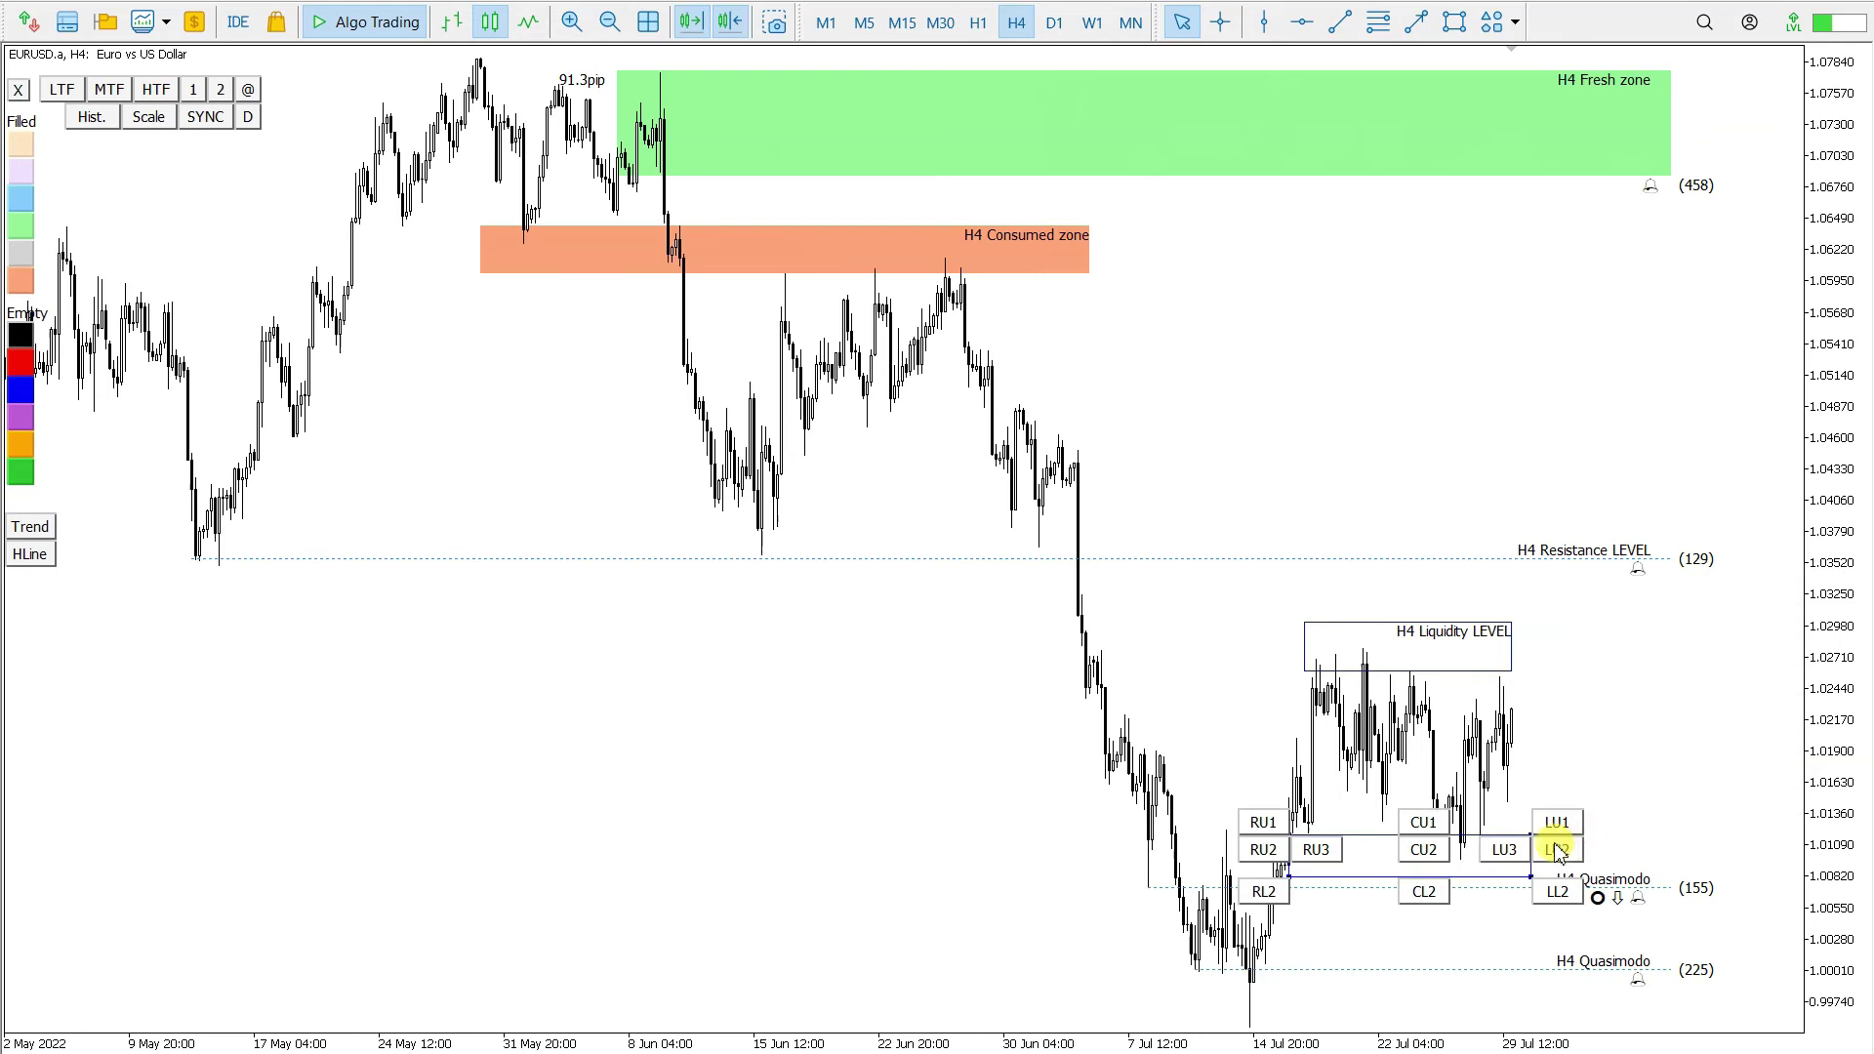
click(1429, 855)
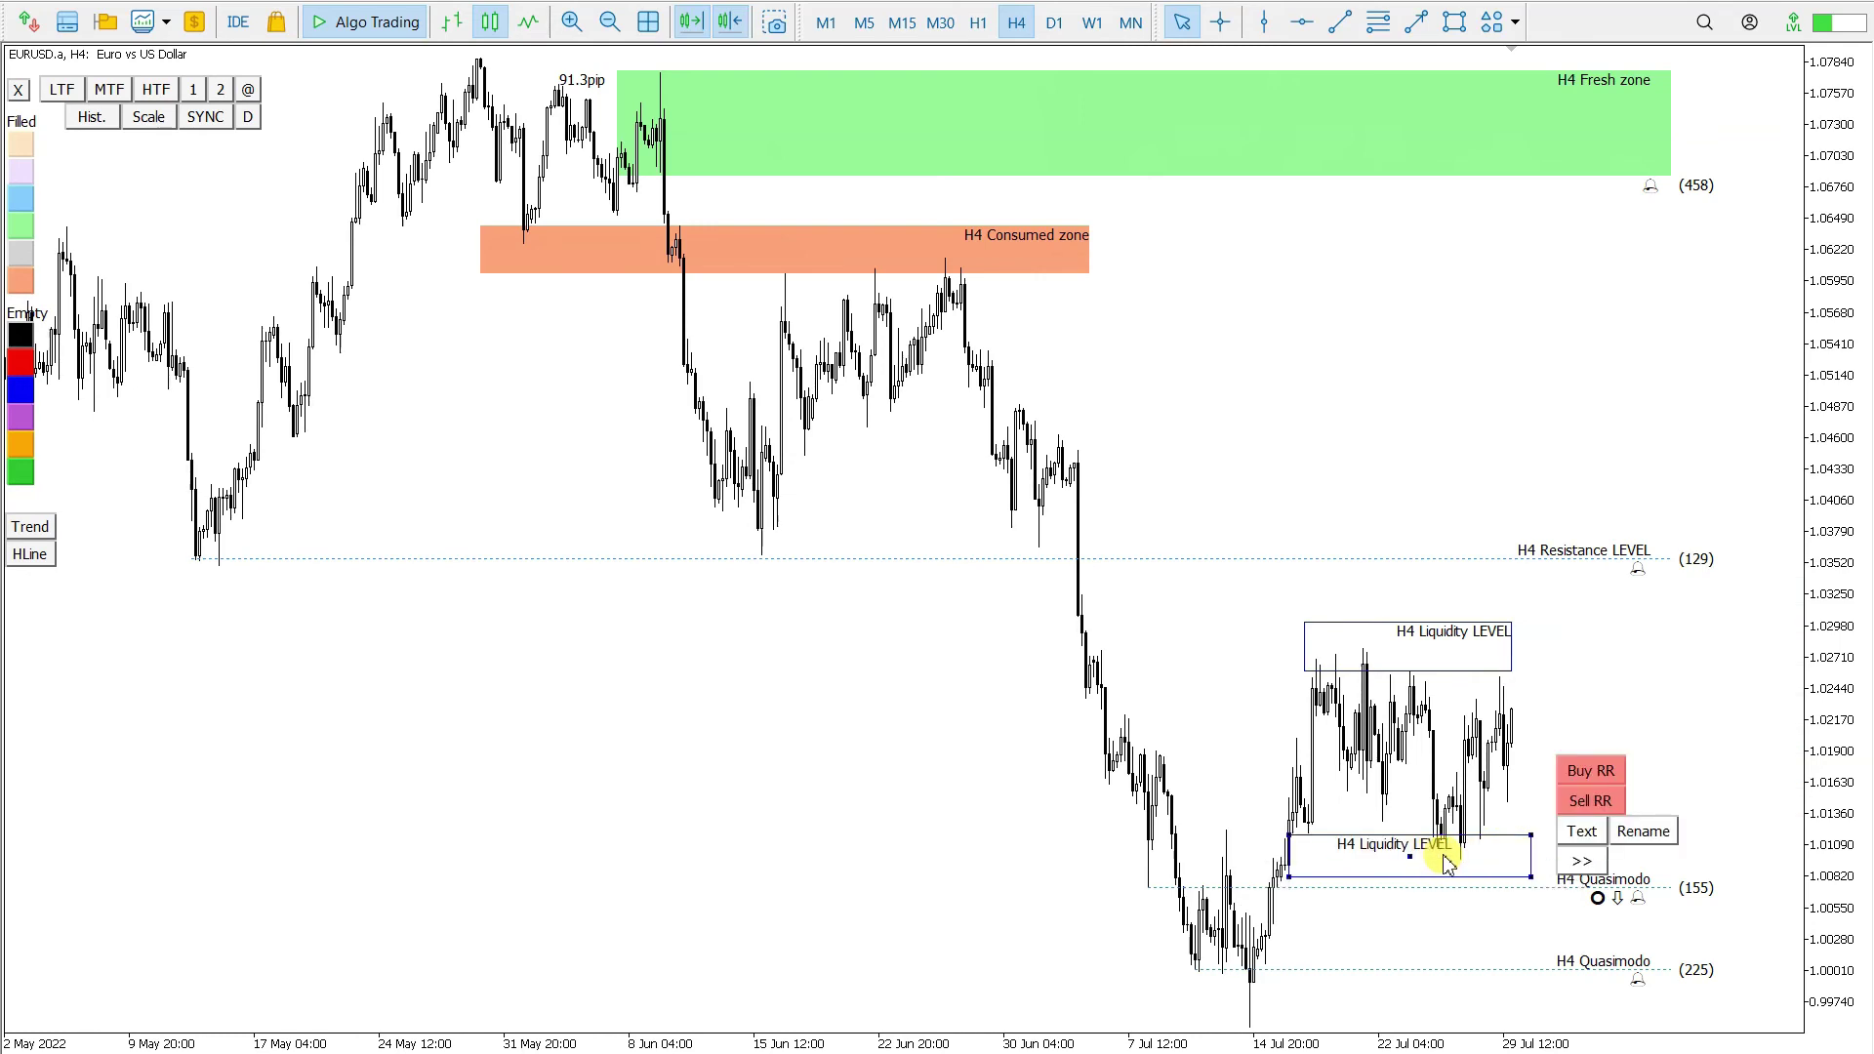
double_click(1427, 855)
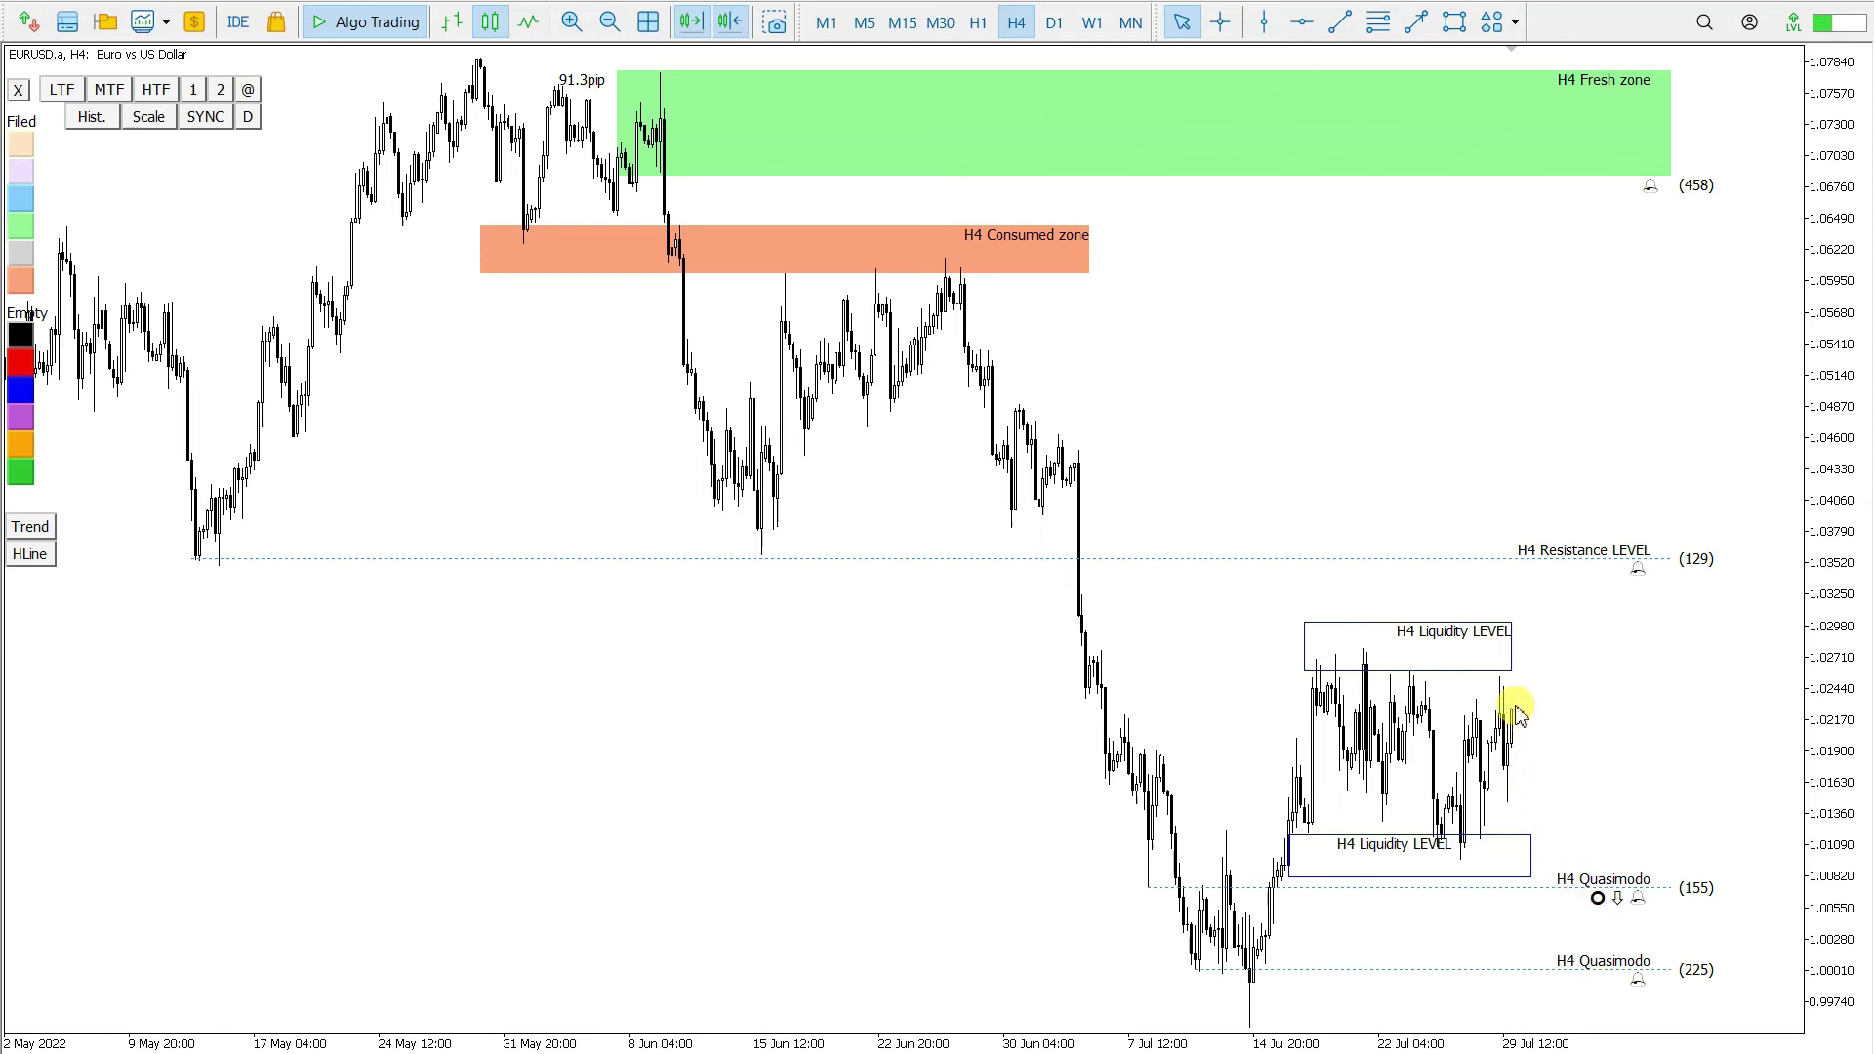
Sketch a freehand price path from the last candle through both Quasimodo lines up to the Fresh zone, and clear all annotations
drag(1511, 711, 1542, 871)
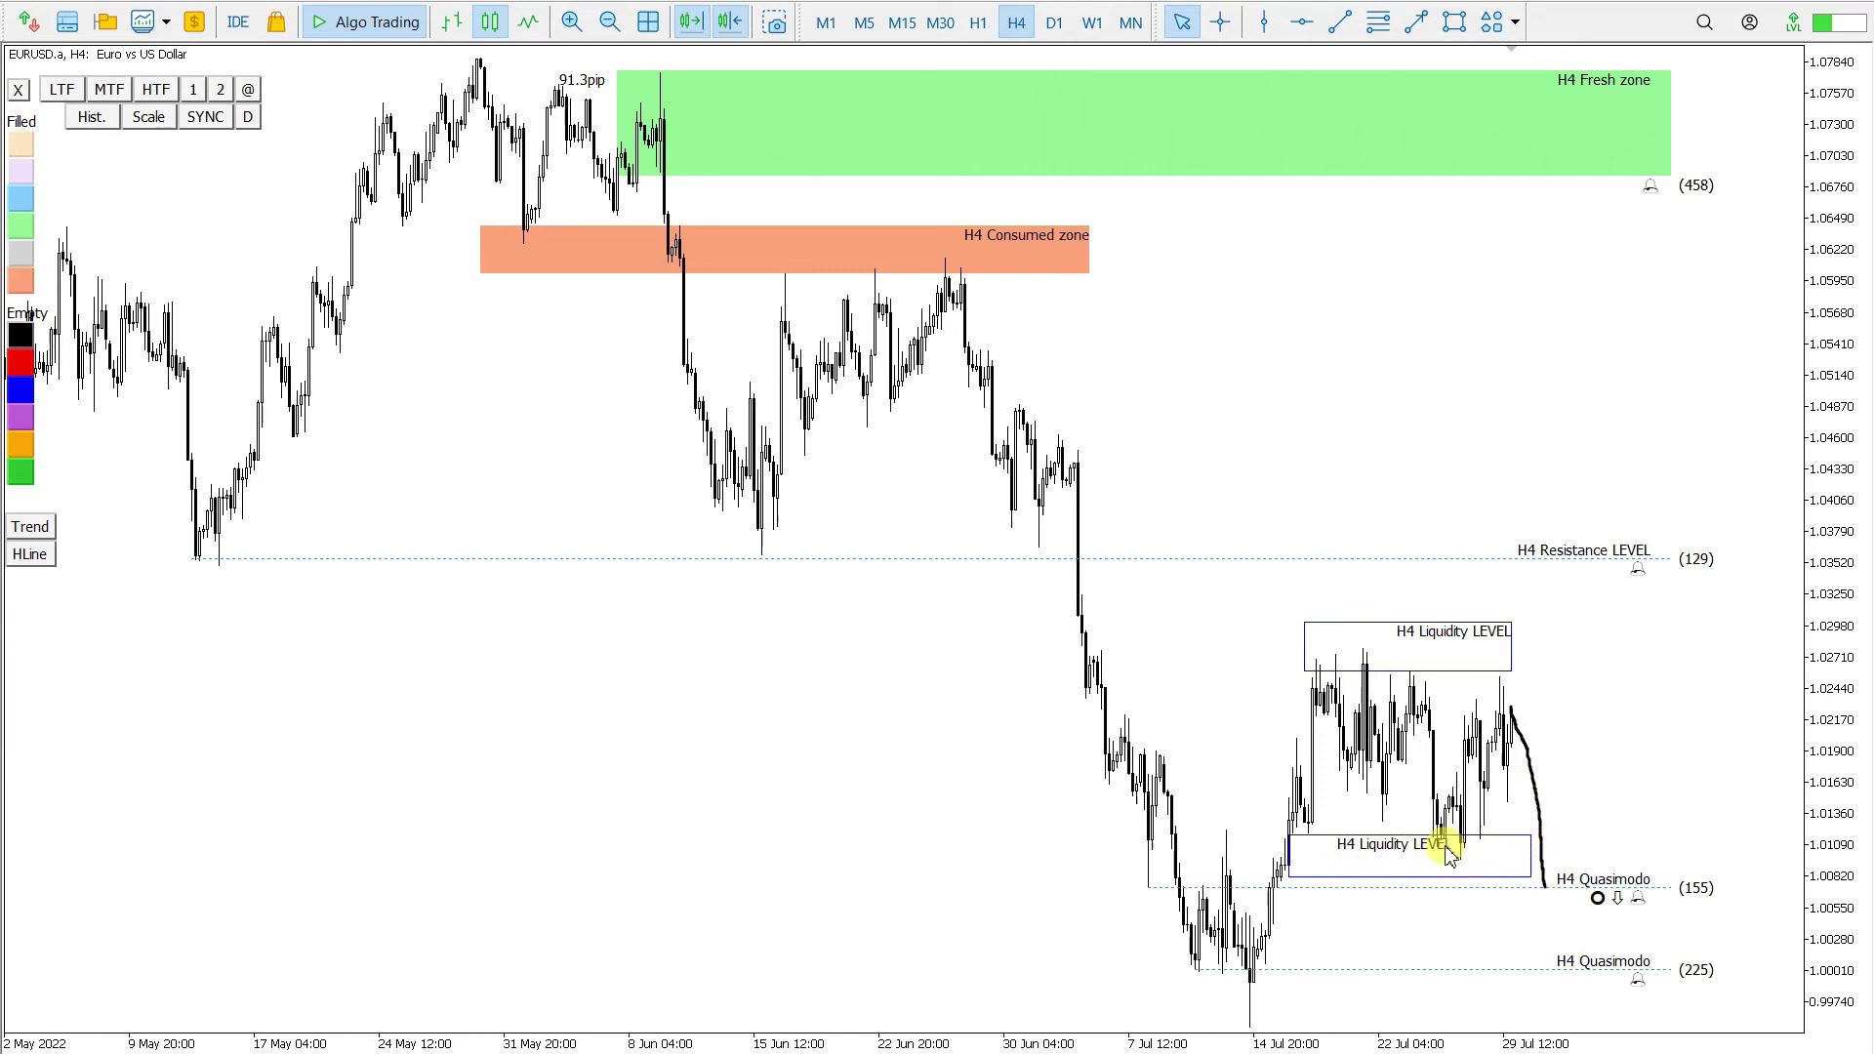
drag(1544, 878, 1555, 898)
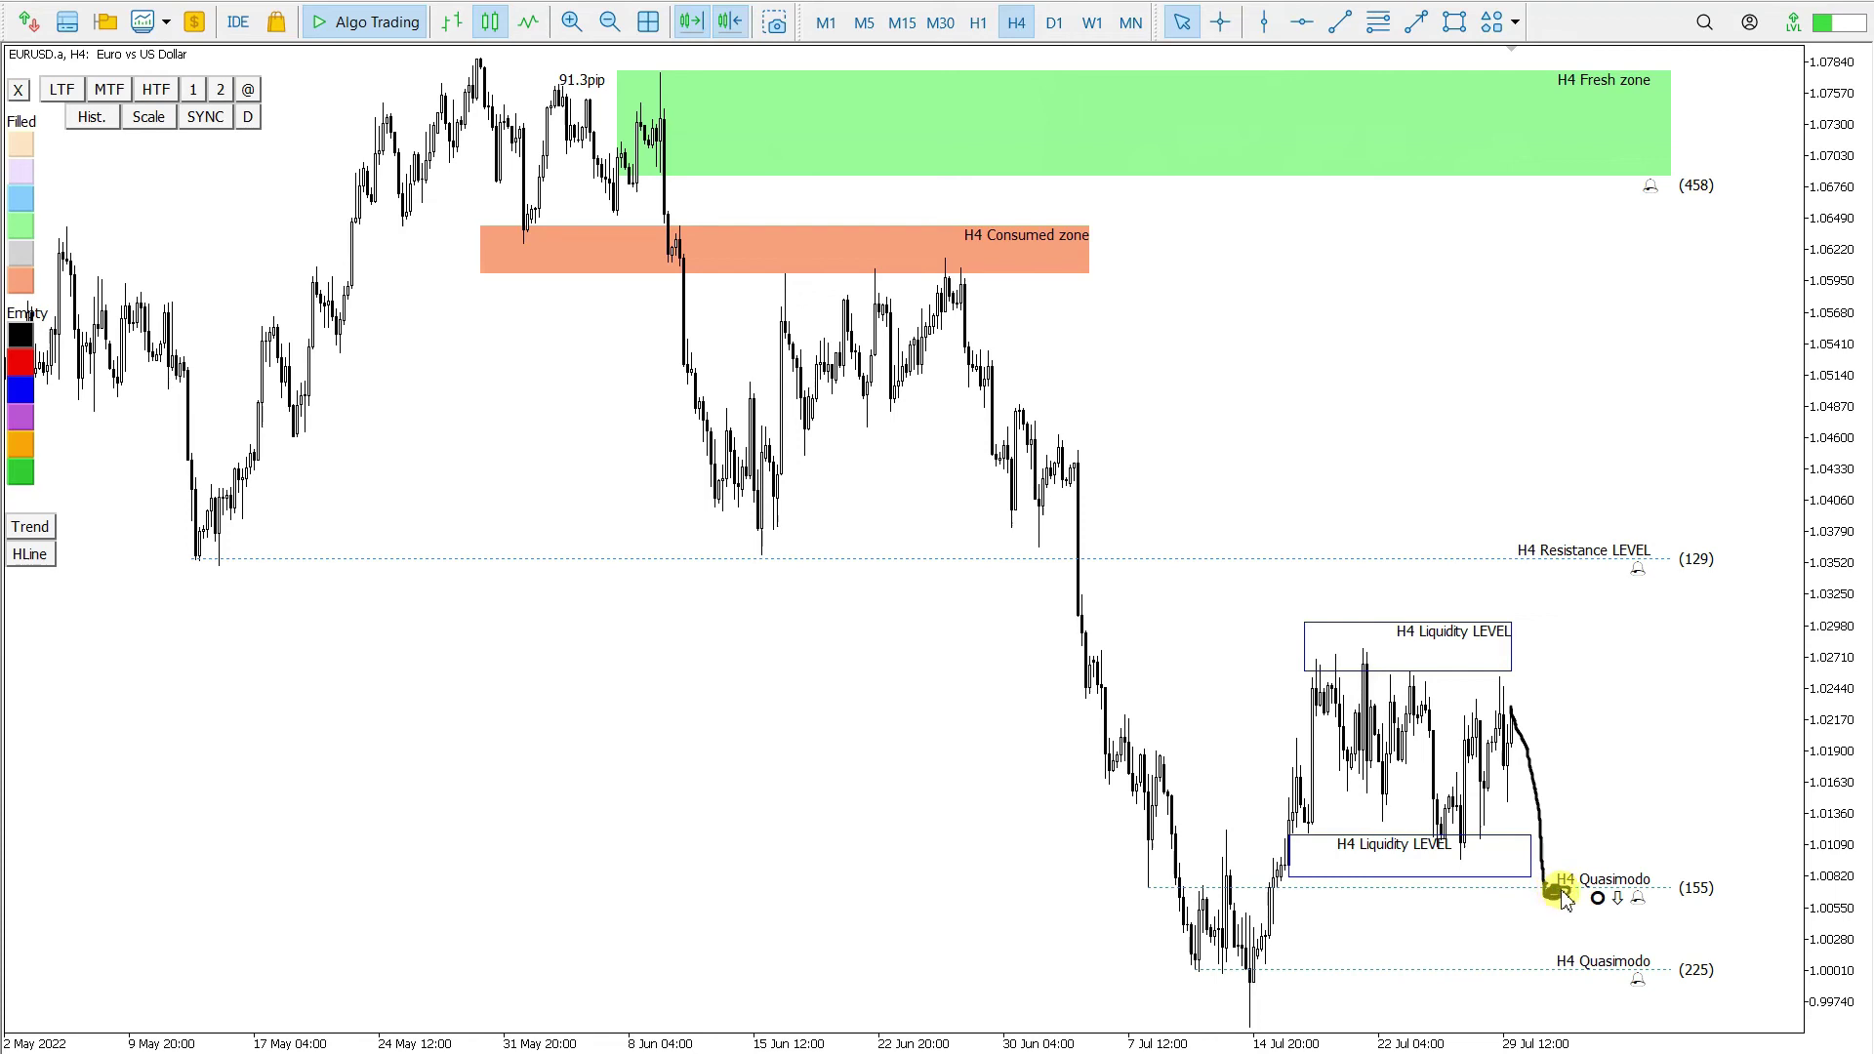
mouse_move(1559, 898)
mouse_down()
mouse_move(1620, 972)
mouse_move(1601, 967)
mouse_move(1649, 878)
mouse_move(1669, 561)
mouse_up()
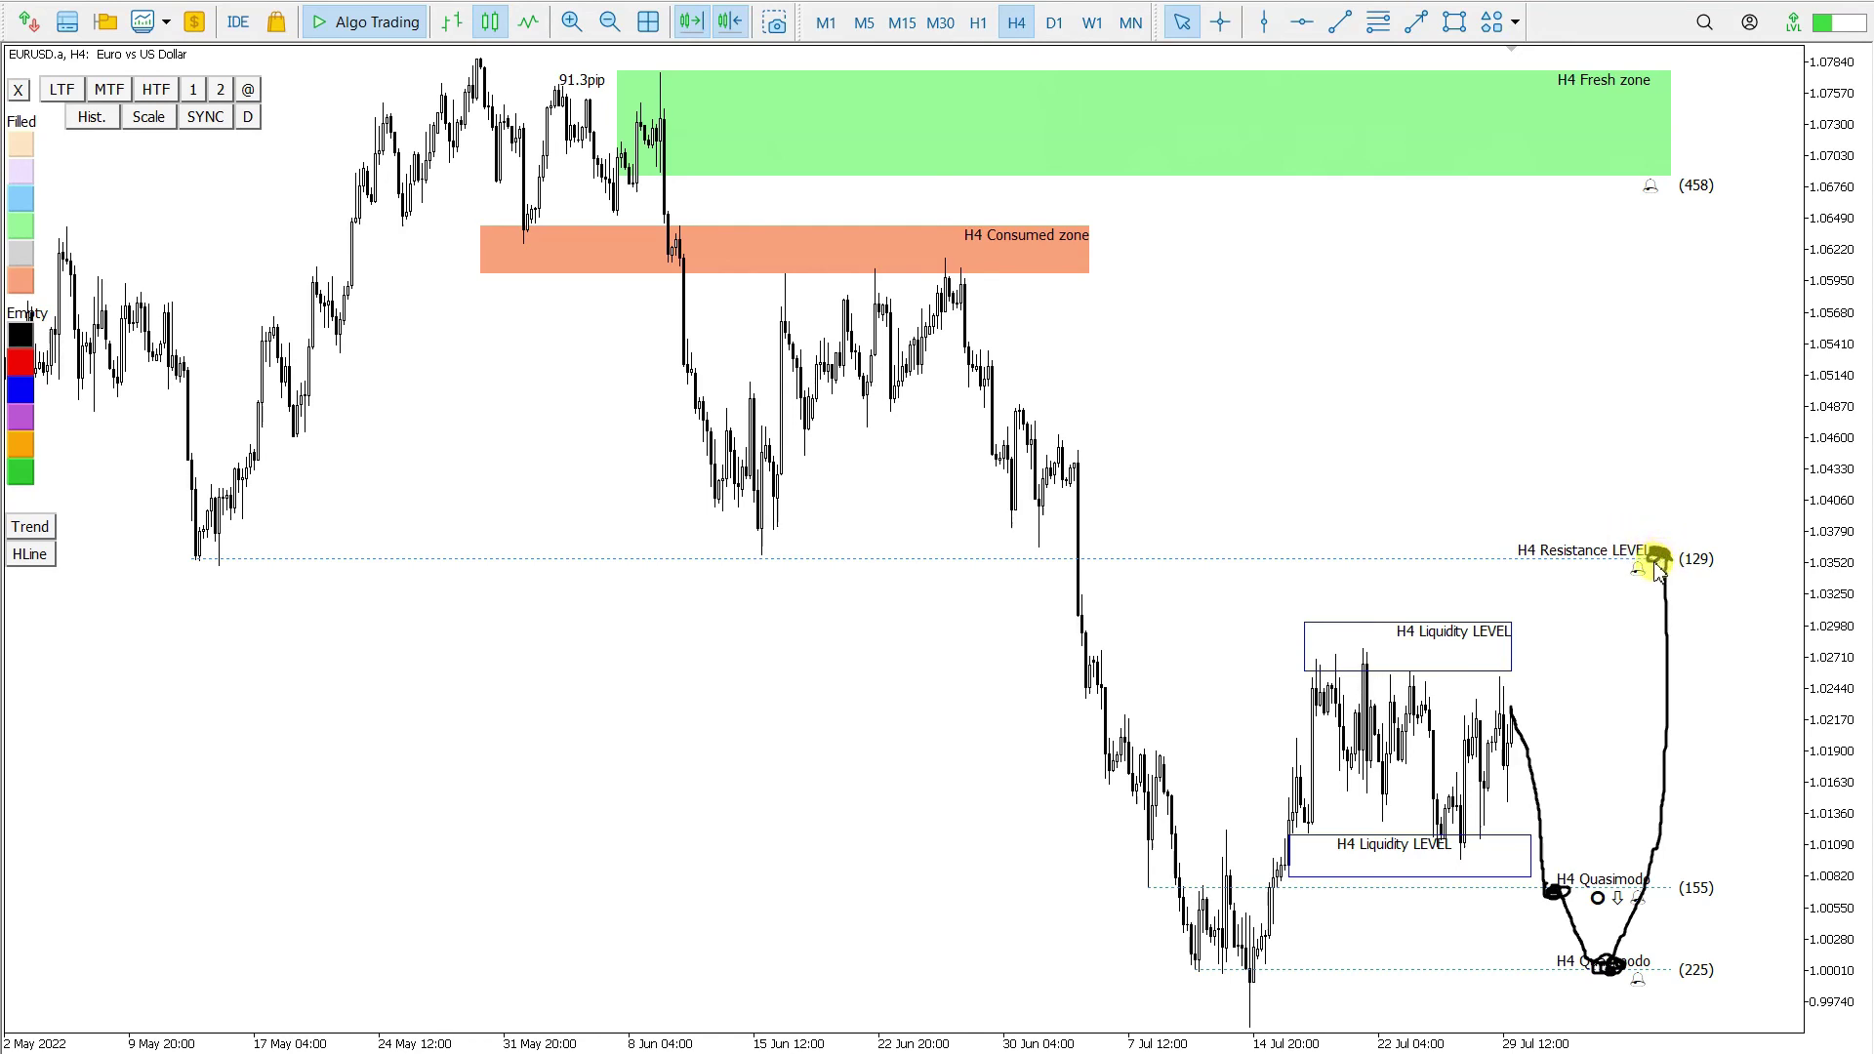
drag(1666, 558, 1640, 188)
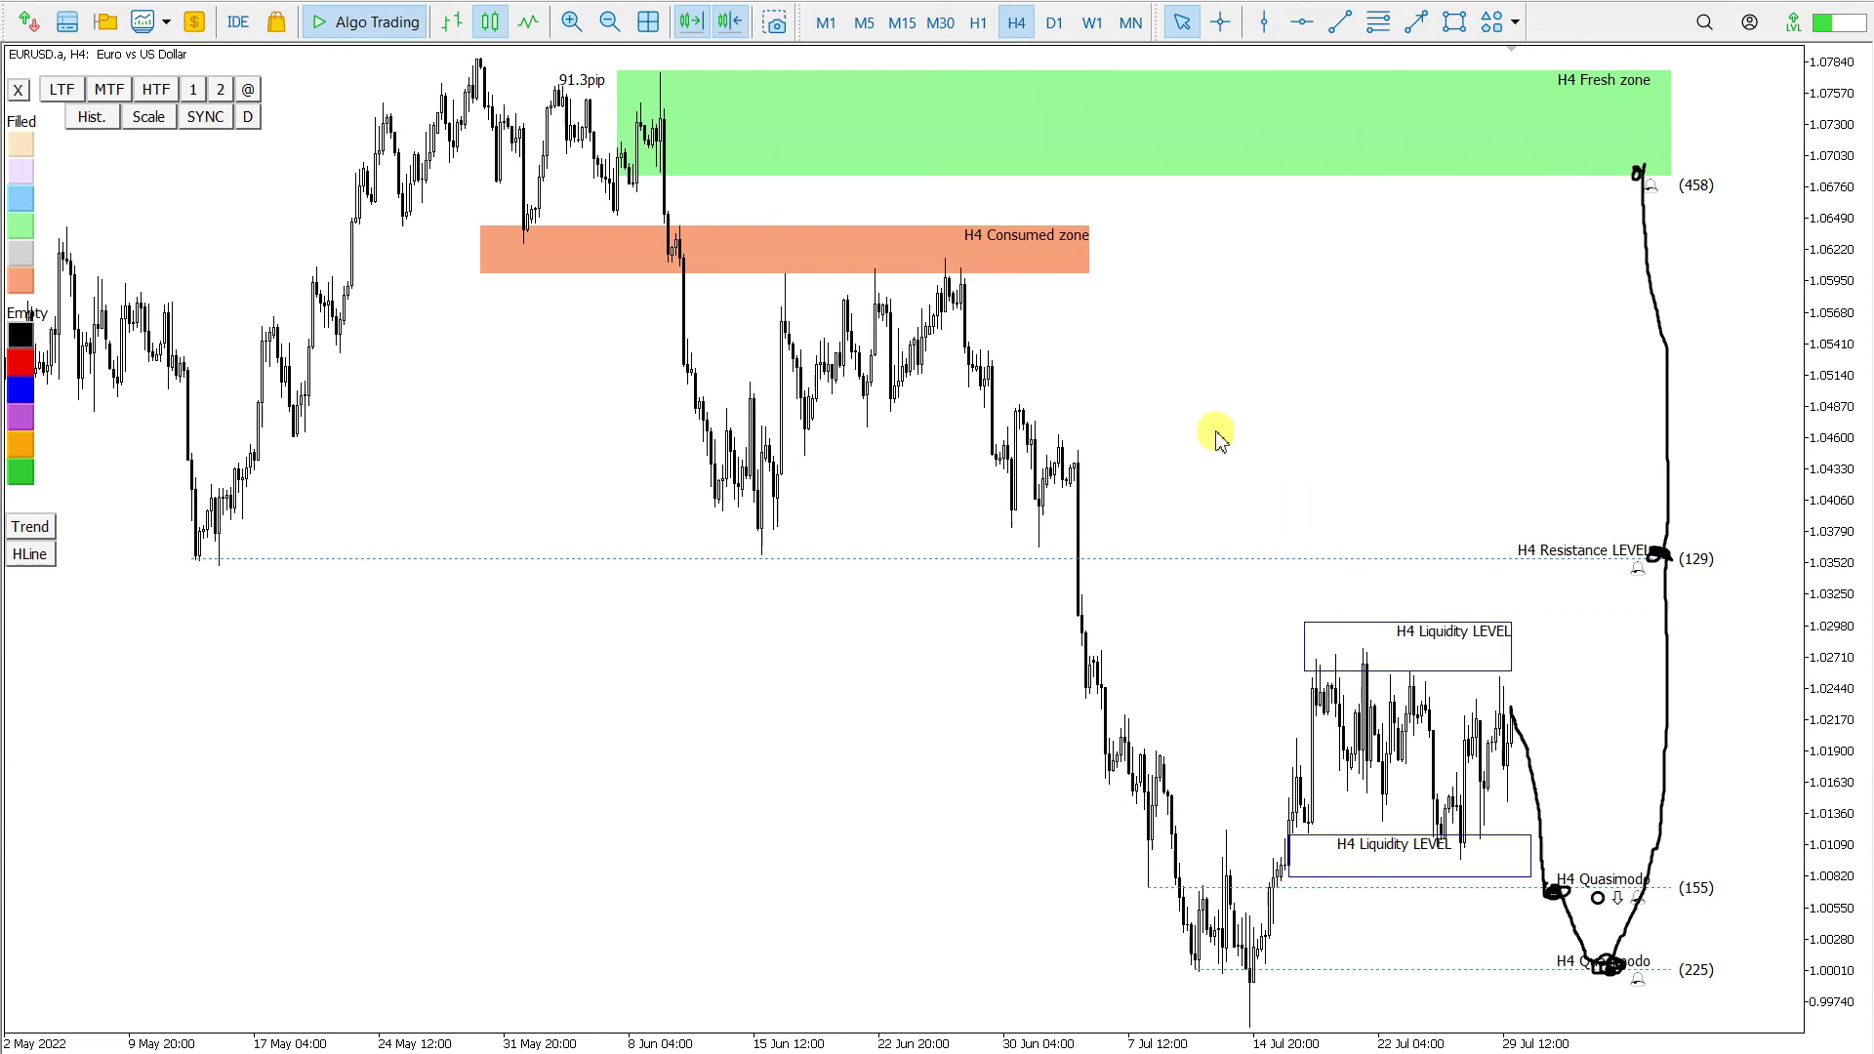
drag(1010, 335, 1072, 149)
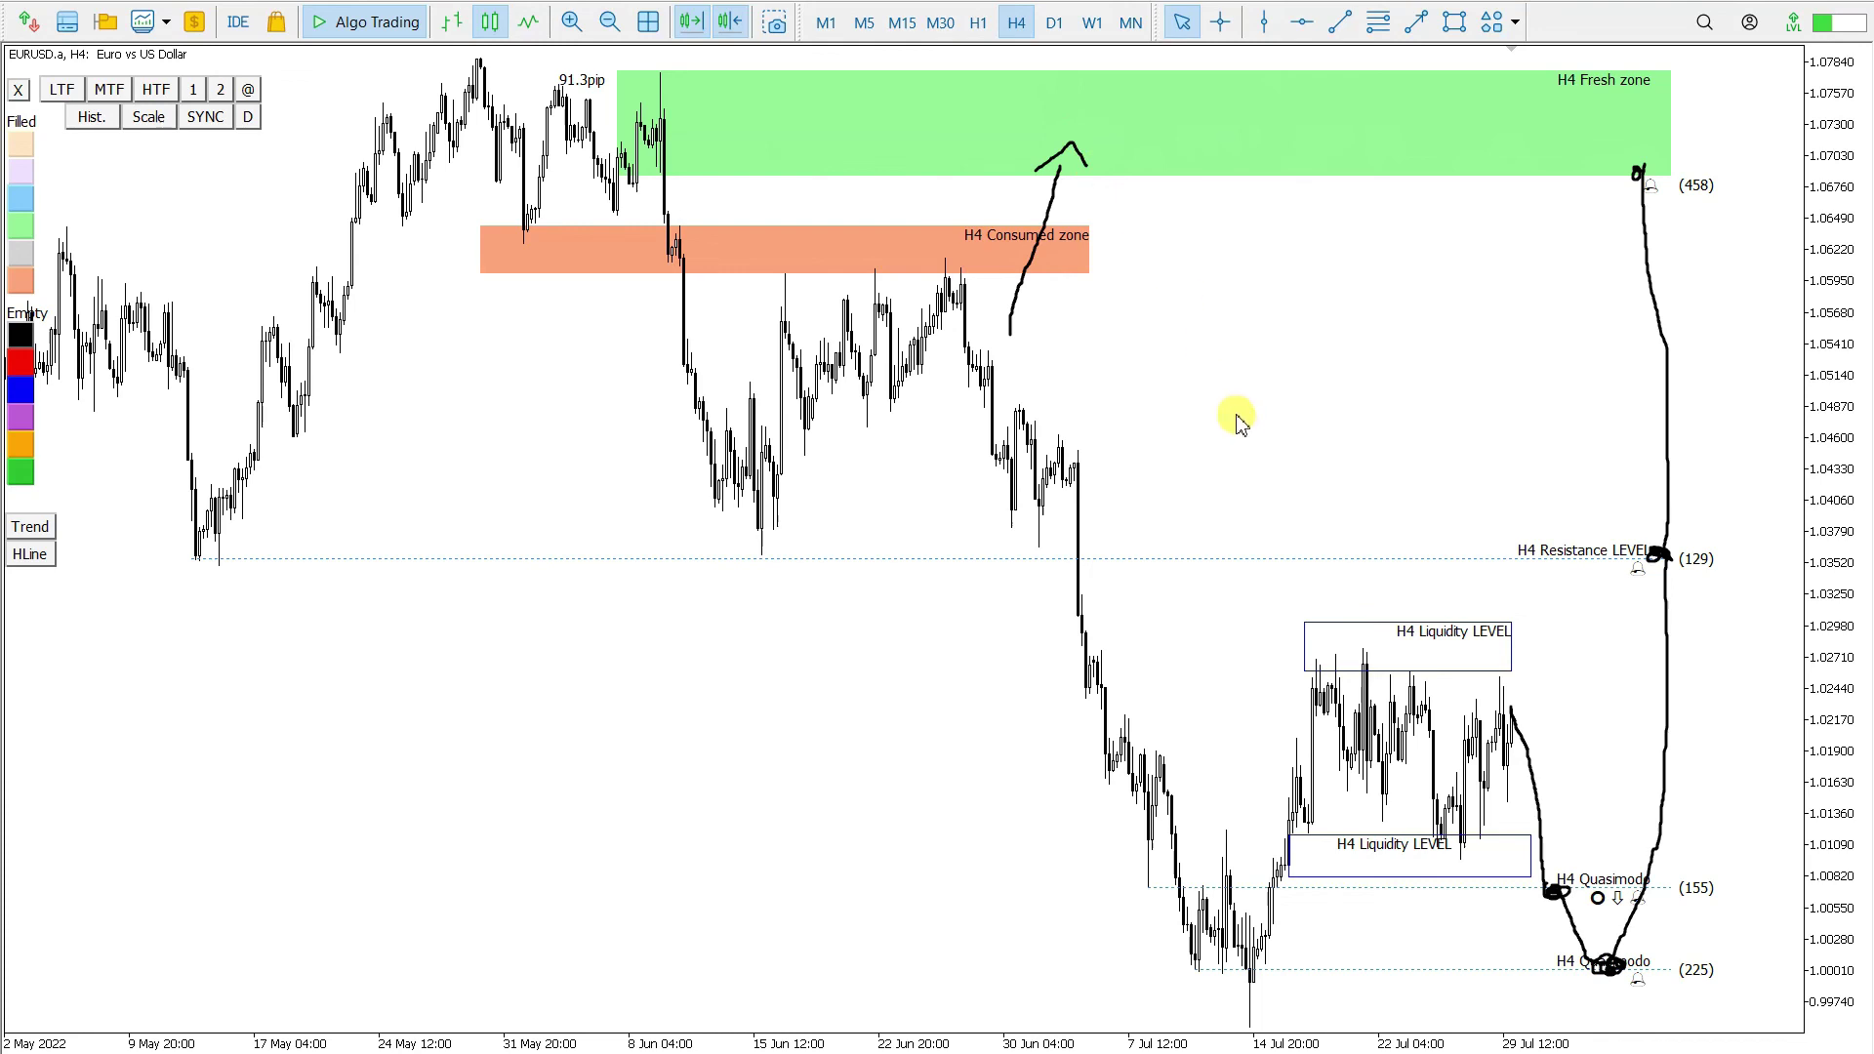
key(Escape)
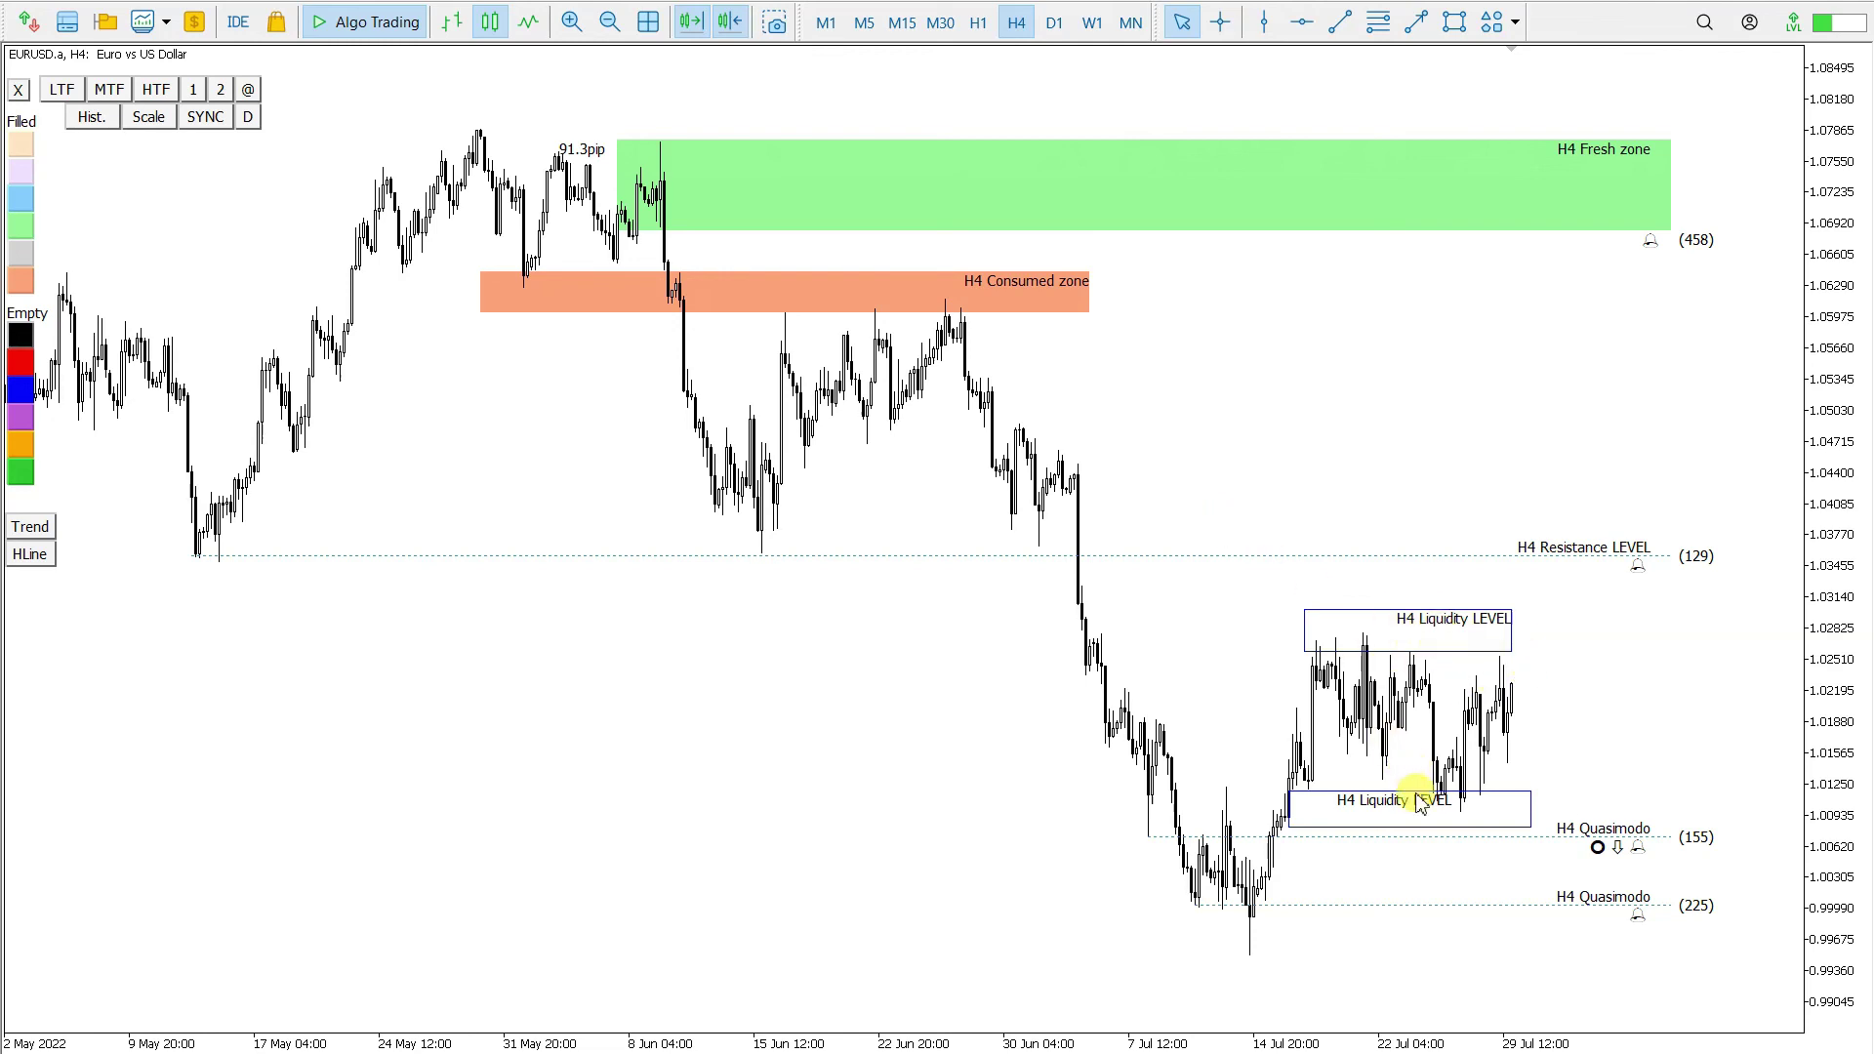
double_click(1320, 794)
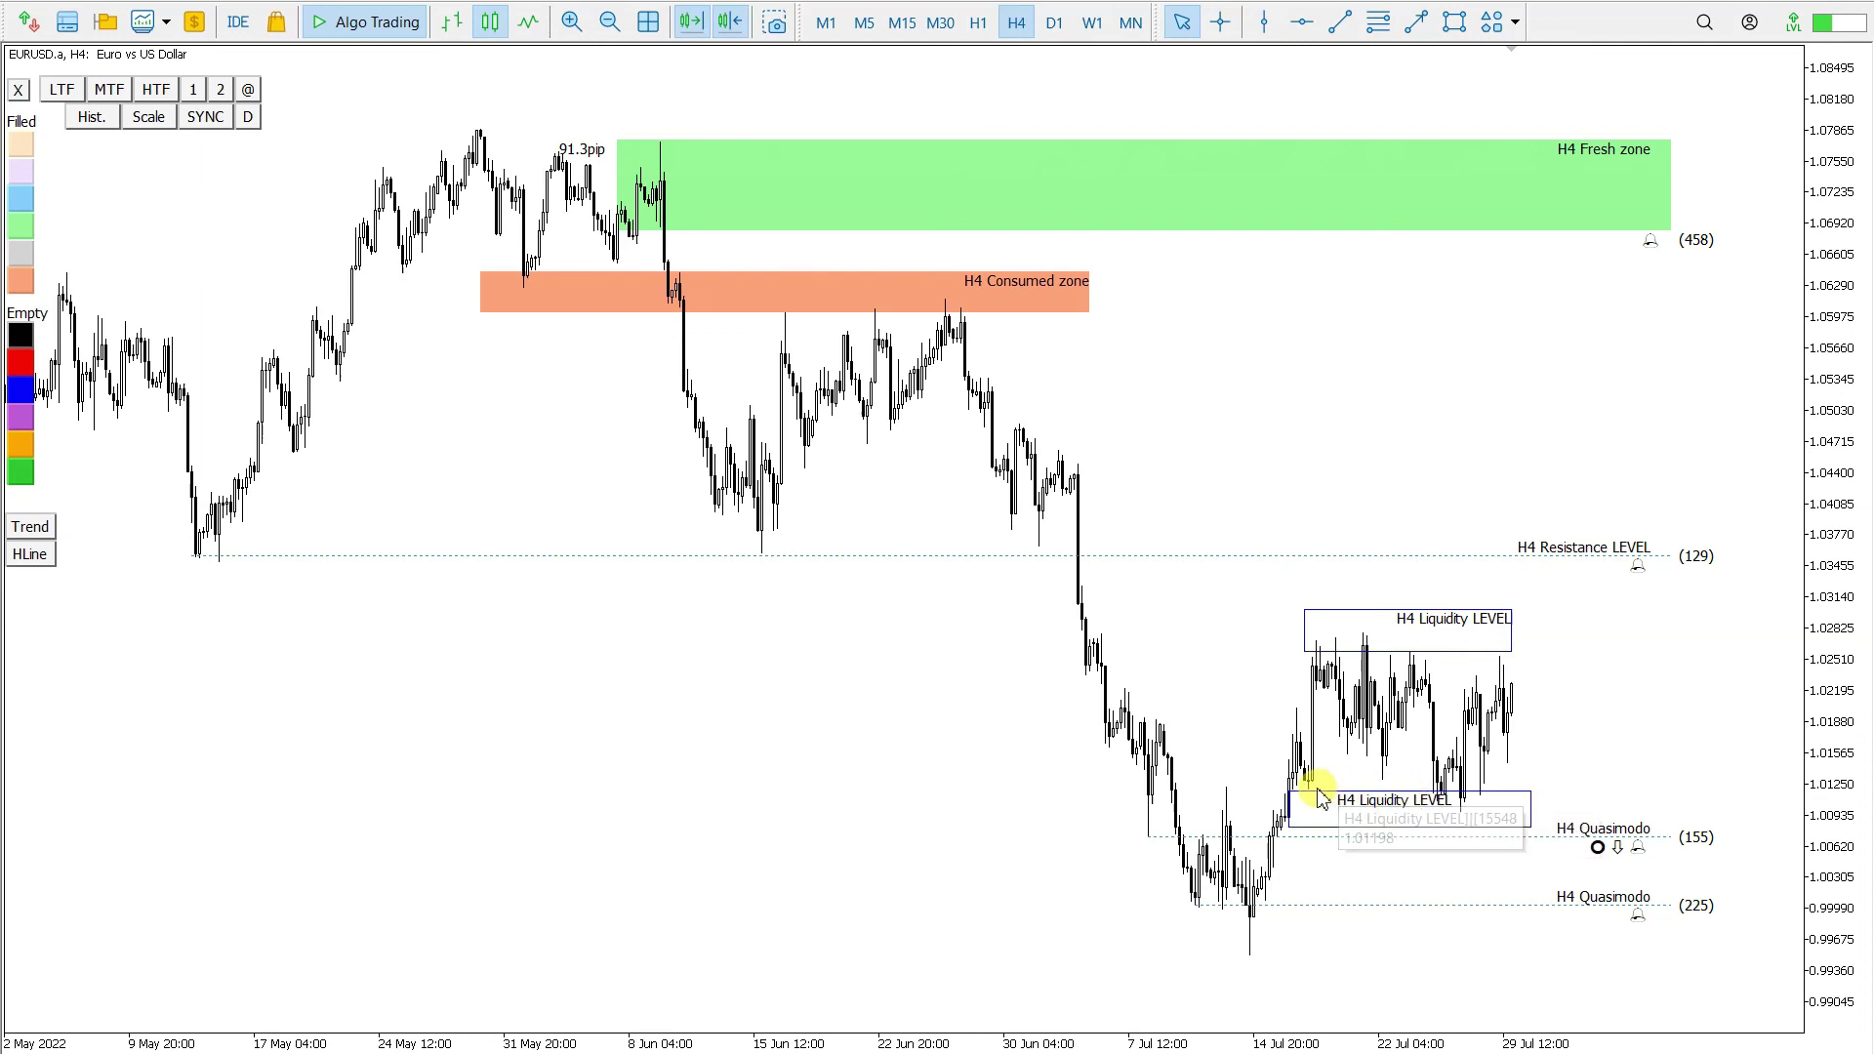
double_click(1433, 802)
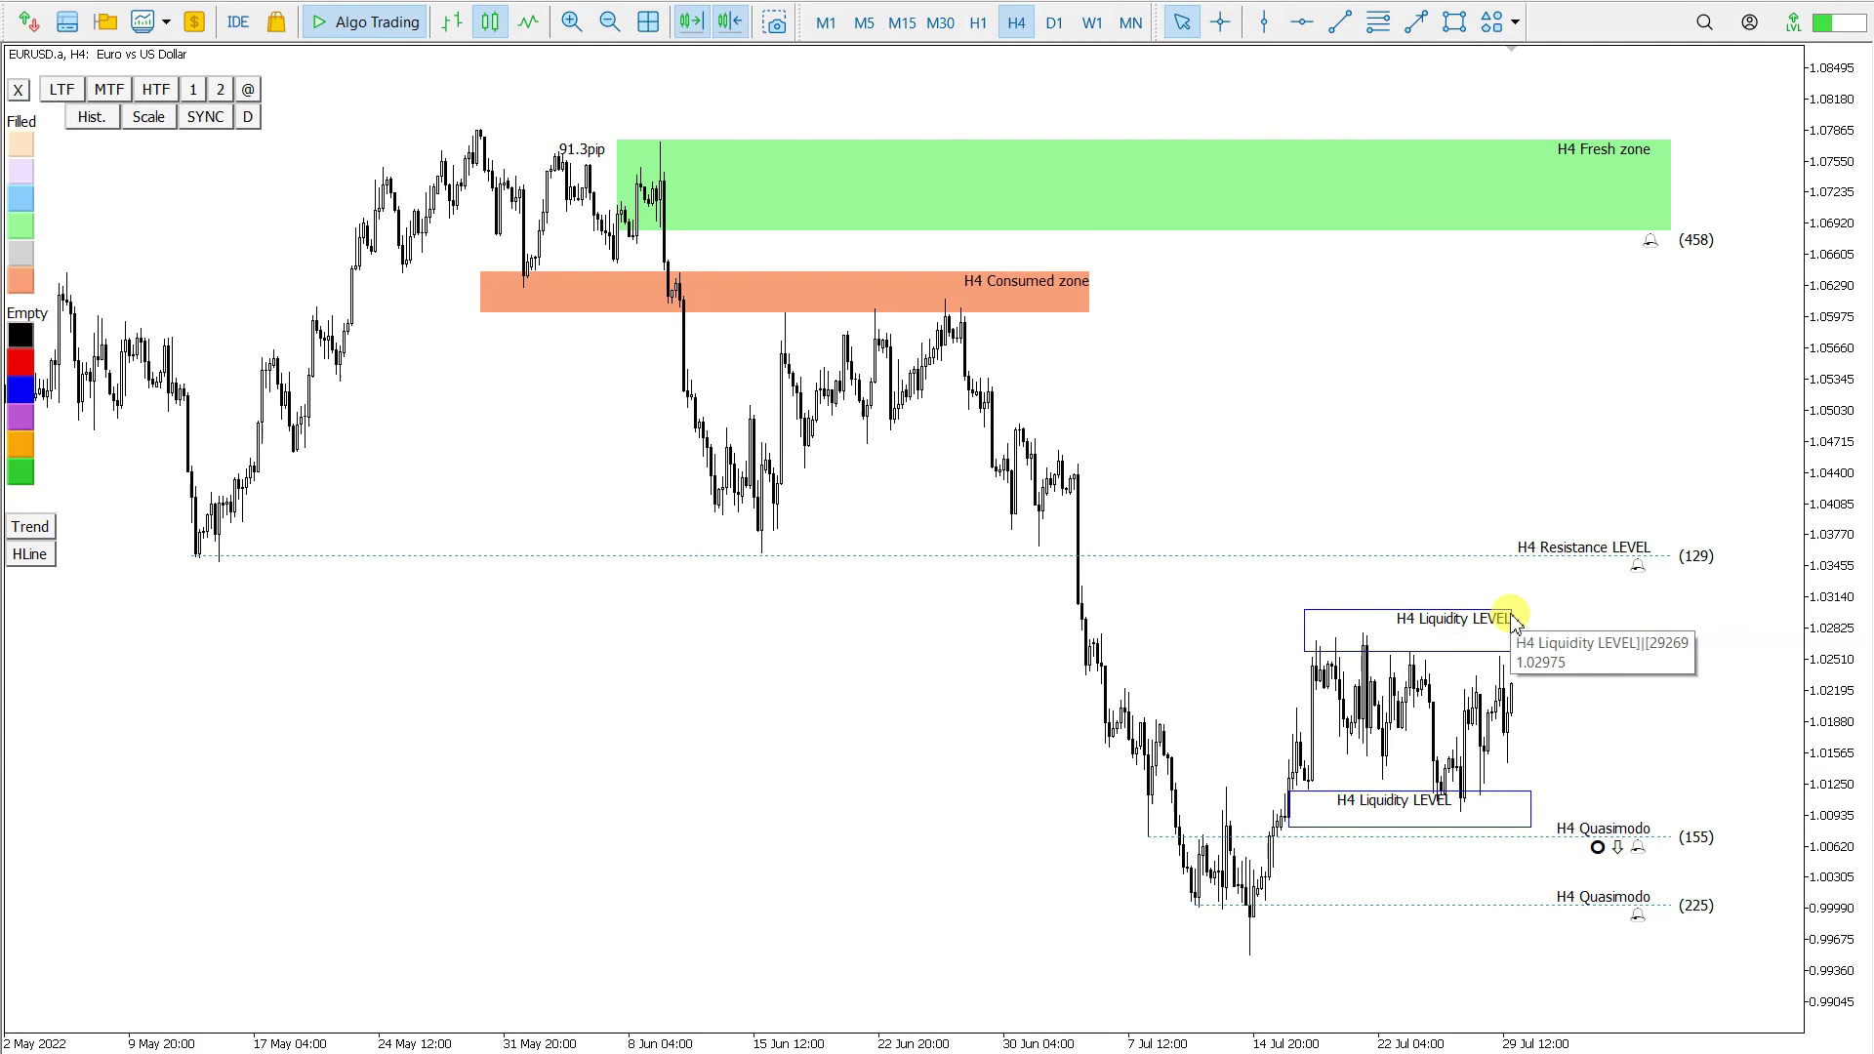
Add two extra text labels to the orange Consumed zone, at positions RL2 and CU2
double_click(1079, 310)
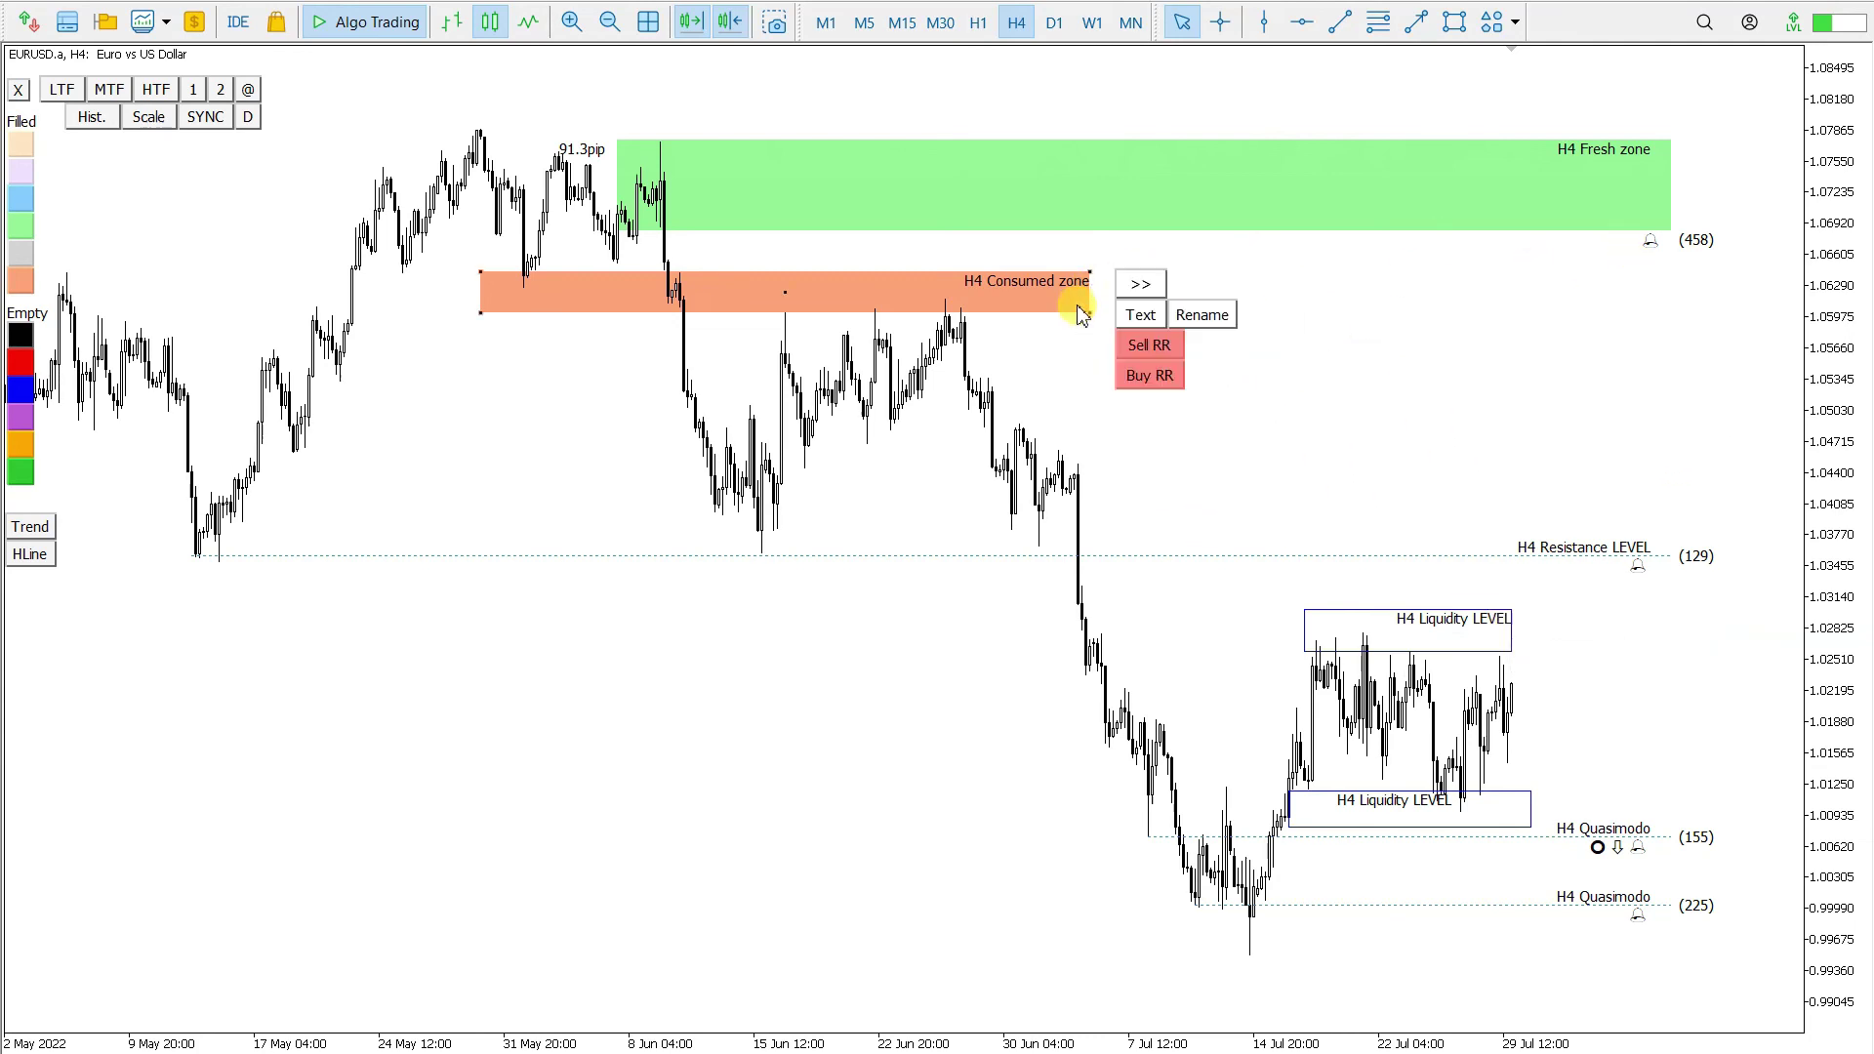
click(1141, 317)
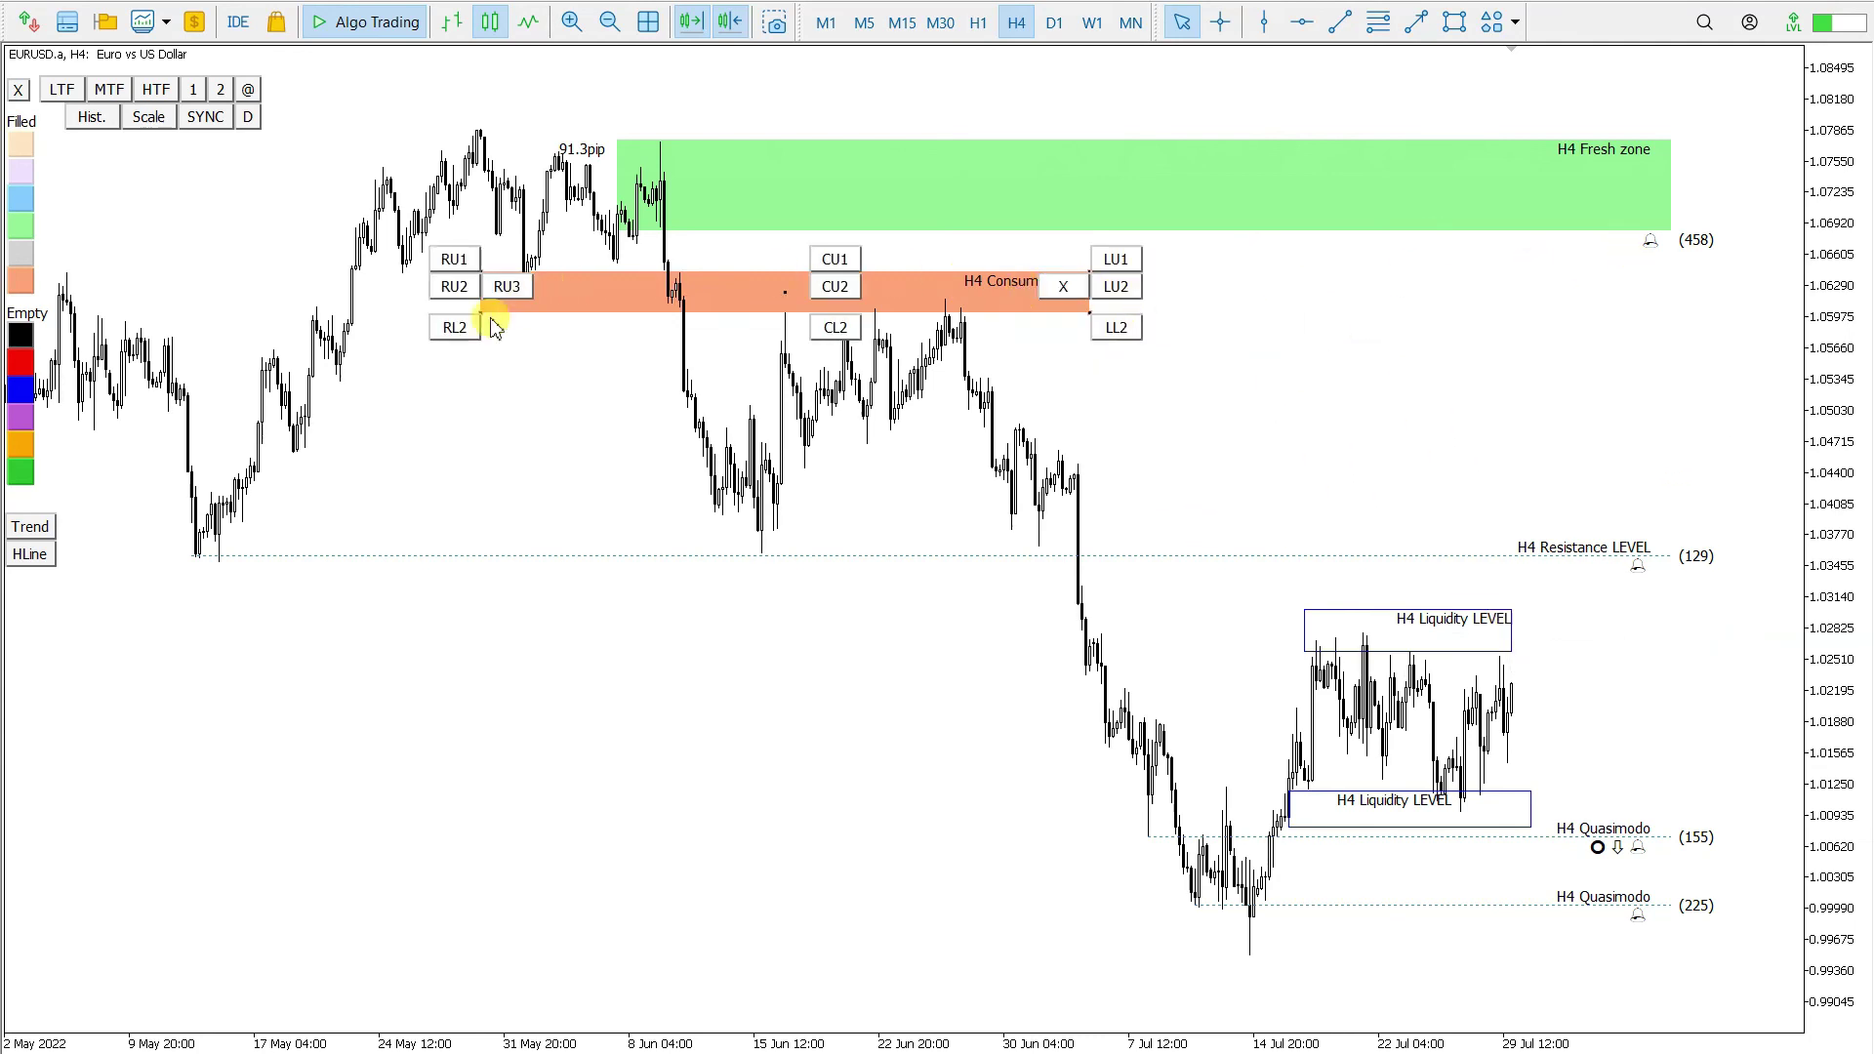
click(454, 327)
click(1132, 320)
click(839, 285)
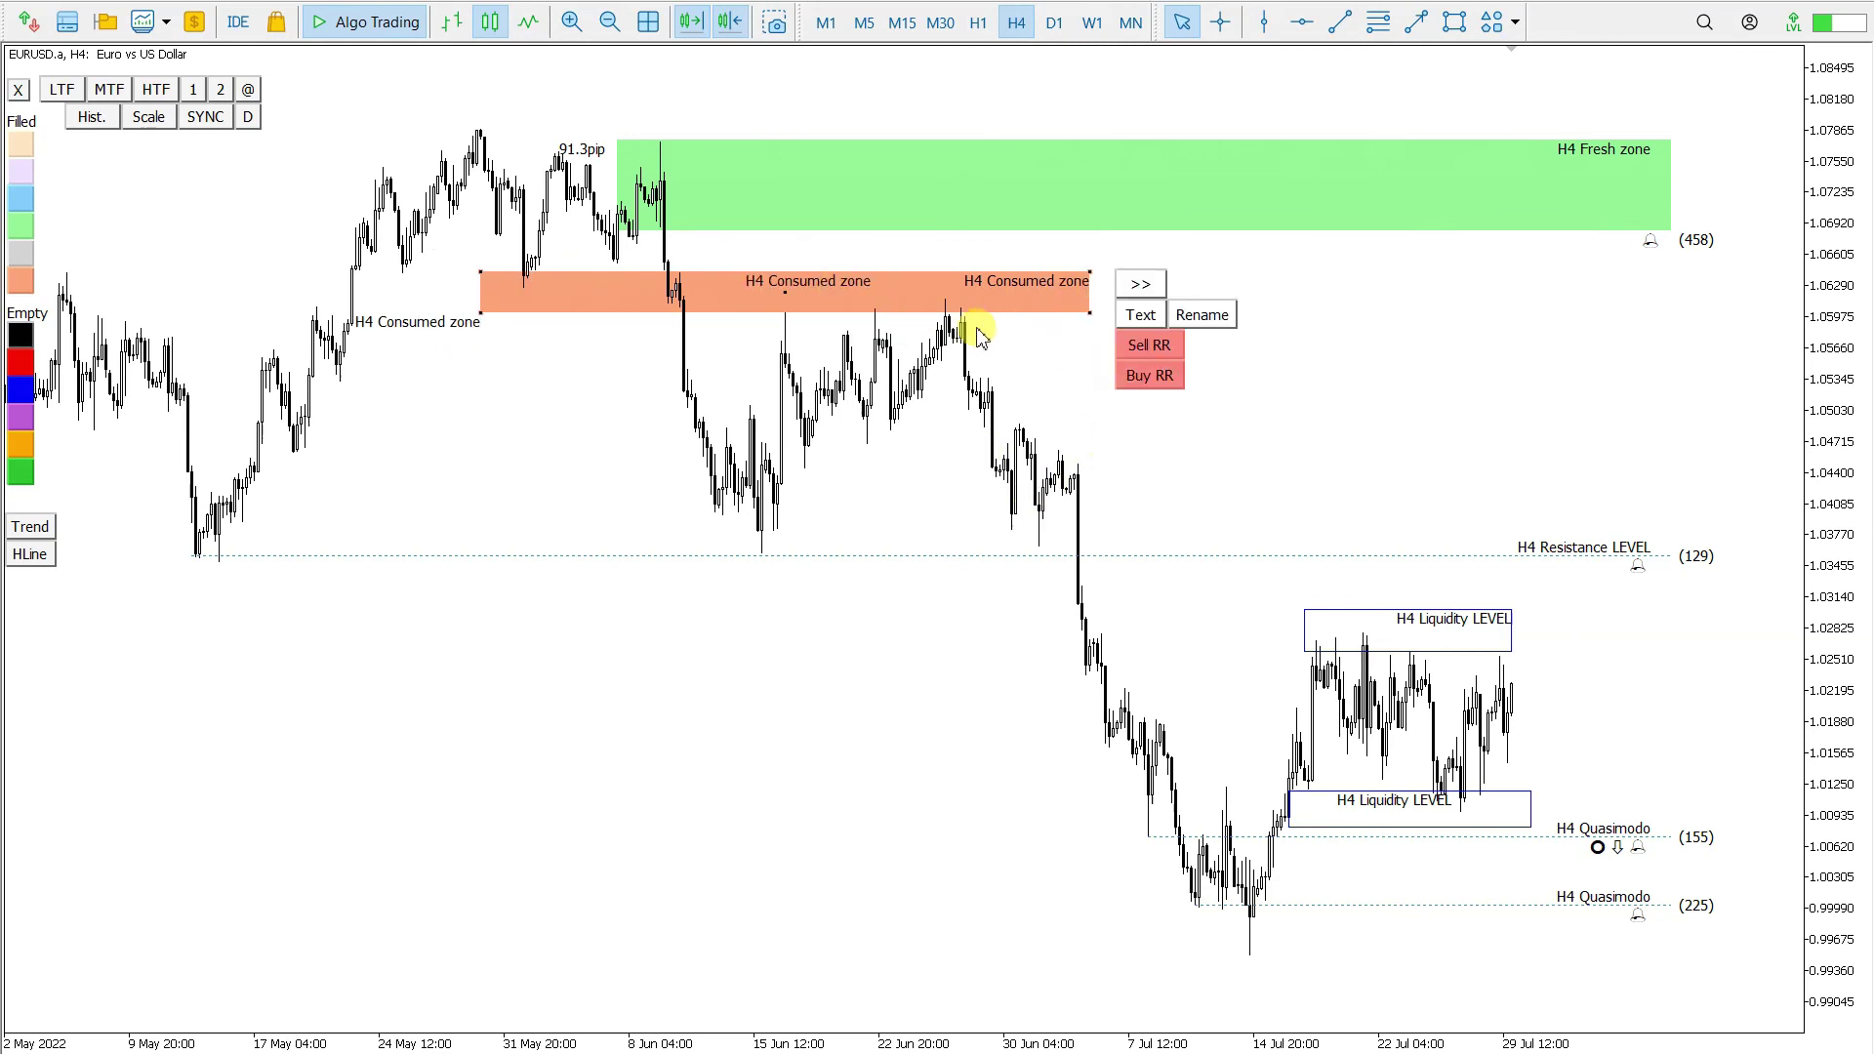
Remove the extra CU2 and RL2 text labels from the orange Consumed zone
click(1135, 314)
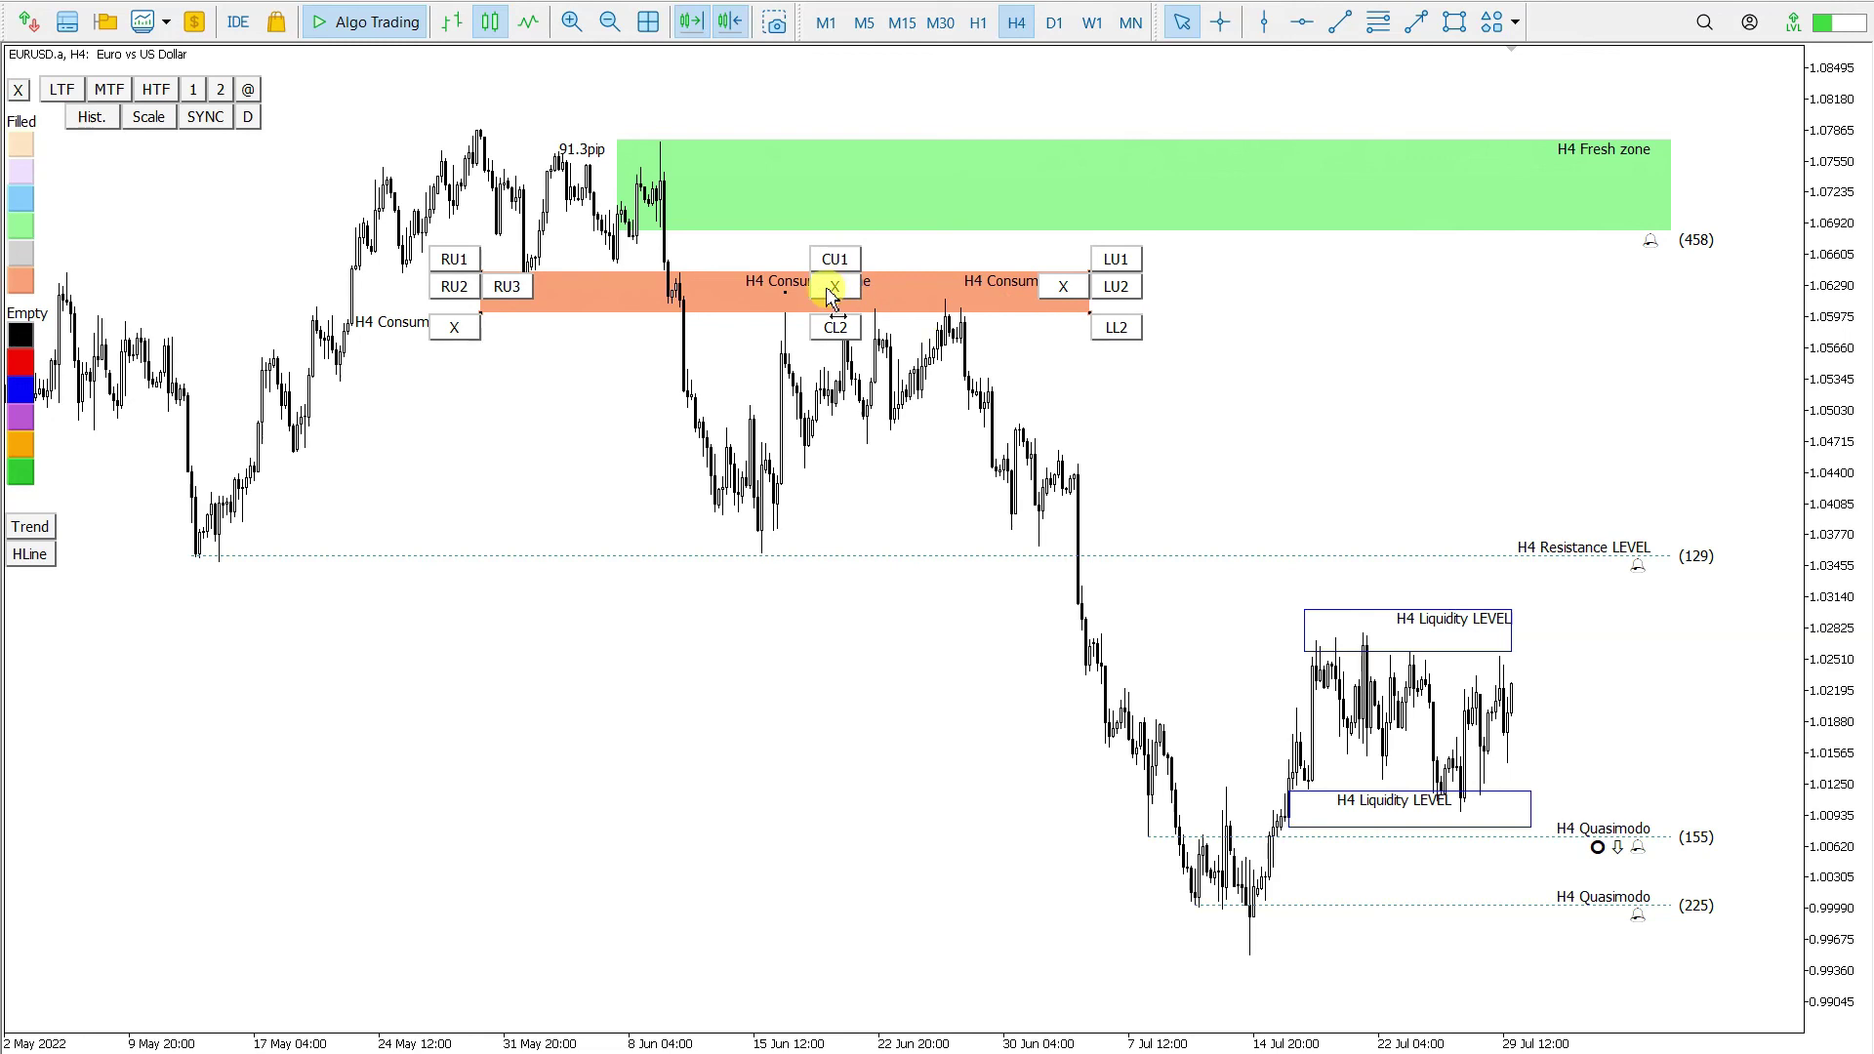
click(832, 289)
click(1135, 314)
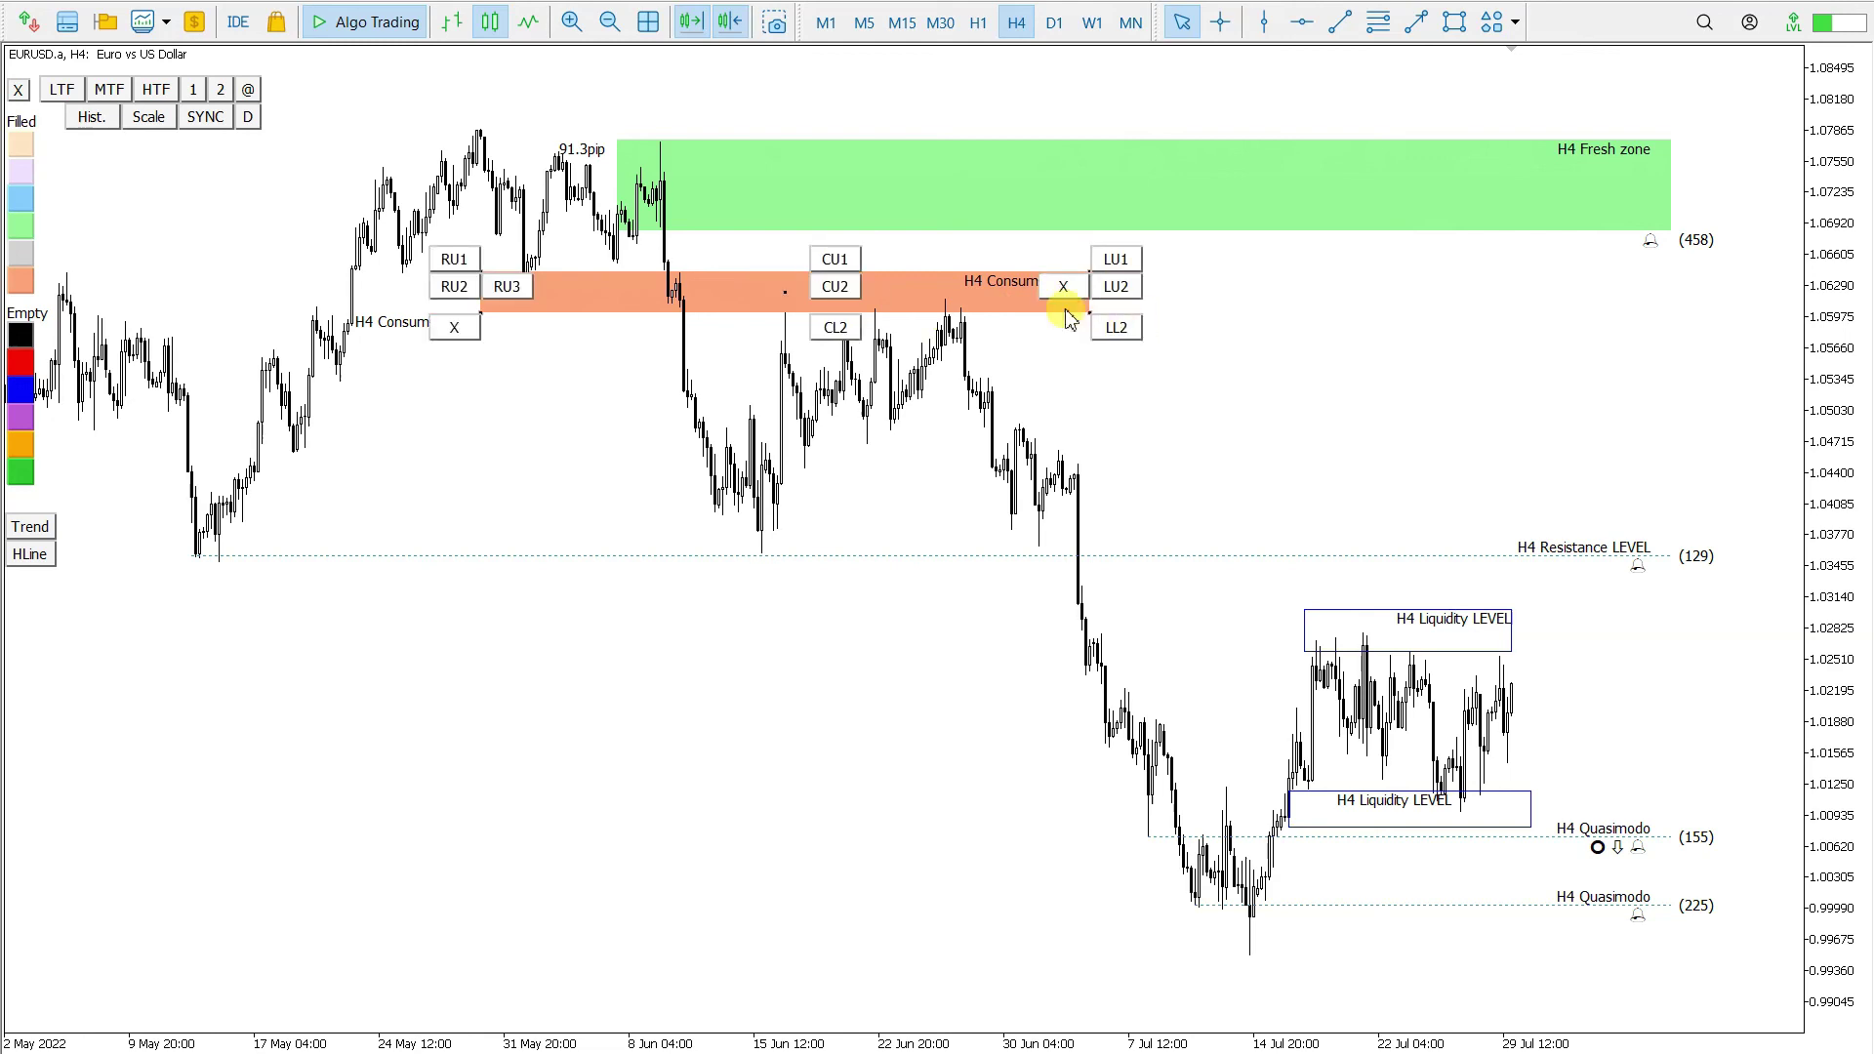
click(461, 325)
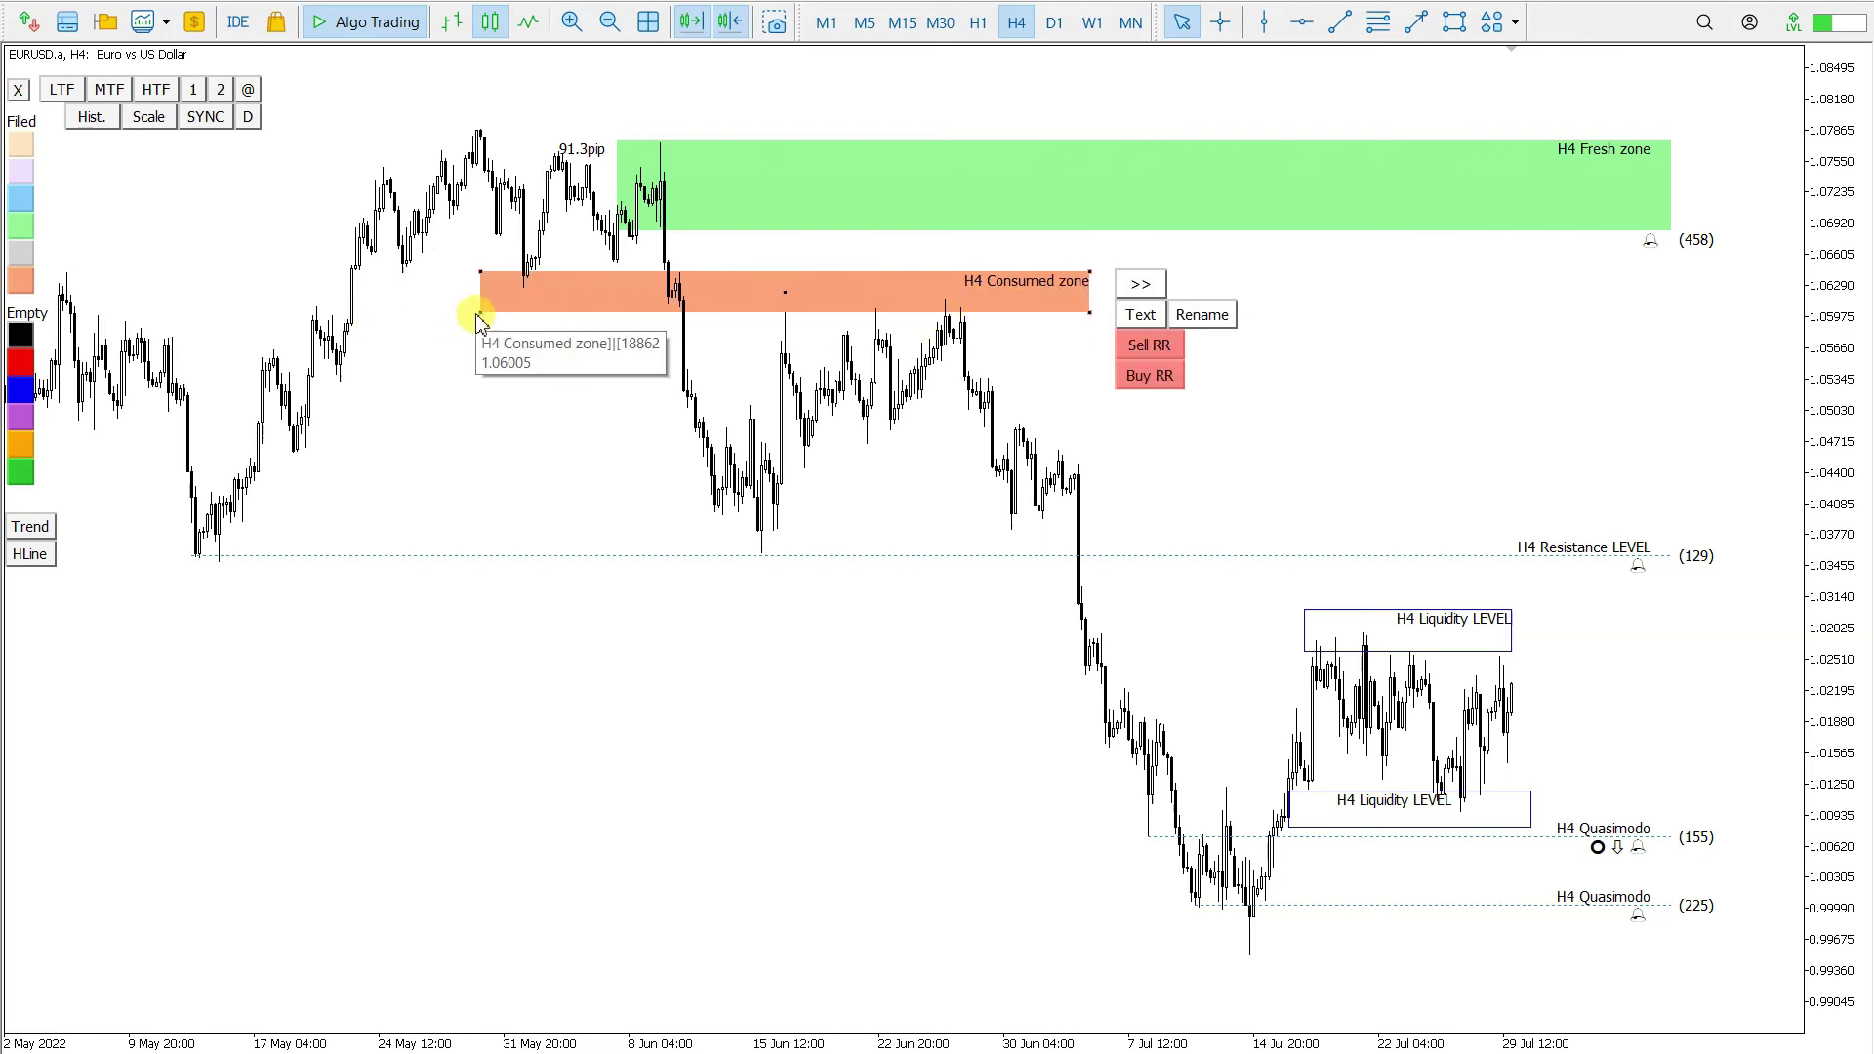
Rename the orange zone with the "Engulfed zone" preset, switch it back to "Consumed zone" and deselect it
click(1202, 314)
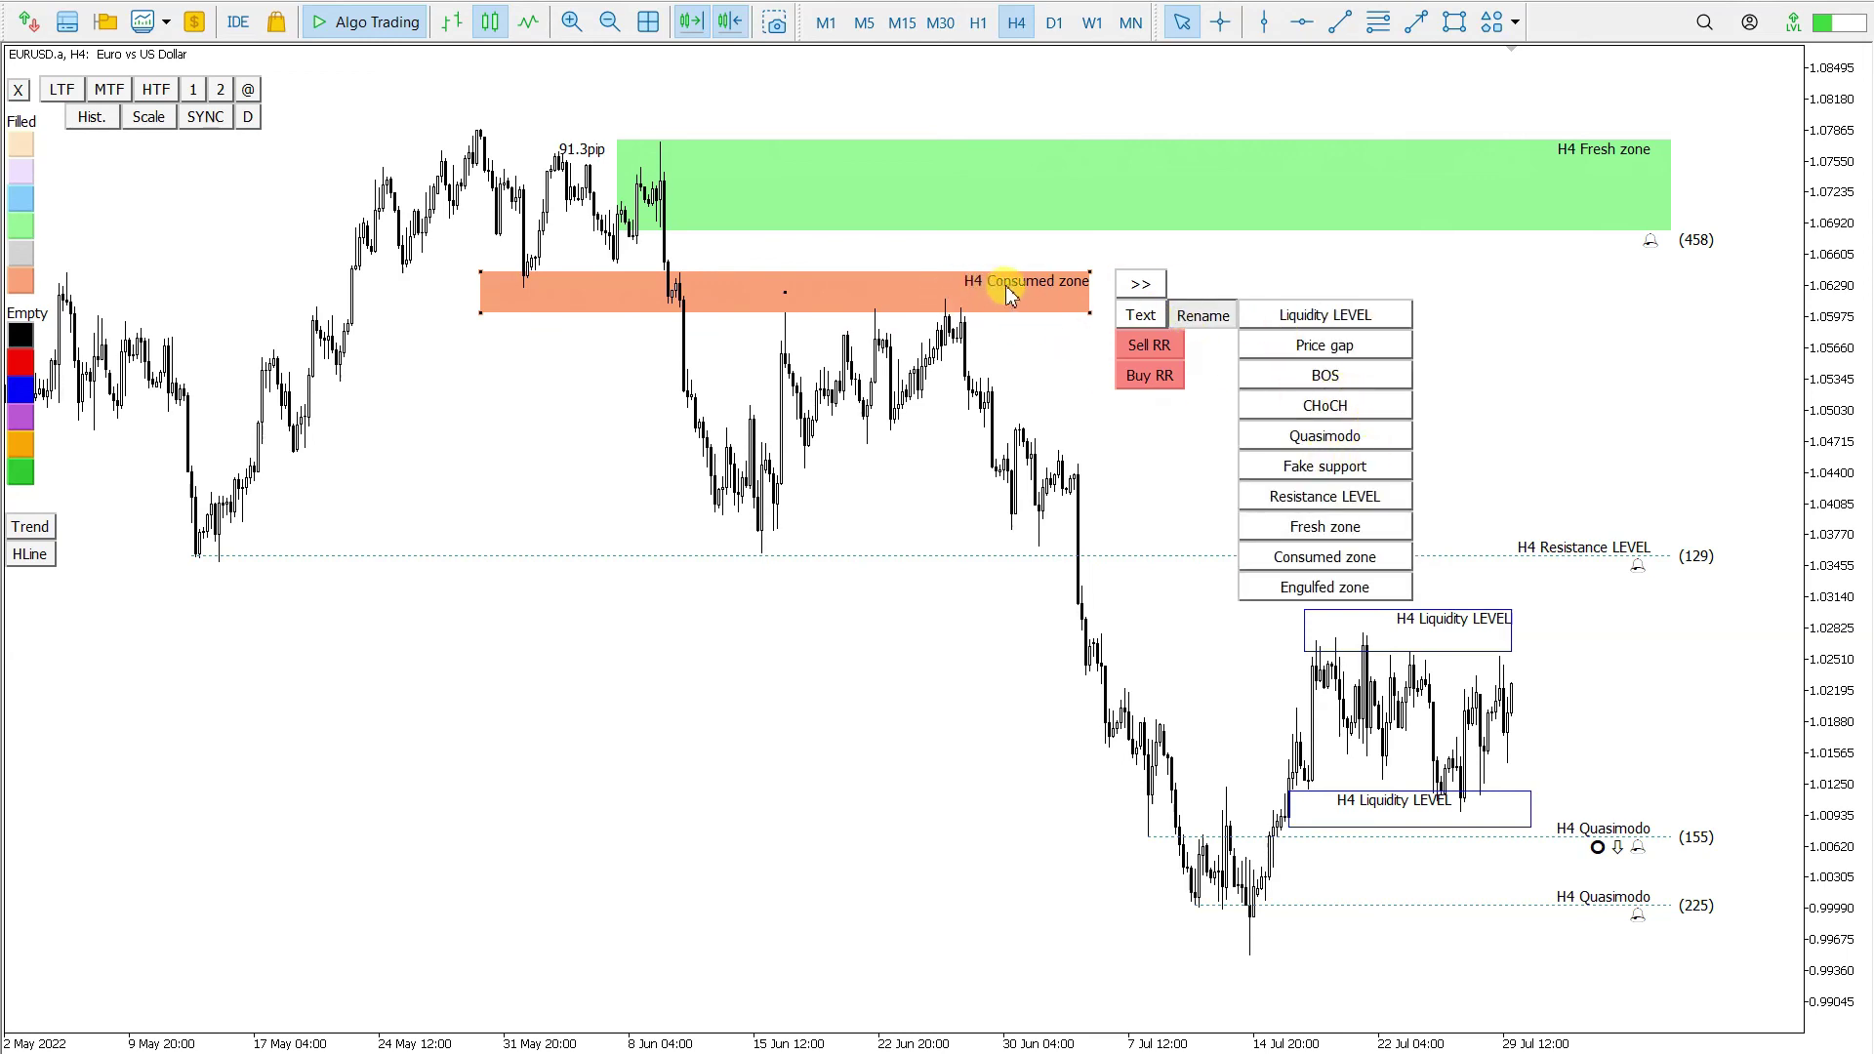
click(1351, 589)
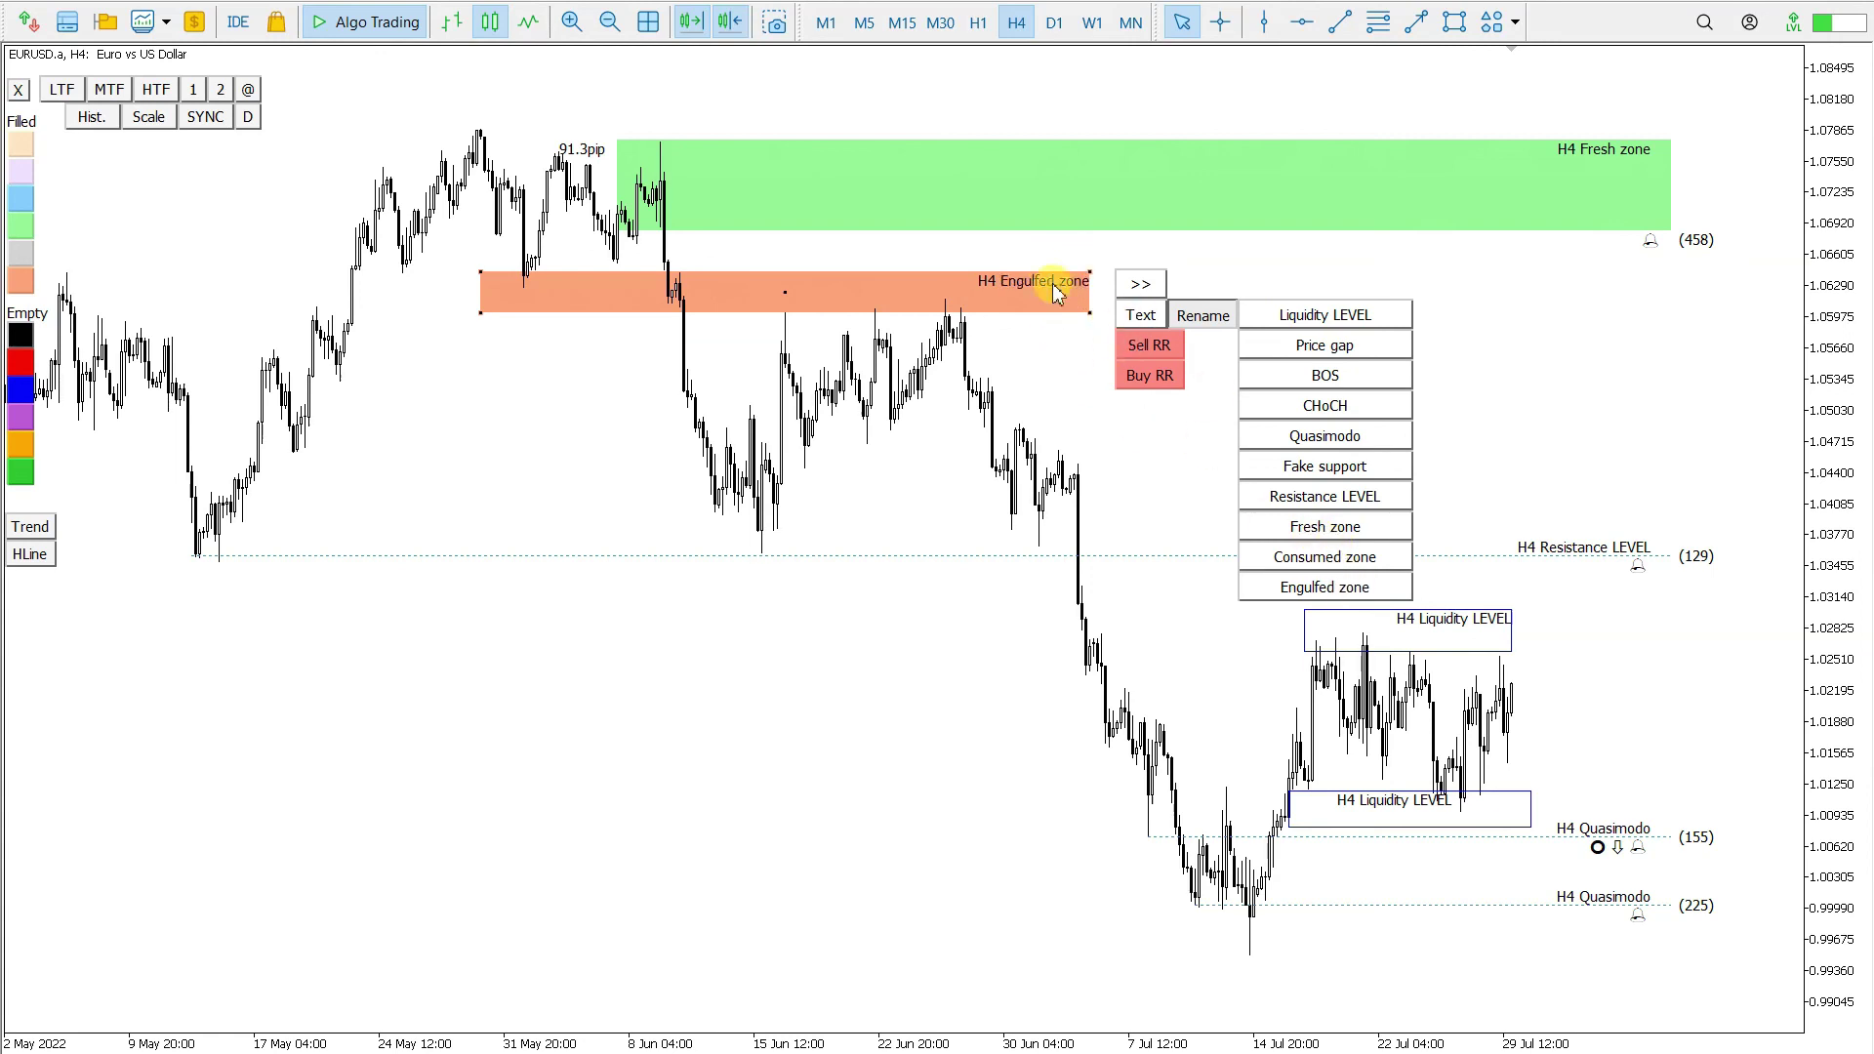
click(1316, 558)
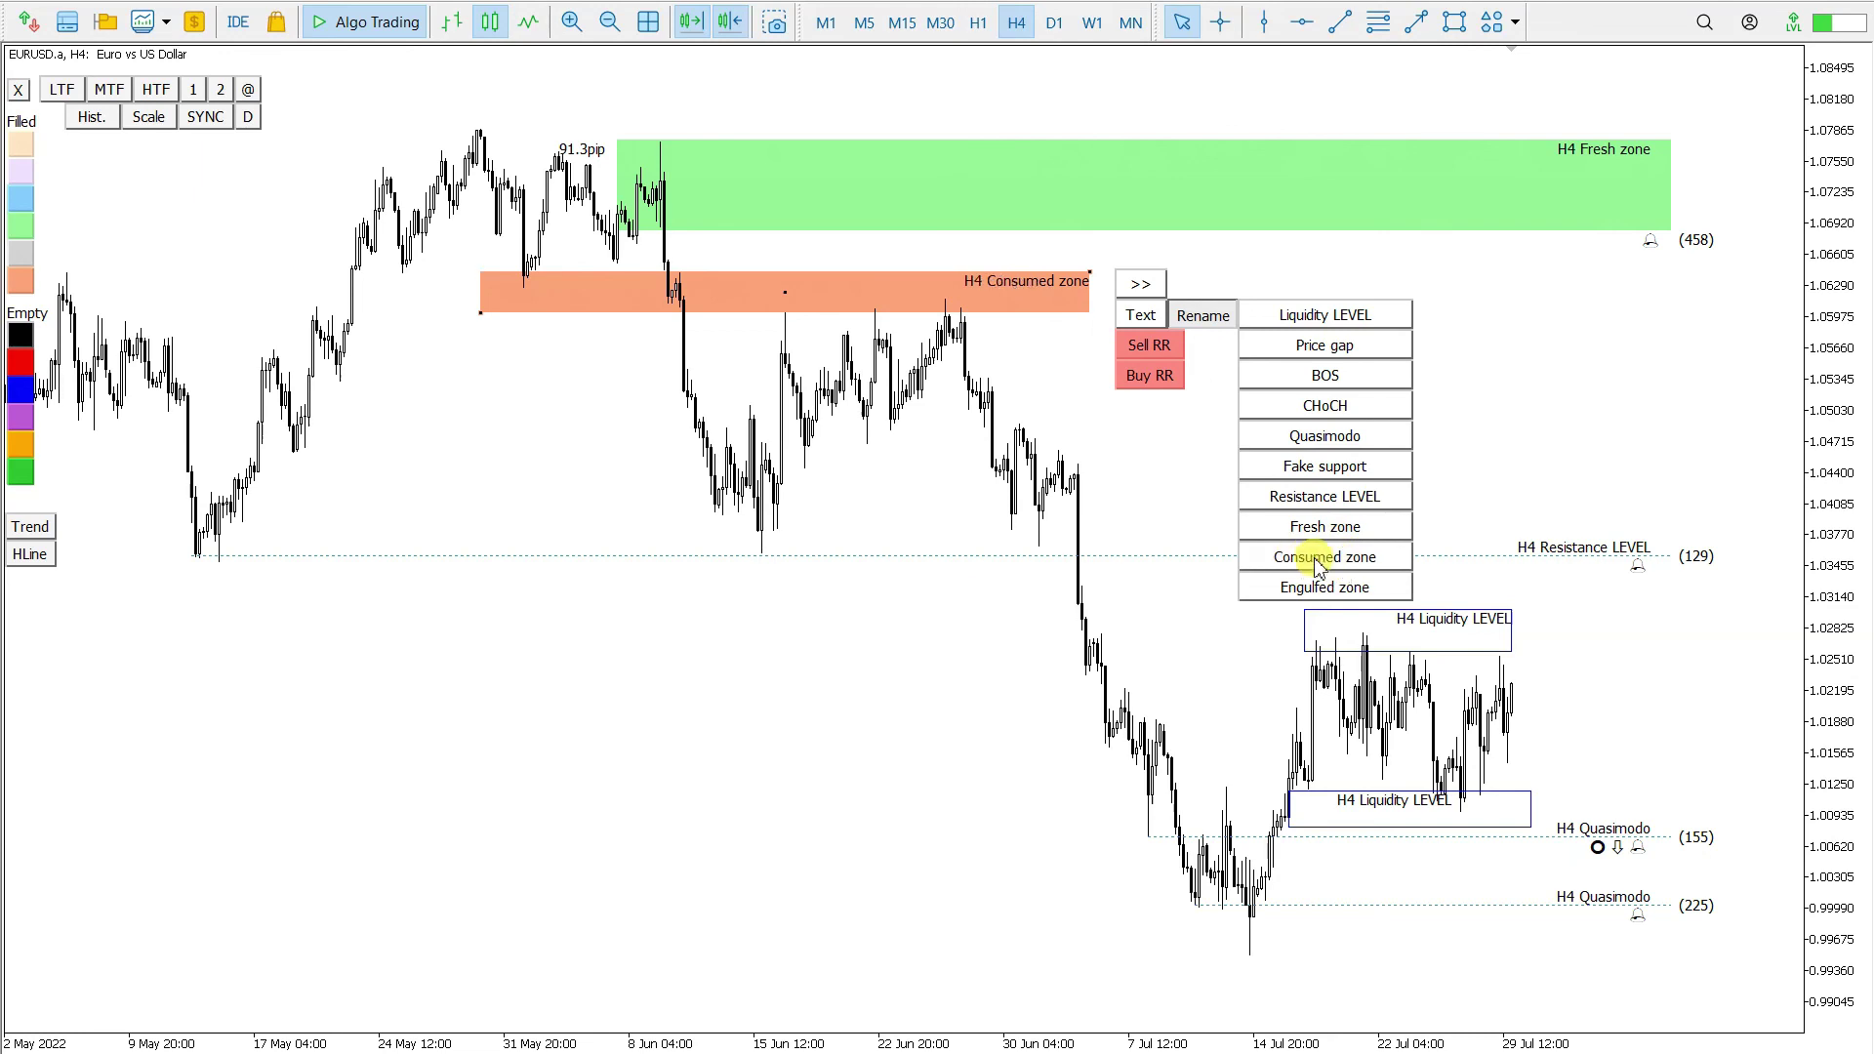
click(1425, 493)
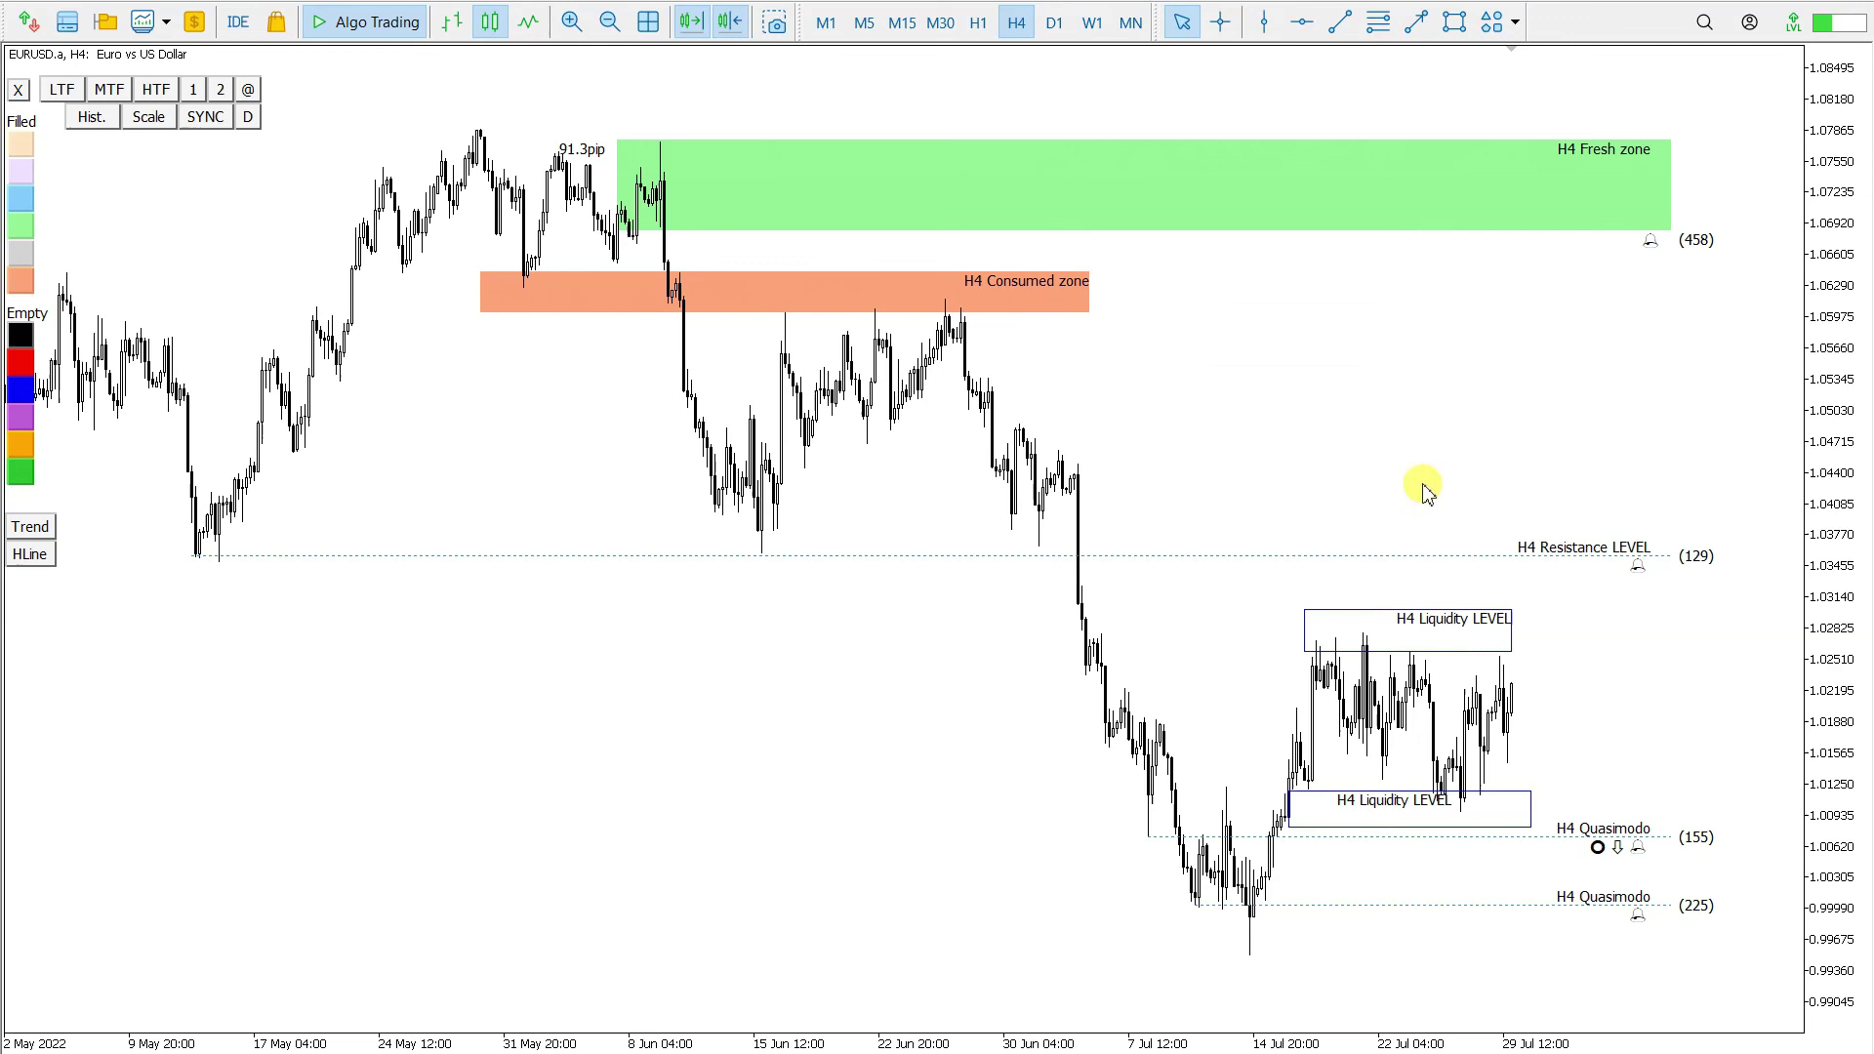